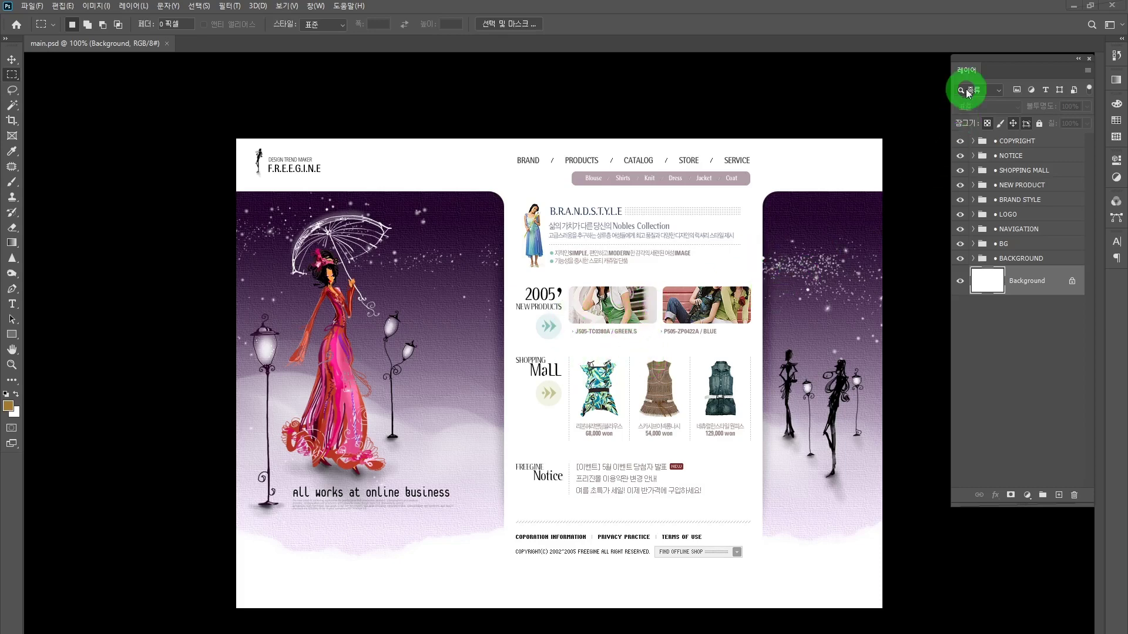
Close the floating Layers panel, show it again, and place it beside the artwork
{"action": "left_click_drag", "start_coordinate": [969, 70], "coordinate": [916, 141]}
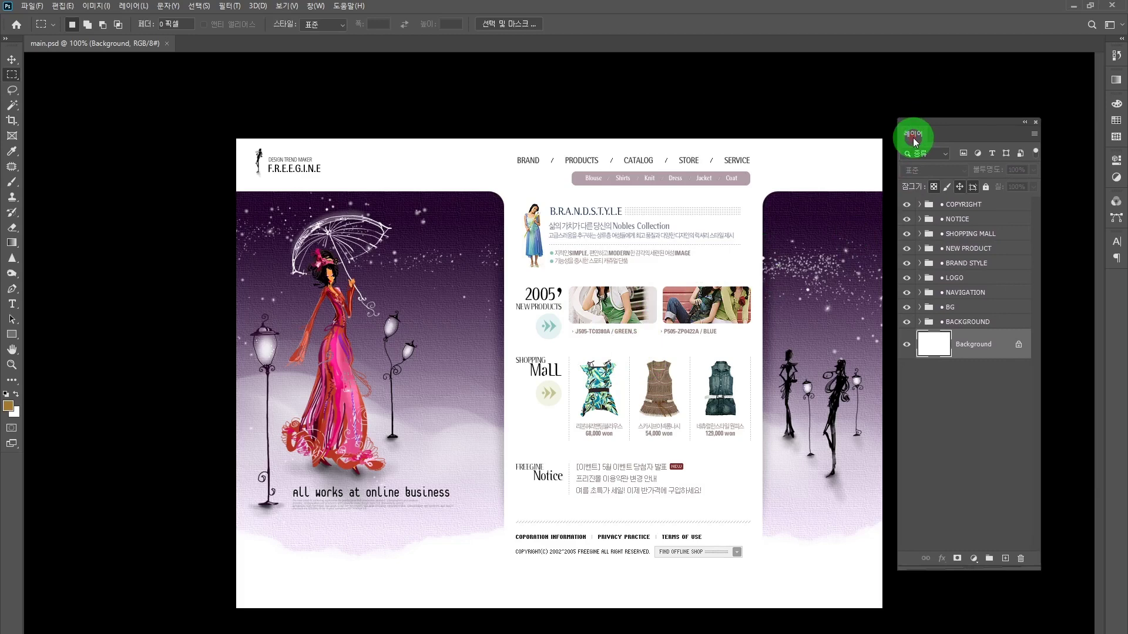
{"action": "left_click", "coordinate": [1034, 120]}
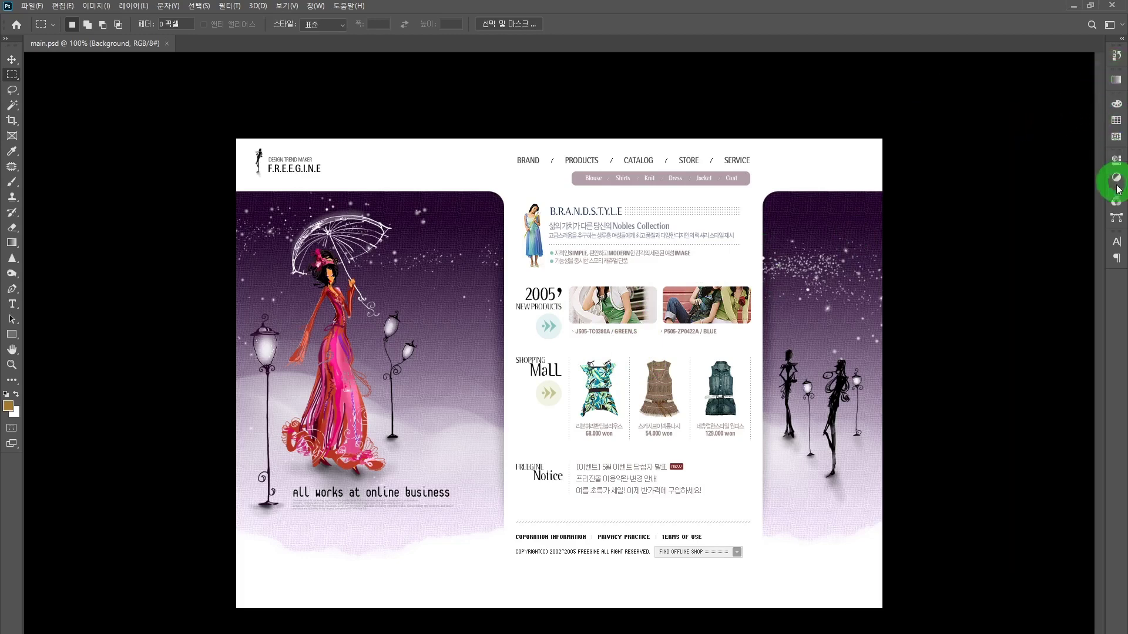
{"action": "left_click", "coordinate": [315, 6]}
{"action": "left_click", "coordinate": [316, 6]}
{"action": "left_click", "coordinate": [320, 7]}
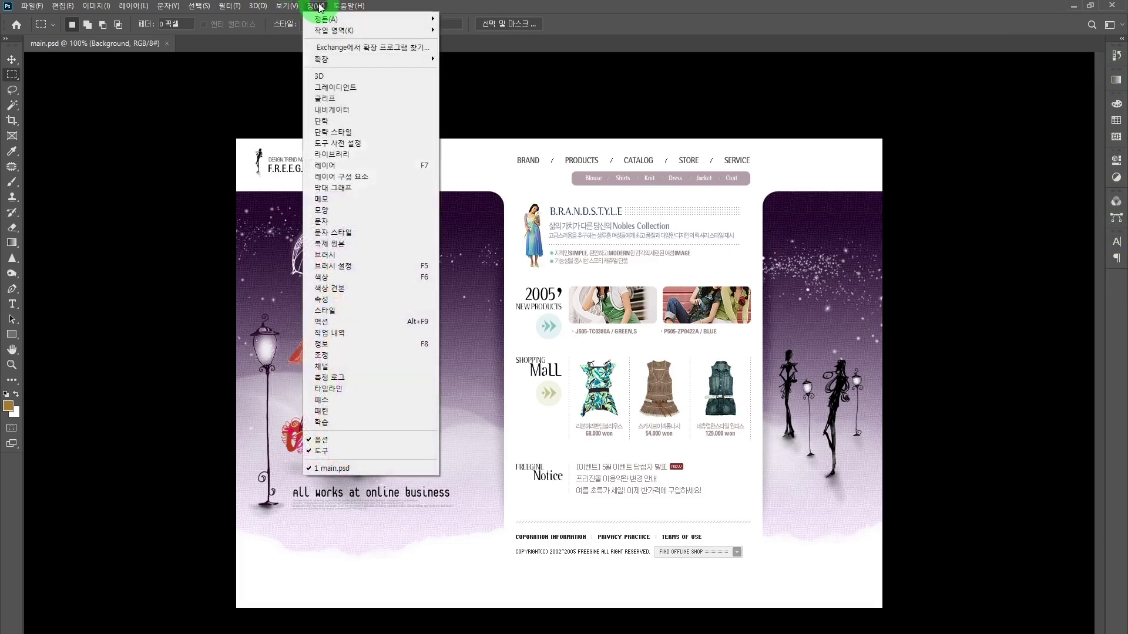
{"action": "left_click", "coordinate": [325, 166]}
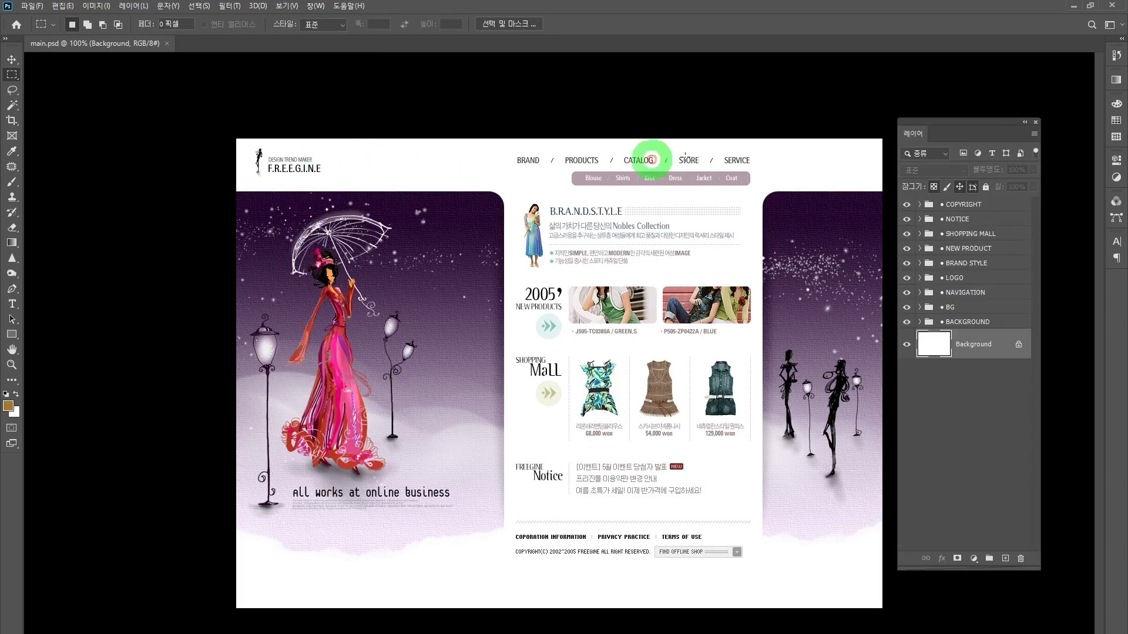
{"action": "left_click_drag", "start_coordinate": [940, 123], "coordinate": [948, 94]}
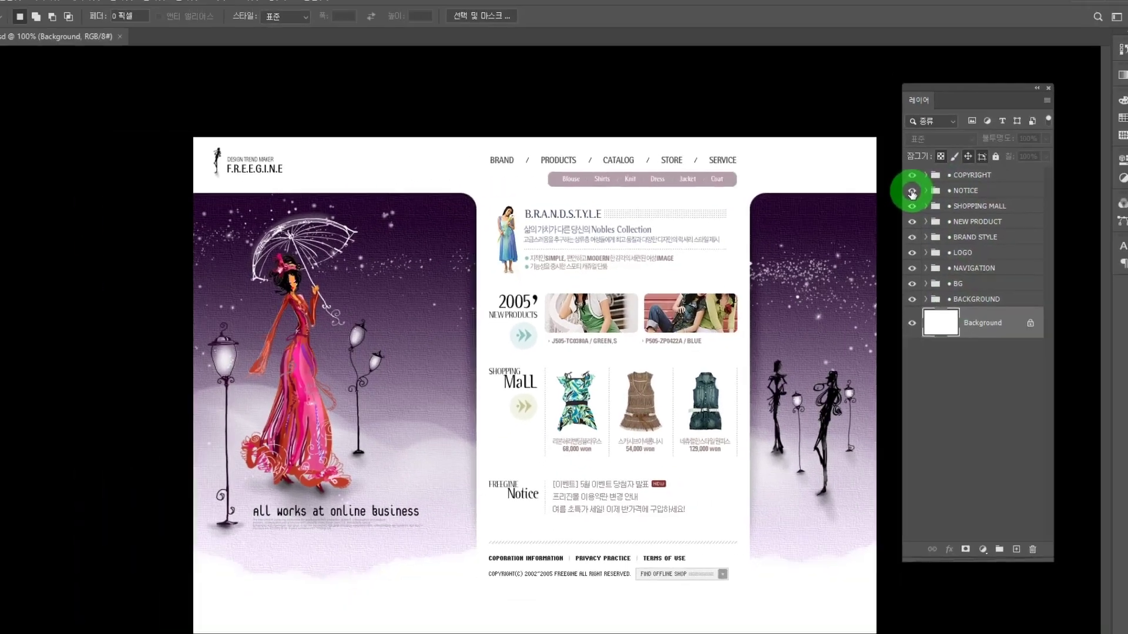
Hide and reshow the NOTICE and SHOPPING MALL groups to examine which page sections they hold
{"action": "left_click", "coordinate": [871, 206]}
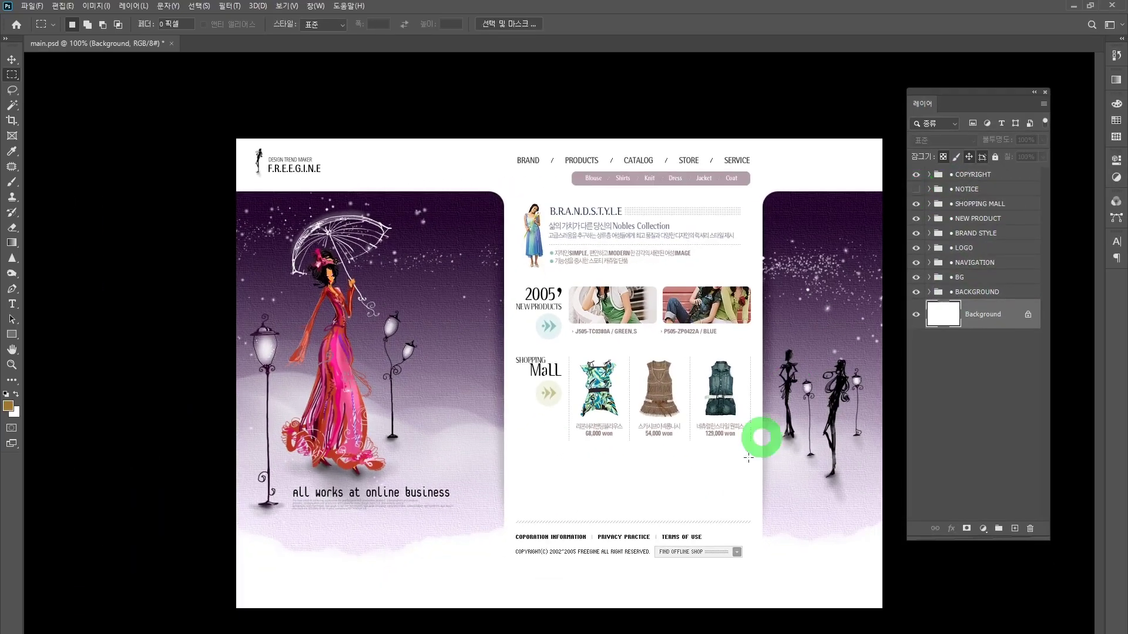
{"action": "left_click", "coordinate": [916, 190]}
{"action": "left_click", "coordinate": [916, 190]}
{"action": "left_click", "coordinate": [917, 190]}
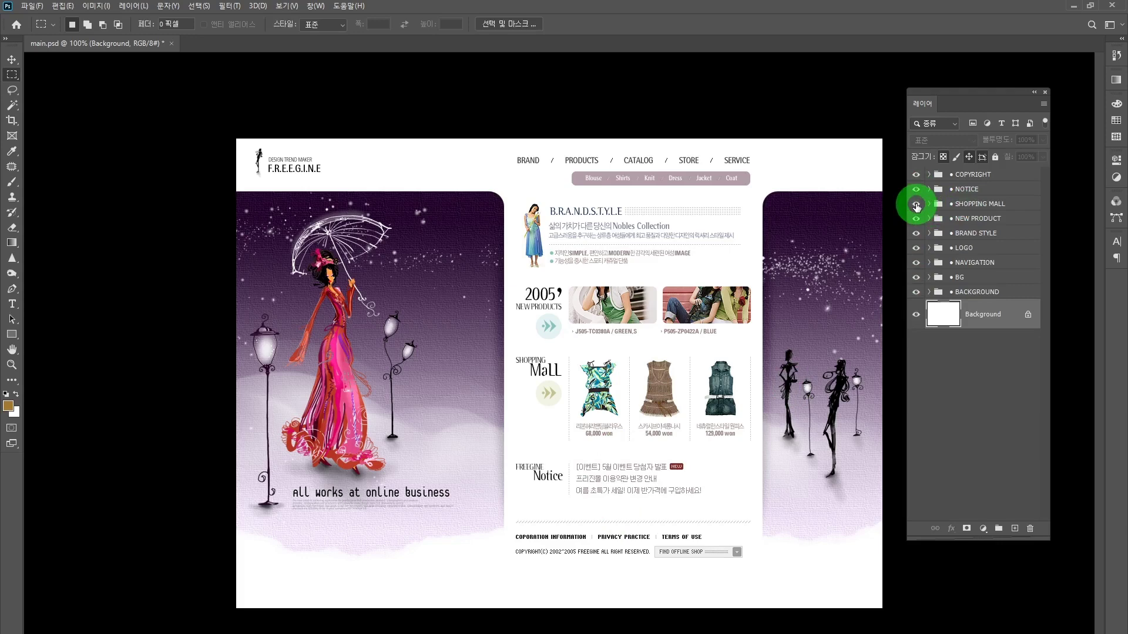
{"action": "left_click", "coordinate": [916, 204]}
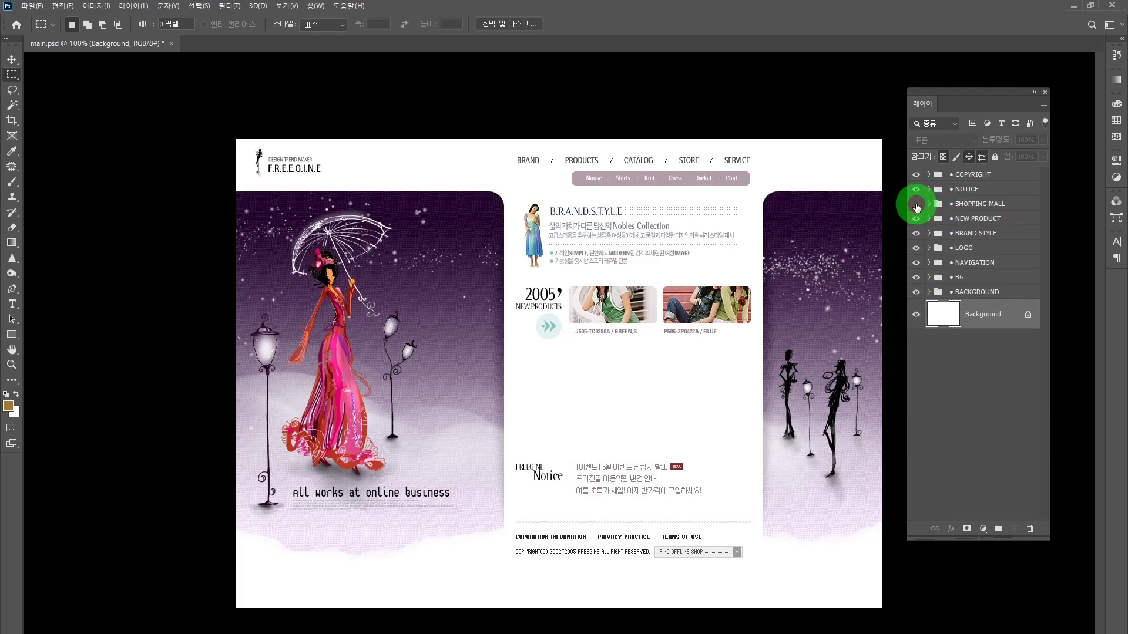
{"action": "left_click", "coordinate": [917, 205]}
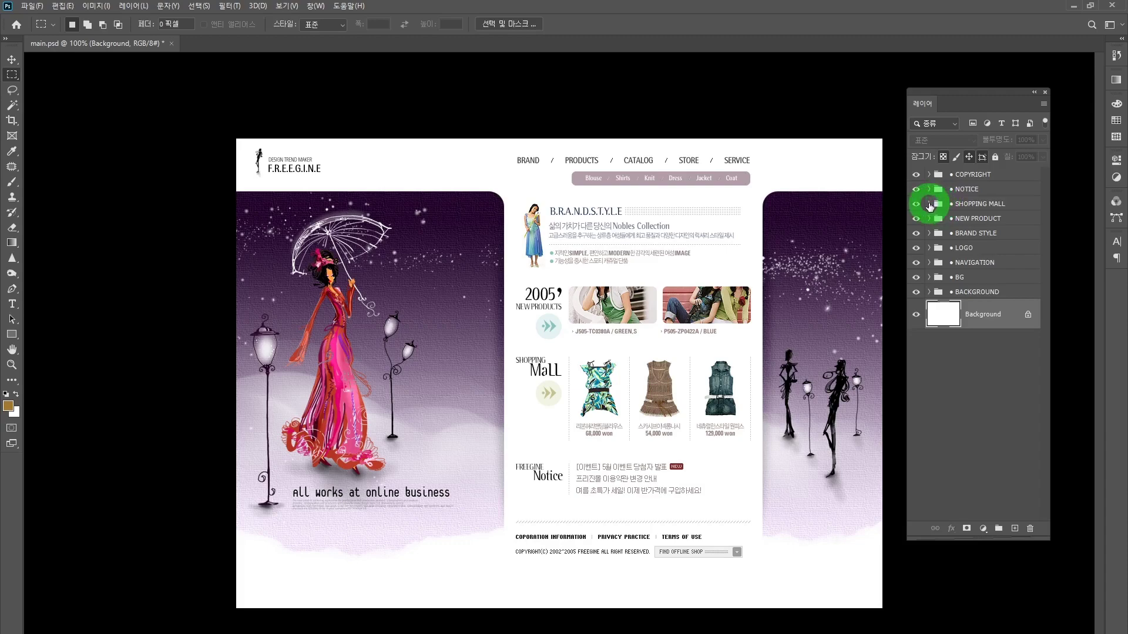
Expand the SHOPPING MALL group, toggle the visibility of the IMG layer and the two text layers below it, and collapse the group
{"action": "left_click", "coordinate": [929, 204]}
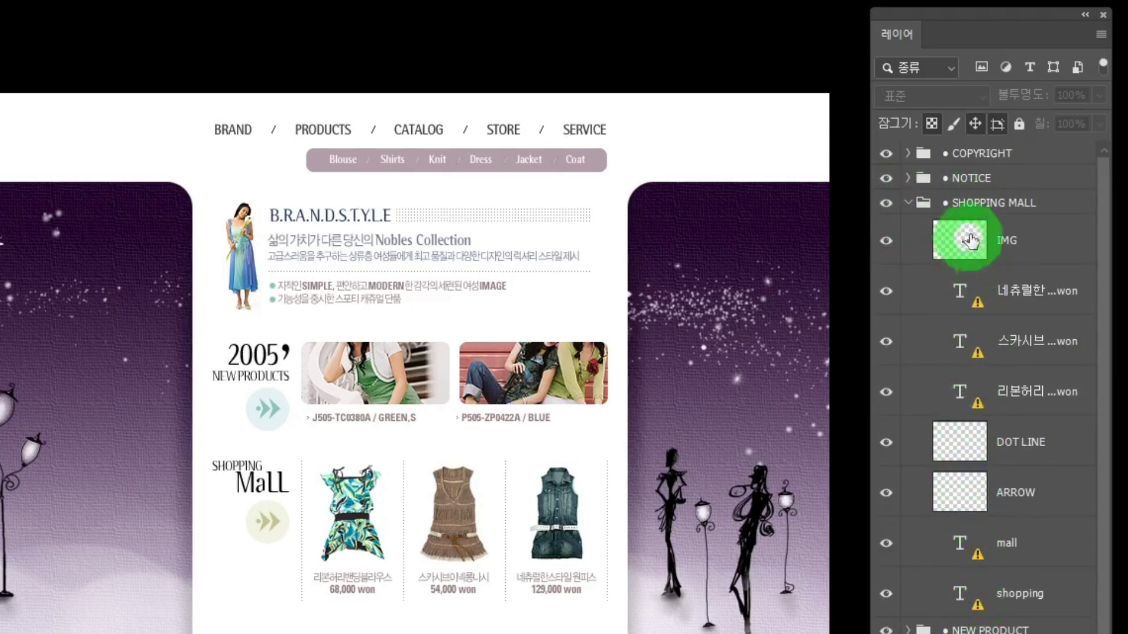
{"action": "left_click", "coordinate": [886, 240]}
{"action": "left_click", "coordinate": [887, 242]}
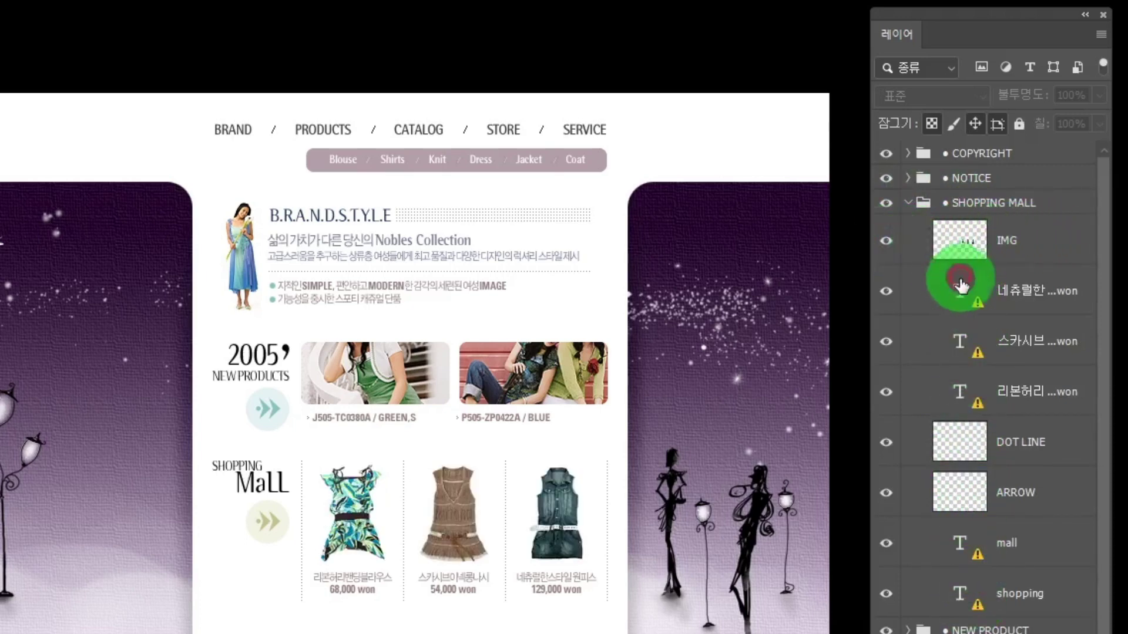
{"action": "left_click", "coordinate": [889, 292]}
{"action": "left_click", "coordinate": [889, 292]}
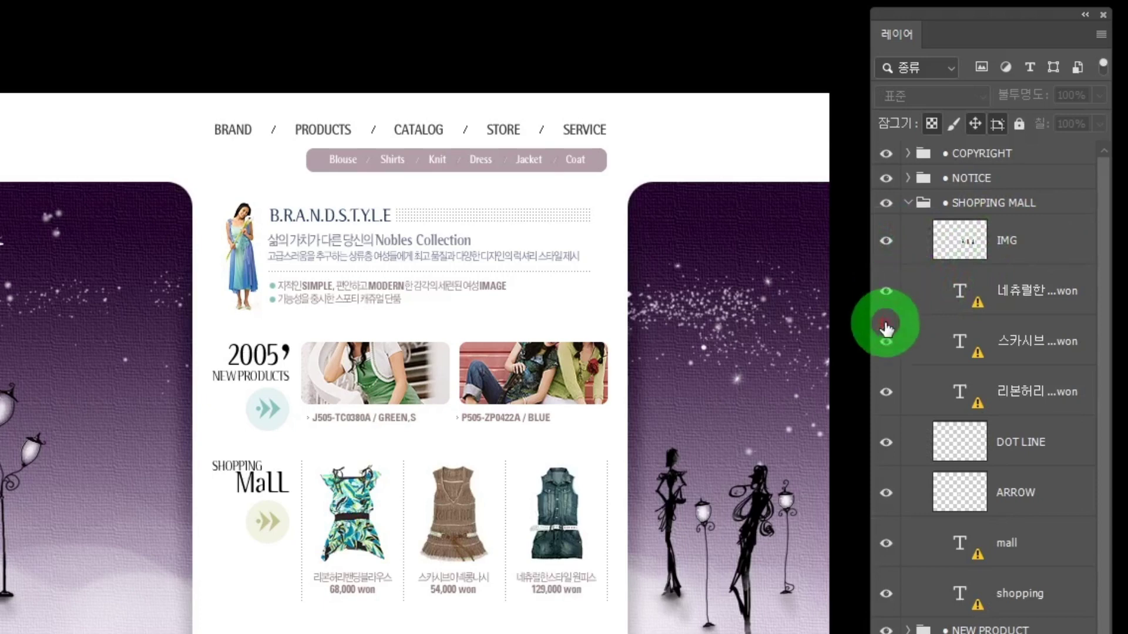
{"action": "left_click", "coordinate": [887, 344]}
{"action": "left_click", "coordinate": [886, 343]}
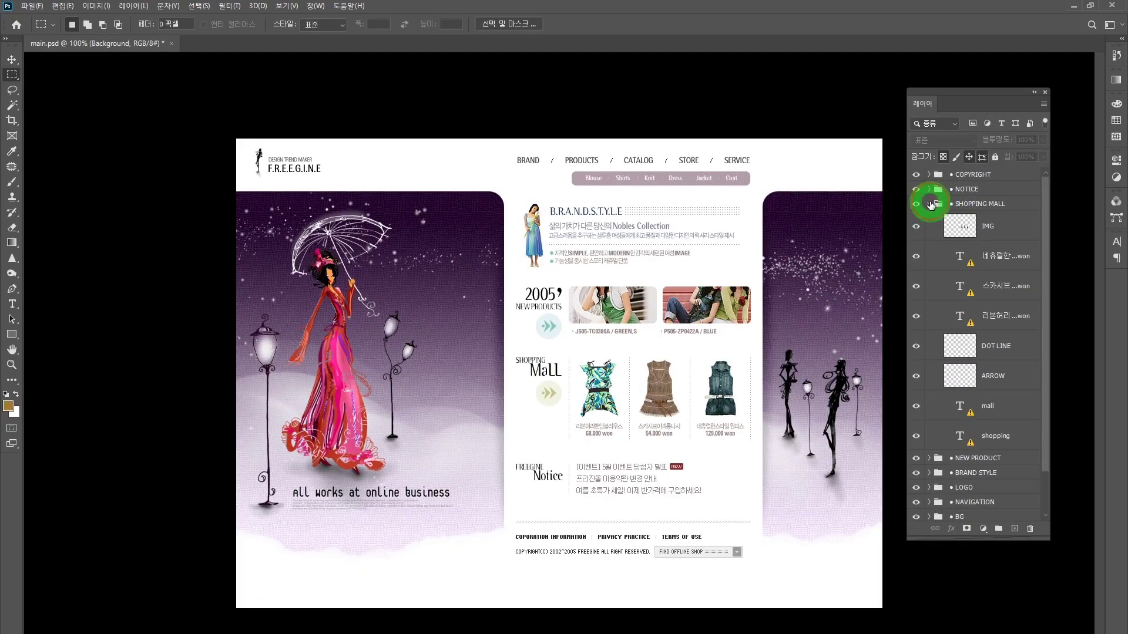
{"action": "left_click", "coordinate": [908, 203]}
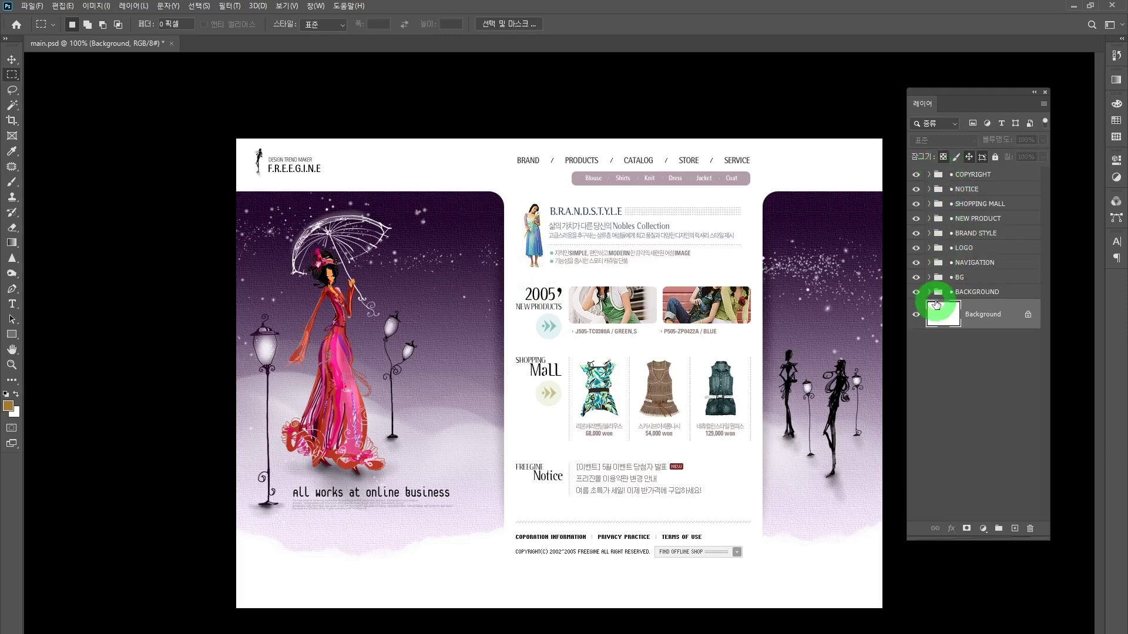
Hide and reshow the COPYRIGHT, NOTICE, SHOPPING MALL, BRAND STYLE, LOGO and NAVIGATION groups one by one to examine their contents
{"action": "left_click", "coordinate": [917, 175]}
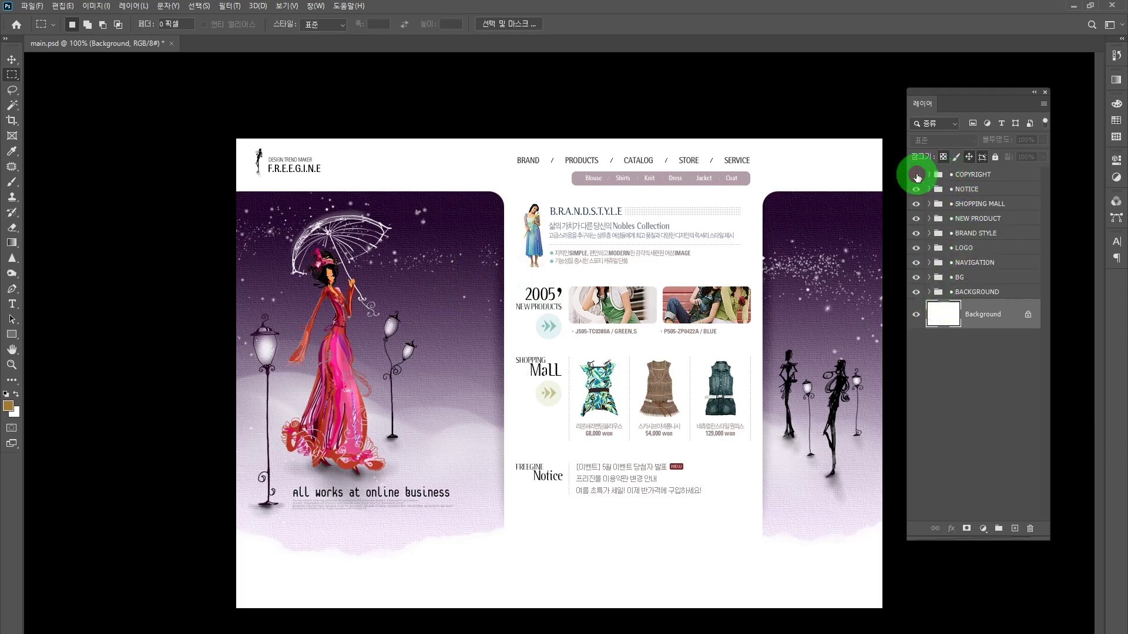
{"action": "left_click", "coordinate": [916, 175]}
{"action": "left_click", "coordinate": [917, 190]}
{"action": "left_click", "coordinate": [917, 190]}
{"action": "left_click", "coordinate": [916, 204]}
{"action": "left_click", "coordinate": [917, 205]}
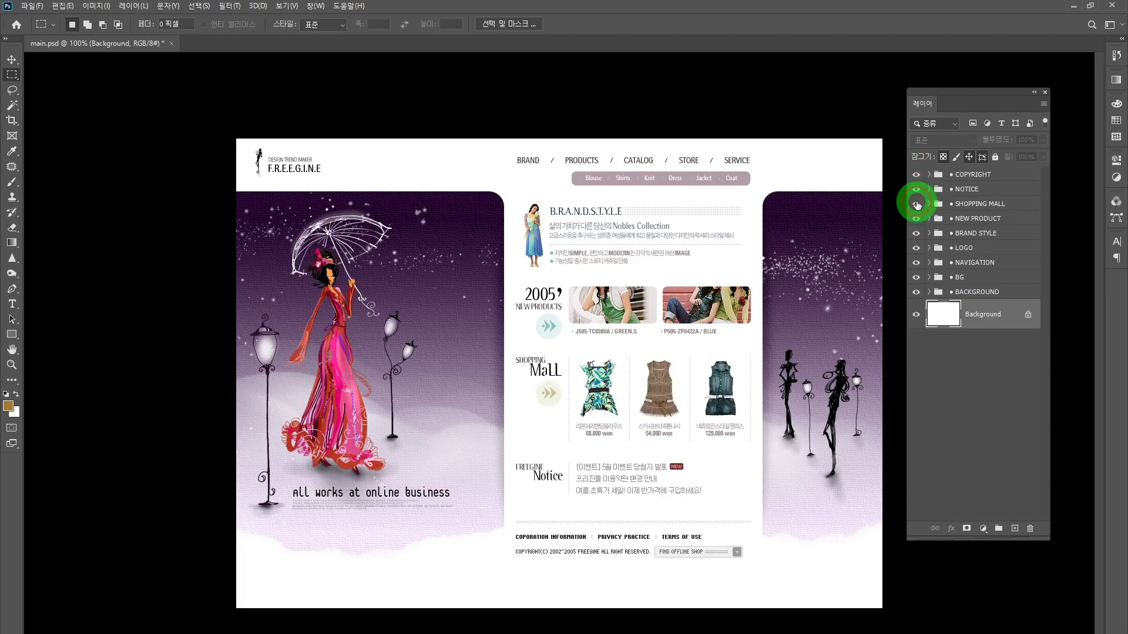
{"action": "left_click", "coordinate": [917, 234]}
{"action": "left_click", "coordinate": [916, 234]}
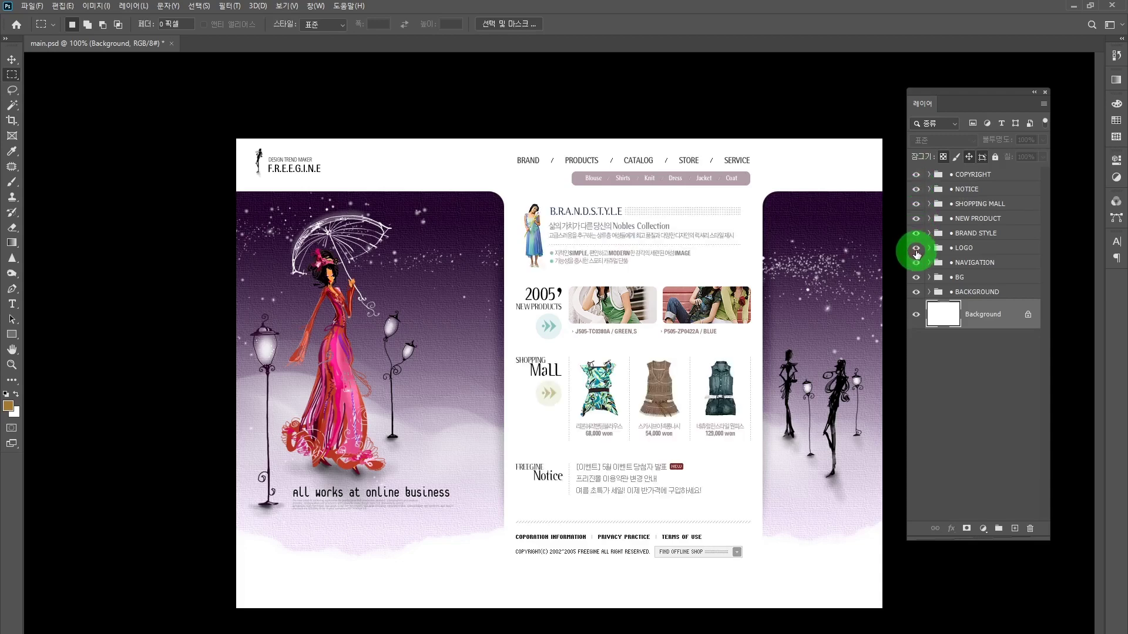
{"action": "left_click", "coordinate": [916, 249]}
{"action": "left_click", "coordinate": [916, 249]}
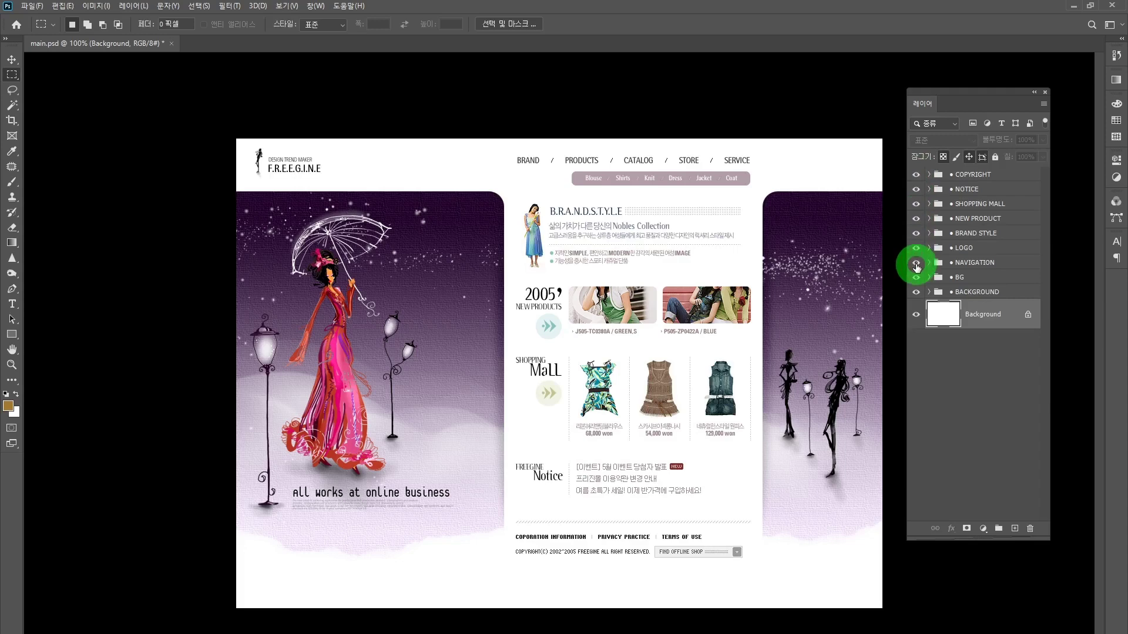
{"action": "left_click", "coordinate": [916, 264]}
{"action": "left_click", "coordinate": [917, 264]}
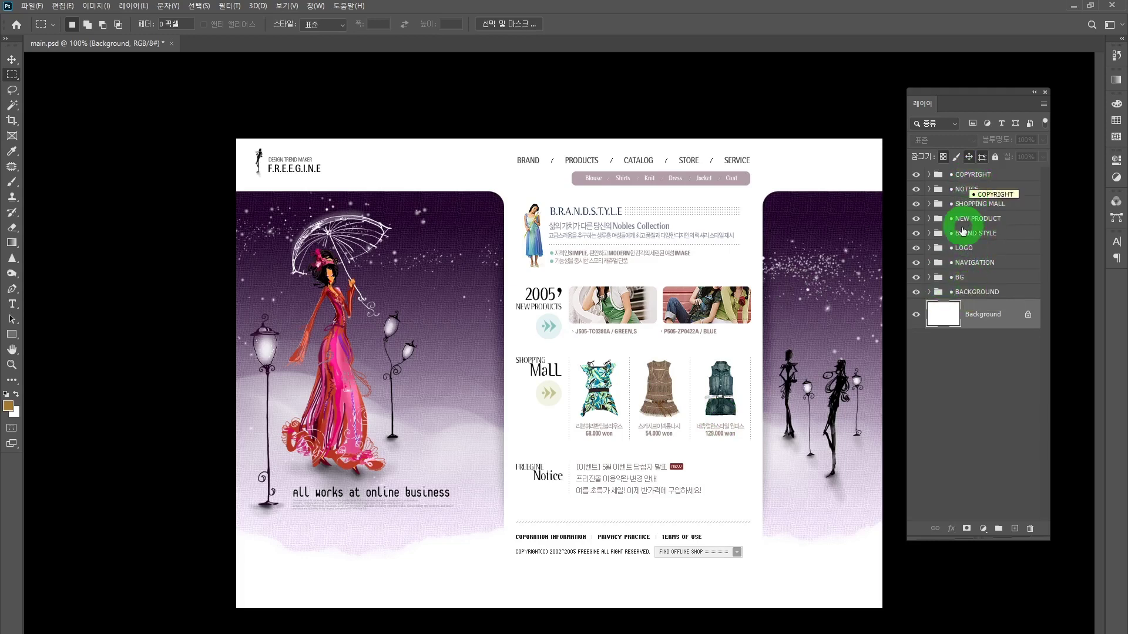
Expand the BG group to examine the layers inside, and collapse it again
{"action": "left_click", "coordinate": [929, 277]}
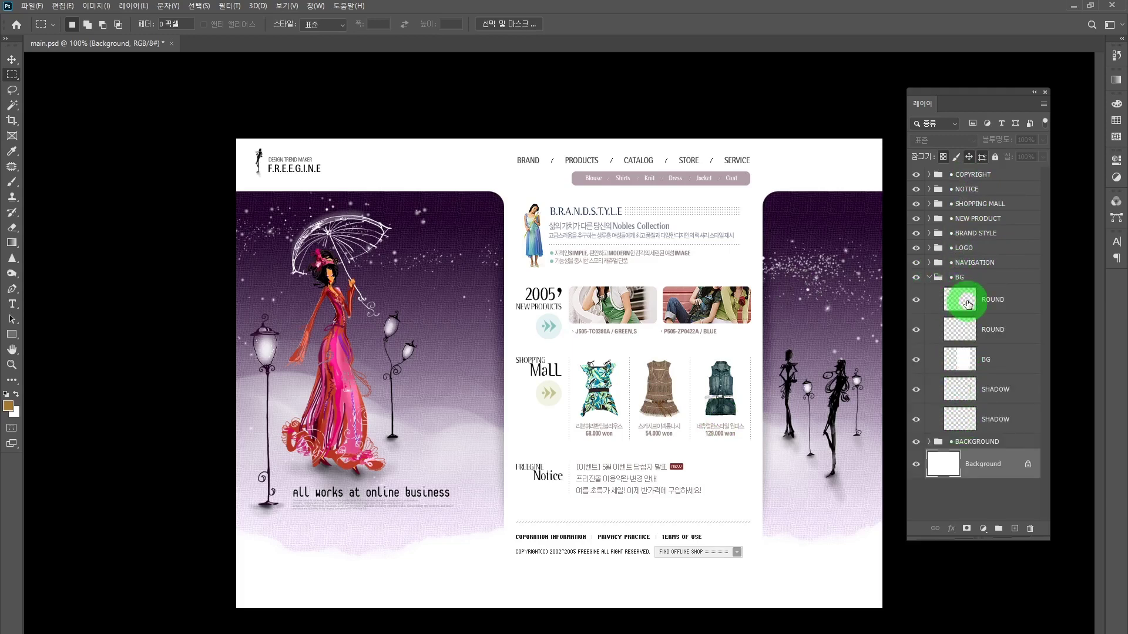
{"action": "left_click", "coordinate": [929, 277]}
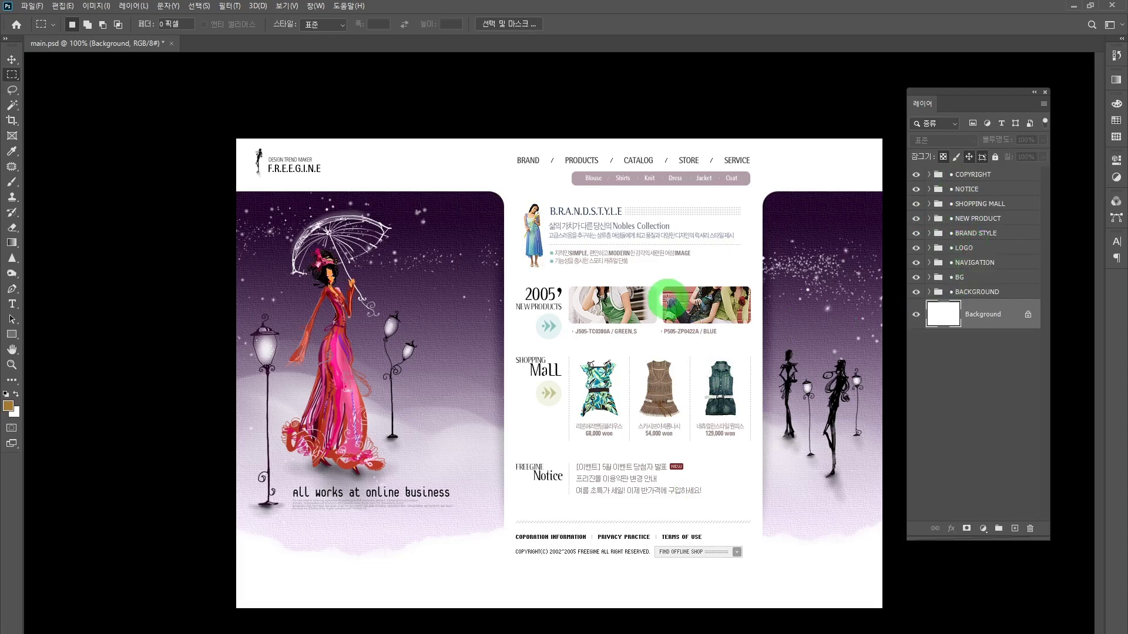
Close main.psd without saving the changes
{"action": "left_click", "coordinate": [172, 46]}
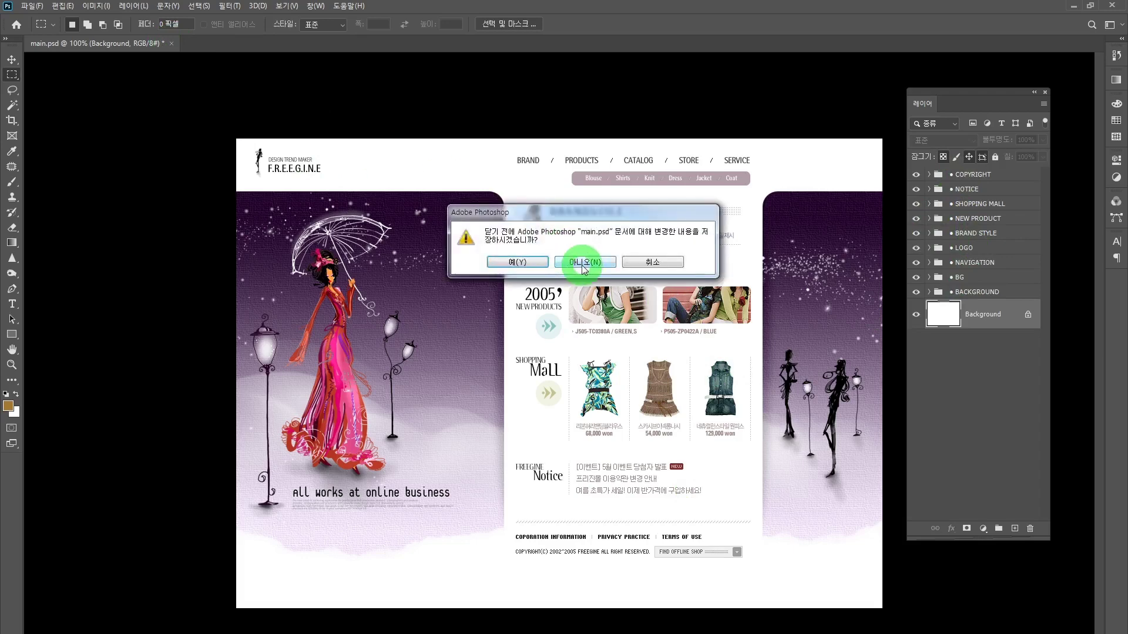
{"action": "left_click", "coordinate": [582, 261]}
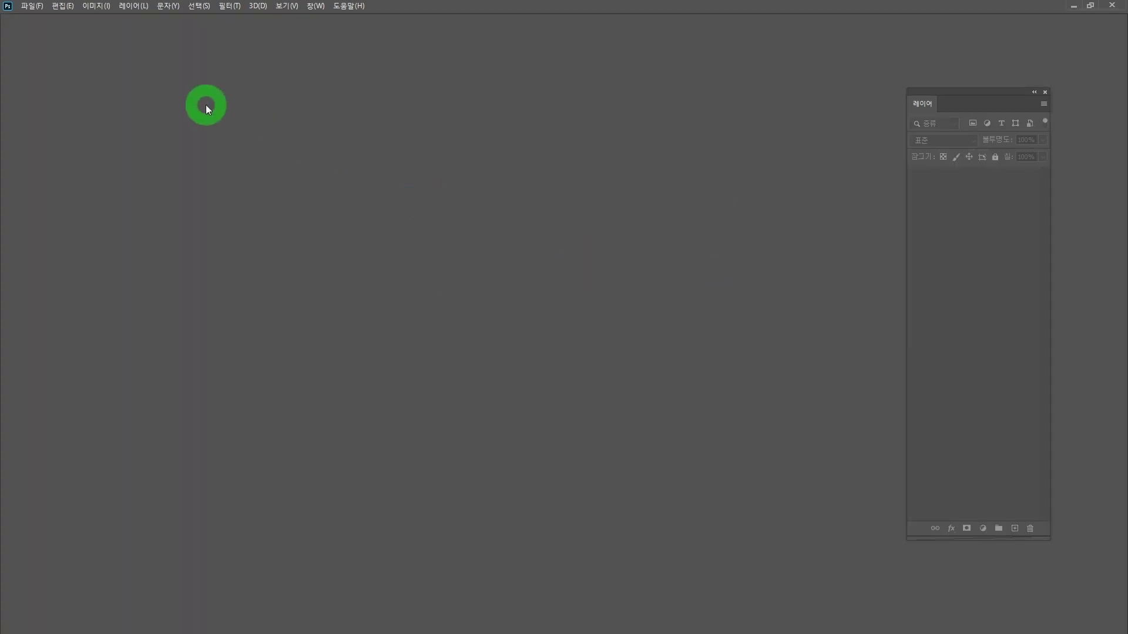
Start a new document and set its width and height to 1000 pixels each
{"action": "left_click", "coordinate": [33, 6]}
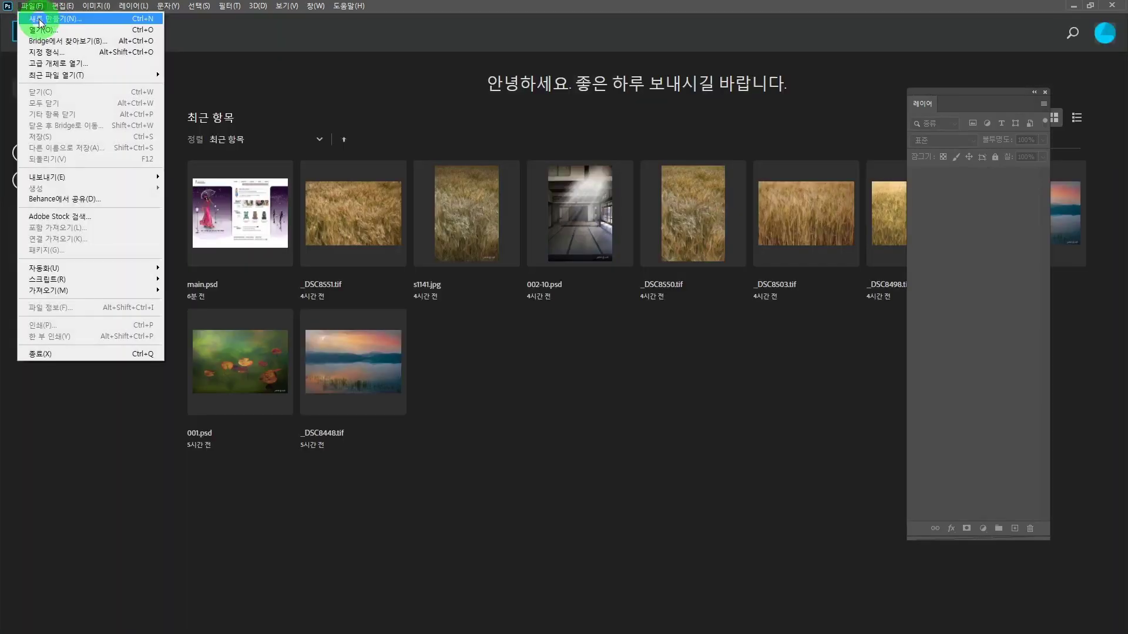
{"action": "left_click", "coordinate": [39, 22]}
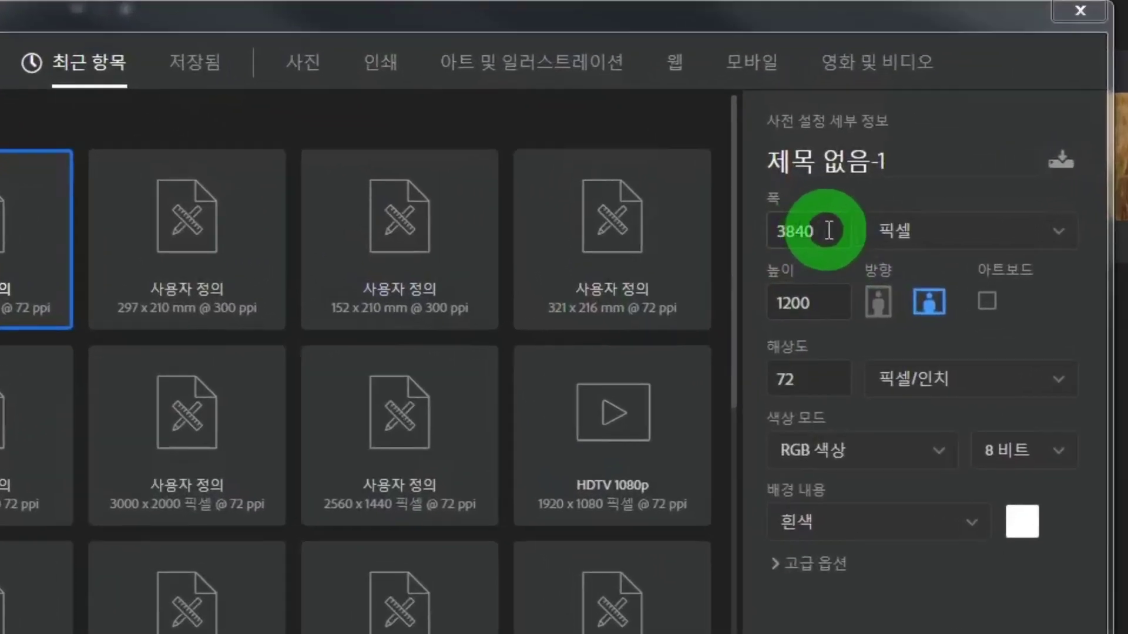
{"action": "double_click", "coordinate": [702, 251]}
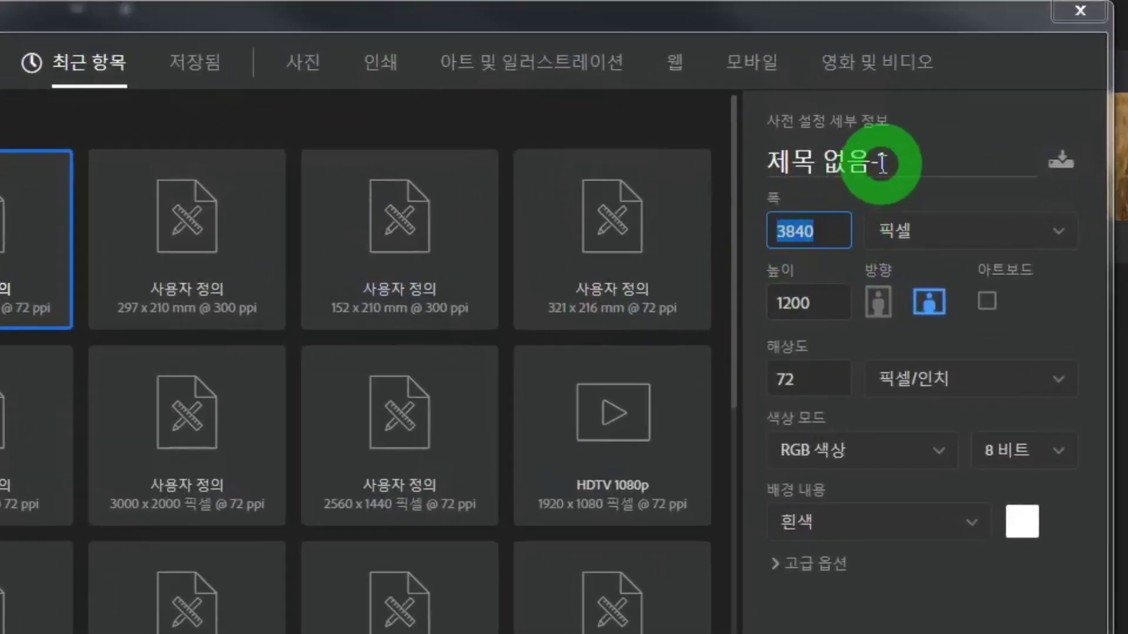
{"action": "left_click", "coordinate": [833, 230]}
{"action": "left_click_drag", "start_coordinate": [833, 230], "coordinate": [753, 230]}
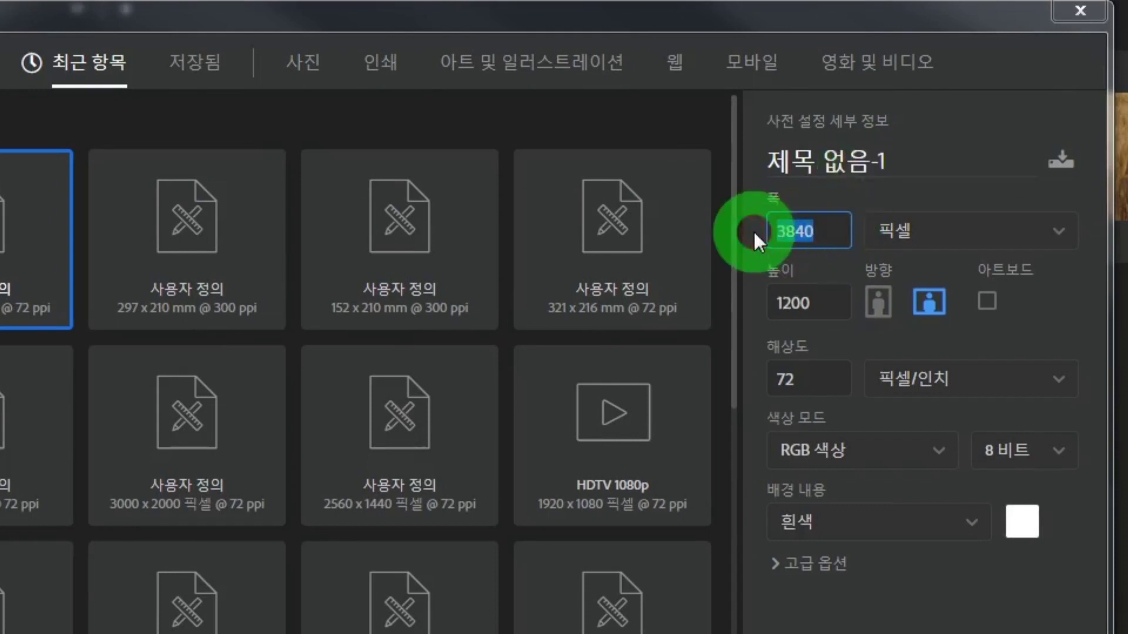
{"action": "key", "text": "BackSpace"}
{"action": "type", "text": "1000"}
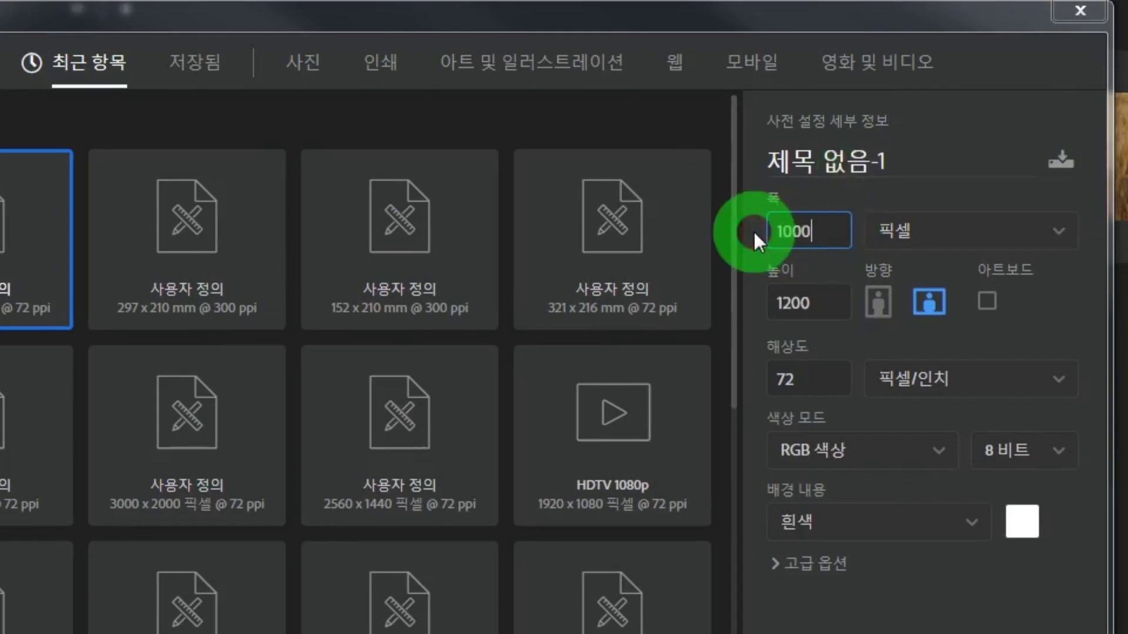
{"action": "left_click", "coordinate": [877, 302]}
{"action": "left_click_drag", "start_coordinate": [823, 302], "coordinate": [751, 298]}
{"action": "key", "text": "BackSpace"}
{"action": "type", "text": "1000"}
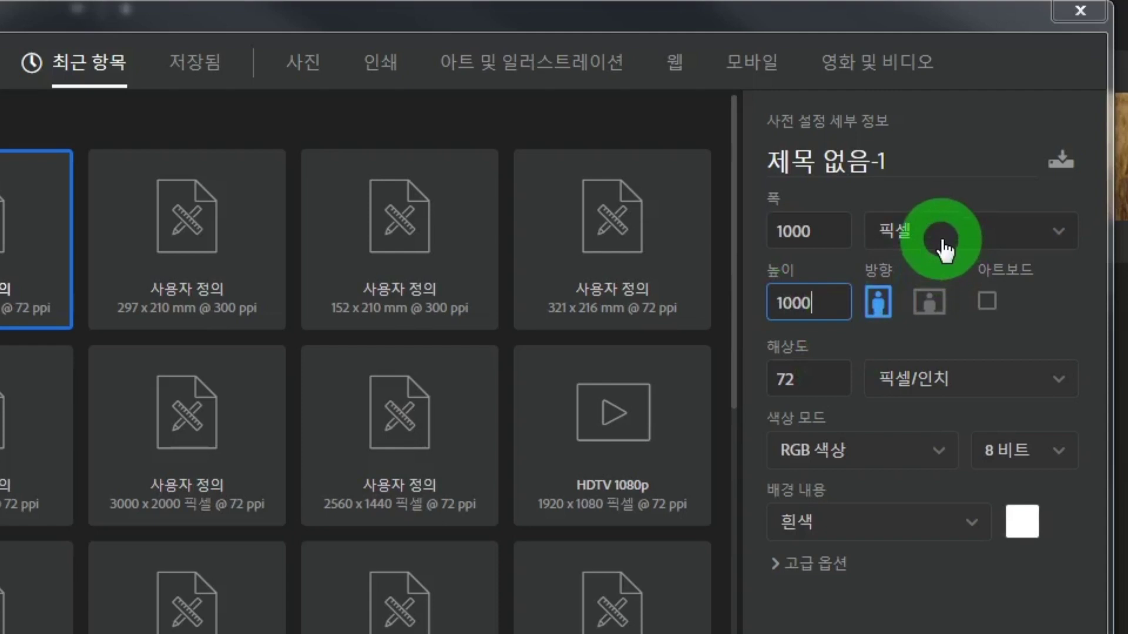
Create the document with a resolution of 72 pixels/inch and a white (흰색) background
{"action": "left_click_drag", "start_coordinate": [806, 379], "coordinate": [756, 379]}
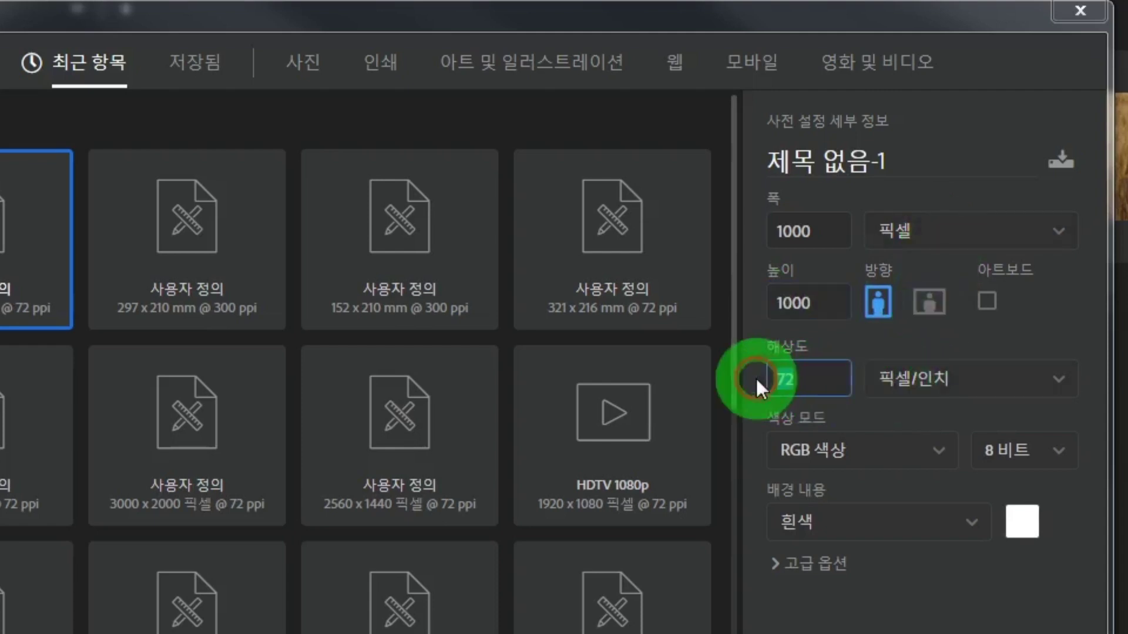
{"action": "double_click", "coordinate": [806, 387]}
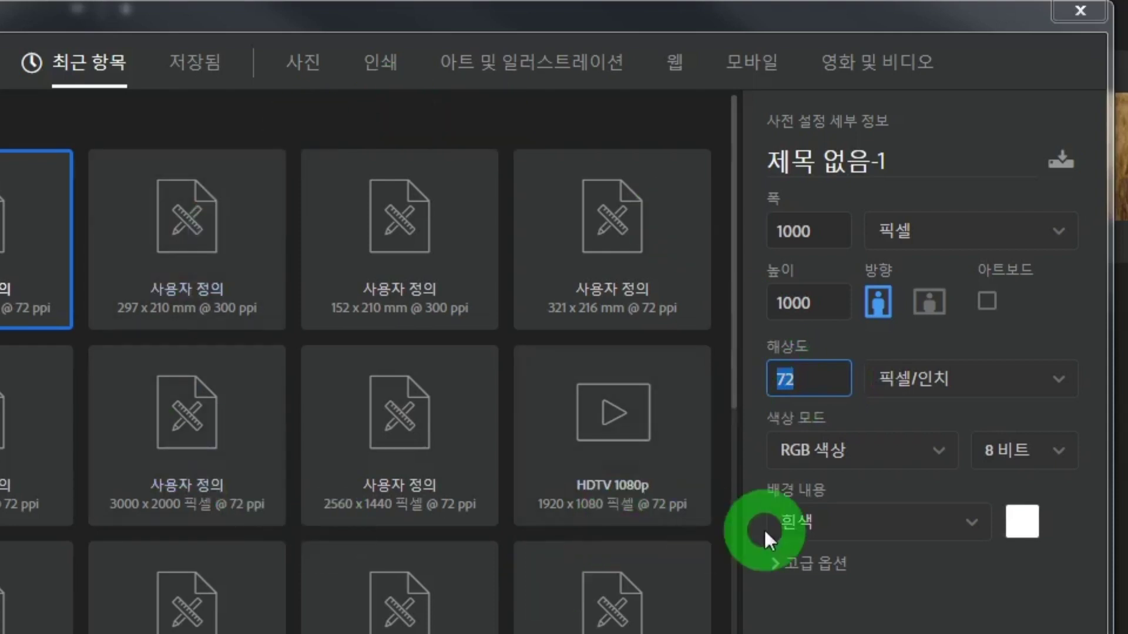
{"action": "left_click_drag", "start_coordinate": [821, 377], "coordinate": [761, 385]}
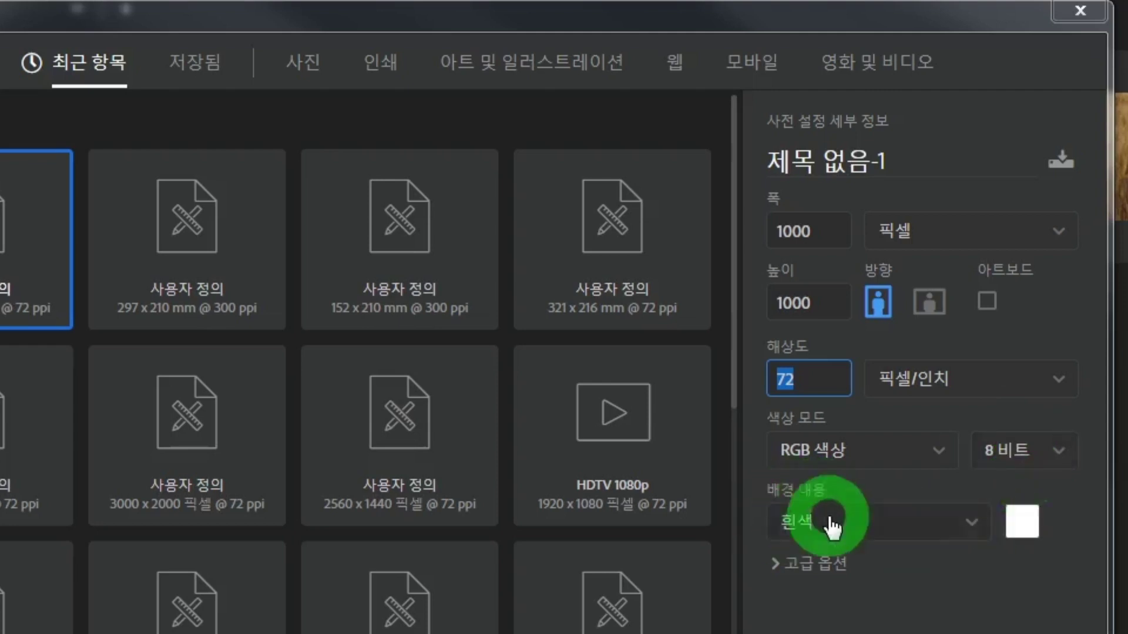
{"action": "left_click", "coordinate": [970, 532]}
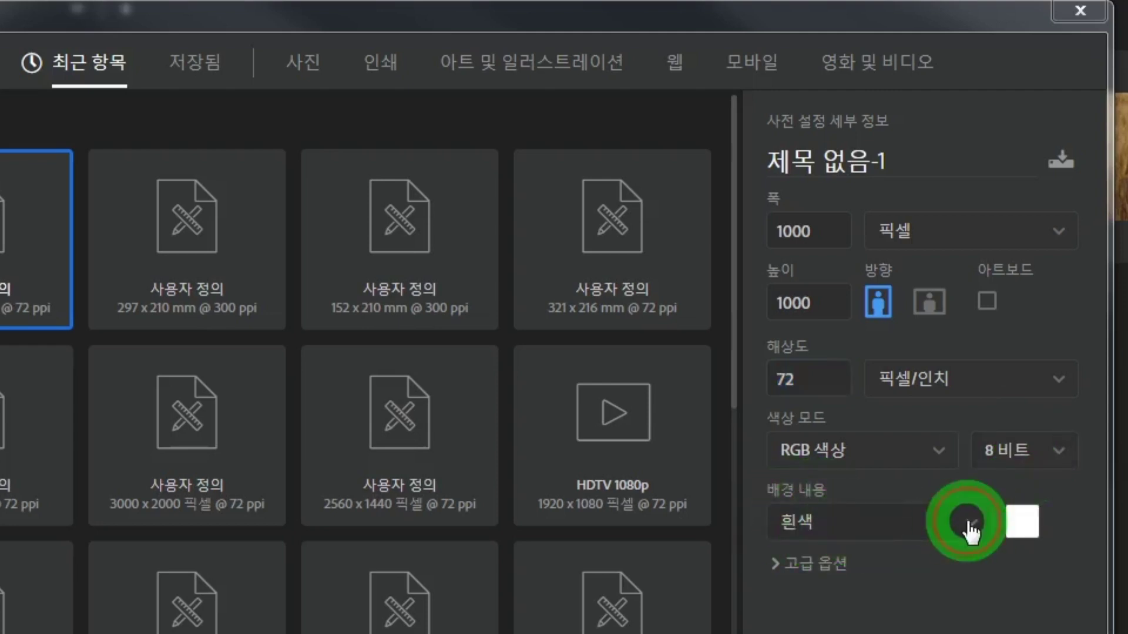
{"action": "left_click", "coordinate": [840, 524]}
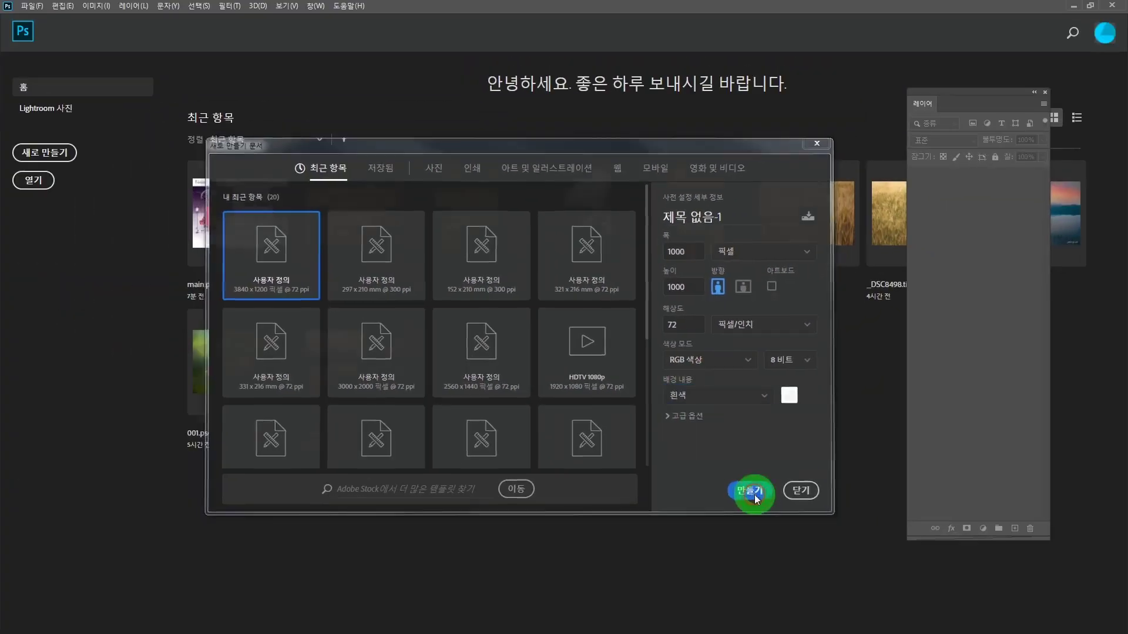
{"action": "left_click", "coordinate": [750, 491]}
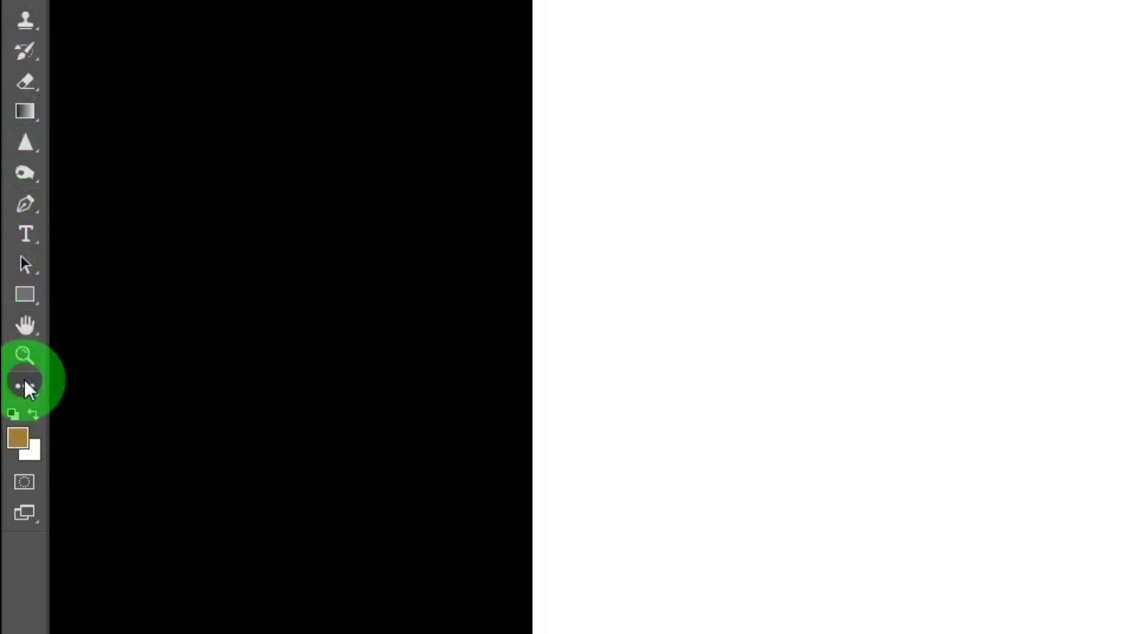
Open the foreground colour picker, choose a lighter orange shade and shift its hue to 0°
{"action": "left_click", "coordinate": [20, 440]}
{"action": "left_click_drag", "start_coordinate": [1127, 586], "coordinate": [943, 71]}
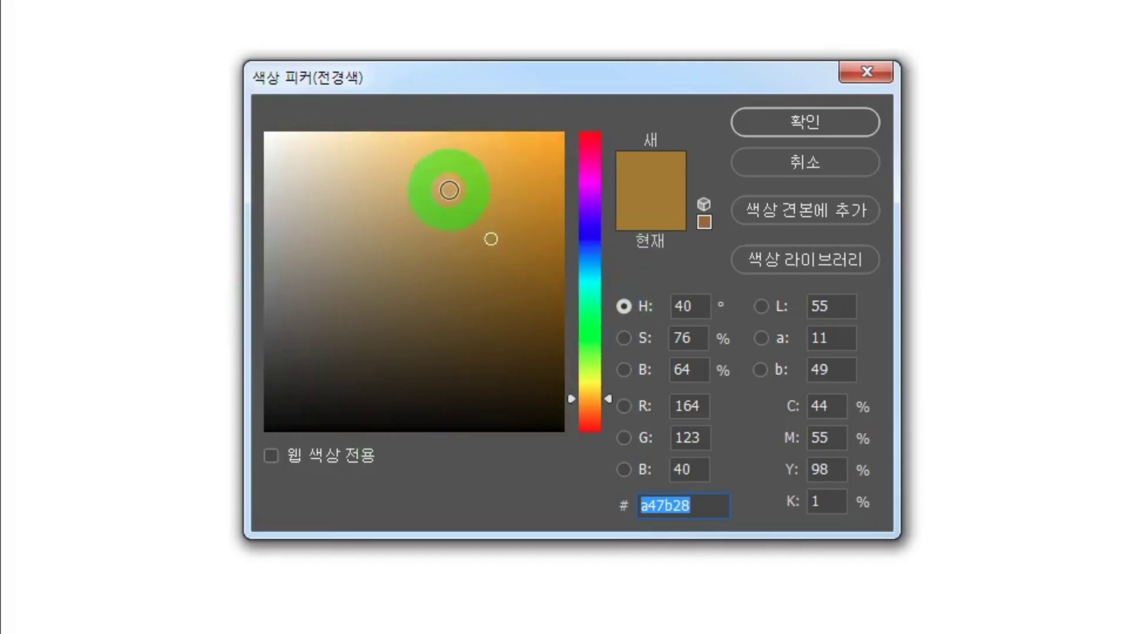
{"action": "left_click", "coordinate": [472, 180]}
{"action": "left_click", "coordinate": [502, 171]}
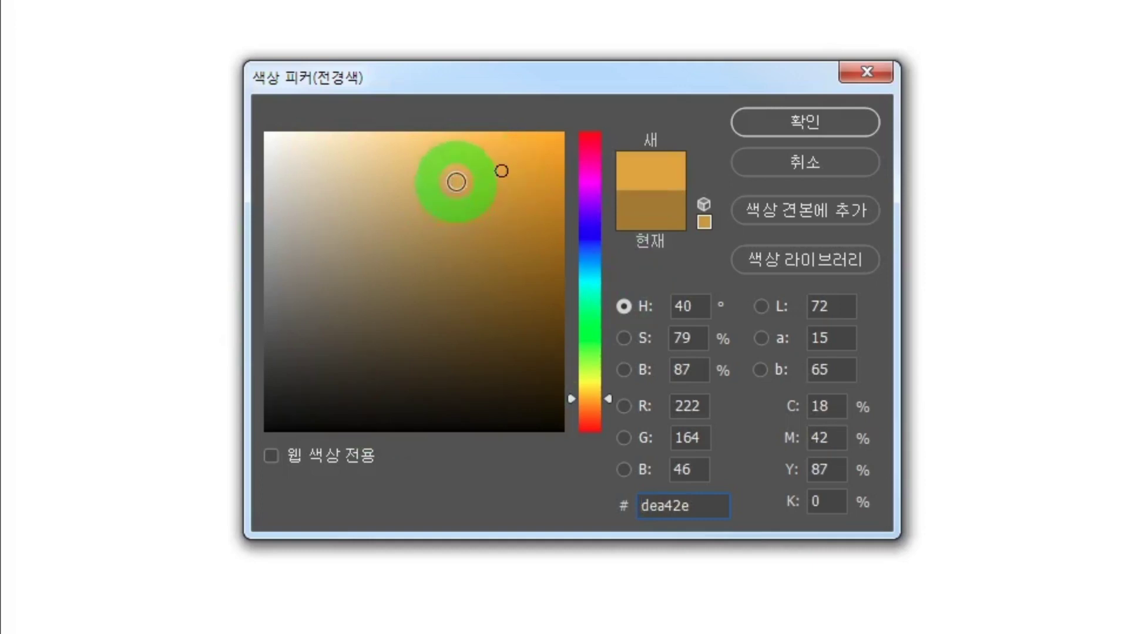
{"action": "left_click", "coordinate": [466, 162]}
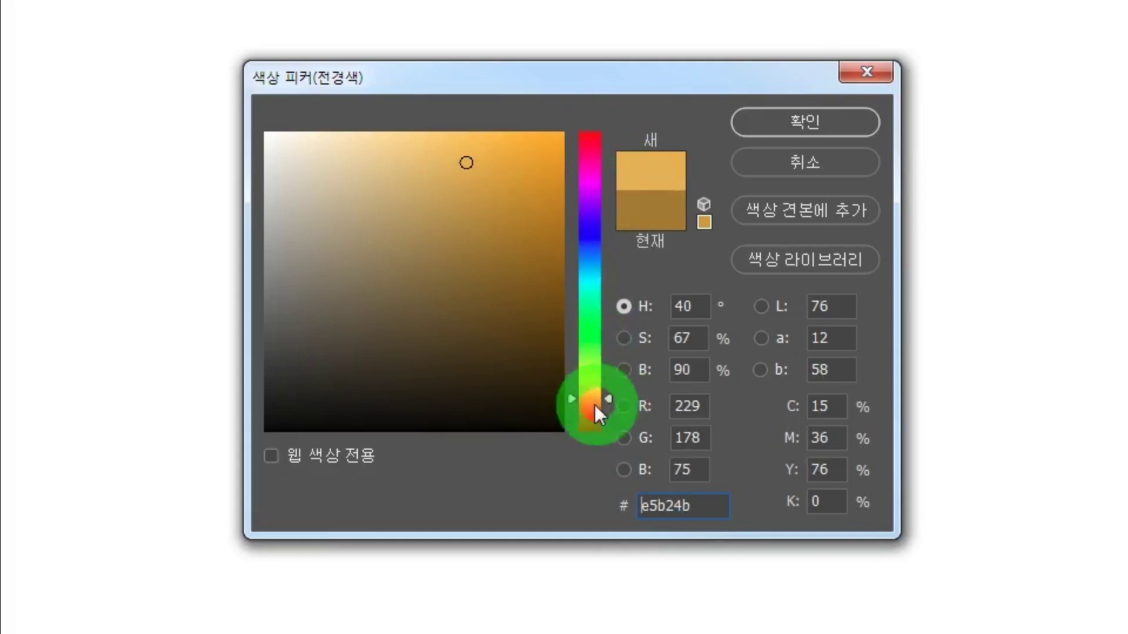
{"action": "left_click_drag", "start_coordinate": [608, 400], "coordinate": [612, 433]}
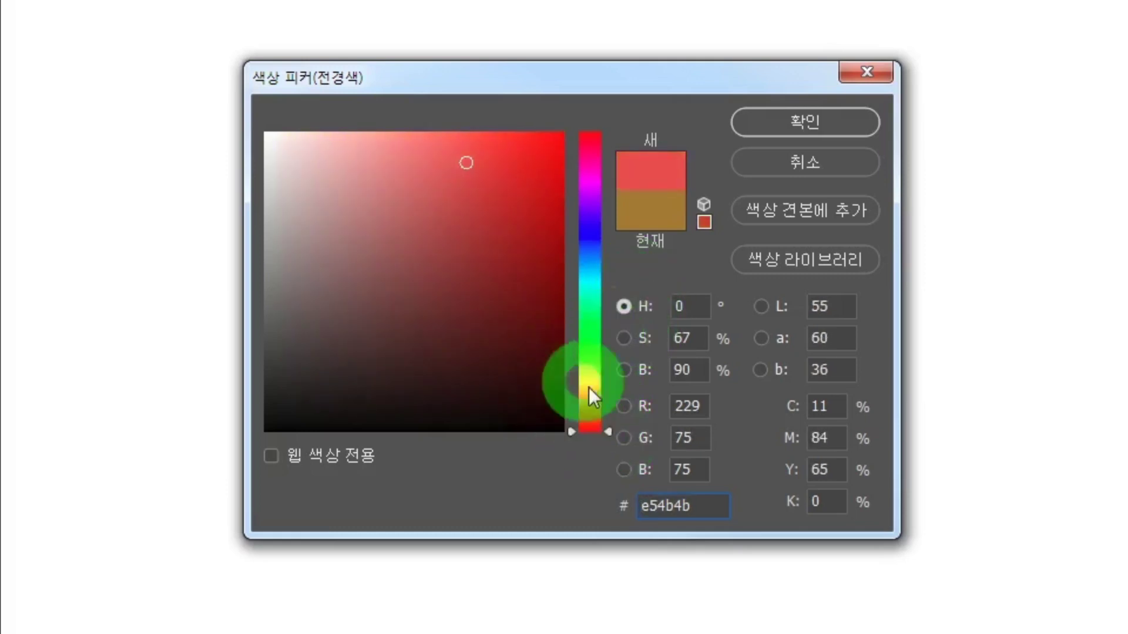
Set the foreground colour to pure red with RGB values 255, 0, 0 and accept it
{"action": "left_click_drag", "start_coordinate": [706, 407], "coordinate": [630, 408]}
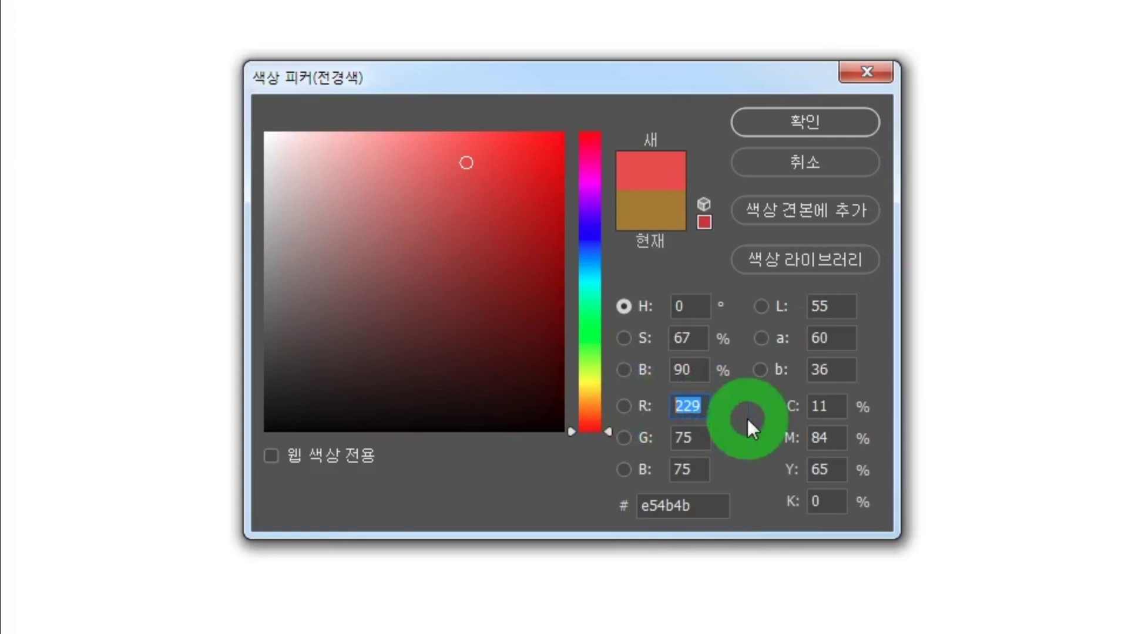
{"action": "type", "text": "255"}
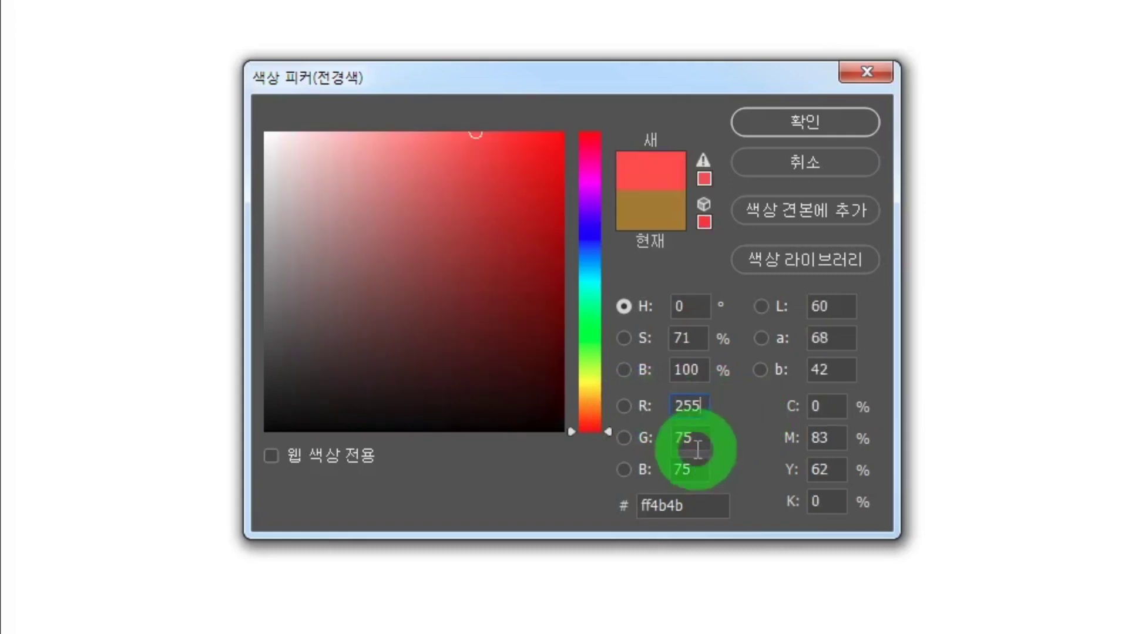
{"action": "left_click", "coordinate": [661, 439]}
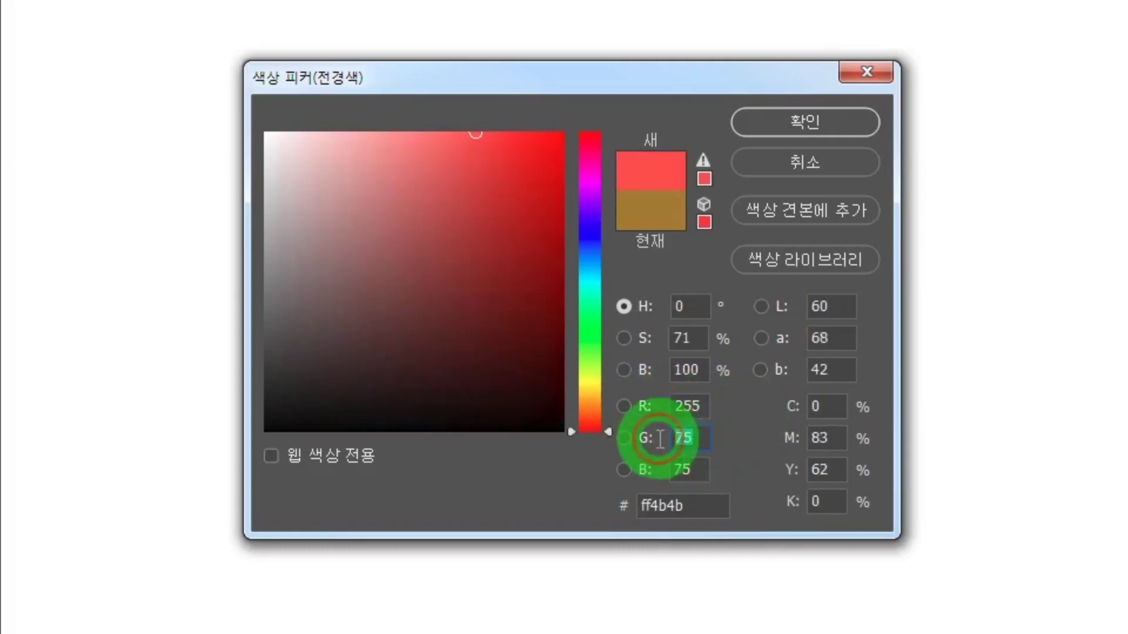
{"action": "type", "text": "0"}
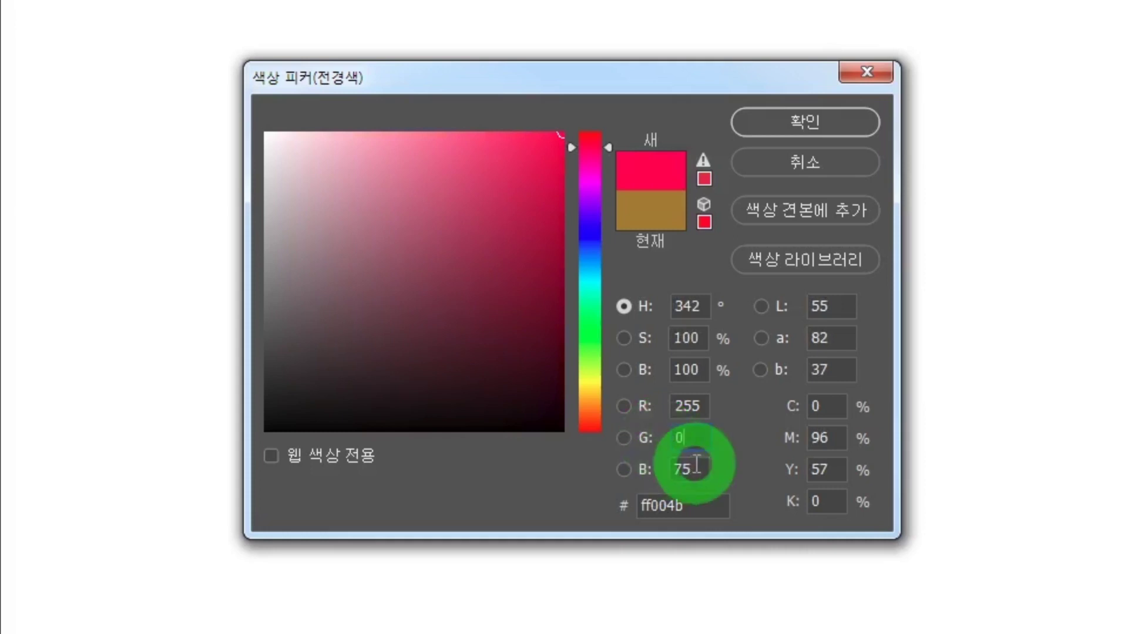
{"action": "left_click", "coordinate": [637, 469]}
{"action": "type", "text": "0"}
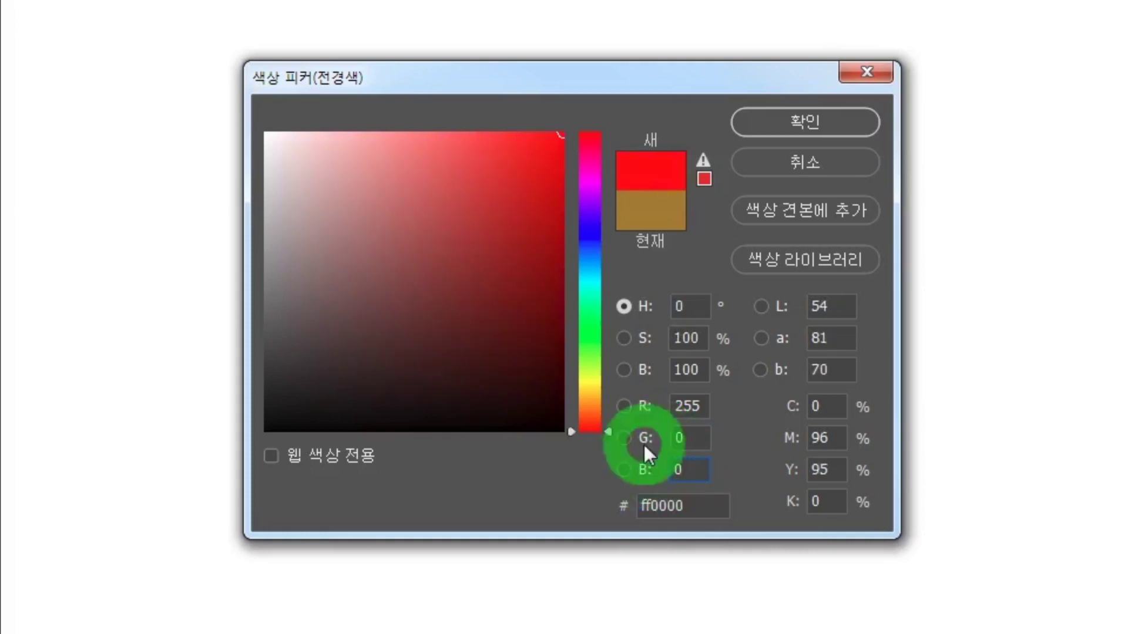
{"action": "left_click", "coordinate": [660, 175]}
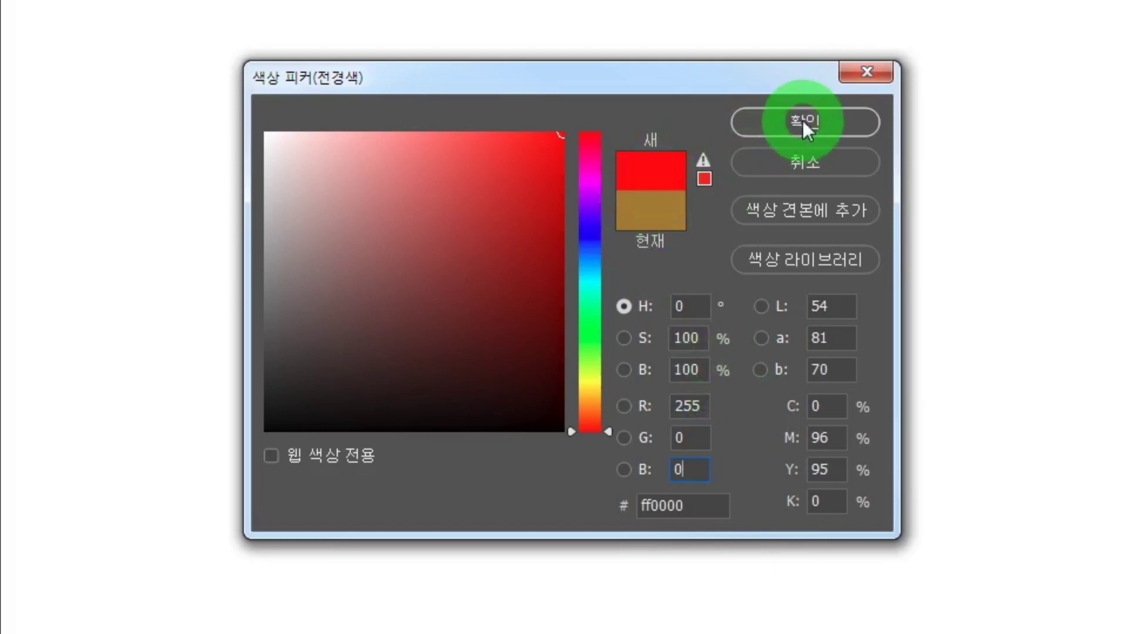
{"action": "left_click", "coordinate": [688, 406]}
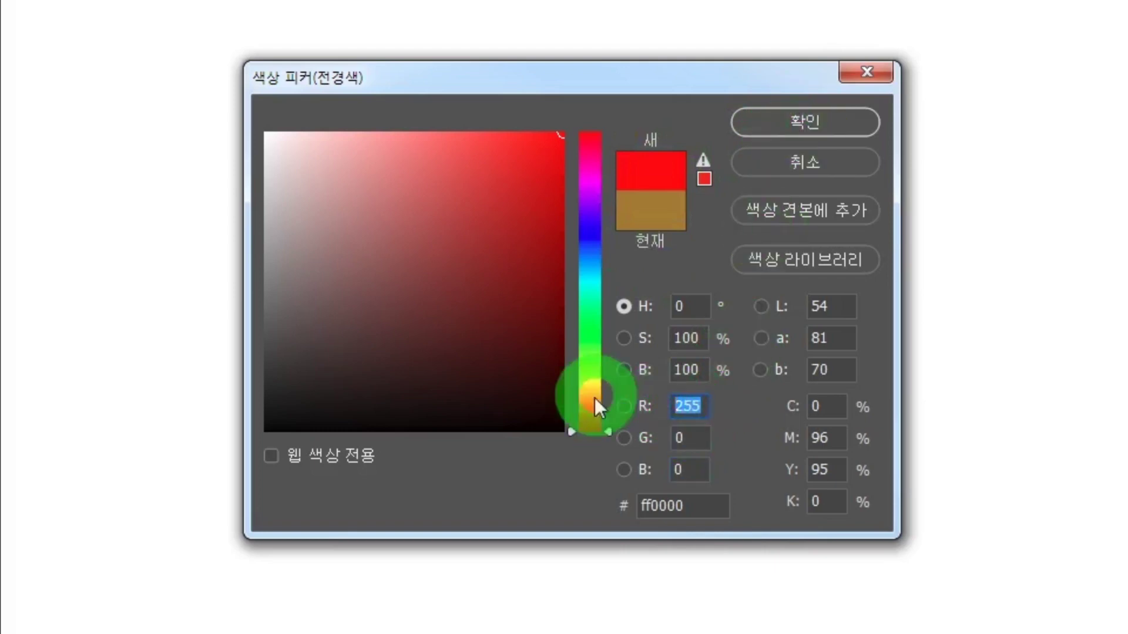
{"action": "left_click", "coordinate": [809, 129]}
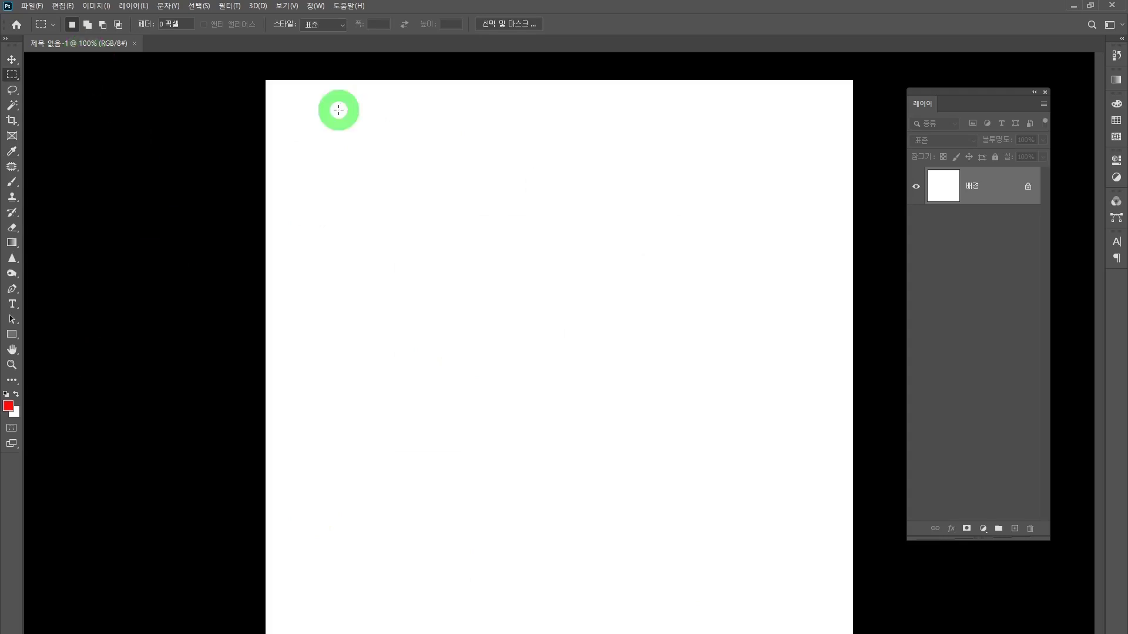
Fill the background layer with the foreground colour (전경색) in normal mode (표준) at 100% opacity
{"action": "left_click", "coordinate": [63, 5]}
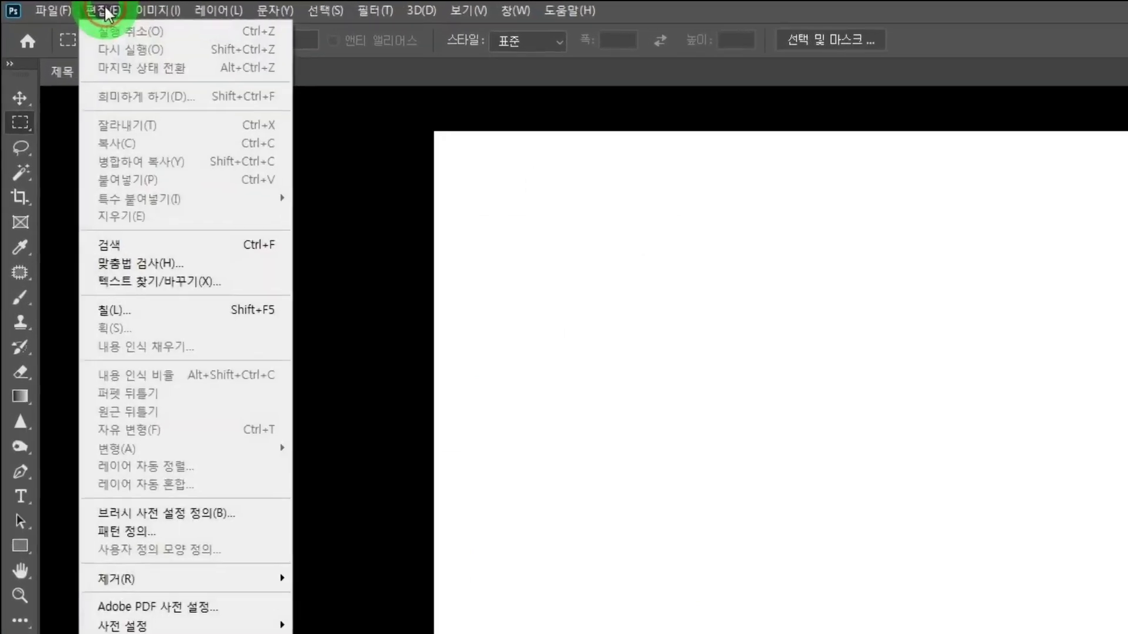
{"action": "left_click", "coordinate": [134, 301]}
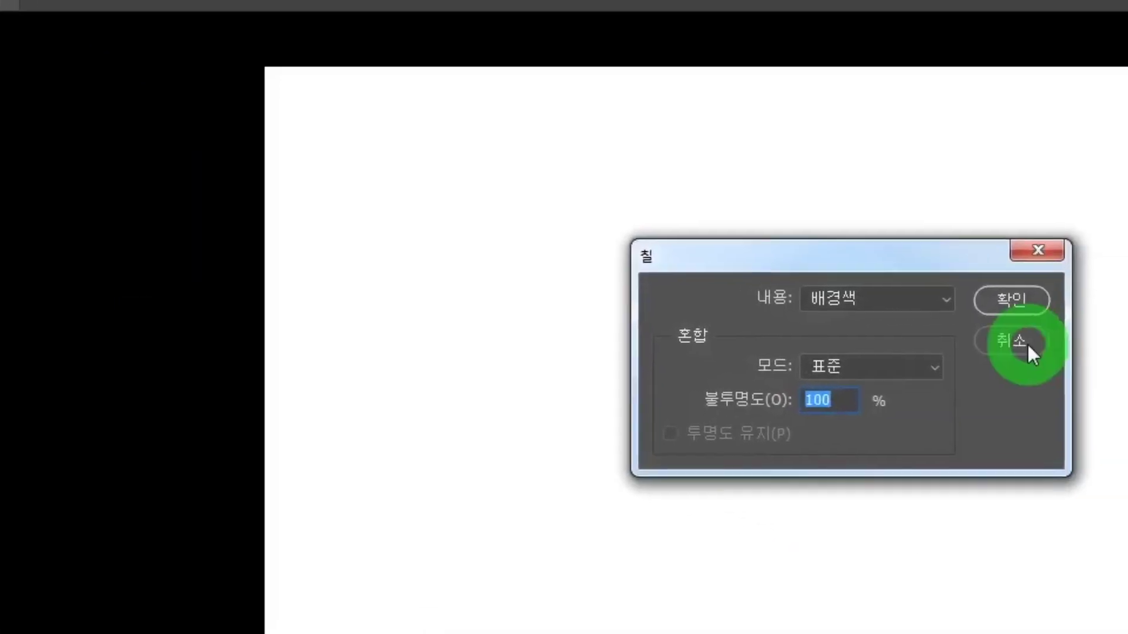
{"action": "left_click", "coordinate": [960, 304]}
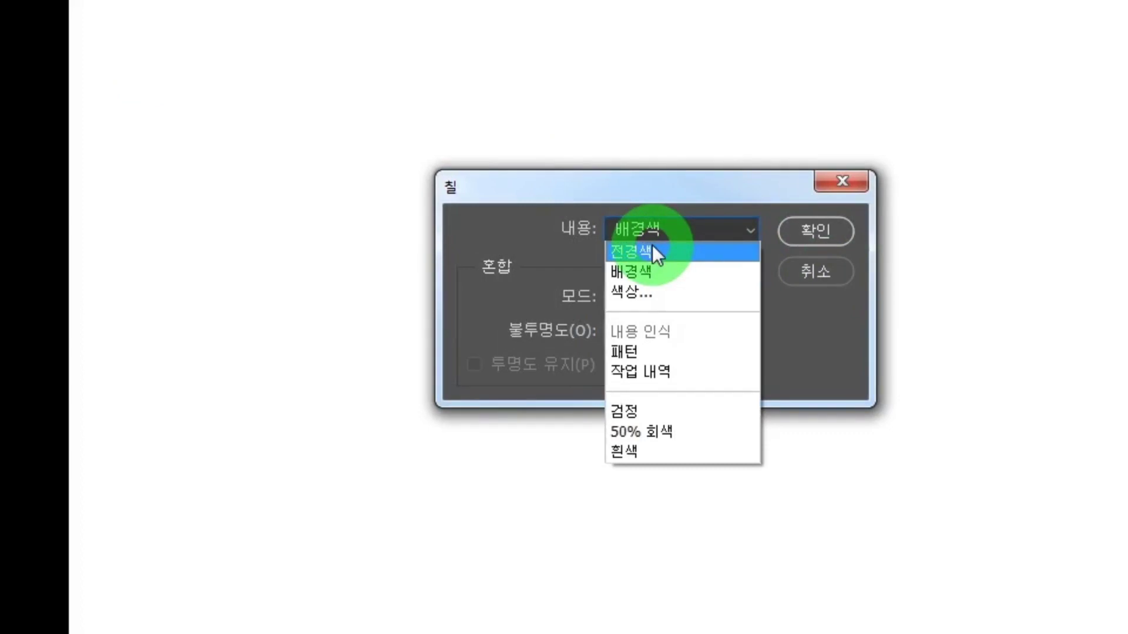
{"action": "key", "text": "Down"}
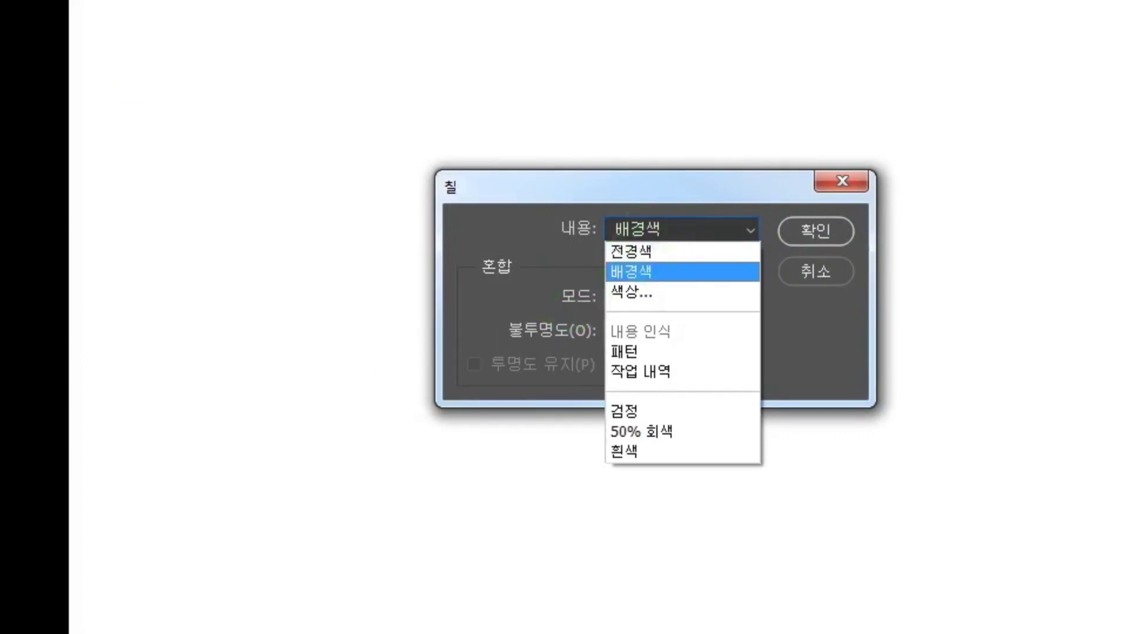
{"action": "left_click", "coordinate": [665, 257]}
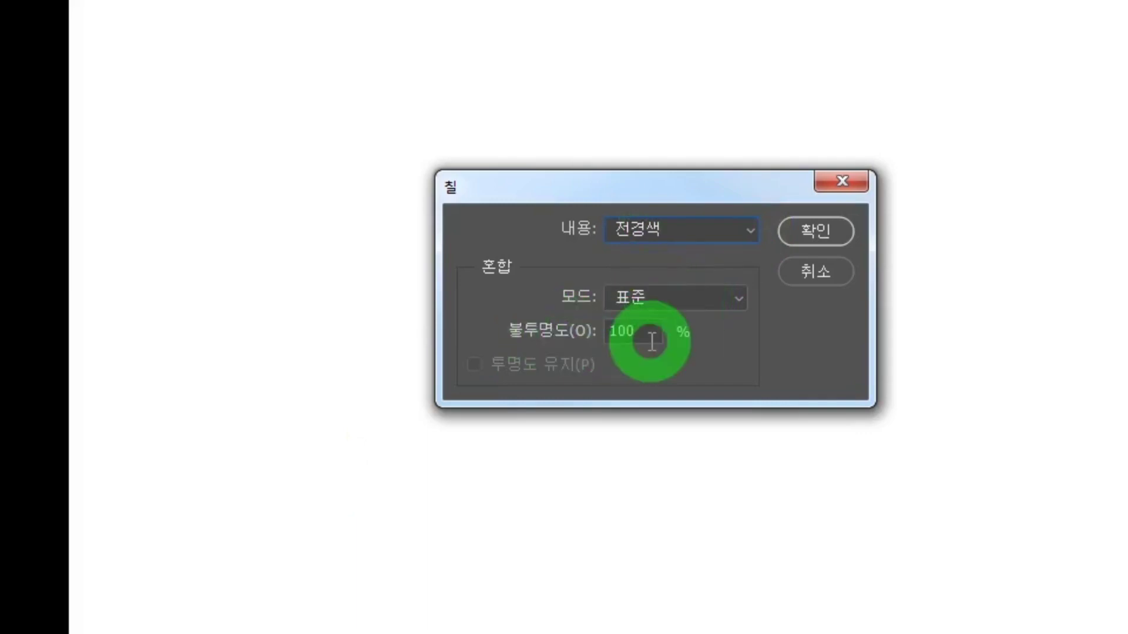
{"action": "left_click", "coordinate": [795, 233]}
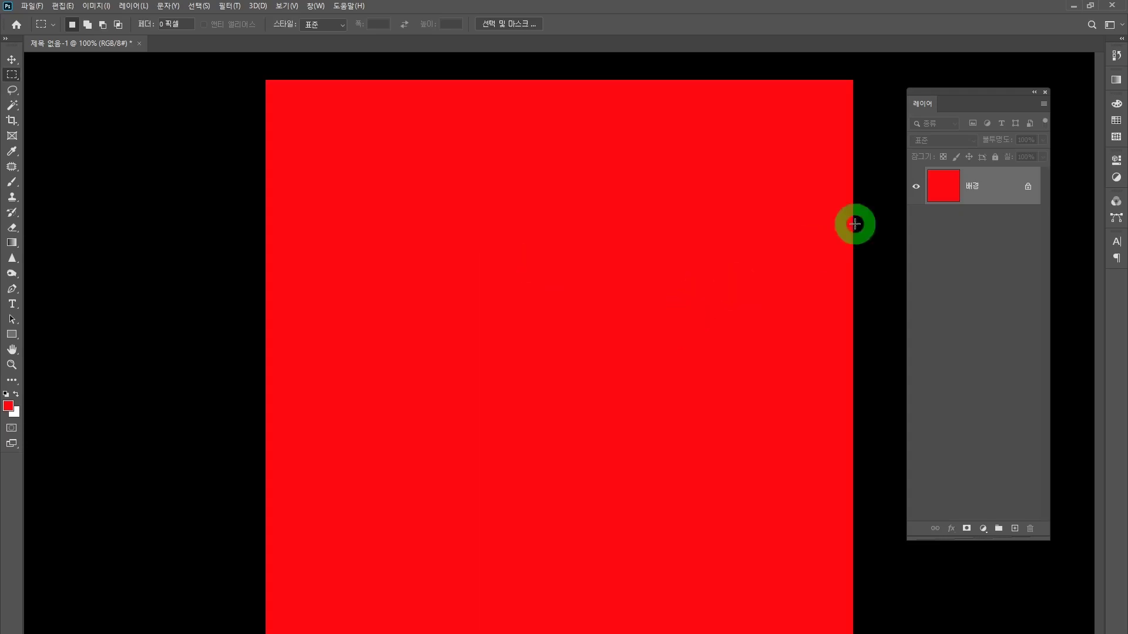
Add a new layer above the background and make a perfectly circular selection near the middle of the canvas
{"action": "left_click", "coordinate": [959, 297]}
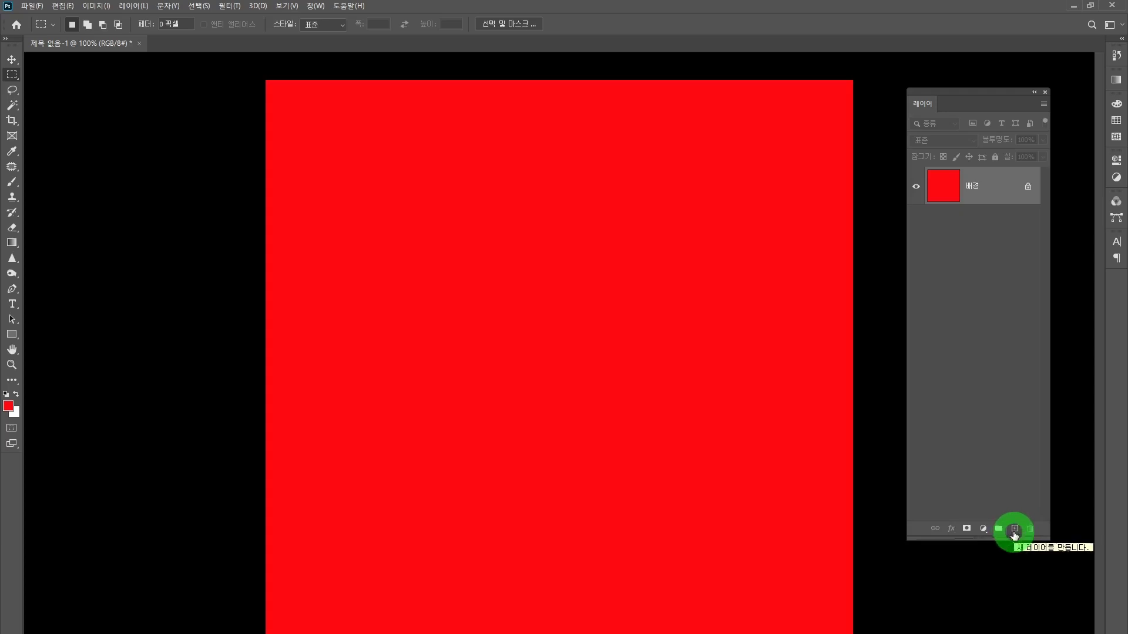
{"action": "left_click", "coordinate": [1015, 529]}
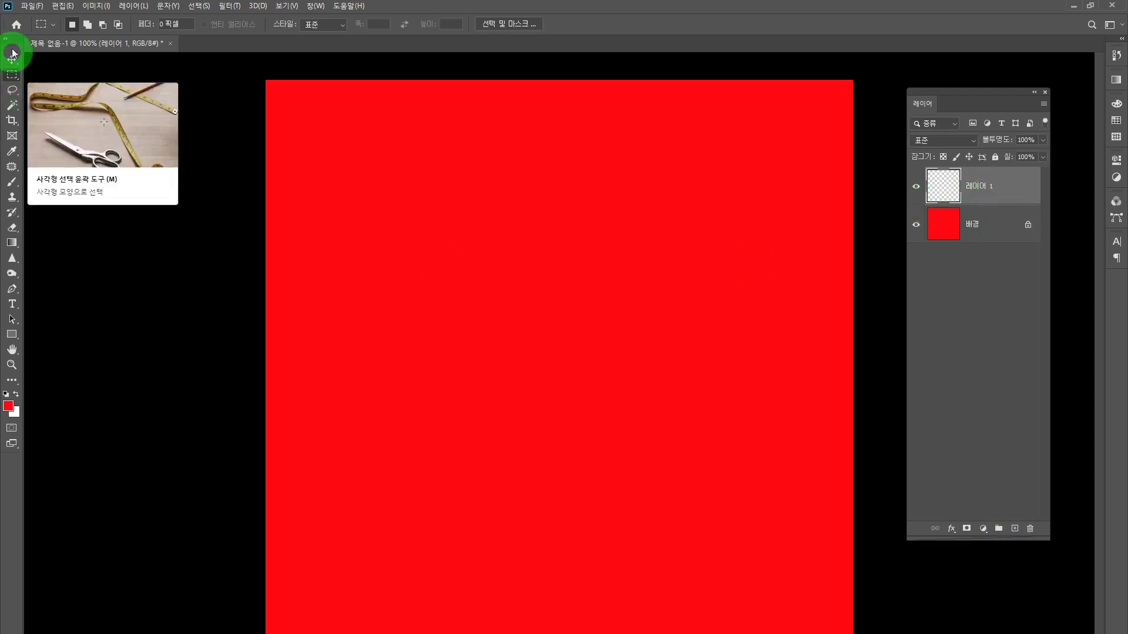
{"action": "right_click", "coordinate": [11, 75]}
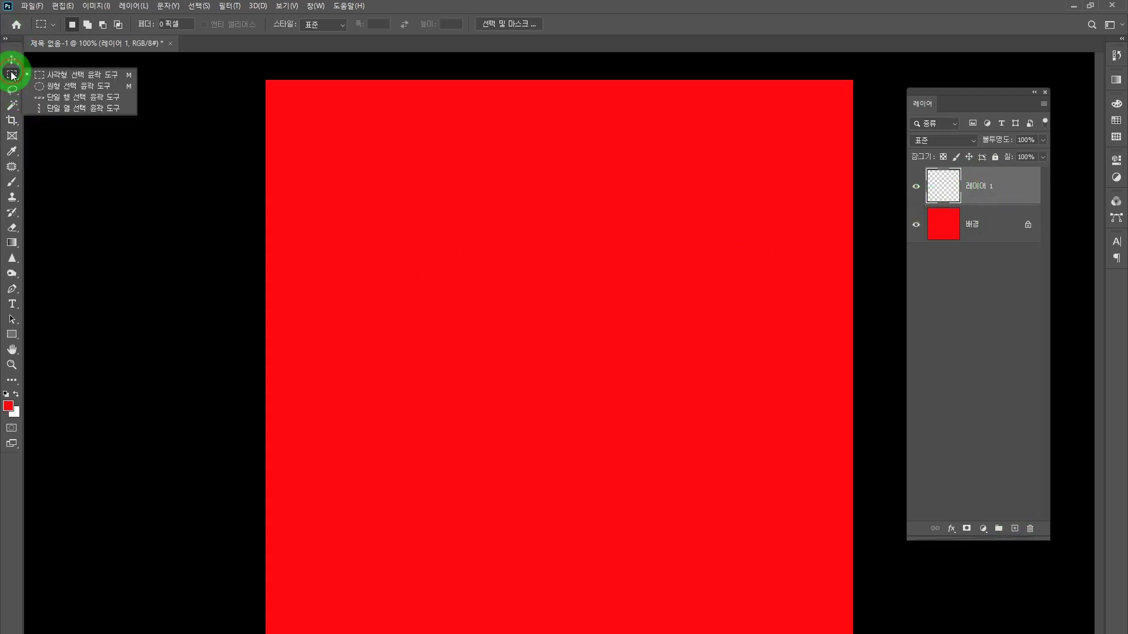
{"action": "left_click", "coordinate": [61, 90]}
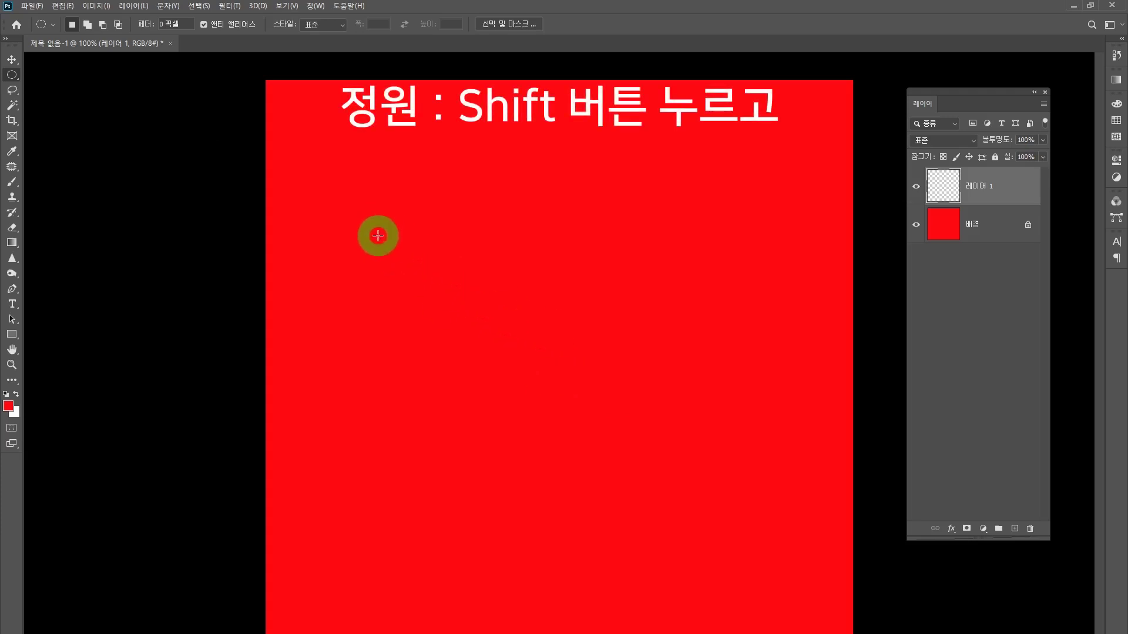
{"action": "left_click_drag", "start_coordinate": [355, 209], "coordinate": [785, 563]}
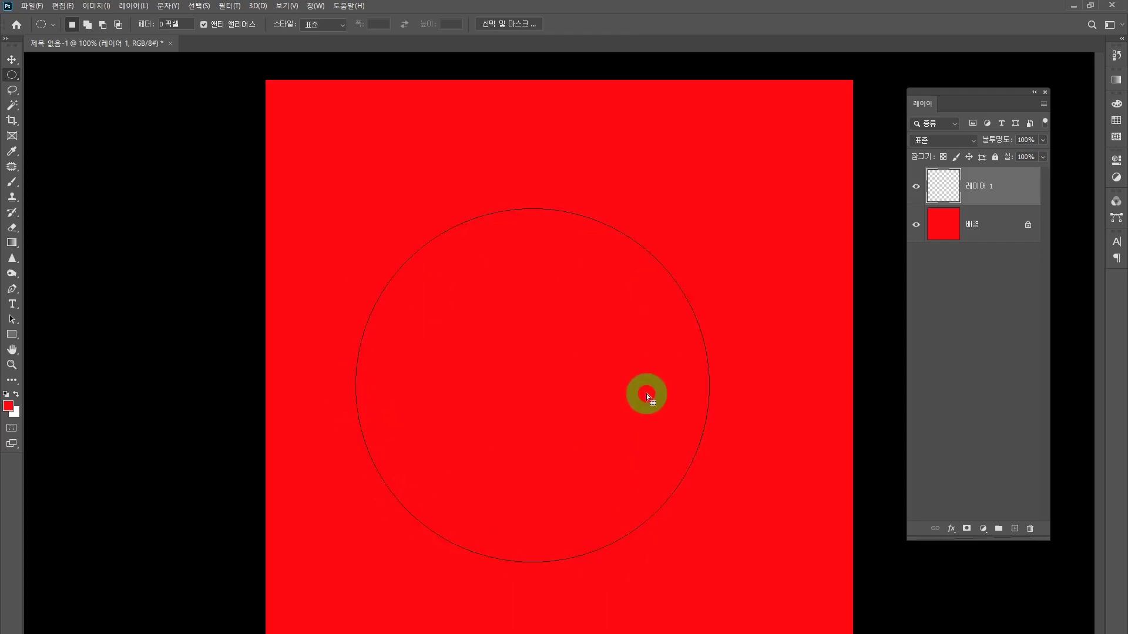
{"action": "left_click_drag", "start_coordinate": [516, 375], "coordinate": [537, 363]}
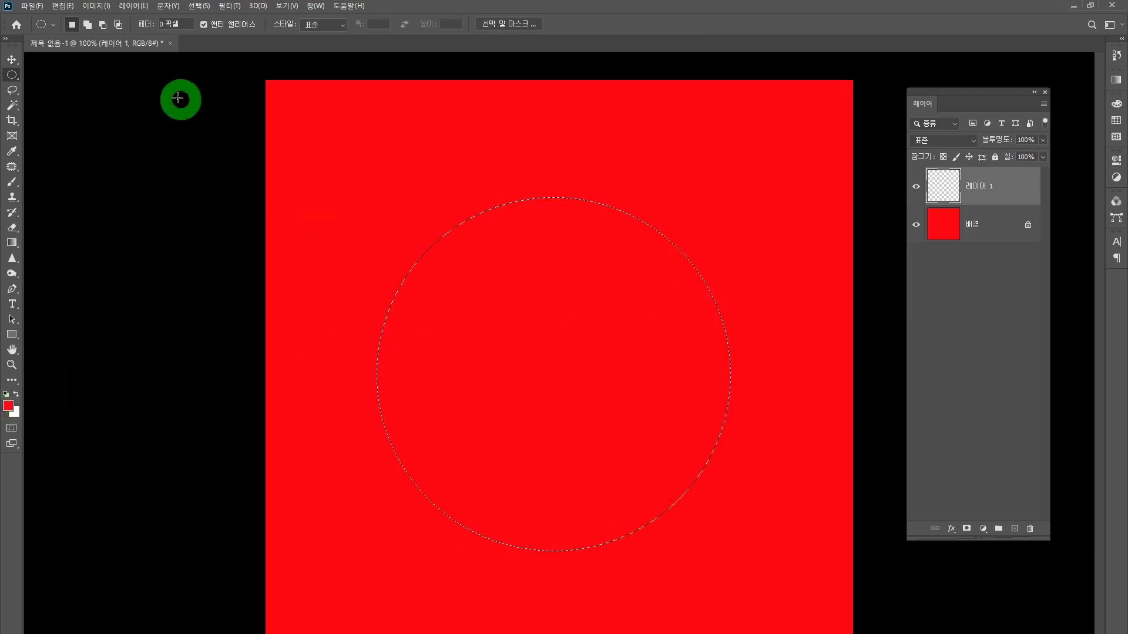
Fill the circular selection on the new layer with the foreground colour, and briefly hide the background layer to check the circle
{"action": "left_click", "coordinate": [63, 6]}
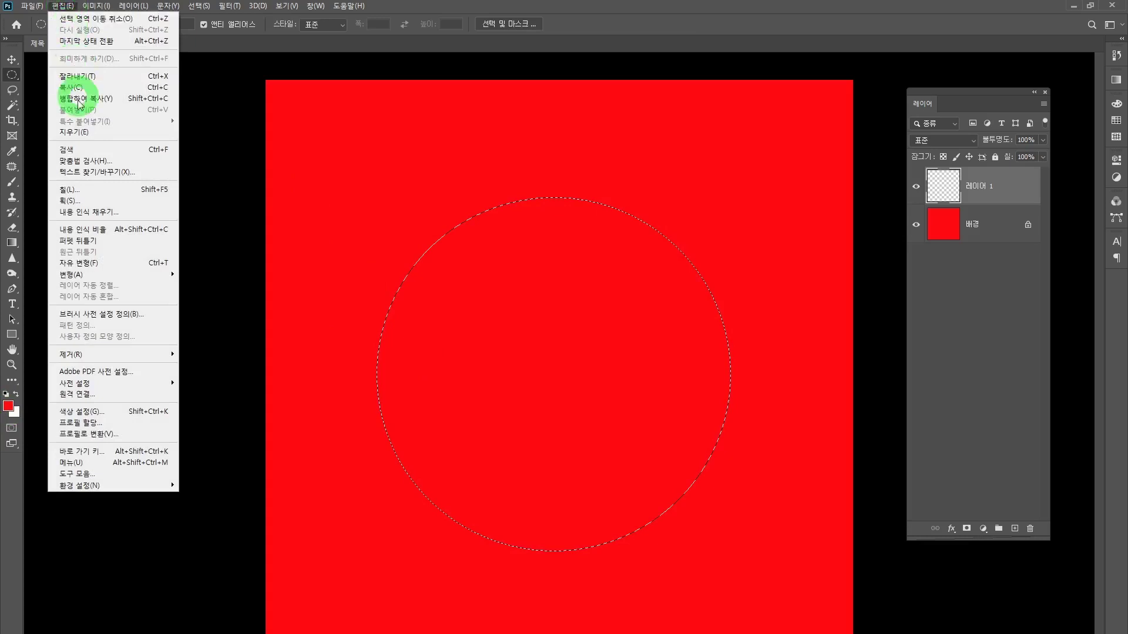
{"action": "left_click", "coordinate": [79, 189]}
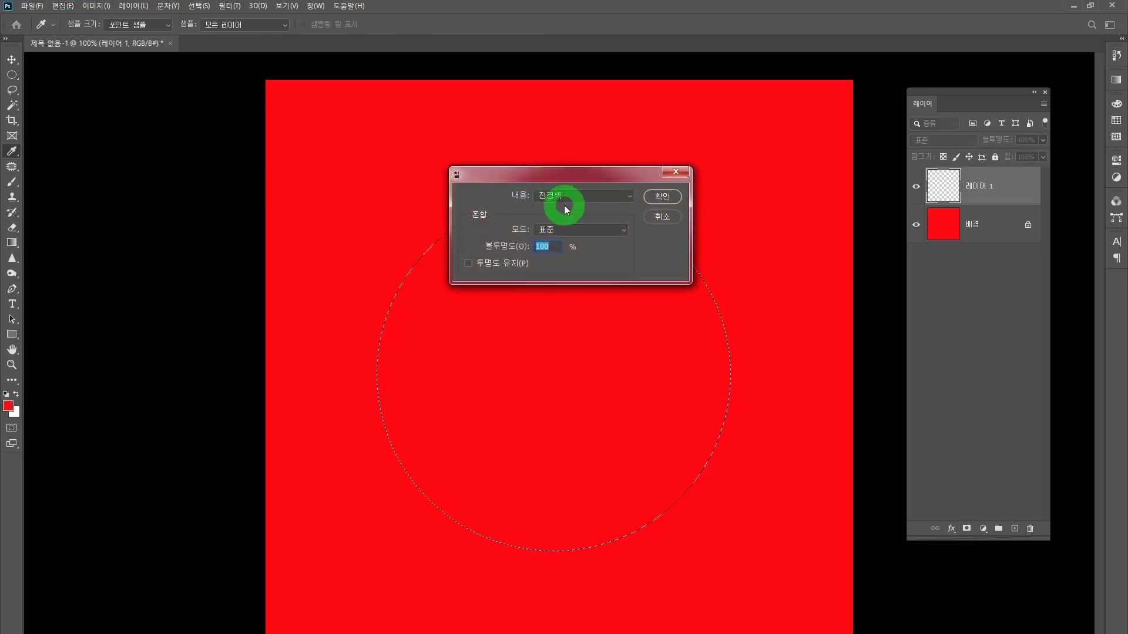
{"action": "left_click", "coordinate": [650, 196]}
{"action": "left_click", "coordinate": [936, 182]}
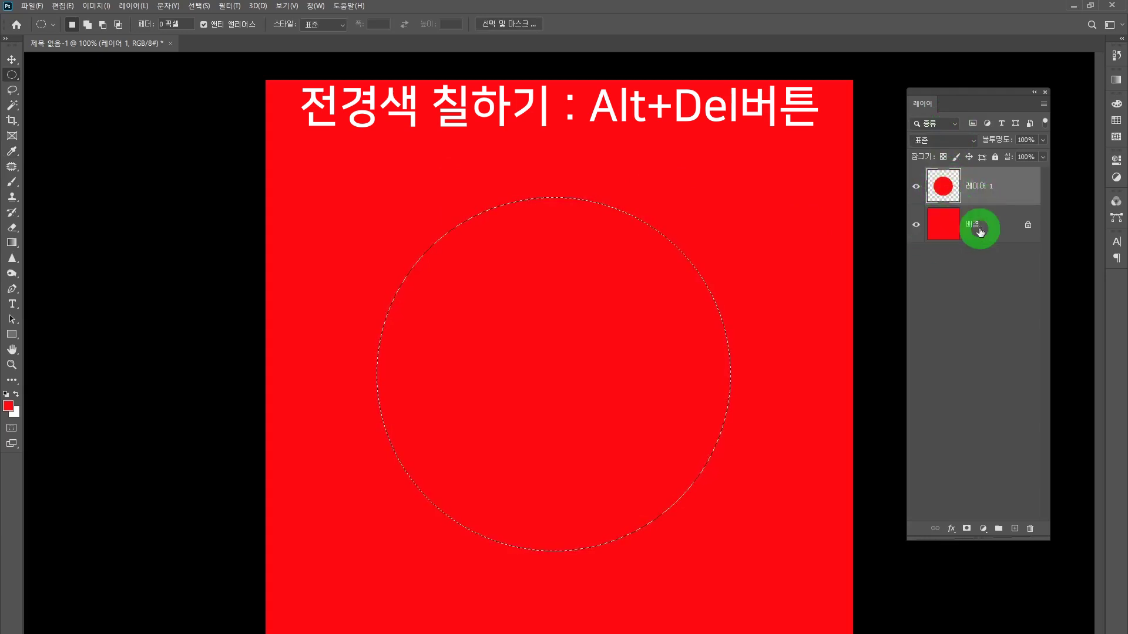
{"action": "left_click", "coordinate": [917, 228]}
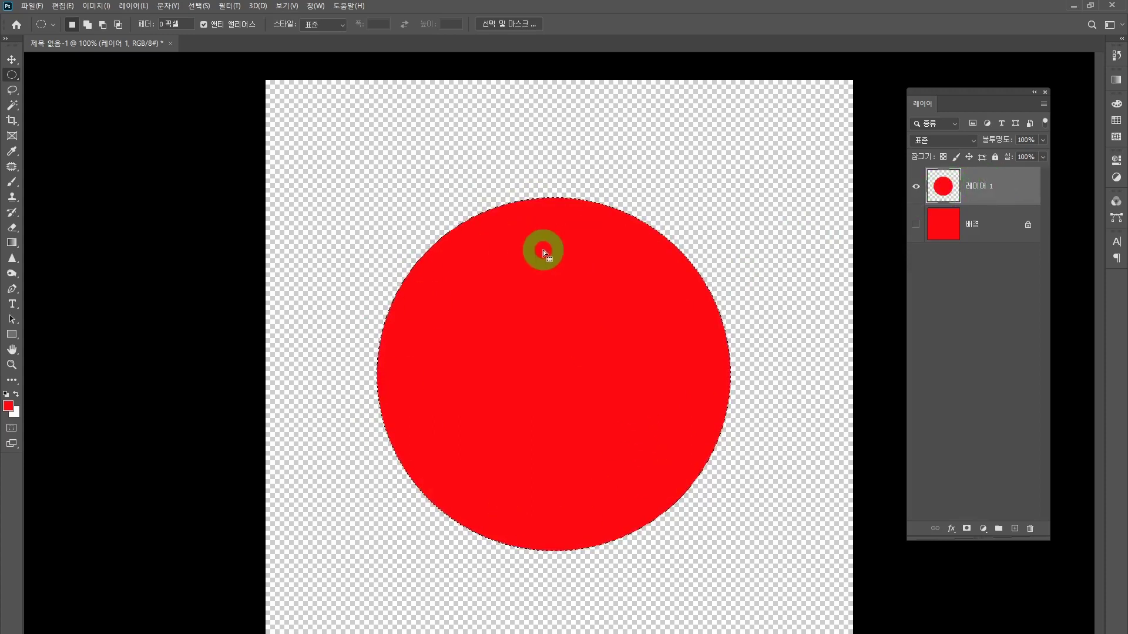
{"action": "left_click", "coordinate": [915, 225]}
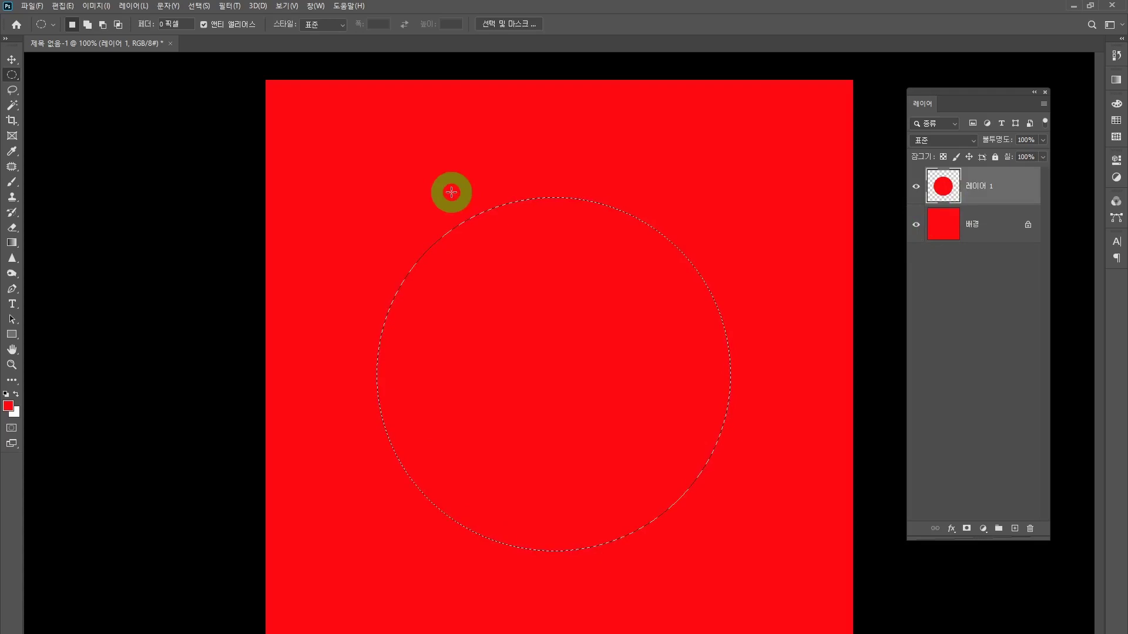
Deselect the circular selection
{"action": "left_click", "coordinate": [196, 5]}
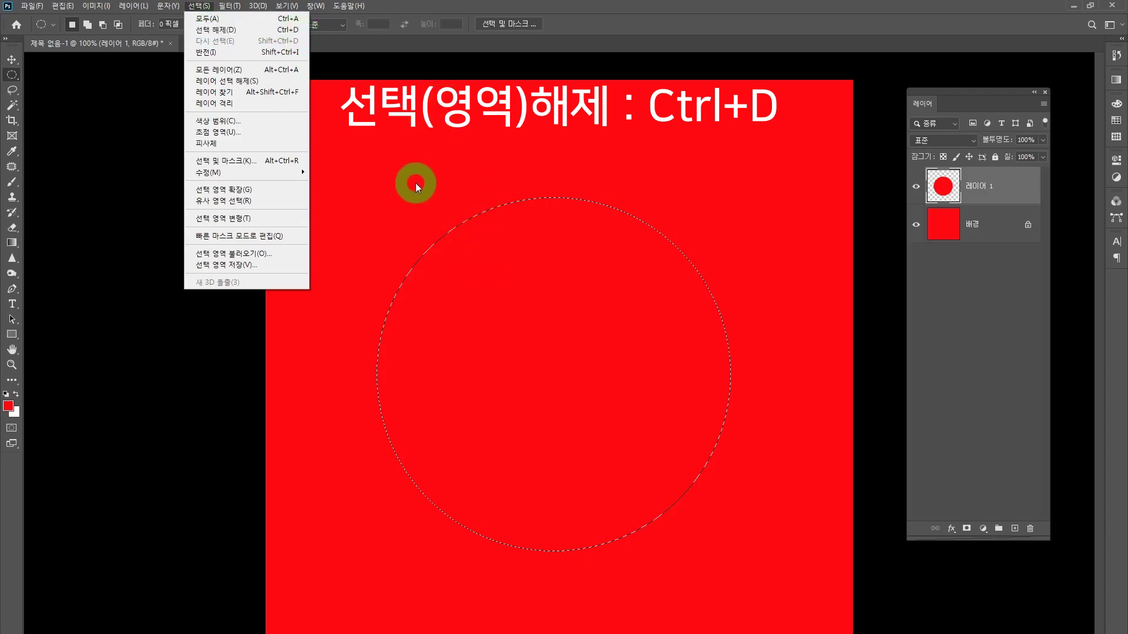
{"action": "key", "text": "Escape"}
{"action": "key", "text": "ctrl+d"}
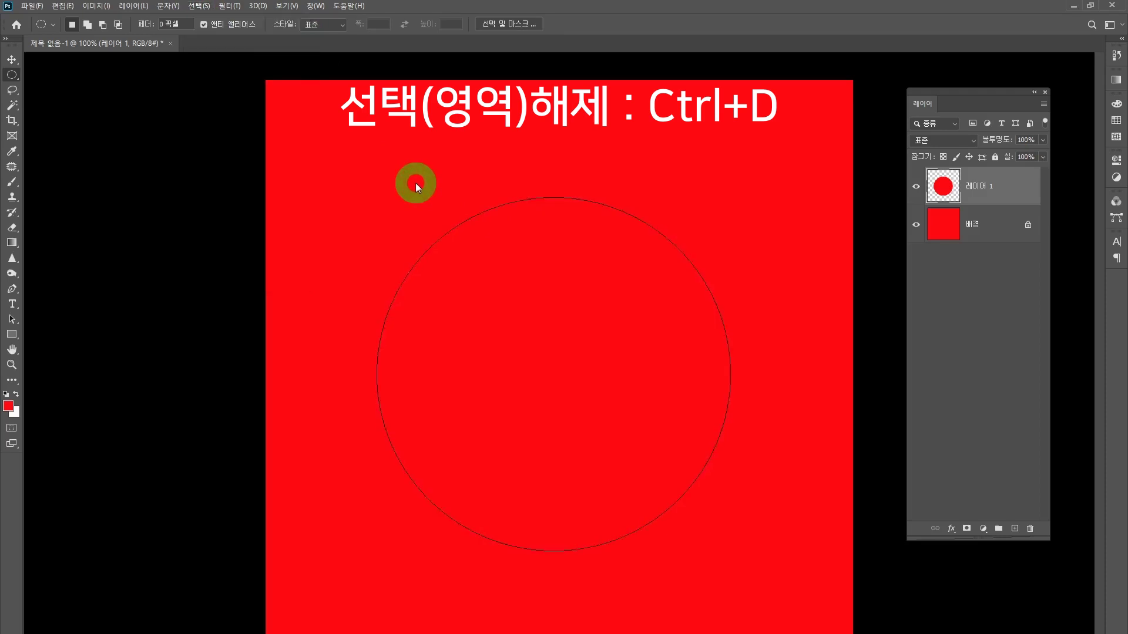
{"action": "key", "text": "ctrl+d"}
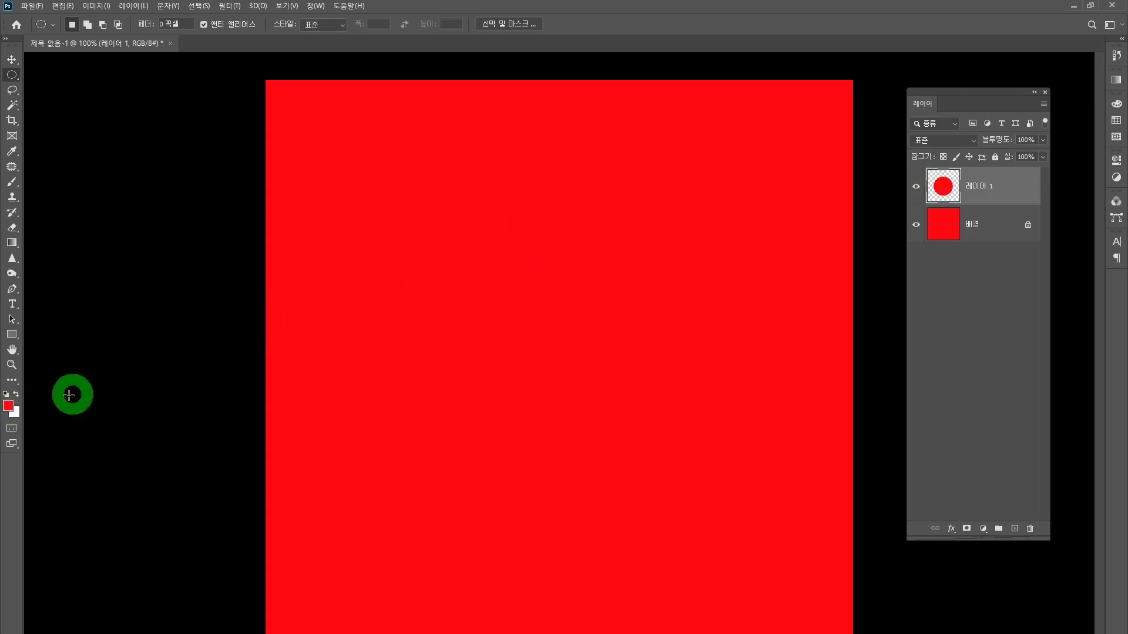
Change the foreground colour to the lighter red fc6a6a
{"action": "left_click", "coordinate": [8, 405]}
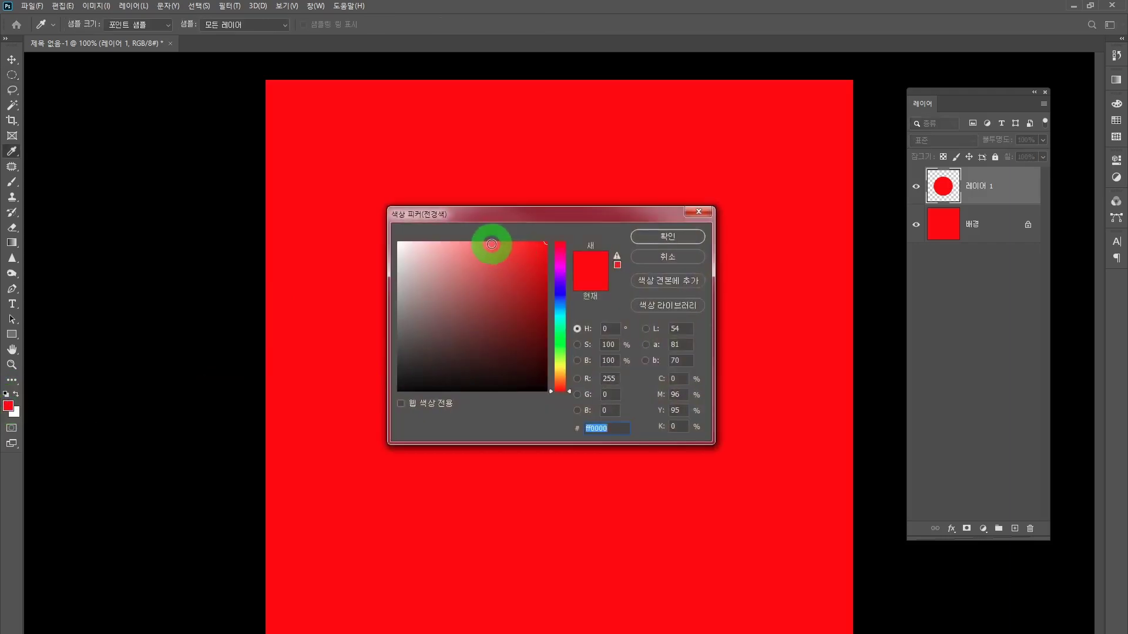
{"action": "left_click", "coordinate": [492, 244]}
{"action": "left_click", "coordinate": [484, 243]}
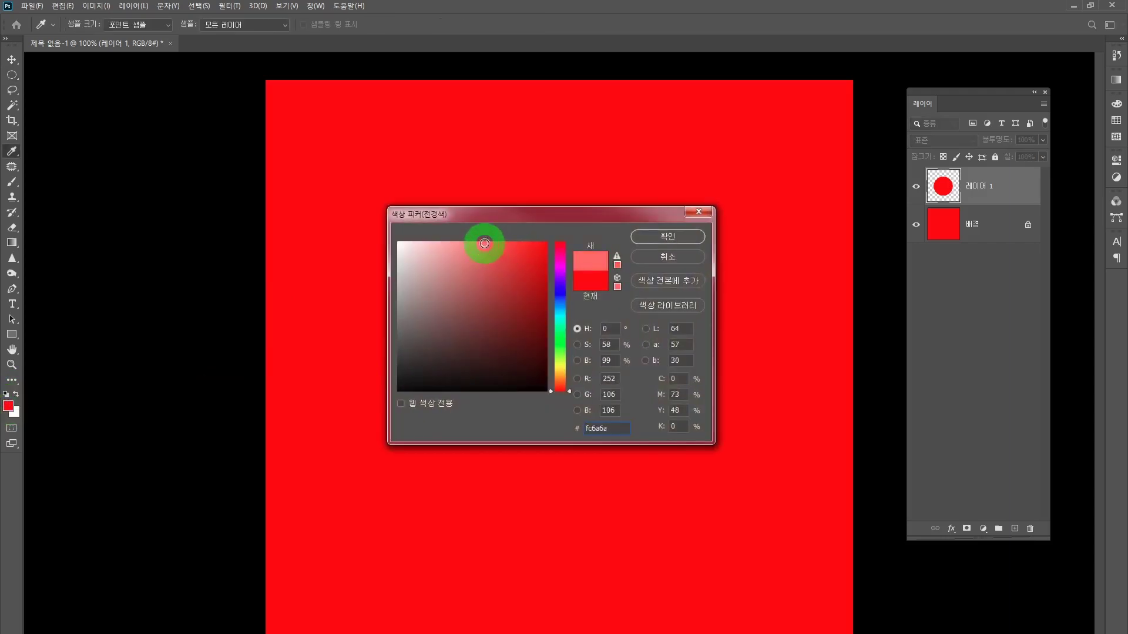
{"action": "left_click", "coordinate": [484, 245]}
{"action": "left_click", "coordinate": [663, 241]}
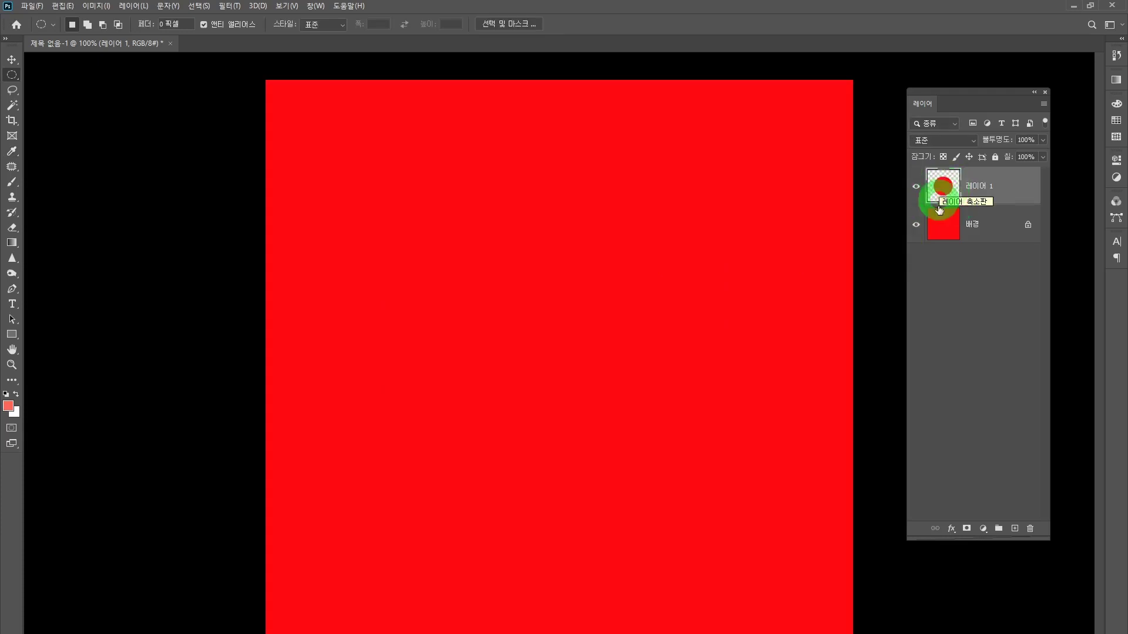
Try brushing the lighter red at 5% opacity over the upper part of the Layer 1 circle, and hide the background to check it
{"action": "left_click", "coordinate": [12, 183]}
{"action": "mouse_move", "coordinate": [416, 226]}
{"action": "left_mouse_down"}
{"action": "mouse_move", "coordinate": [601, 237]}
{"action": "mouse_move", "coordinate": [477, 245]}
{"action": "mouse_move", "coordinate": [612, 247]}
{"action": "mouse_move", "coordinate": [547, 252]}
{"action": "mouse_move", "coordinate": [685, 244]}
{"action": "mouse_move", "coordinate": [325, 242]}
{"action": "mouse_move", "coordinate": [697, 244]}
{"action": "mouse_move", "coordinate": [413, 258]}
{"action": "mouse_move", "coordinate": [620, 262]}
{"action": "mouse_move", "coordinate": [393, 247]}
{"action": "mouse_move", "coordinate": [619, 249]}
{"action": "mouse_move", "coordinate": [447, 248]}
{"action": "mouse_move", "coordinate": [640, 269]}
{"action": "mouse_move", "coordinate": [496, 484]}
{"action": "mouse_move", "coordinate": [503, 334]}
{"action": "left_mouse_up"}
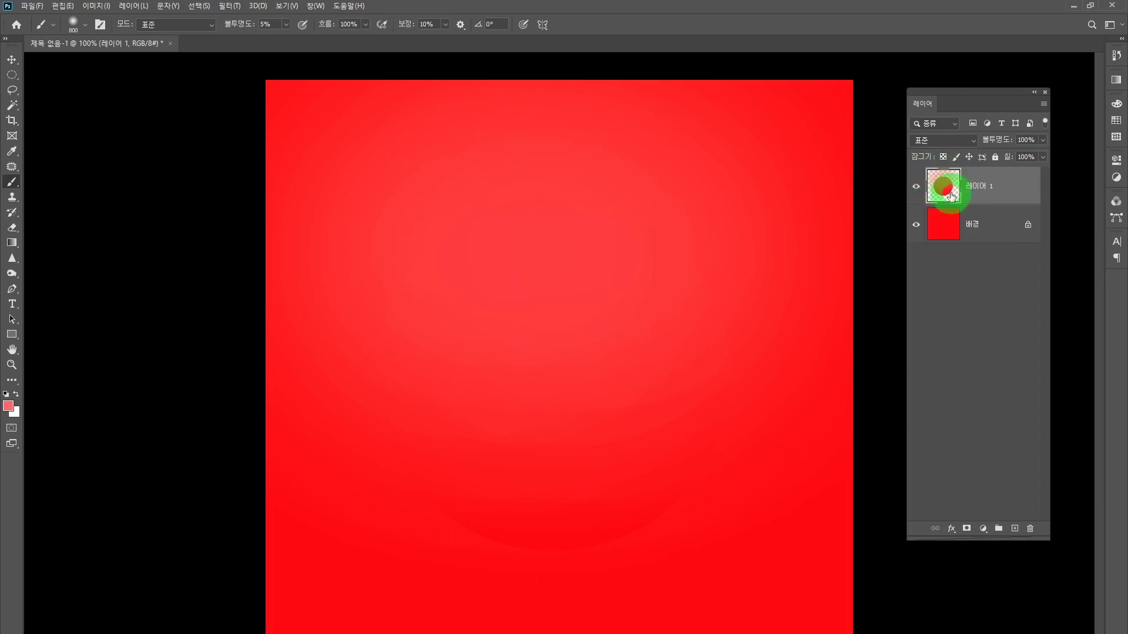
{"action": "left_click", "coordinate": [916, 224]}
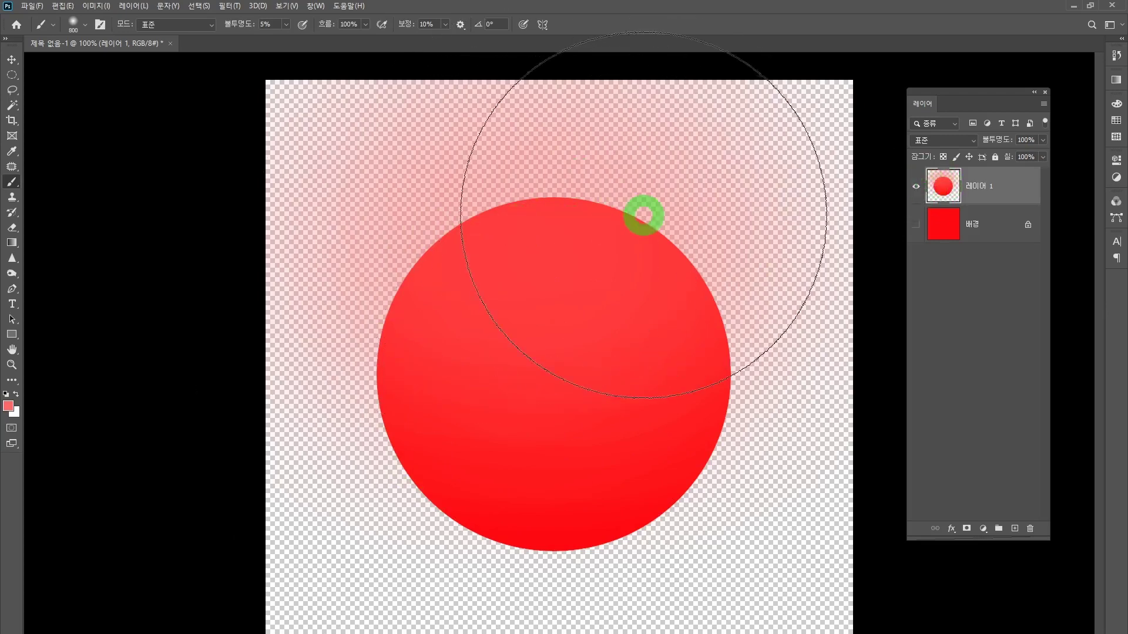
Undo the brush painting on Layer 1 and make the background layer visible again
{"action": "key", "text": "ctrl+z"}
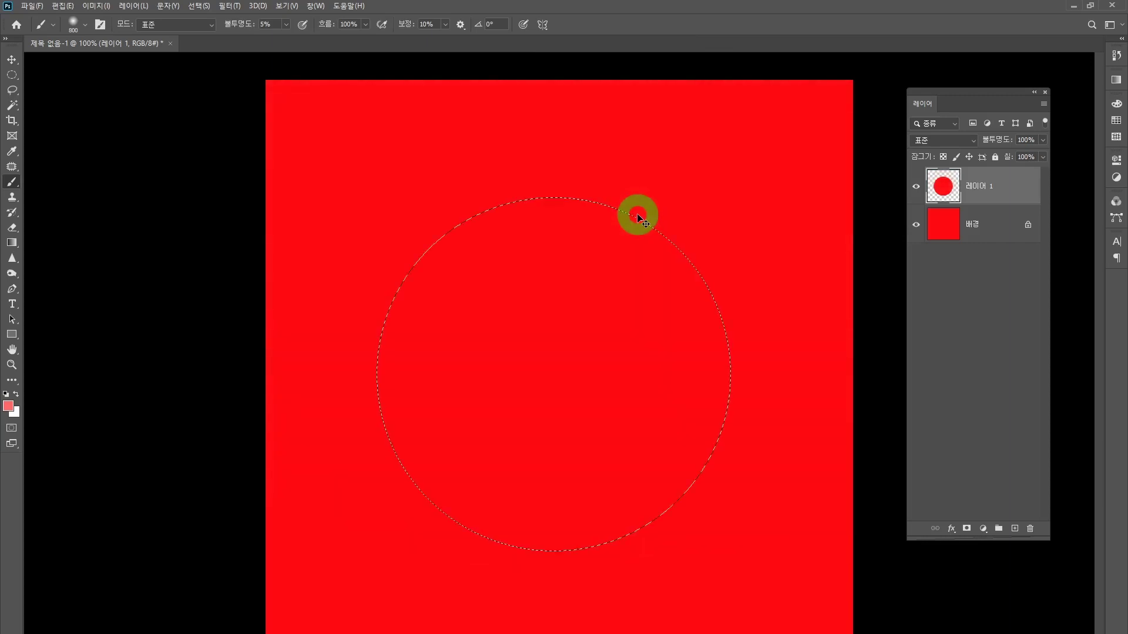
{"action": "key", "text": "ctrl+shift+z"}
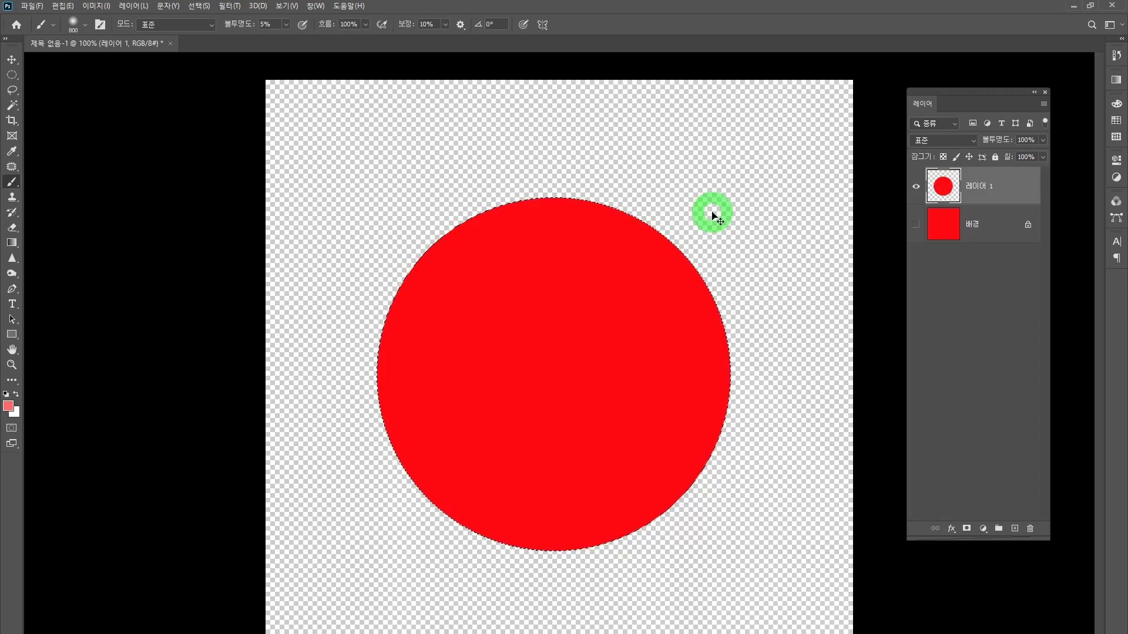
{"action": "left_click", "coordinate": [915, 225]}
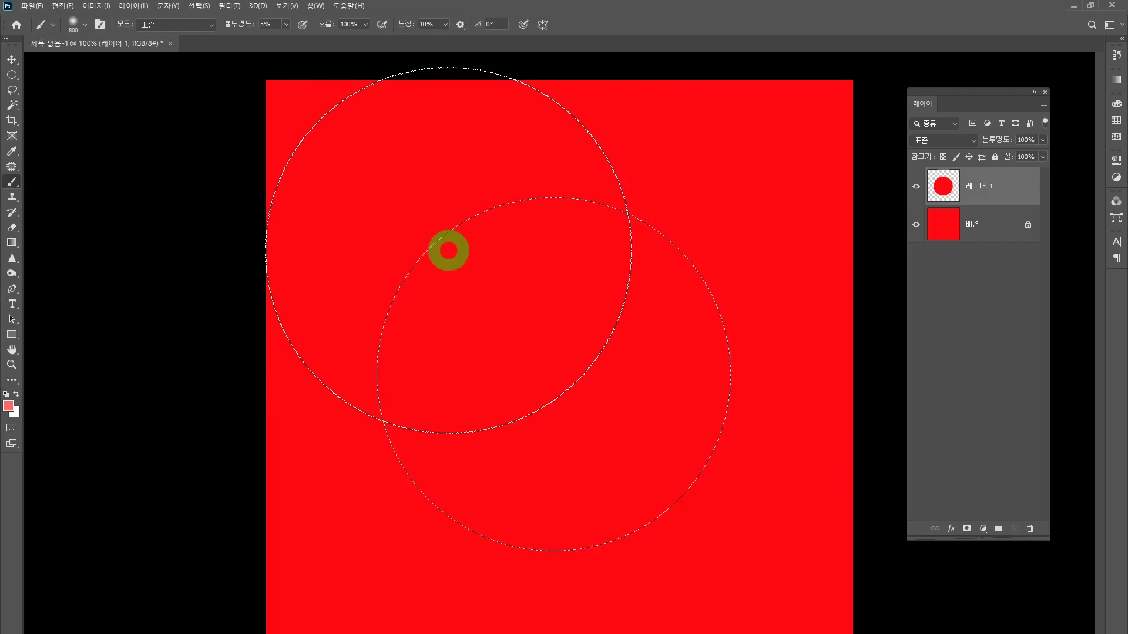
Load the Layer 1 circle as a selection and feather it with a 40-pixel radius
{"action": "left_click", "coordinate": [11, 76]}
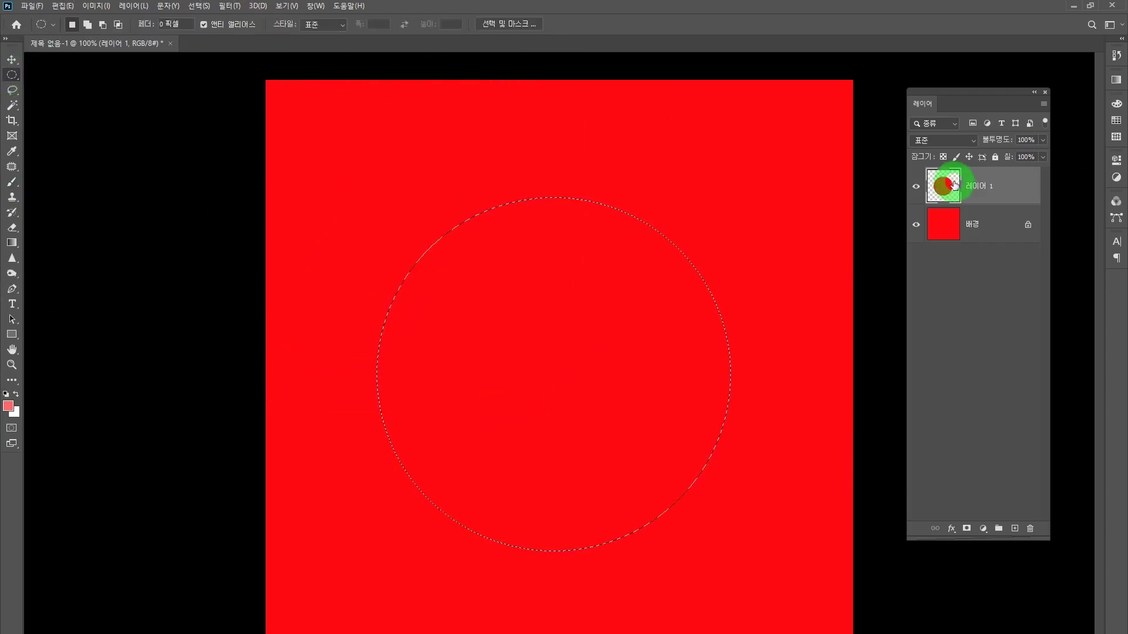
{"action": "key", "text": "ctrl+d"}
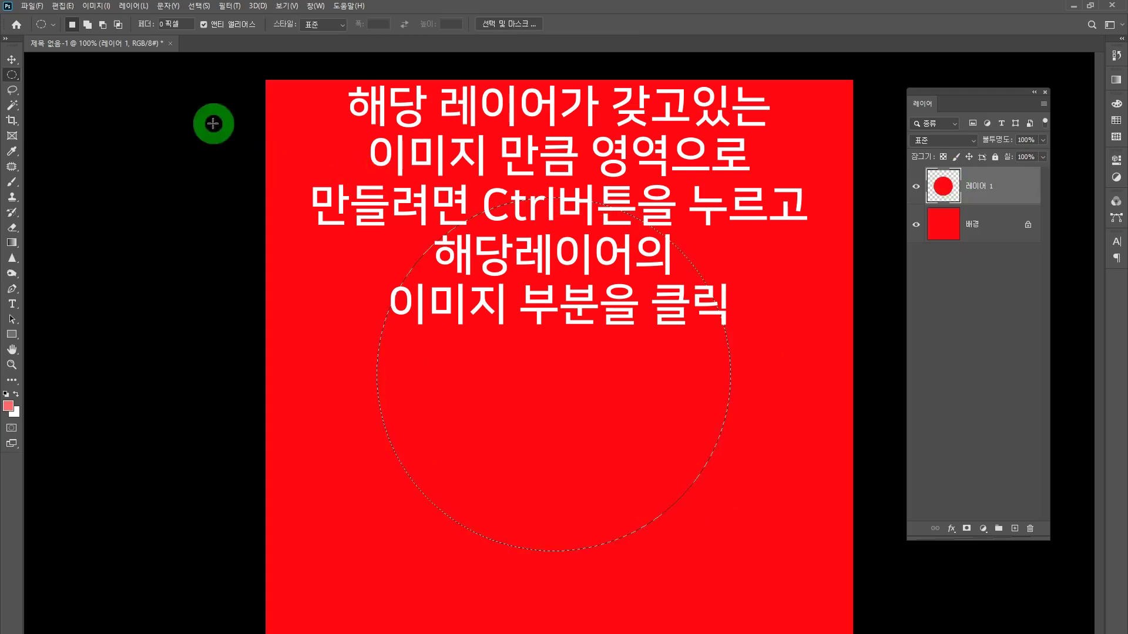
{"action": "left_click", "coordinate": [199, 5]}
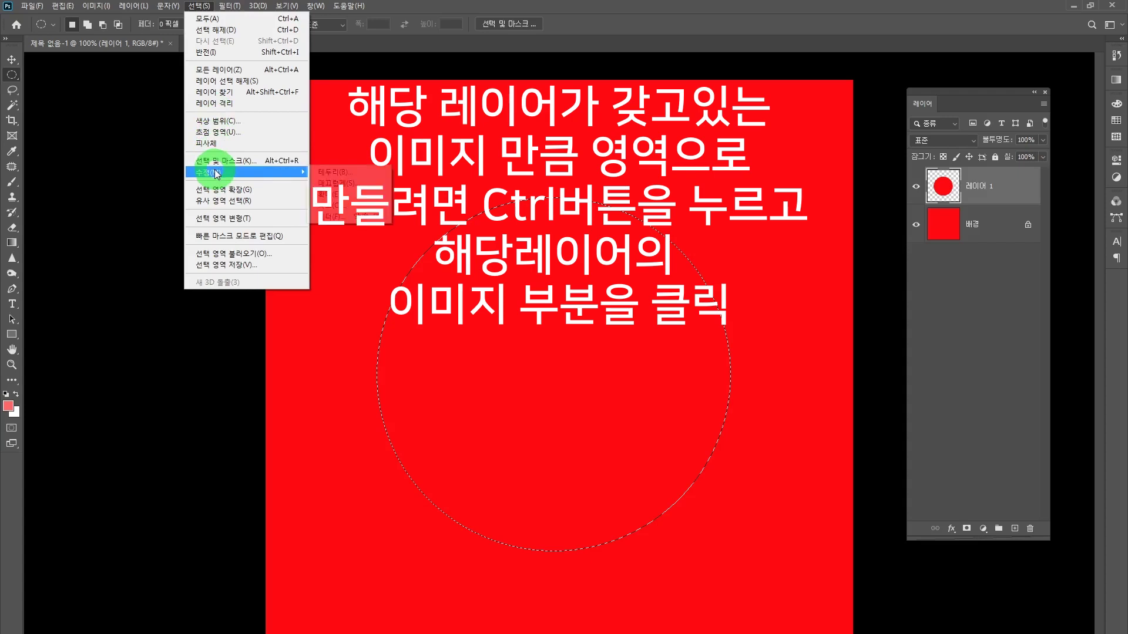
{"action": "mouse_move", "coordinate": [191, 173]}
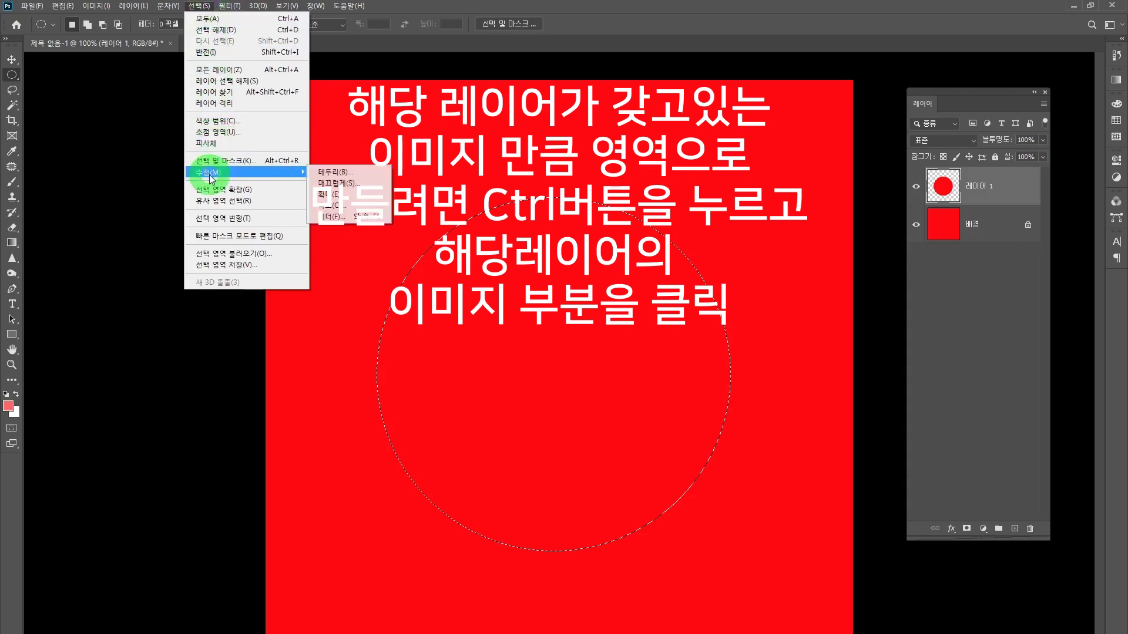
{"action": "left_click", "coordinate": [361, 217]}
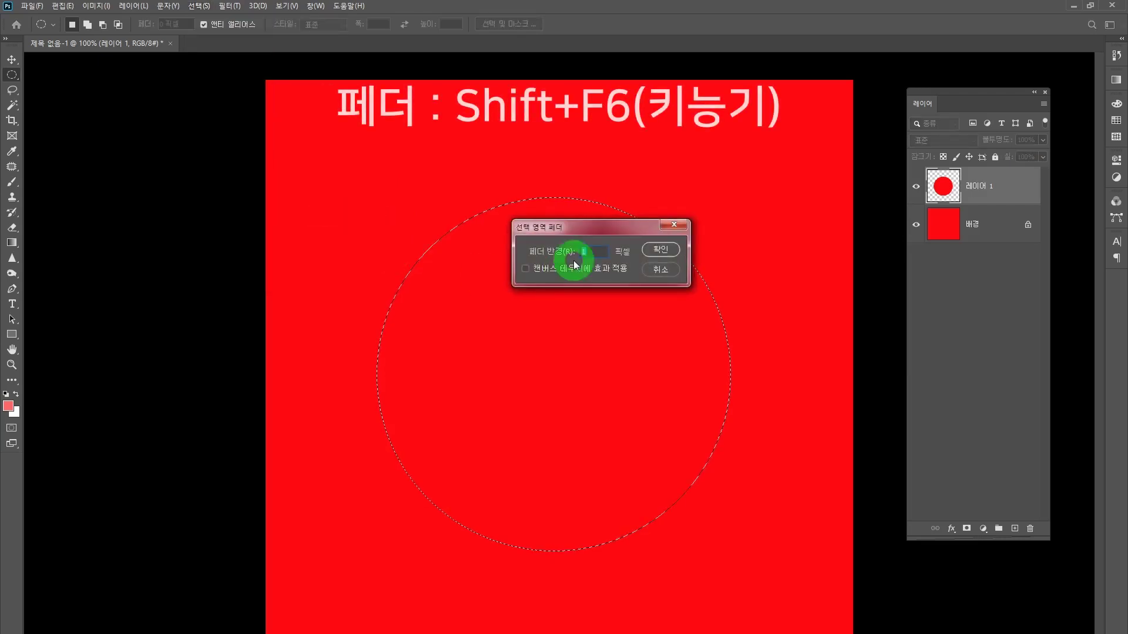
{"action": "left_click_drag", "start_coordinate": [590, 228], "coordinate": [549, 225]}
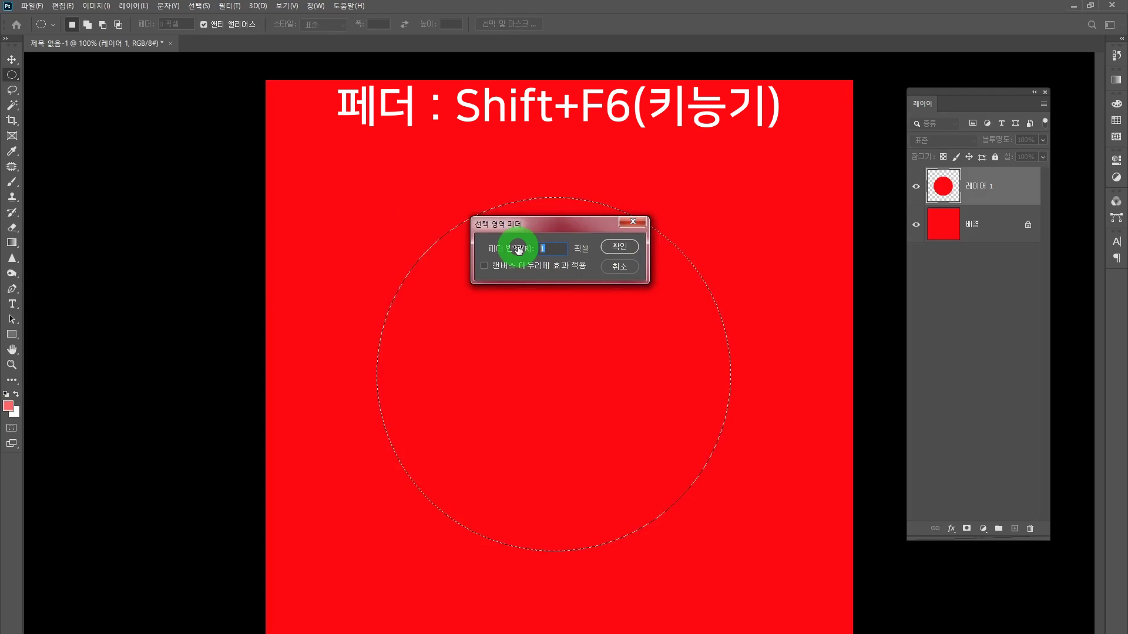
{"action": "type", "text": "40"}
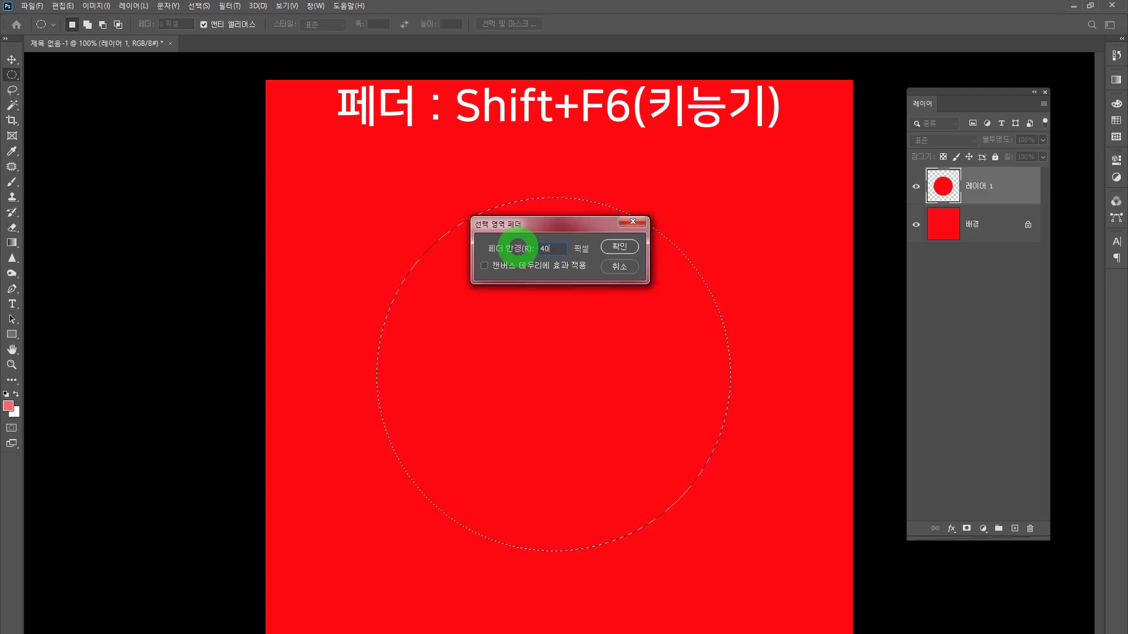
{"action": "left_click", "coordinate": [630, 253]}
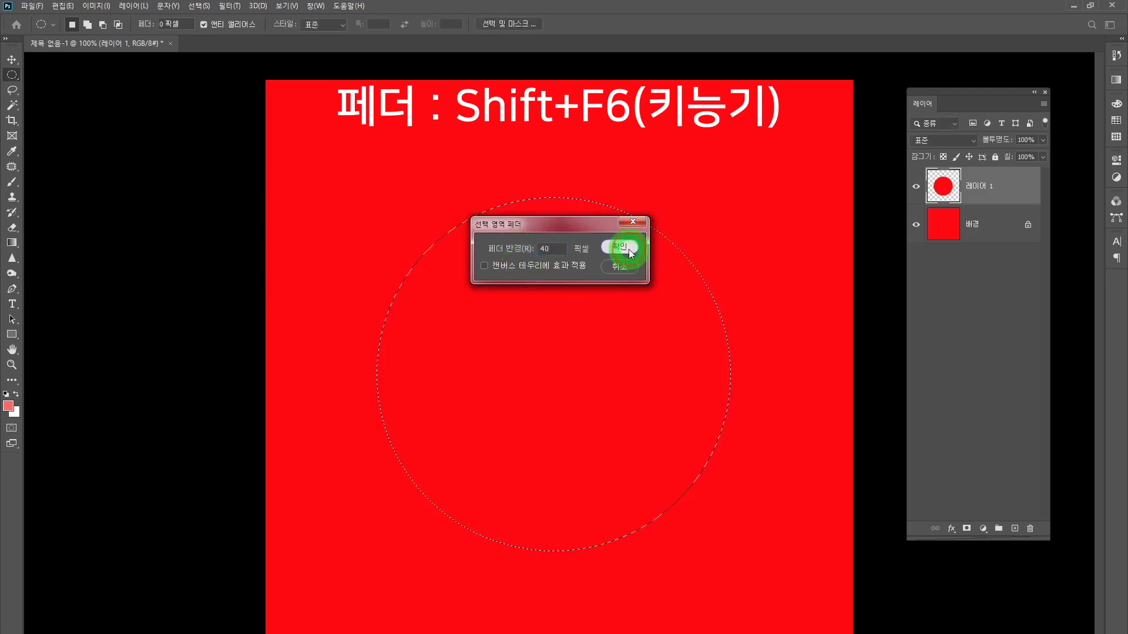
Add a new layer above Layer 1
{"action": "left_click", "coordinate": [928, 191]}
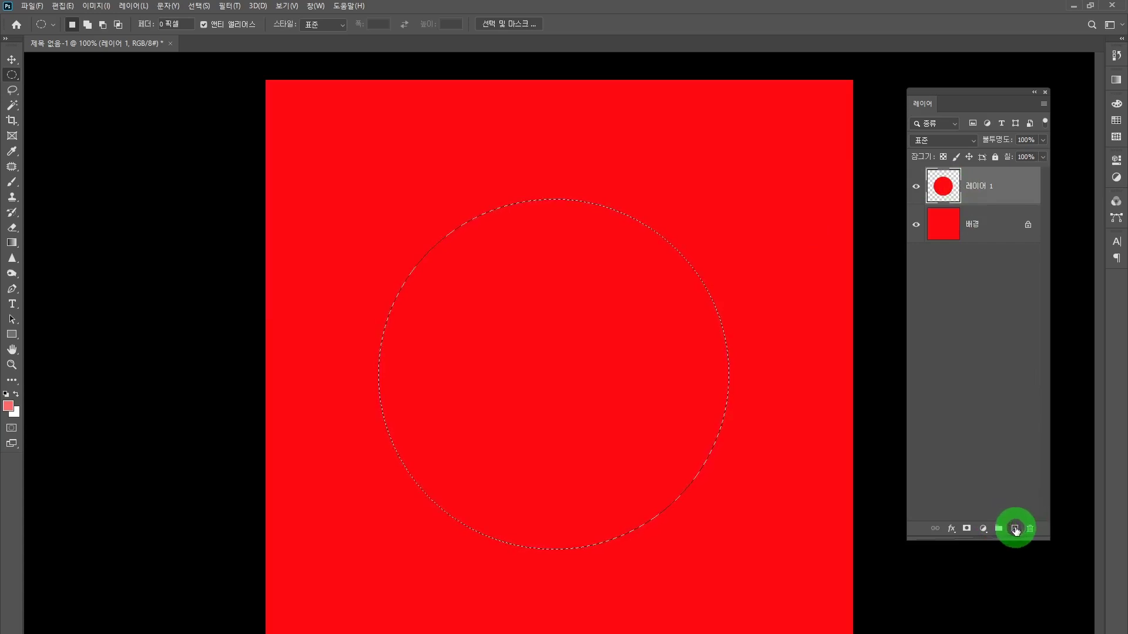
{"action": "left_click", "coordinate": [1015, 529]}
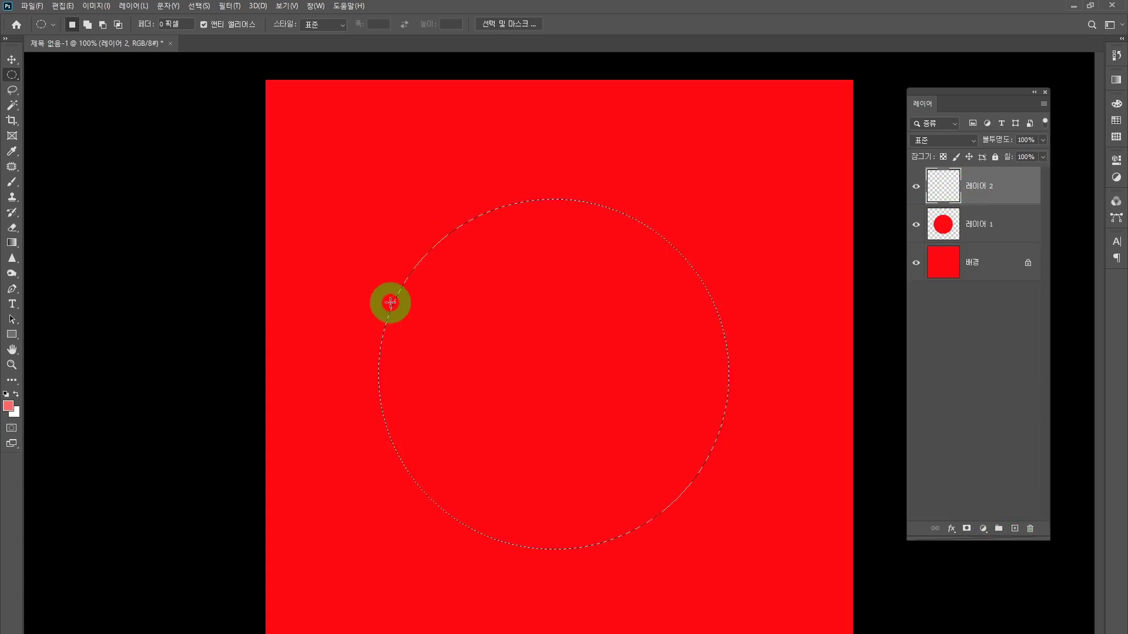
Try filling the feathered circular selection on the new layer with the lighter red foreground colour
{"action": "key", "text": "alt"}
{"action": "key", "text": "alt+BackSpace"}
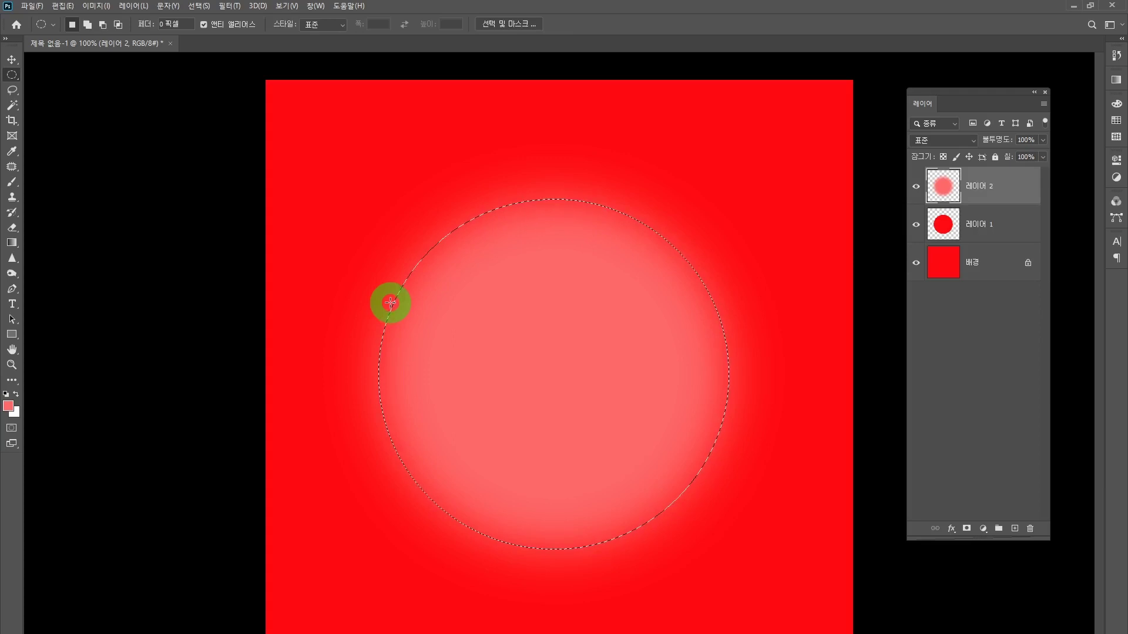
{"action": "key", "text": "Delete"}
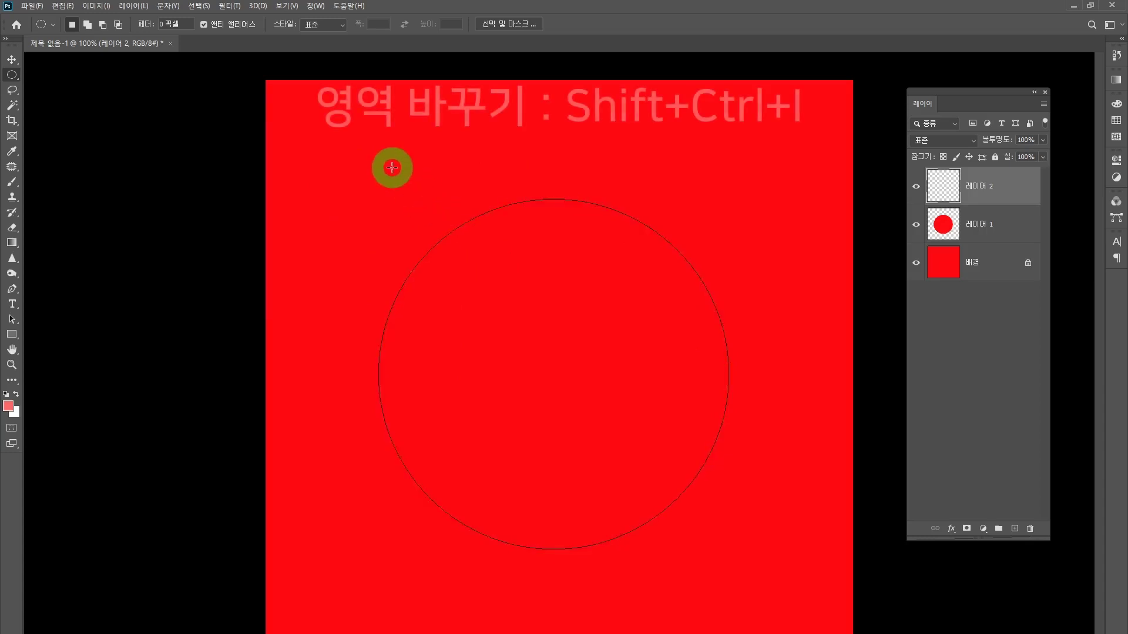
Invert the feathered selection and fill the area outside the circle on Layer 2 with the lighter red foreground colour
{"action": "left_click", "coordinate": [198, 6]}
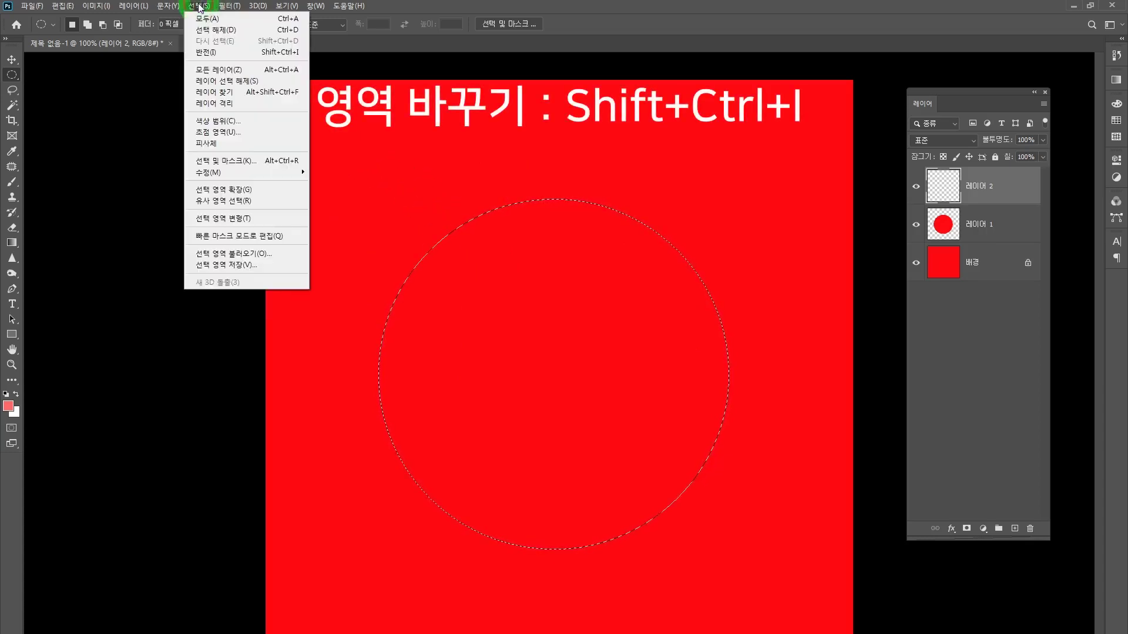
{"action": "left_click", "coordinate": [248, 50]}
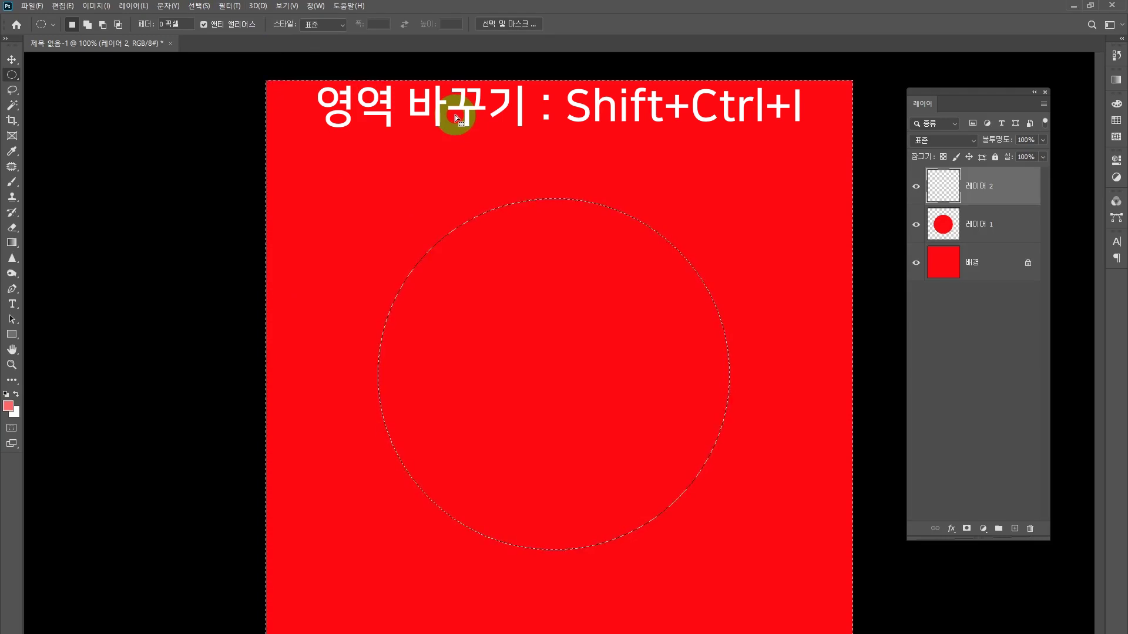
{"action": "left_click", "coordinate": [63, 6]}
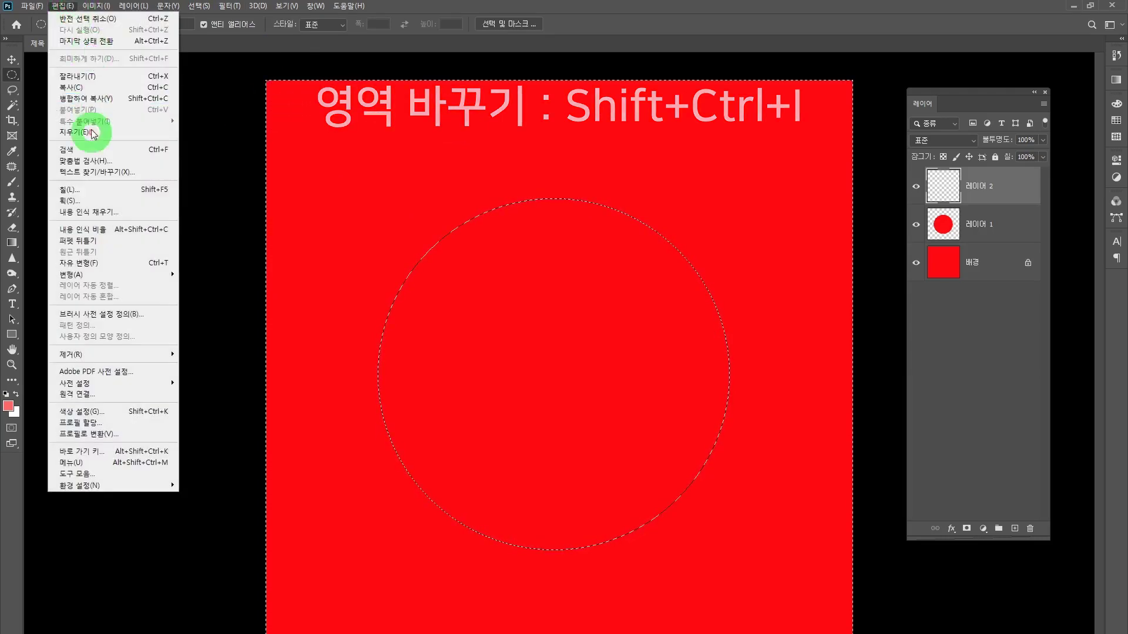
{"action": "left_click", "coordinate": [67, 6]}
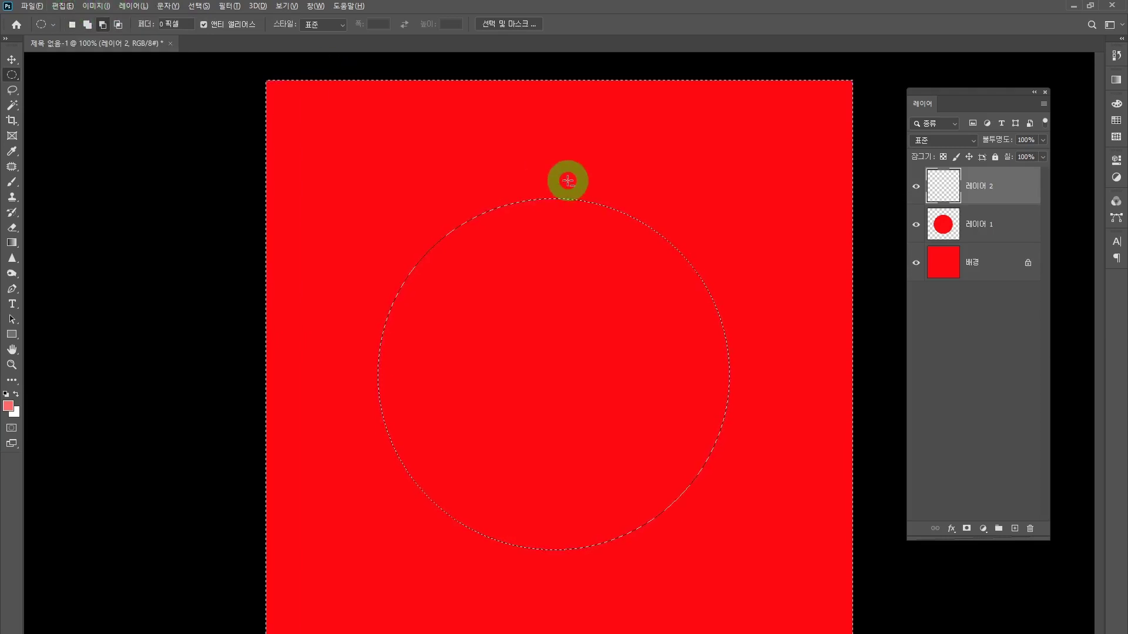
{"action": "key", "text": "alt+Delete"}
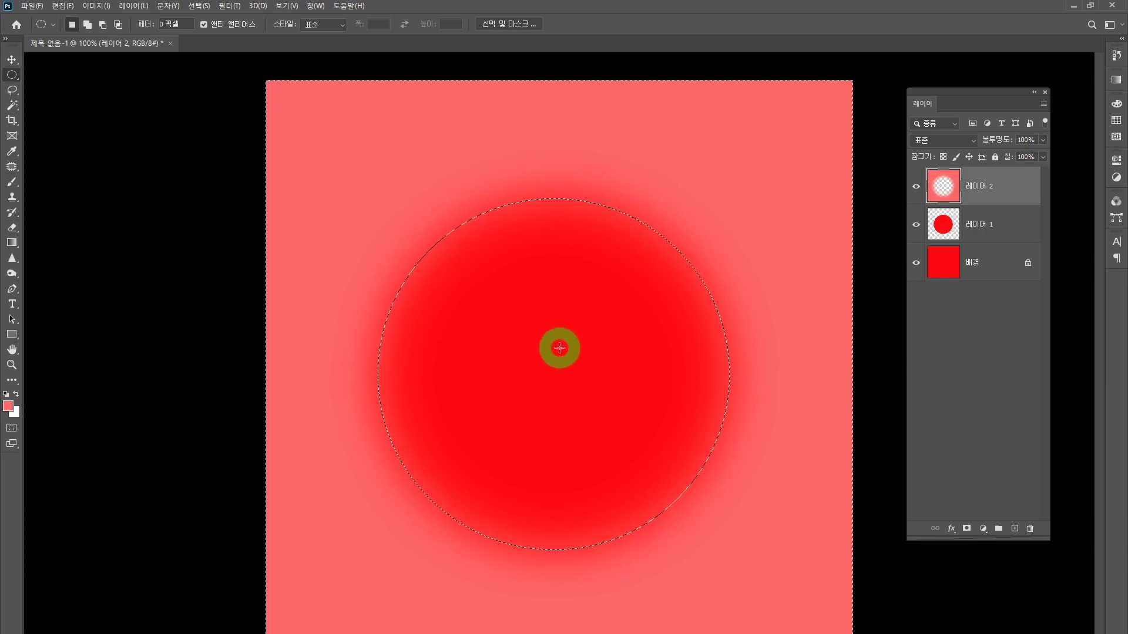
Deselect, and move the lighter red Layer 2 straight down by about a tenth of the canvas height
{"action": "left_click", "coordinate": [199, 6]}
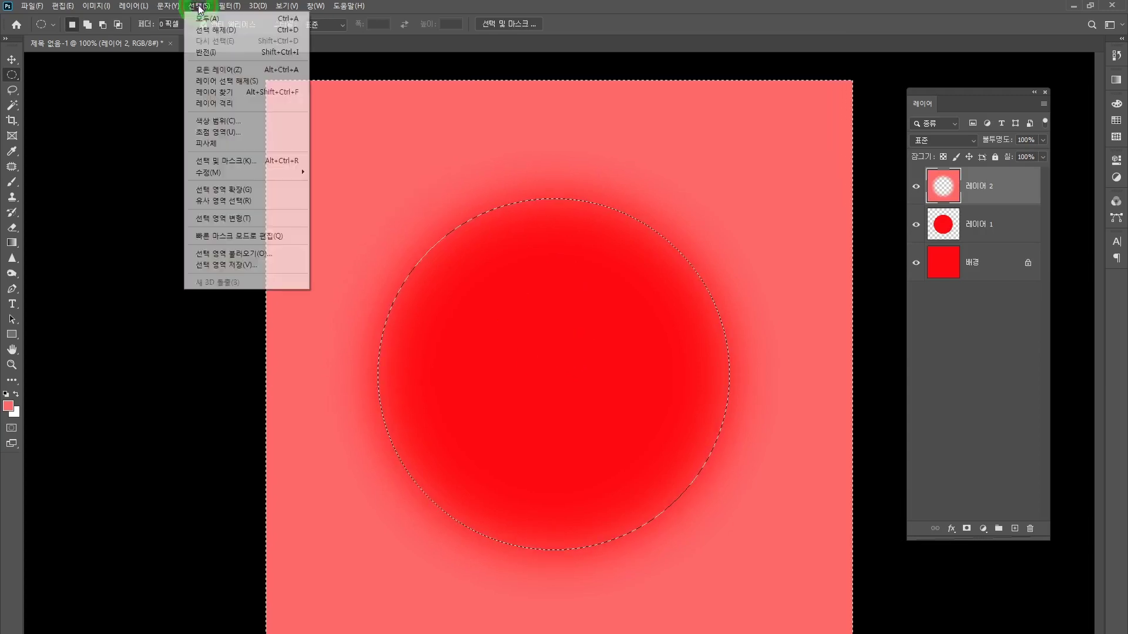
{"action": "left_click", "coordinate": [296, 30]}
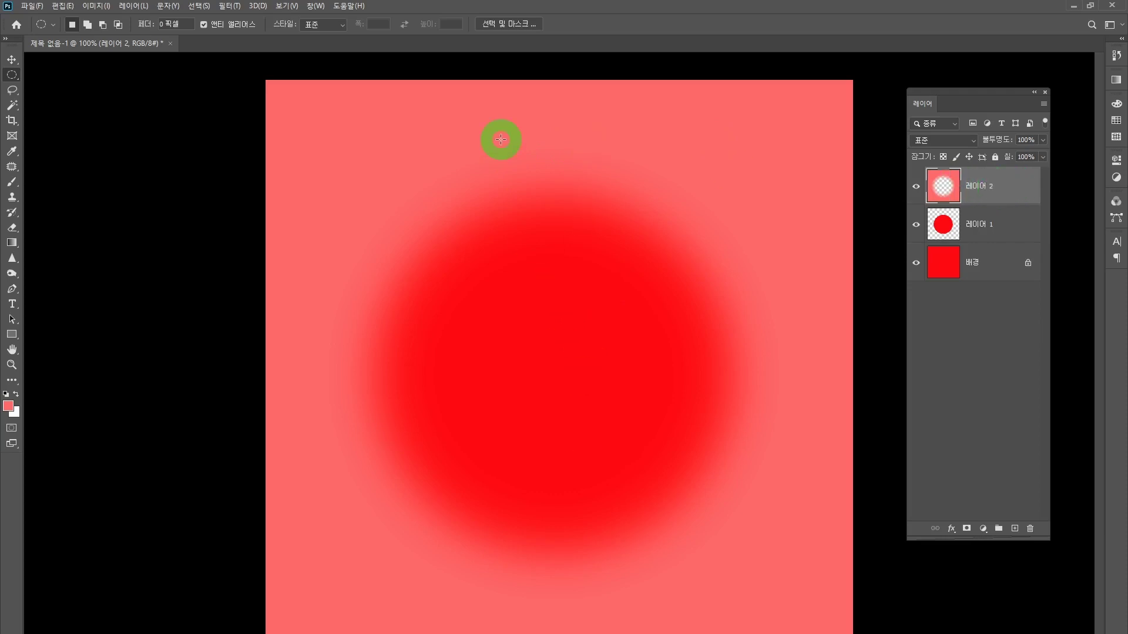
{"action": "left_click", "coordinate": [13, 61]}
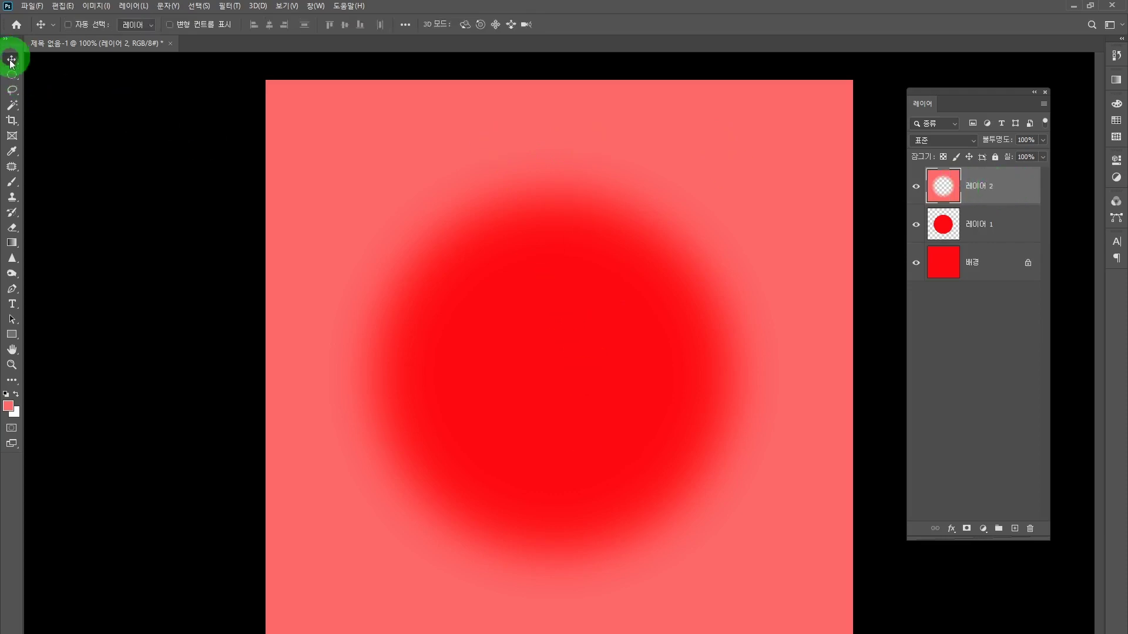
{"action": "left_click_drag", "start_coordinate": [549, 125], "coordinate": [545, 180]}
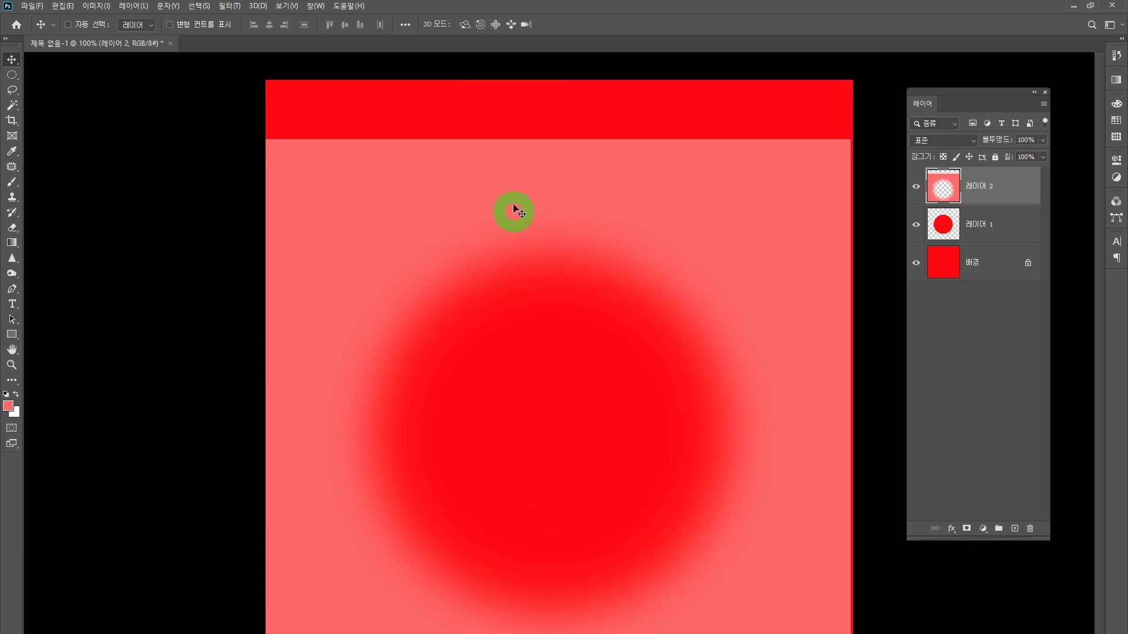
{"action": "left_click", "coordinate": [574, 160], "text": "ctrl"}
{"action": "left_click_drag", "start_coordinate": [574, 160], "coordinate": [576, 157]}
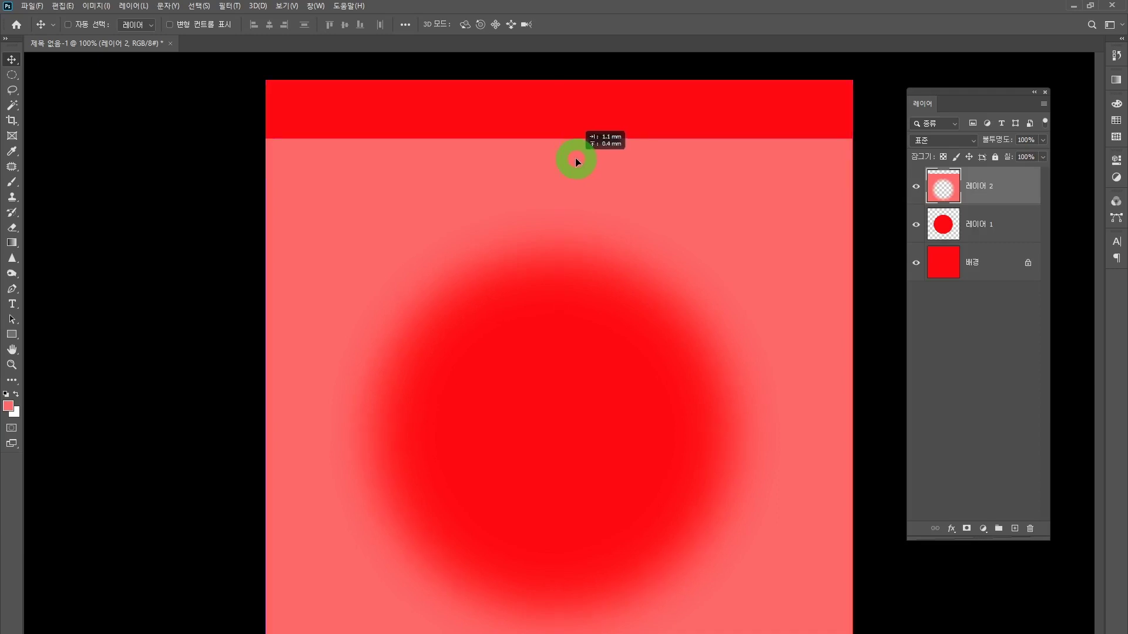
{"action": "left_click", "coordinate": [552, 251]}
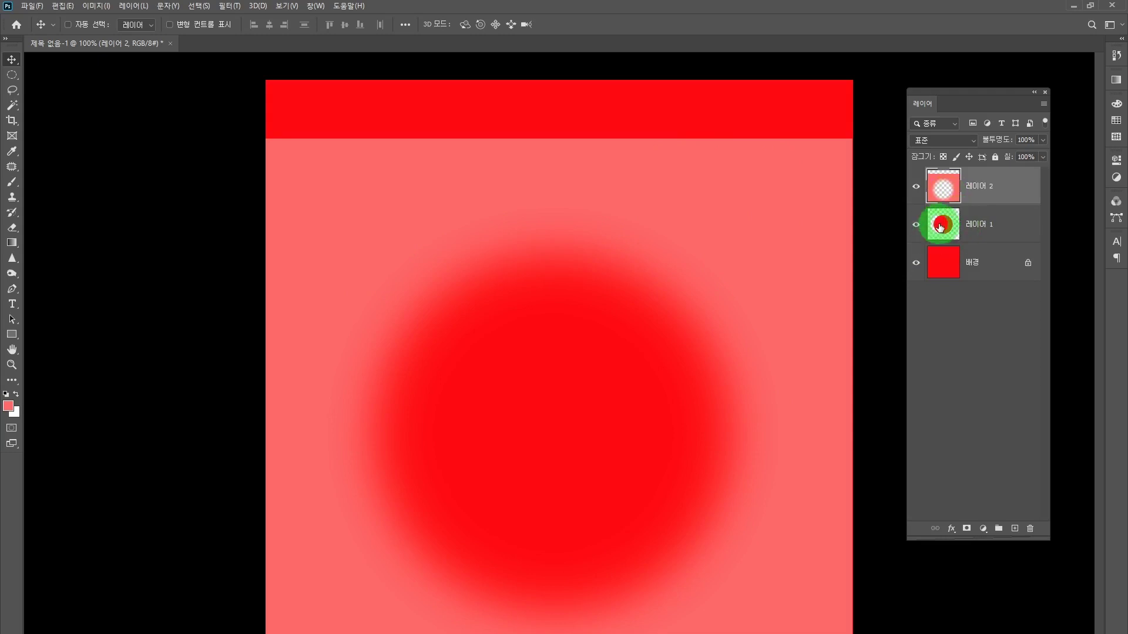
Load the Layer 1 circle as a selection and erase everything on Layer 2 outside it
{"action": "left_click", "coordinate": [983, 229], "text": "ctrl"}
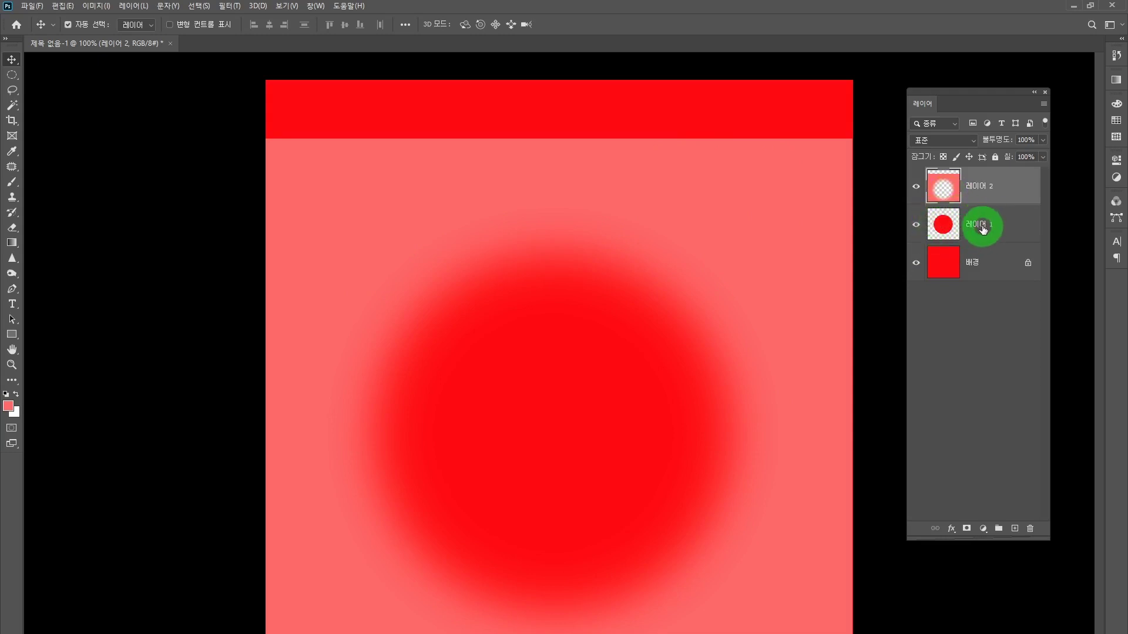
{"action": "left_click", "coordinate": [944, 228], "text": "ctrl"}
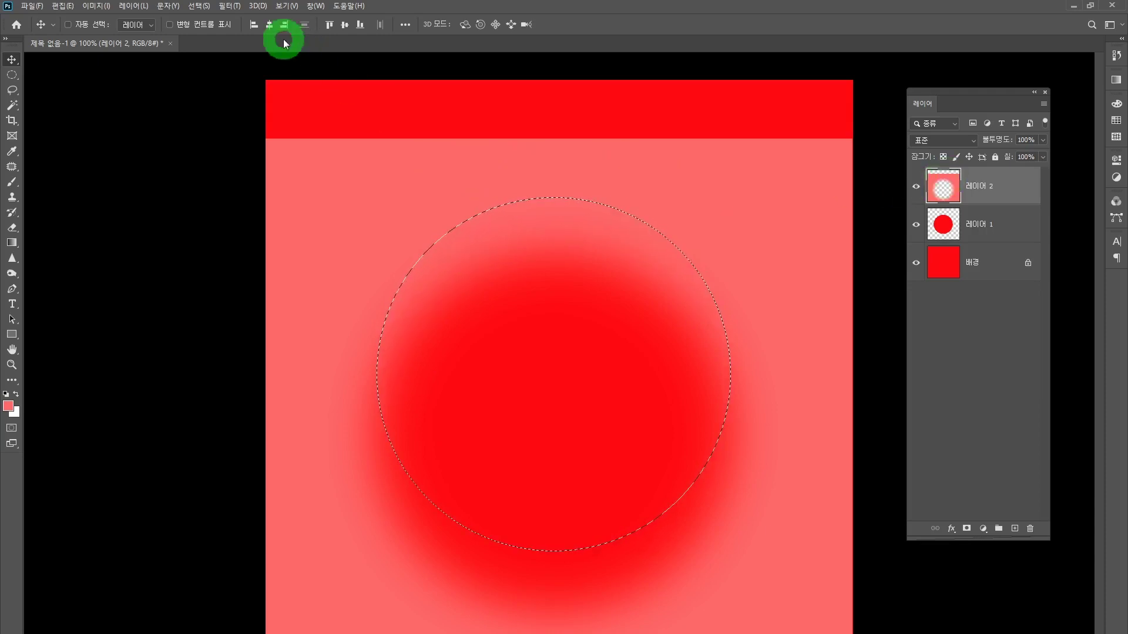
{"action": "left_click", "coordinate": [198, 6]}
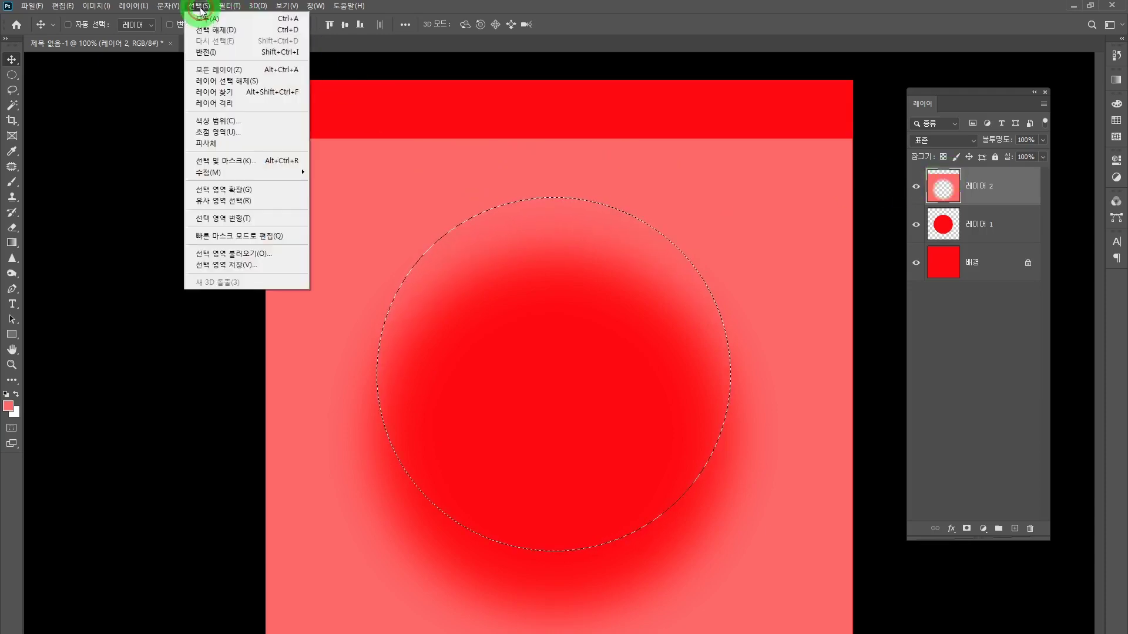
{"action": "left_click", "coordinate": [208, 52]}
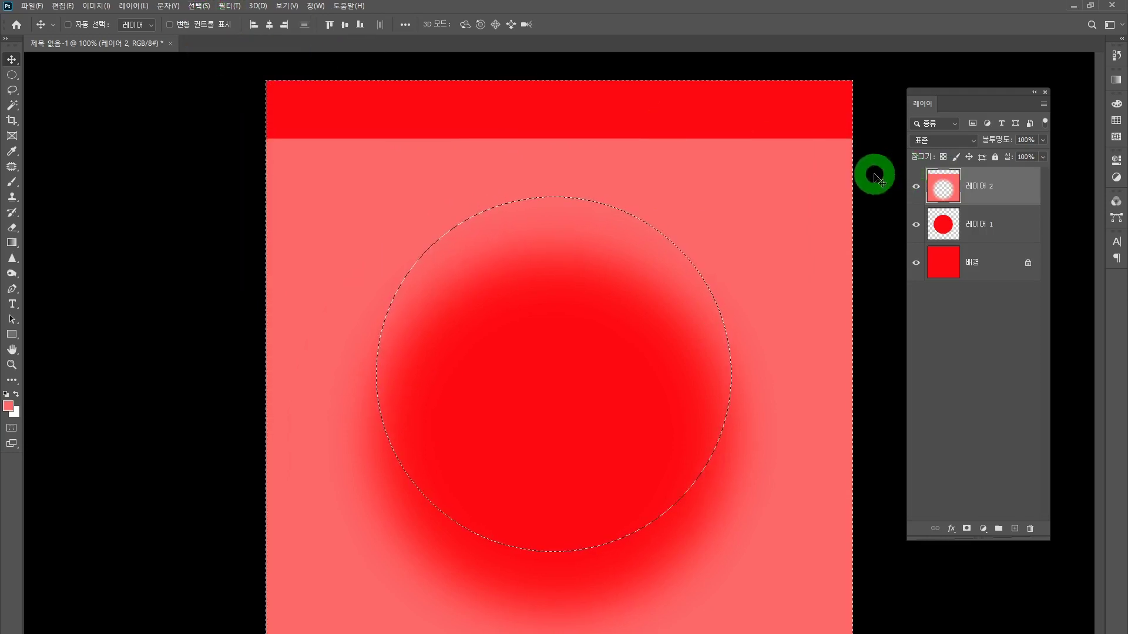
{"action": "key", "text": "Delete"}
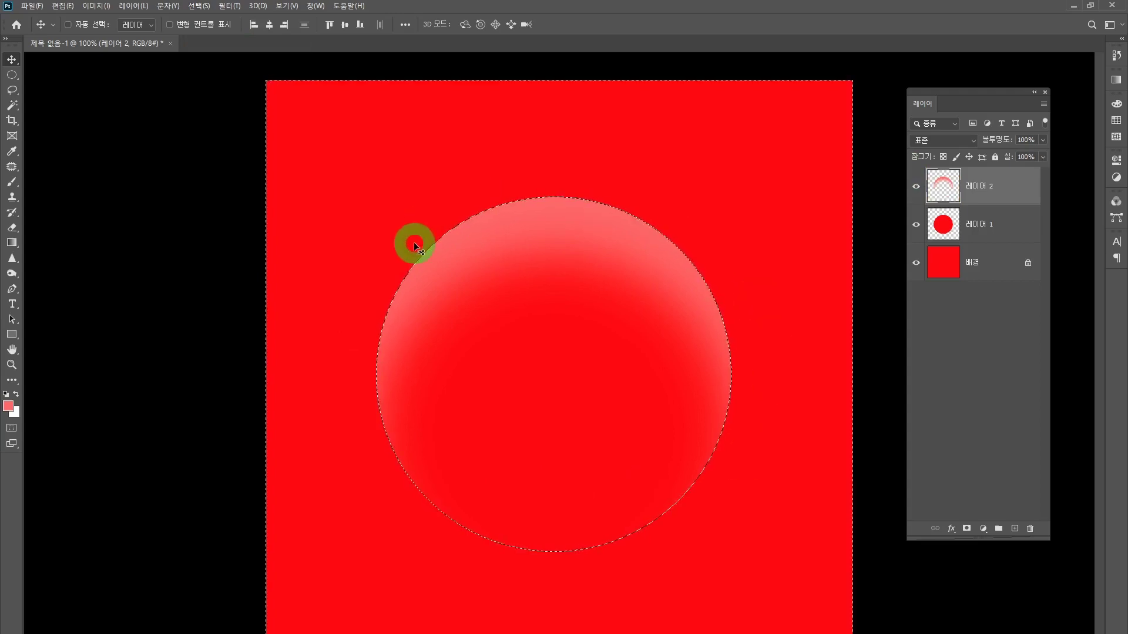
Add a new layer above the highlight on Layer 2
{"action": "key", "text": "ctrl+d"}
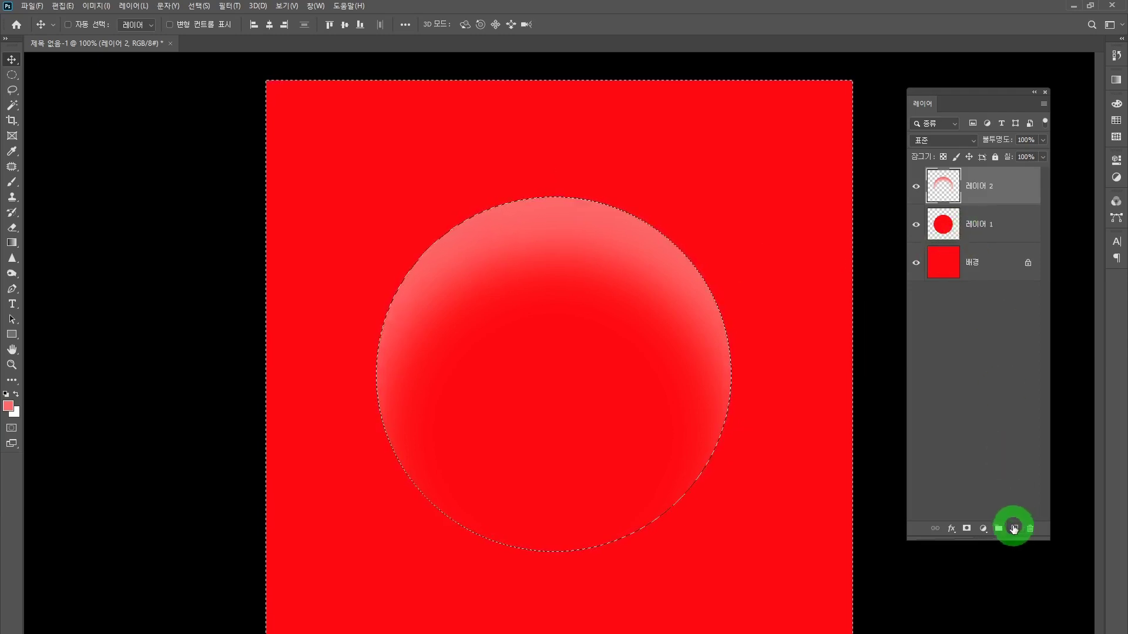
{"action": "left_click", "coordinate": [1015, 528]}
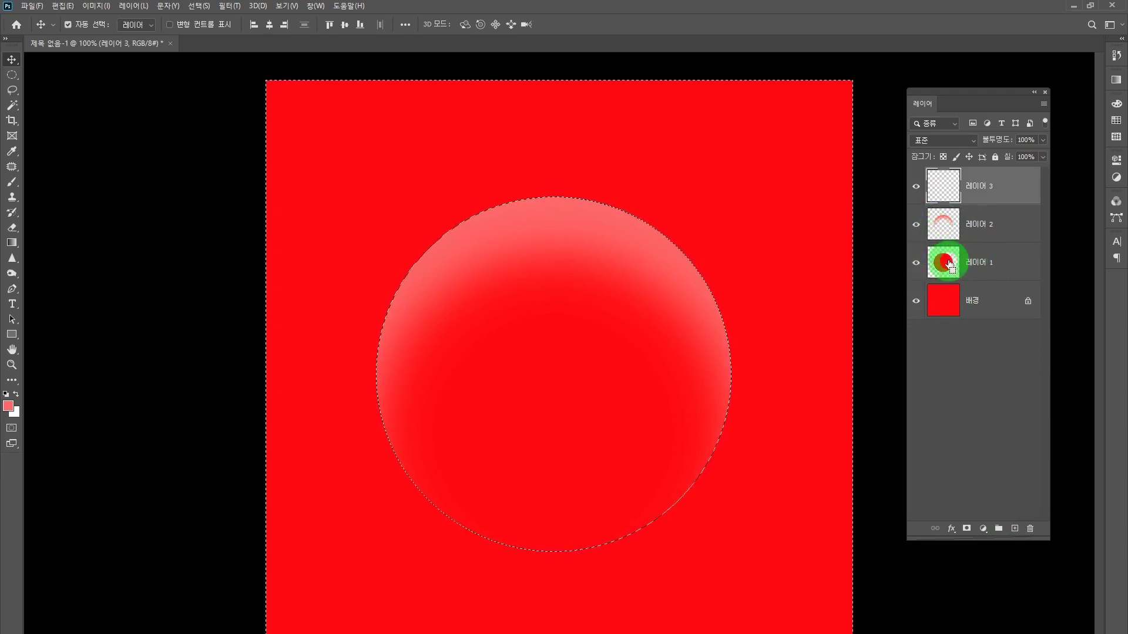
Load the Layer 1 circle as a selection with Layer 3 active, and set the foreground colour to dark red 9d0d0d
{"action": "left_click", "coordinate": [950, 264], "text": "ctrl"}
{"action": "left_click", "coordinate": [953, 191]}
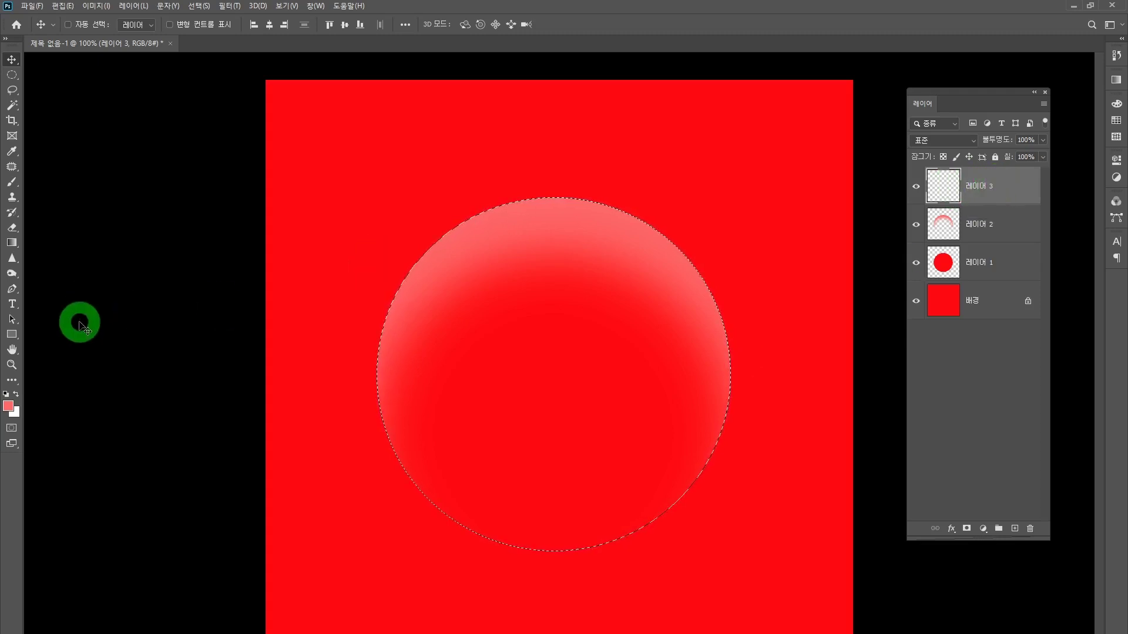
{"action": "left_click", "coordinate": [8, 405]}
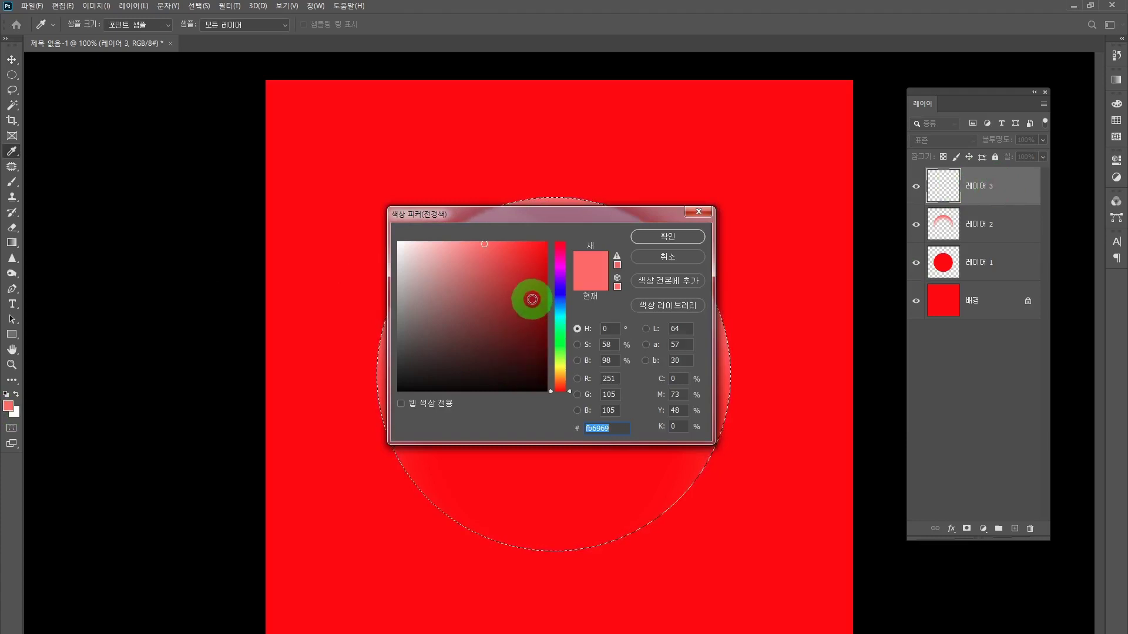
{"action": "left_click", "coordinate": [534, 300]}
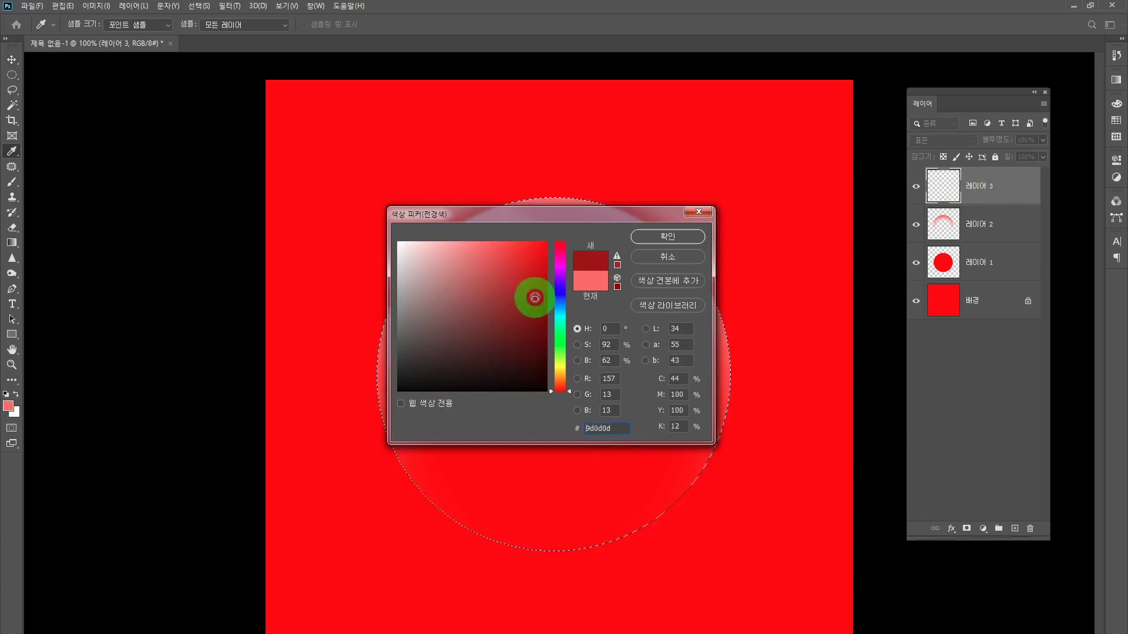
{"action": "left_click", "coordinate": [654, 238]}
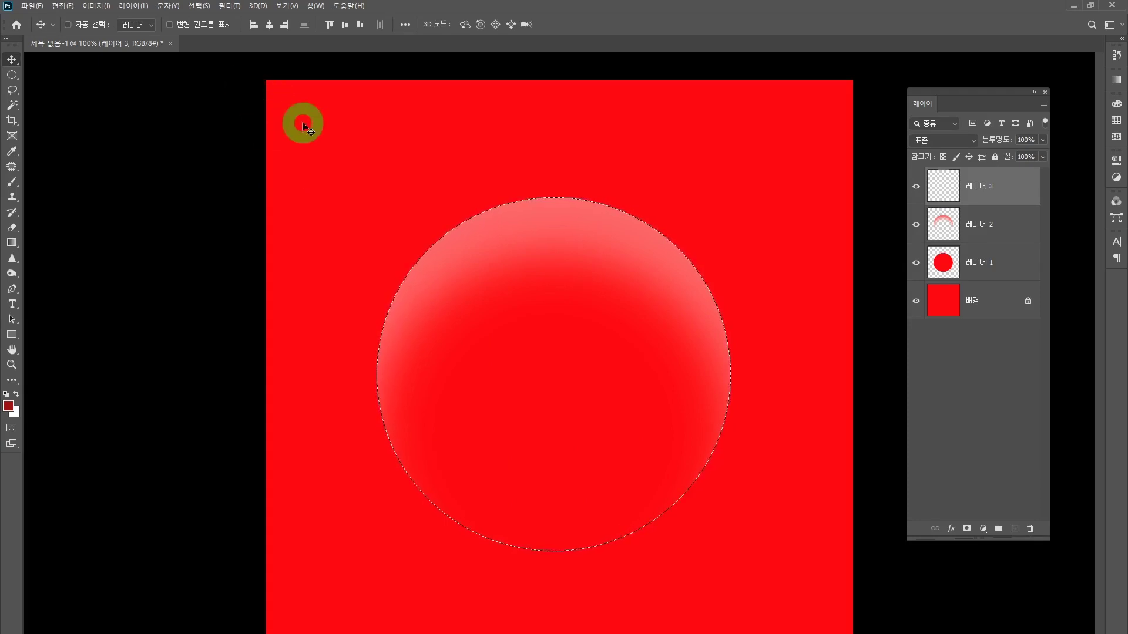
Feather the circular selection by 50 pixels
{"action": "key", "text": "shift+F6"}
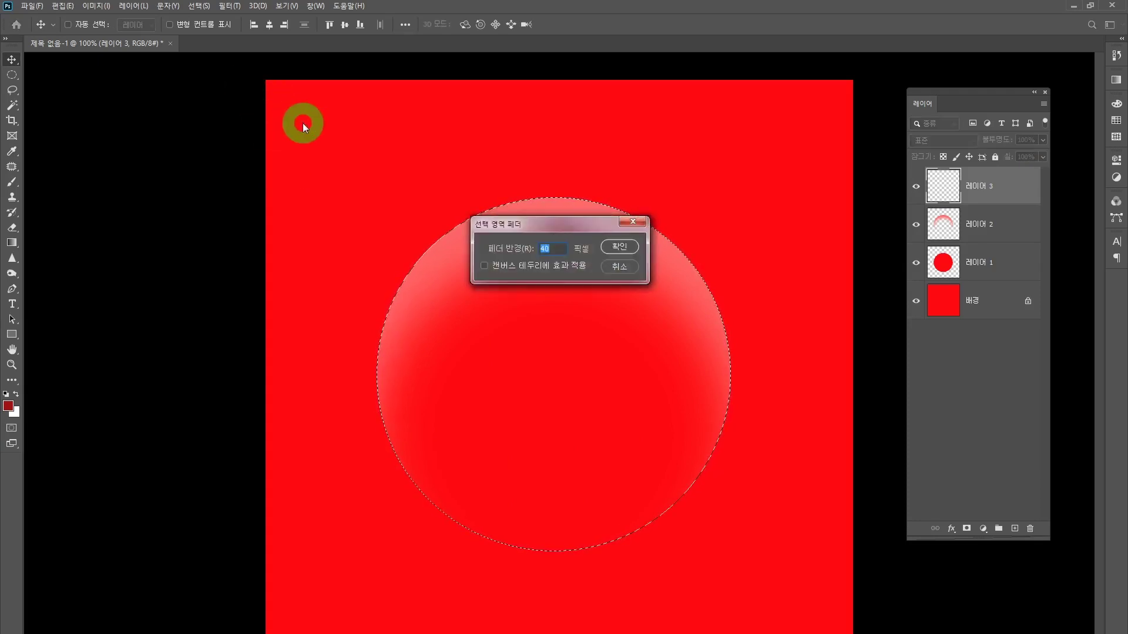
{"action": "double_click", "coordinate": [546, 250]}
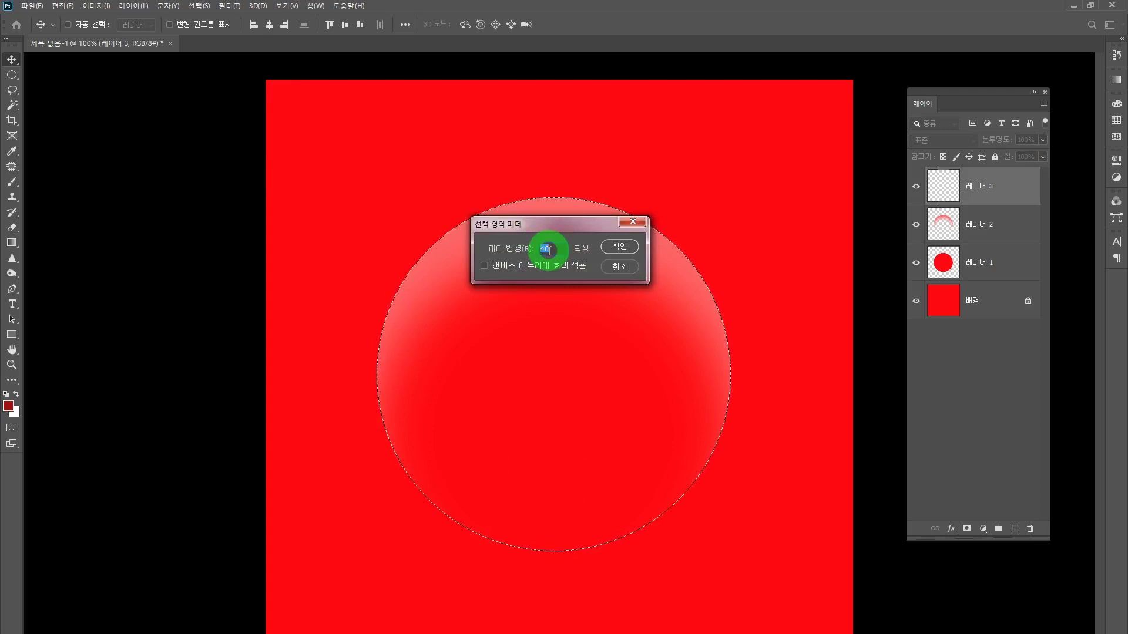
{"action": "type", "text": "50"}
{"action": "left_click", "coordinate": [617, 247]}
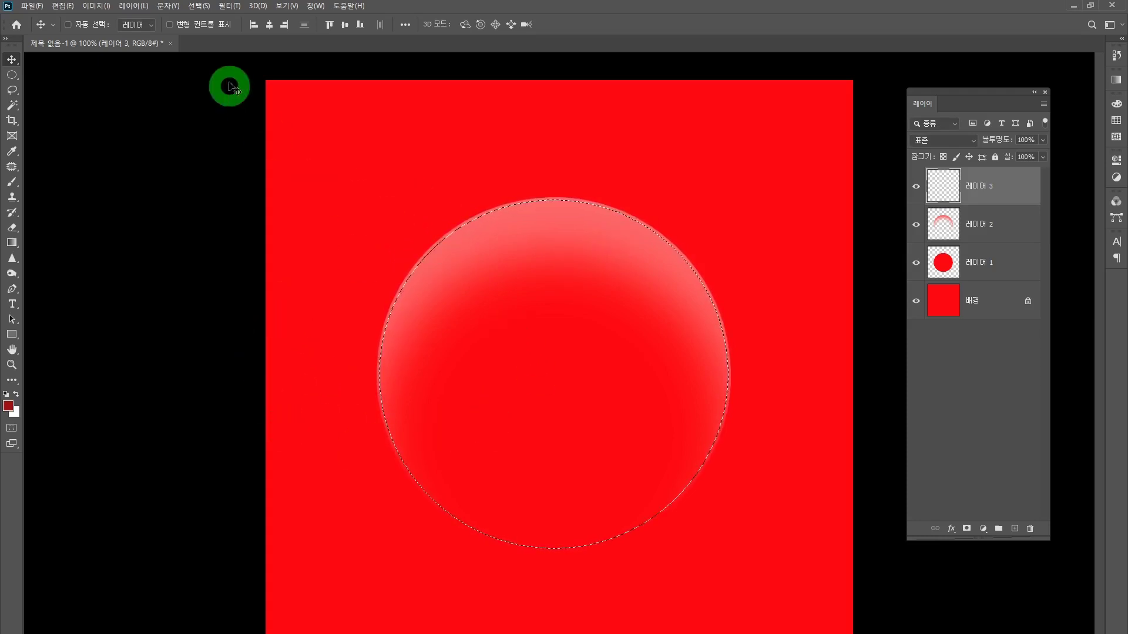
Invert the feathered selection and fill the area outside the circle on Layer 3 with the dark red foreground colour
{"action": "key", "text": "ctrl"}
{"action": "key", "text": "ctrl+shift+i"}
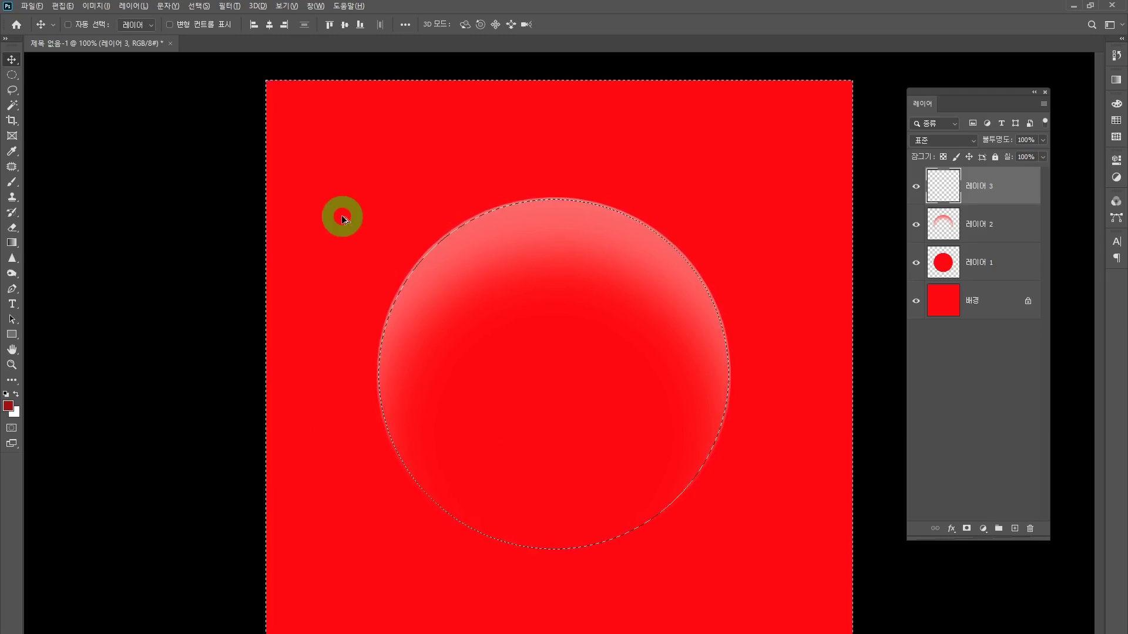
{"action": "key", "text": "alt+BackSpace"}
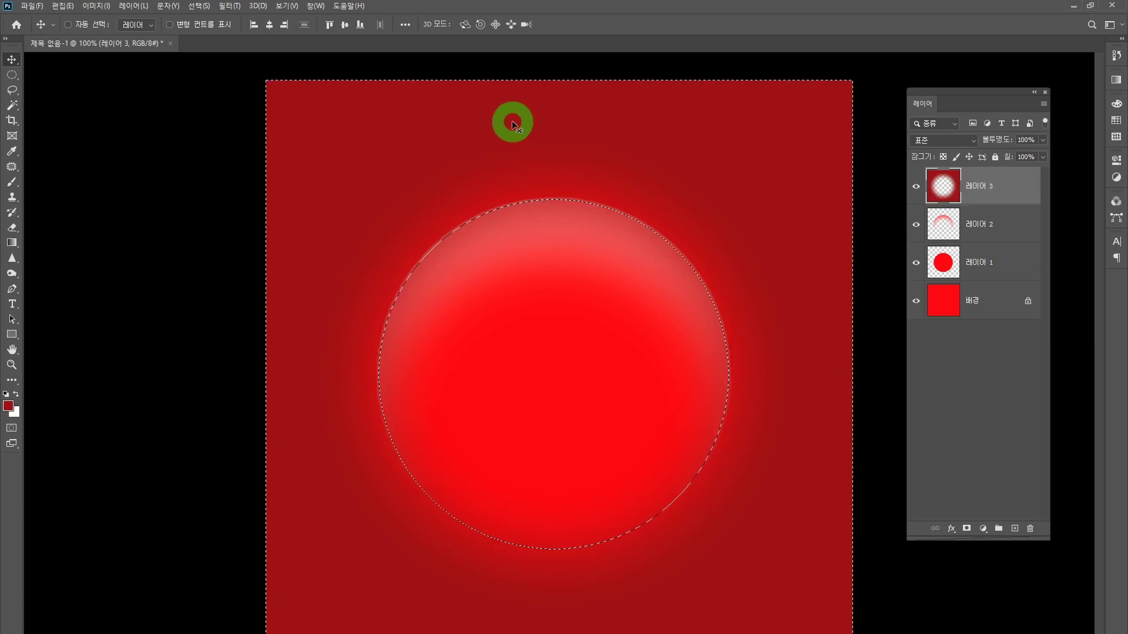
Move the dark red Layer 3 straight up by about a tenth of the canvas height and deselect
{"action": "left_click_drag", "start_coordinate": [532, 188], "coordinate": [579, 199]}
{"action": "key", "text": "ctrl+d"}
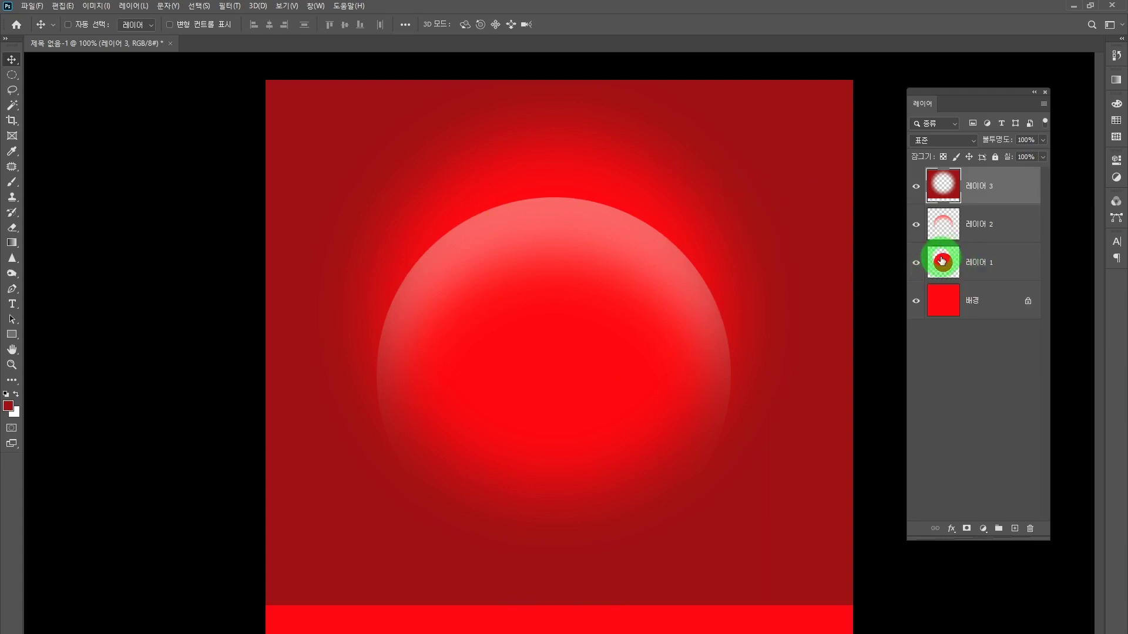
Load the Layer 1 circle as a selection, erase everything on Layer 3 outside it, and deselect
{"action": "key", "text": "ctrl"}
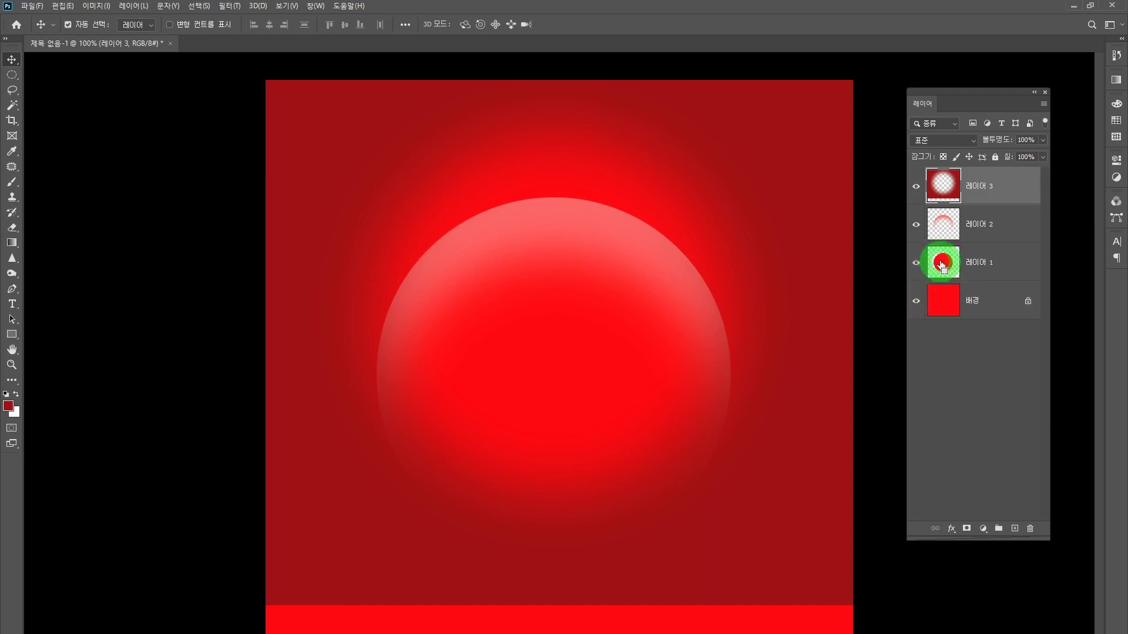
{"action": "left_click", "coordinate": [942, 265], "text": "ctrl"}
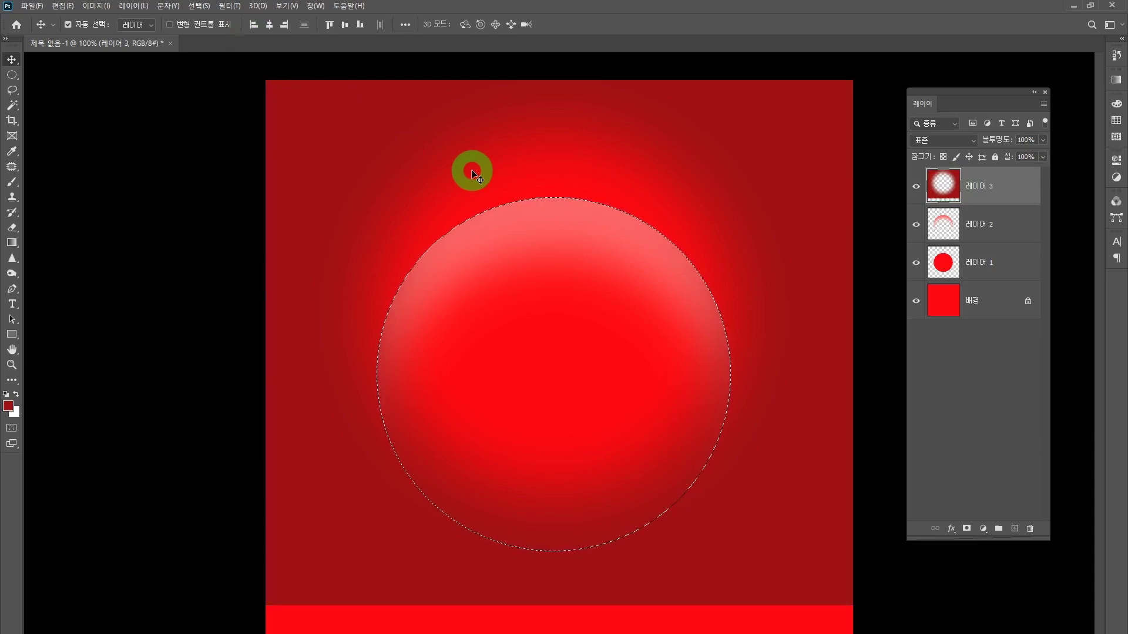
{"action": "key", "text": "ctrl+shift+i"}
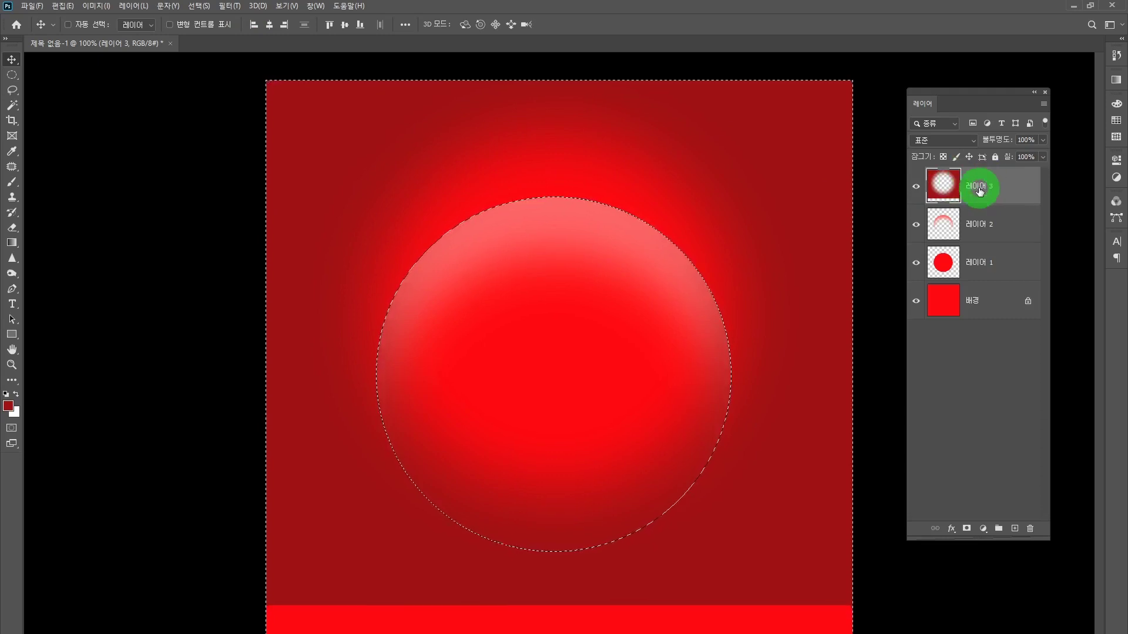
{"action": "key", "text": "ctrl+d"}
{"action": "key", "text": "Delete"}
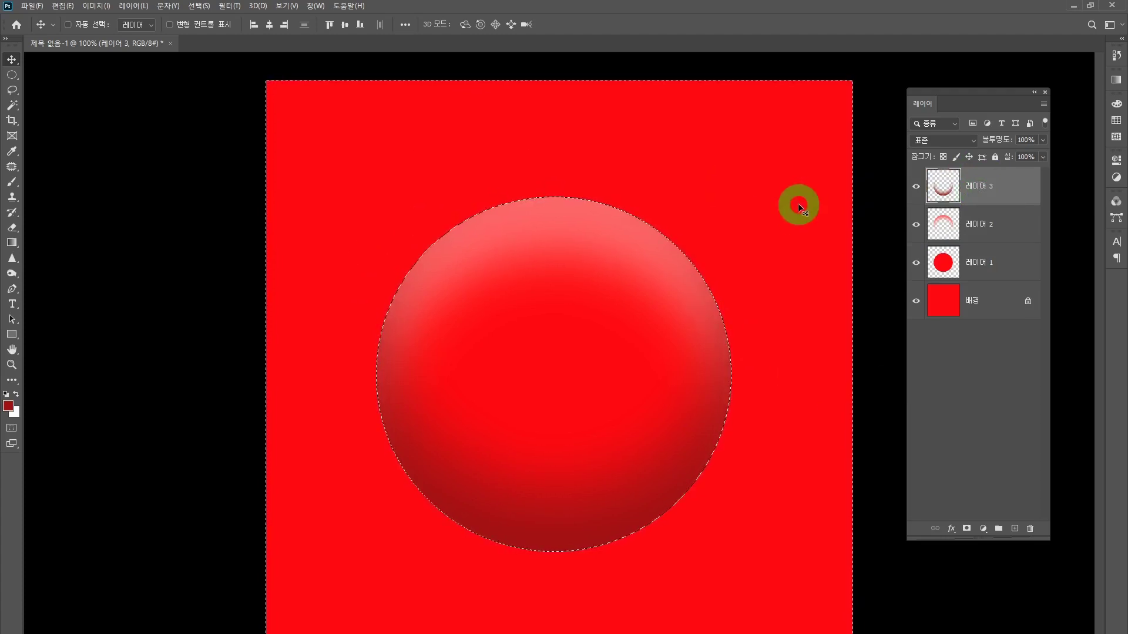
{"action": "key", "text": "ctrl"}
{"action": "key", "text": "ctrl+d"}
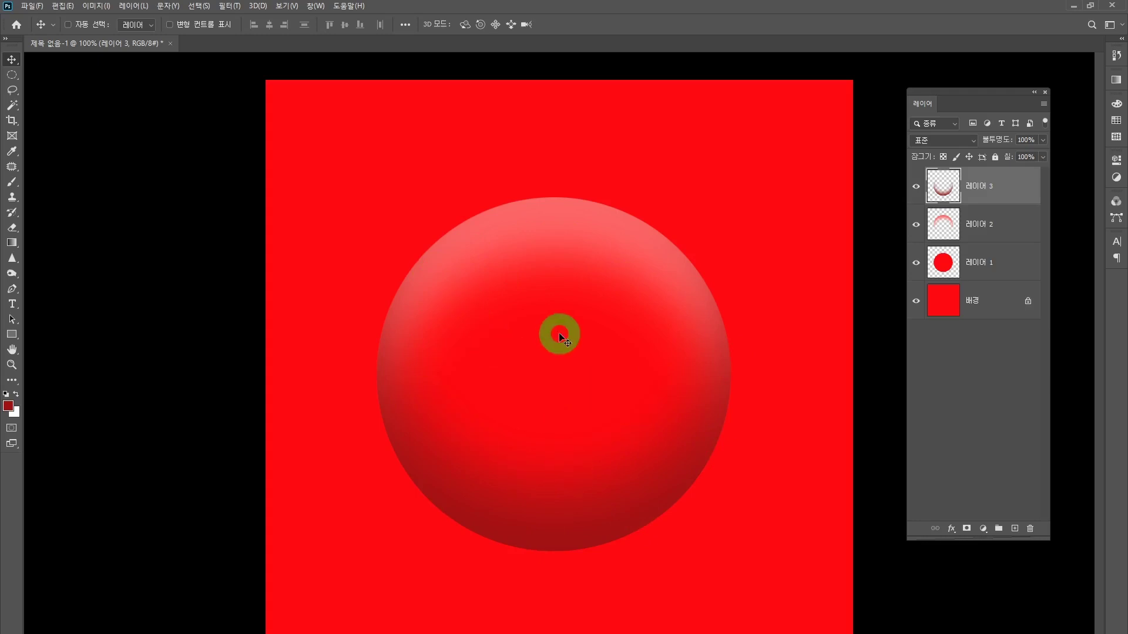
Add a new layer above Layer 3 and draw a wide elliptical selection centred just inside the sphere's upper edge
{"action": "left_click", "coordinate": [970, 216]}
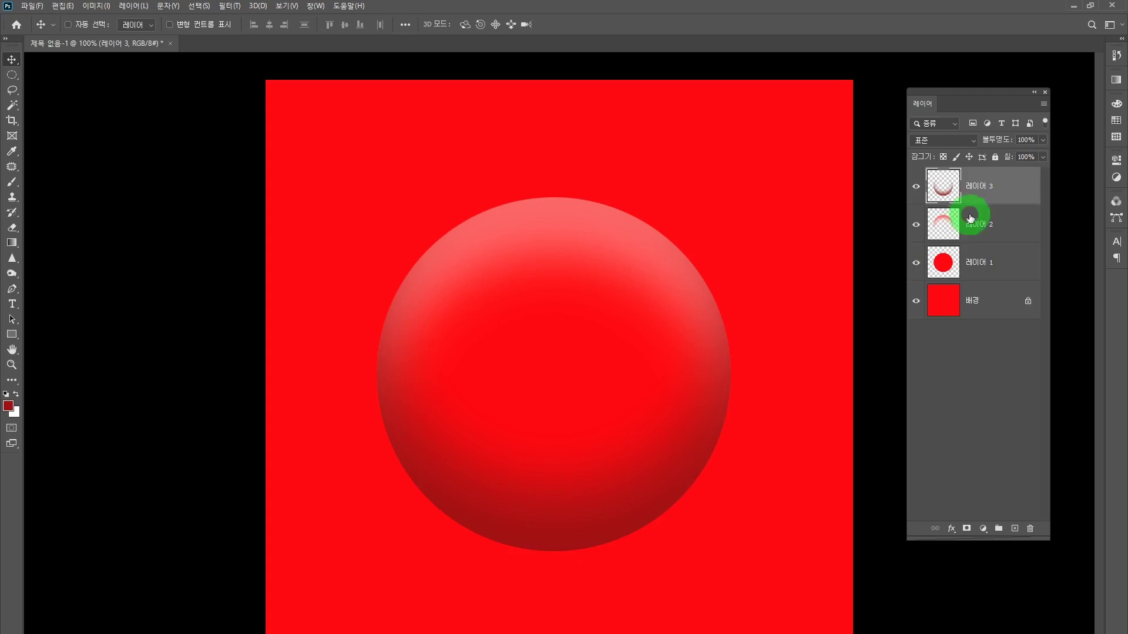
{"action": "left_click", "coordinate": [1015, 529]}
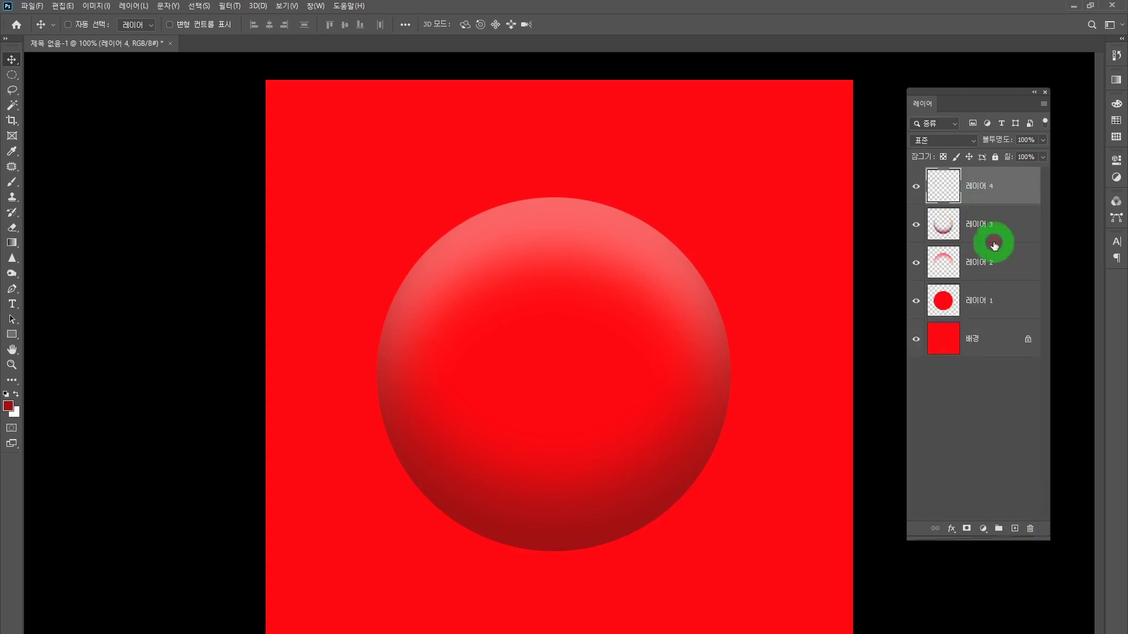
{"action": "left_click", "coordinate": [12, 75]}
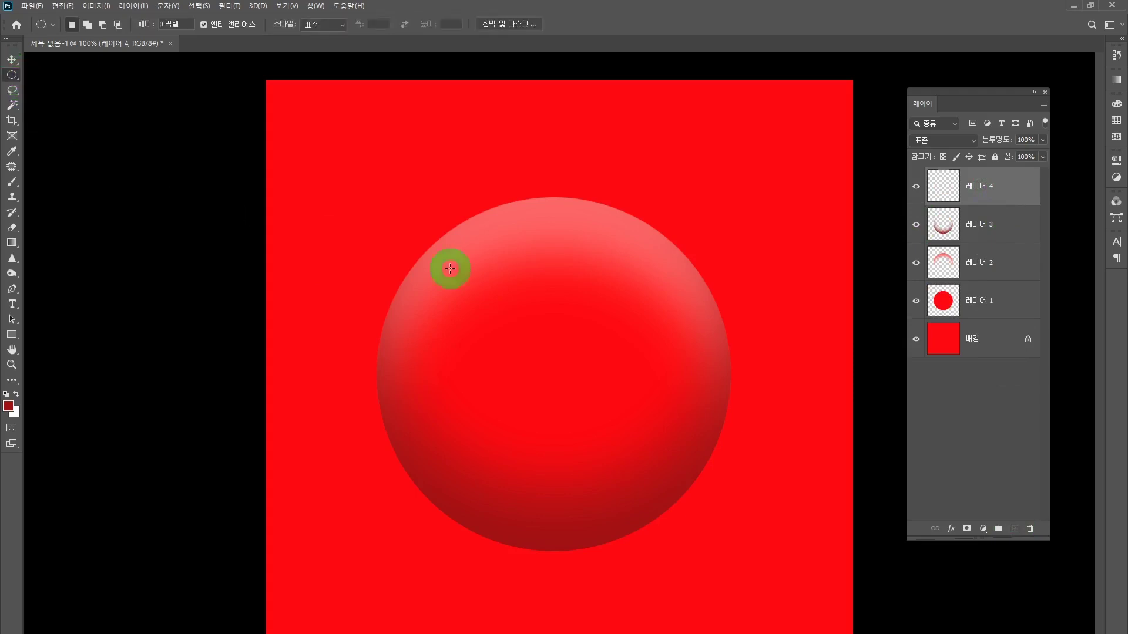
{"action": "left_click_drag", "start_coordinate": [485, 224], "coordinate": [571, 259]}
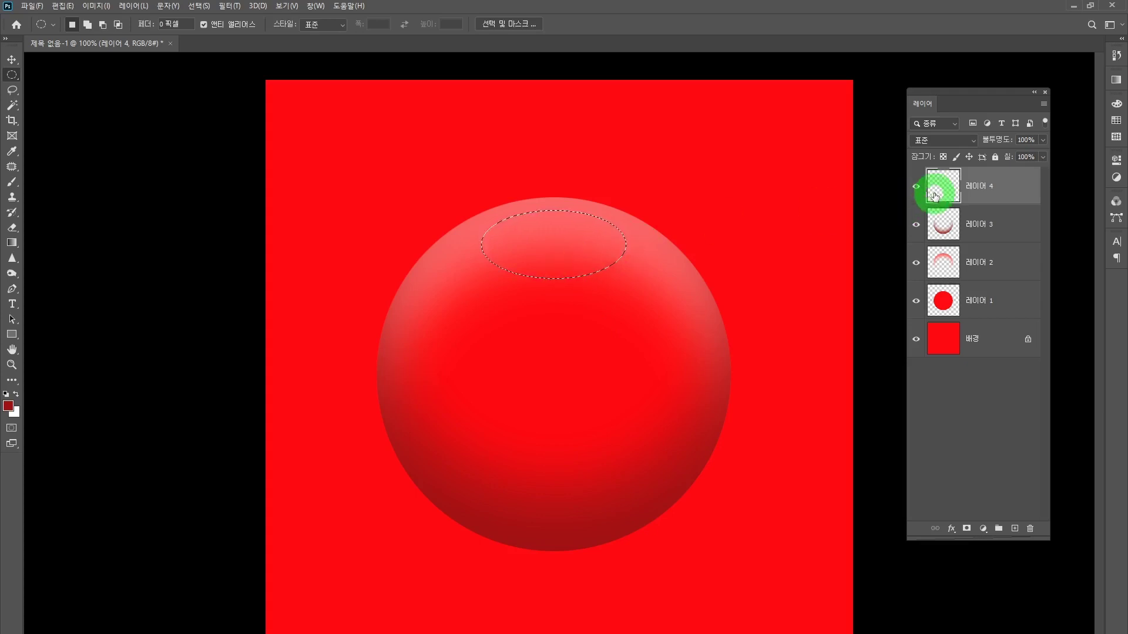
Set the foreground colour to white ffffff, and try filling the sharp-edged ellipse on Layer 4 before undoing that fill
{"action": "left_click", "coordinate": [9, 409]}
{"action": "left_click", "coordinate": [395, 241]}
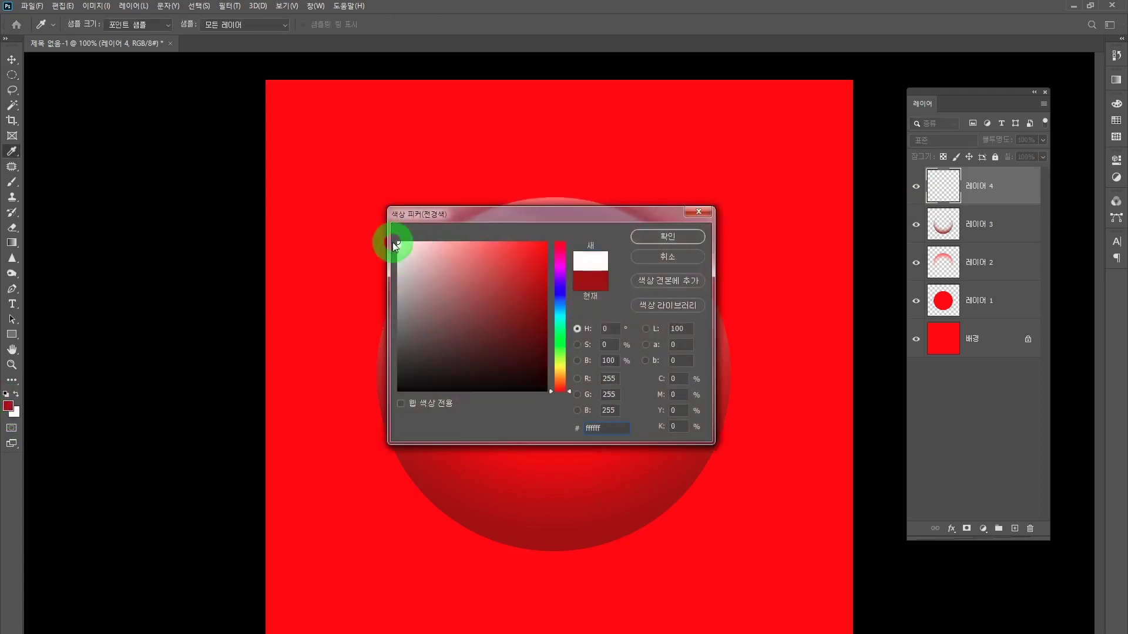
{"action": "left_click_drag", "start_coordinate": [407, 247], "coordinate": [398, 242]}
{"action": "left_click", "coordinate": [651, 238]}
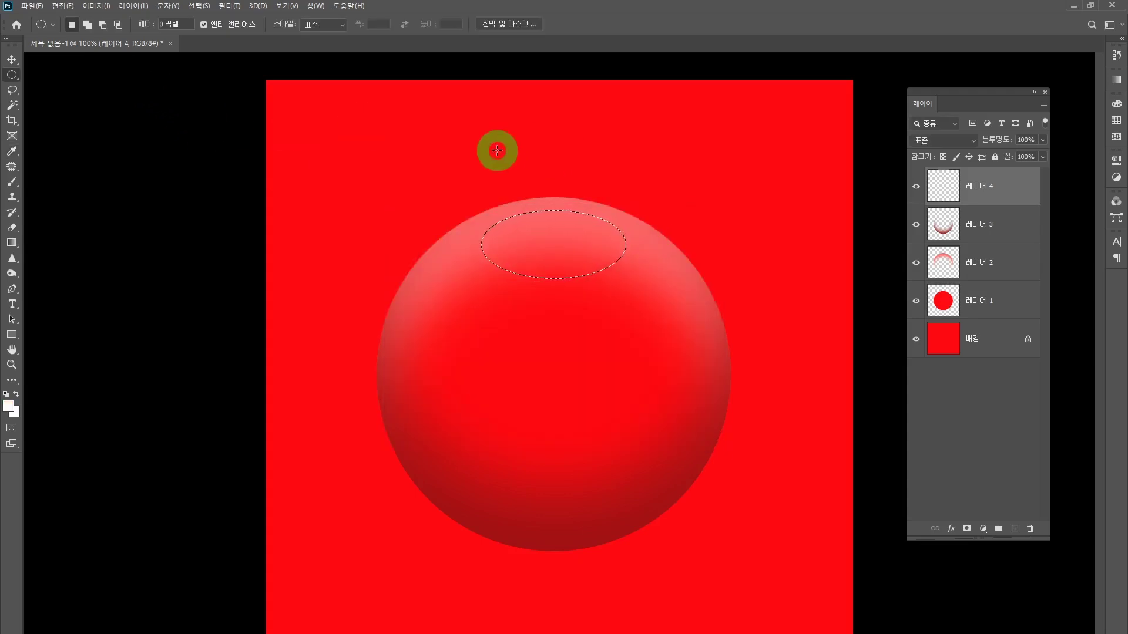
{"action": "key", "text": "alt+BackSpace"}
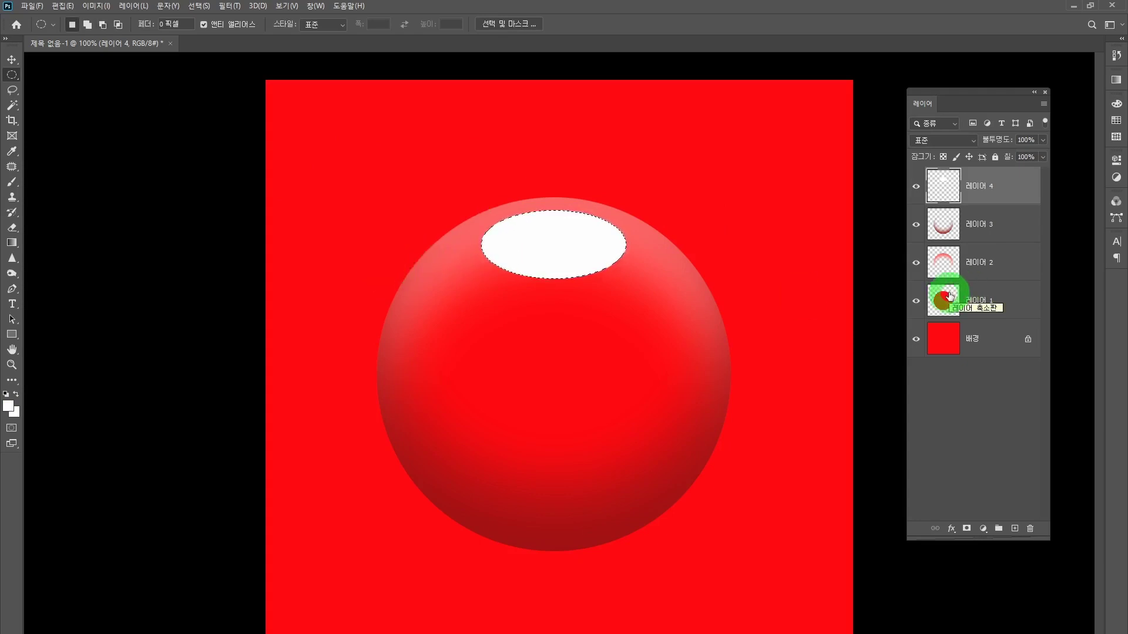
{"action": "key", "text": "ctrl+z"}
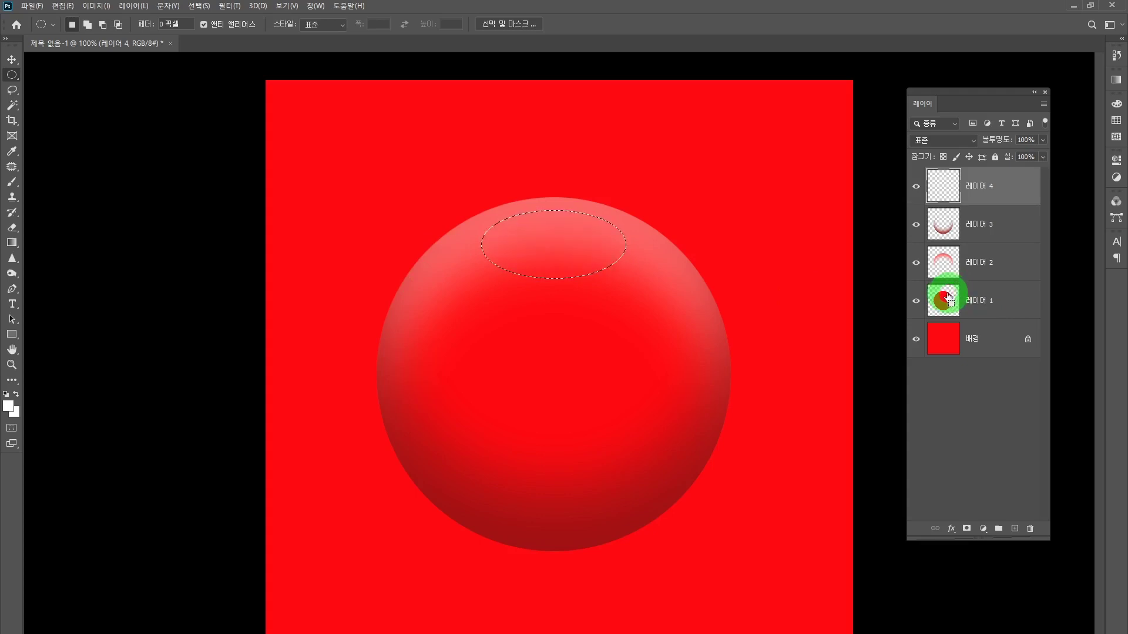
Feather the elliptical selection by 3 pixels and fill it with white on Layer 4
{"action": "key", "text": "shift"}
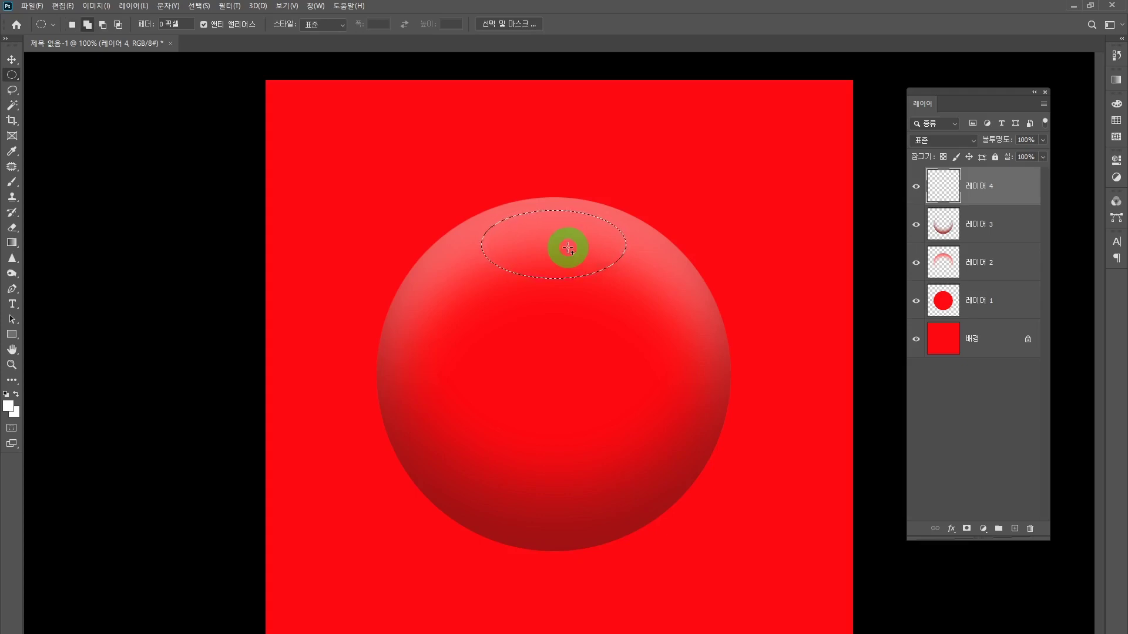
{"action": "key", "text": "shift+F6"}
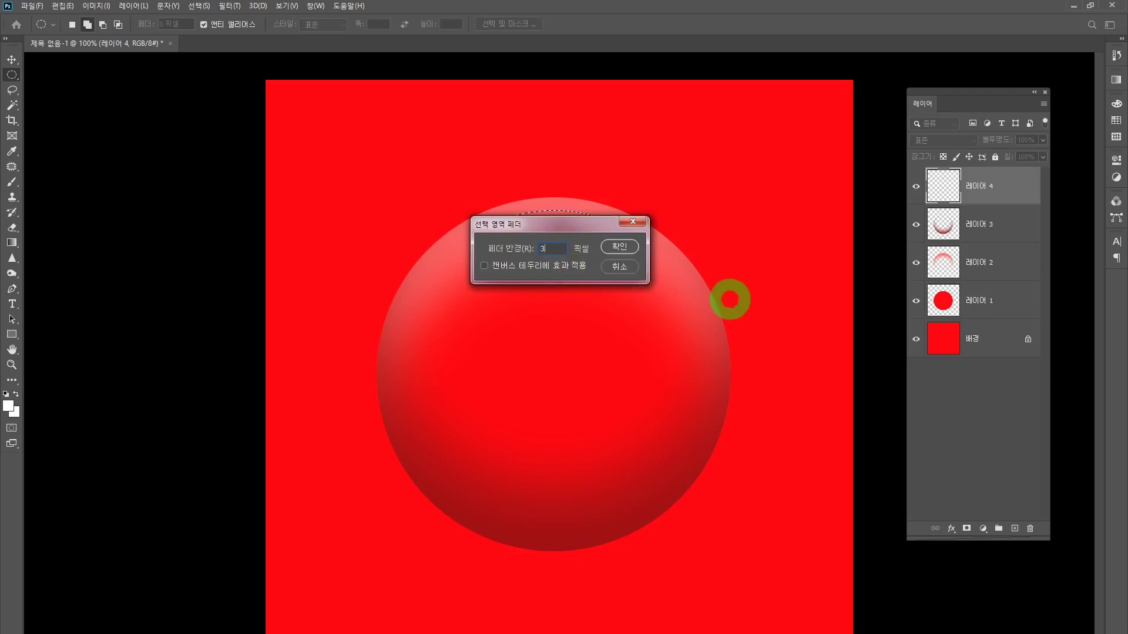
{"action": "key", "text": "Return"}
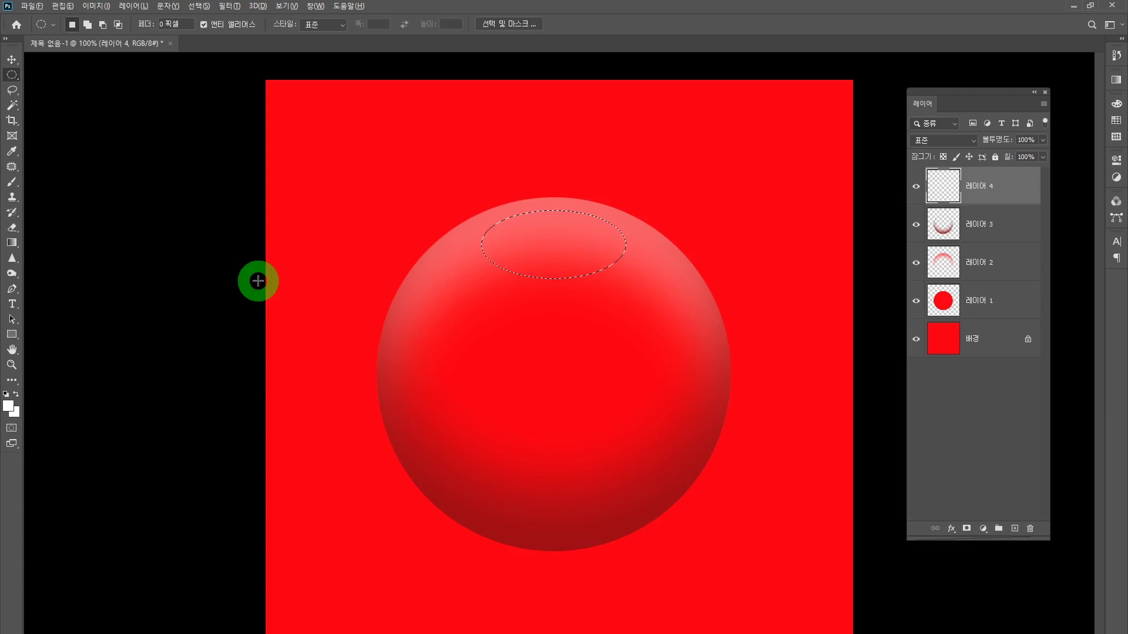
{"action": "key", "text": "alt+BackSpace"}
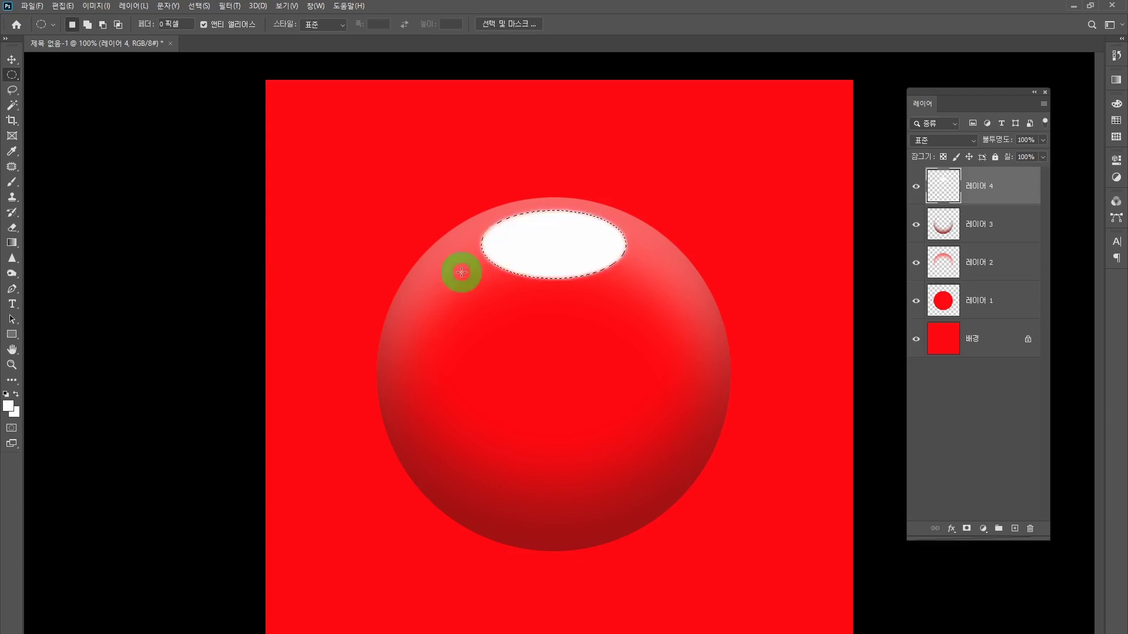
Deselect the ellipse and add a layer mask to Layer 4
{"action": "left_click", "coordinate": [489, 174]}
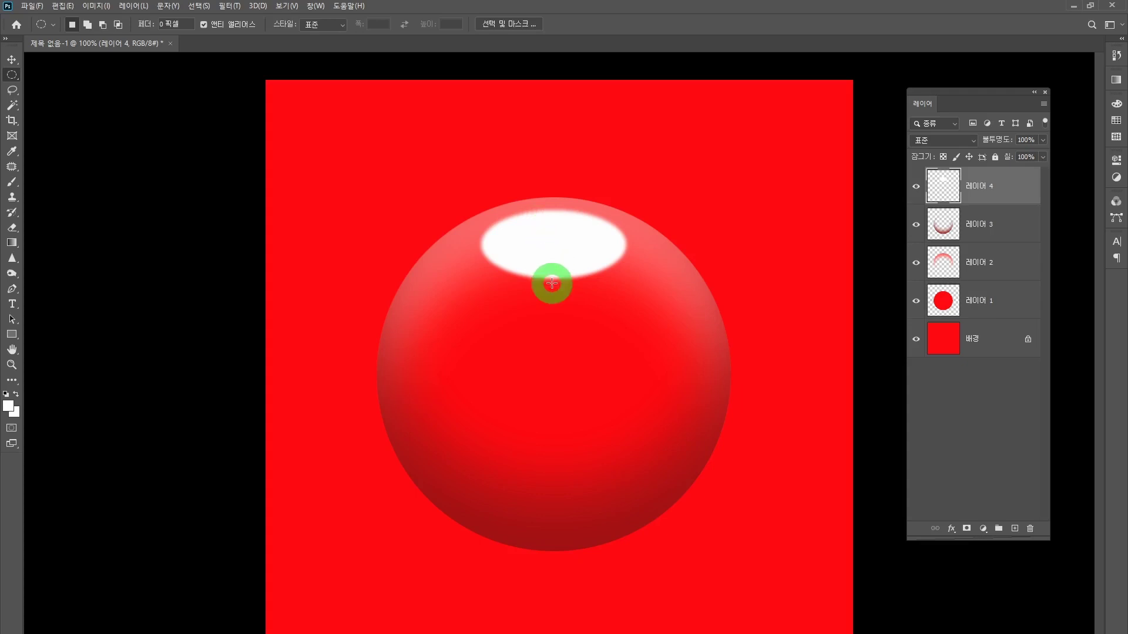
{"action": "left_click", "coordinate": [967, 529]}
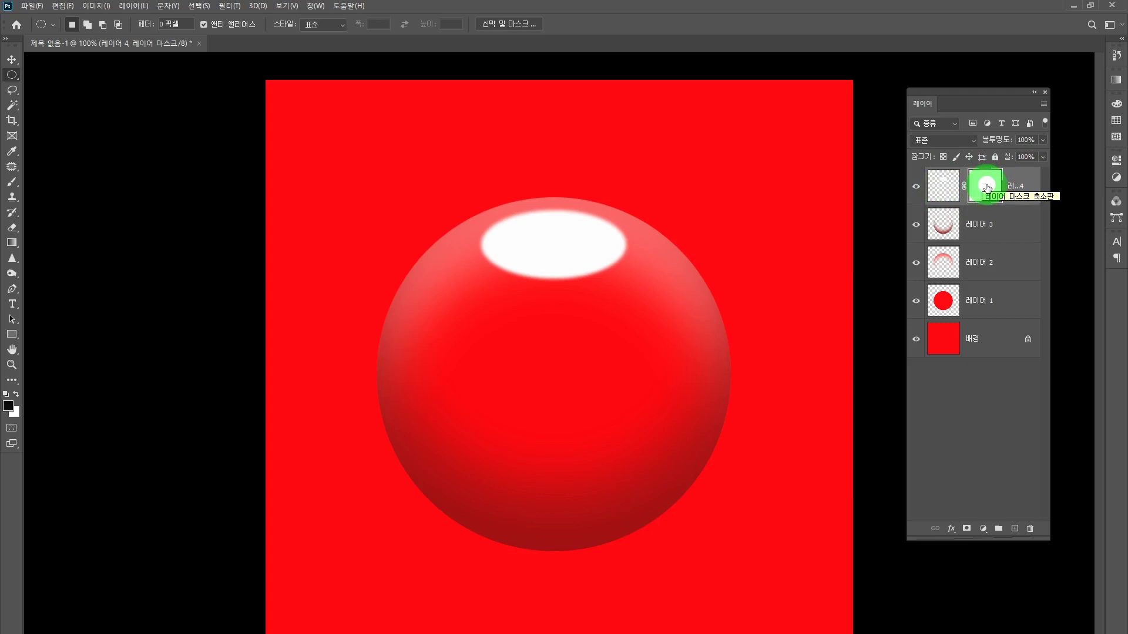
On Layer 4's mask, fill a rectangle over the white ellipse's lower part with black, restore it with white, and deselect
{"action": "right_click", "coordinate": [10, 74]}
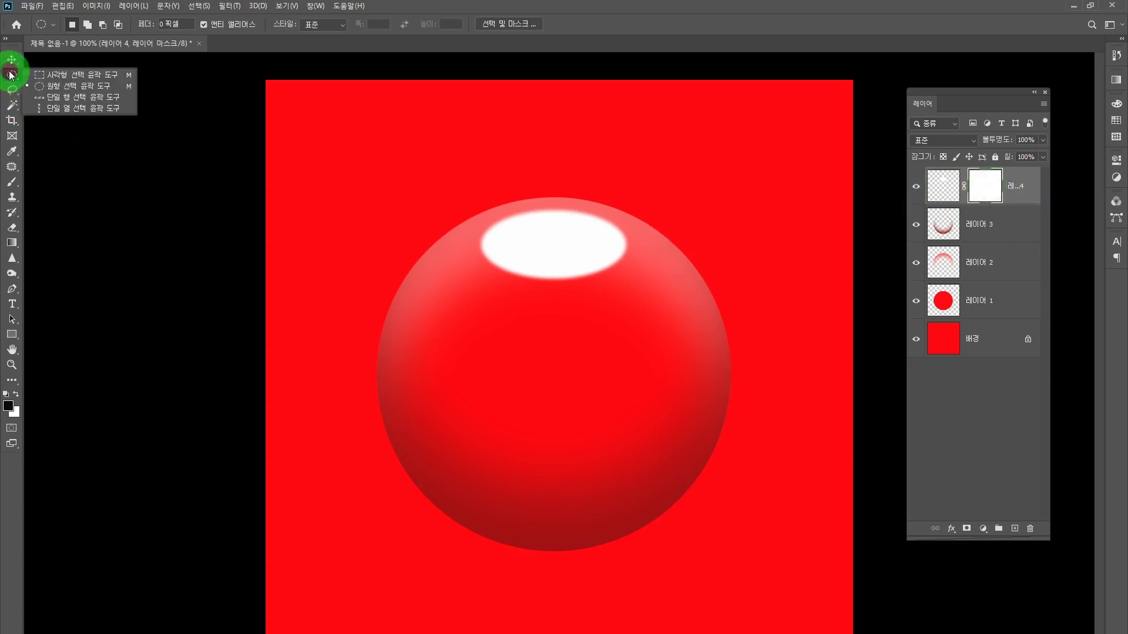
{"action": "left_click", "coordinate": [51, 75]}
{"action": "left_click_drag", "start_coordinate": [451, 237], "coordinate": [656, 303]}
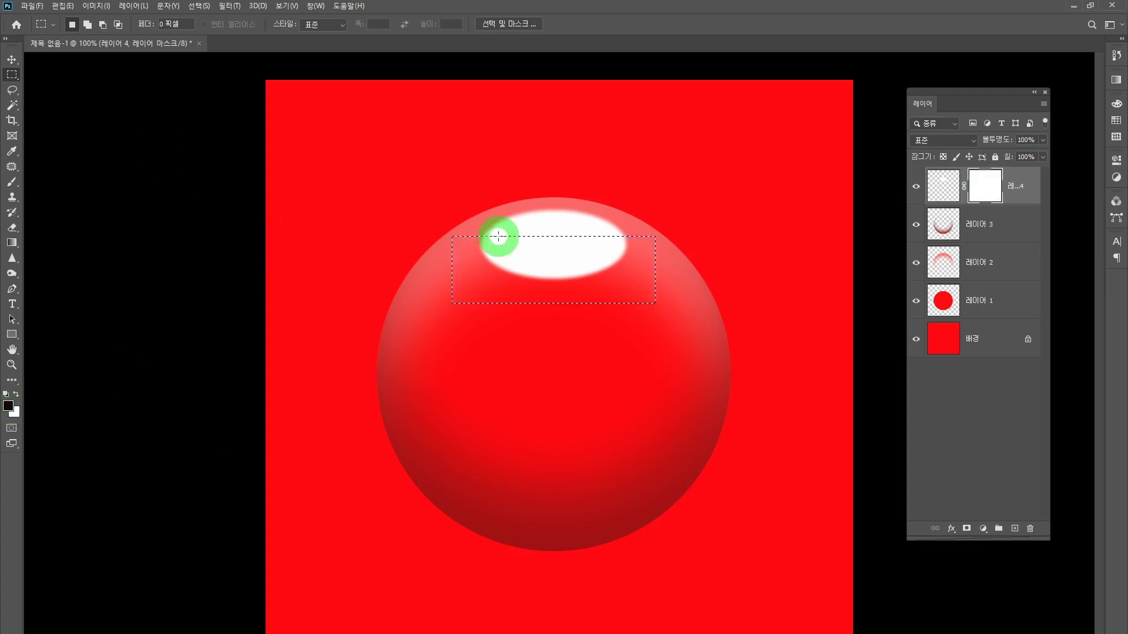
{"action": "key", "text": "alt"}
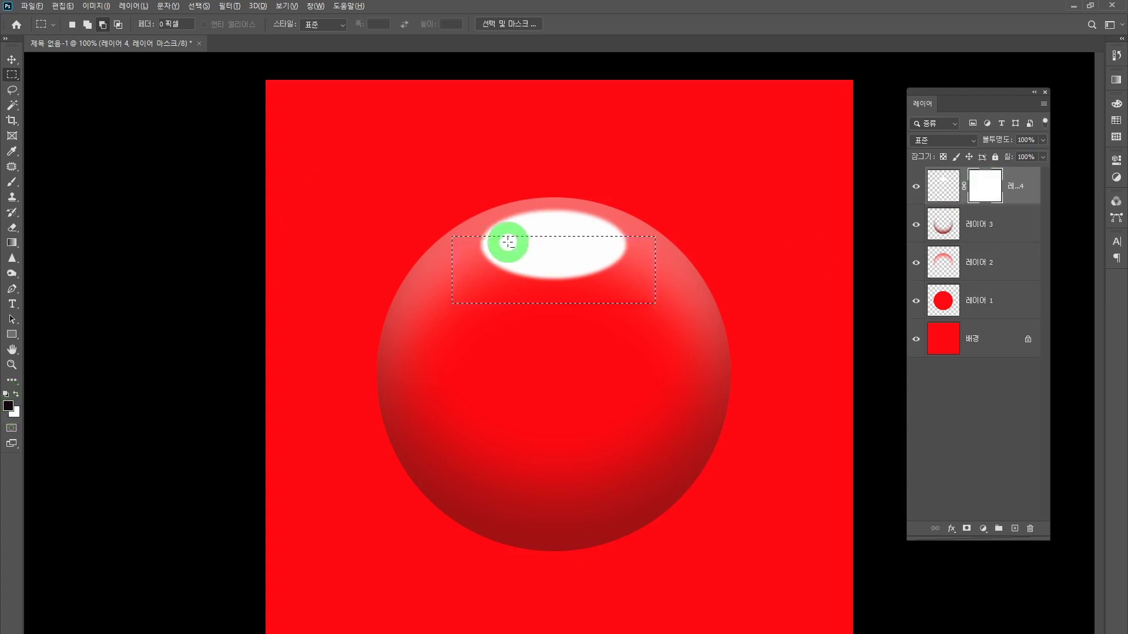
{"action": "key", "text": "alt+Delete"}
{"action": "key", "text": "ctrl+d"}
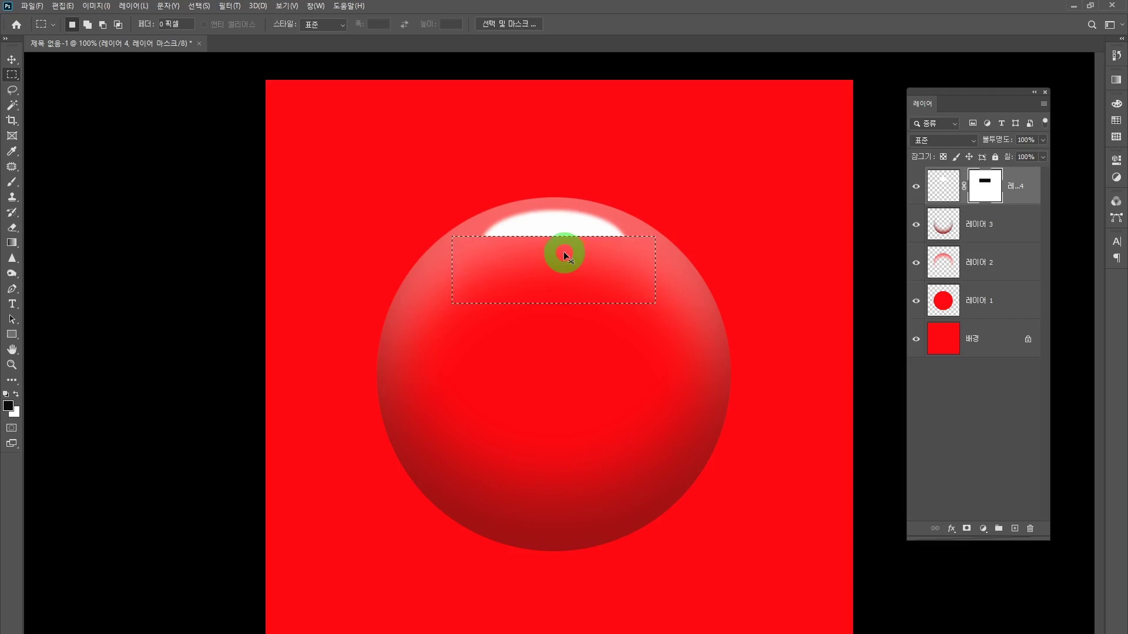
{"action": "key", "text": "ctrl+Delete"}
{"action": "key", "text": "ctrl+d"}
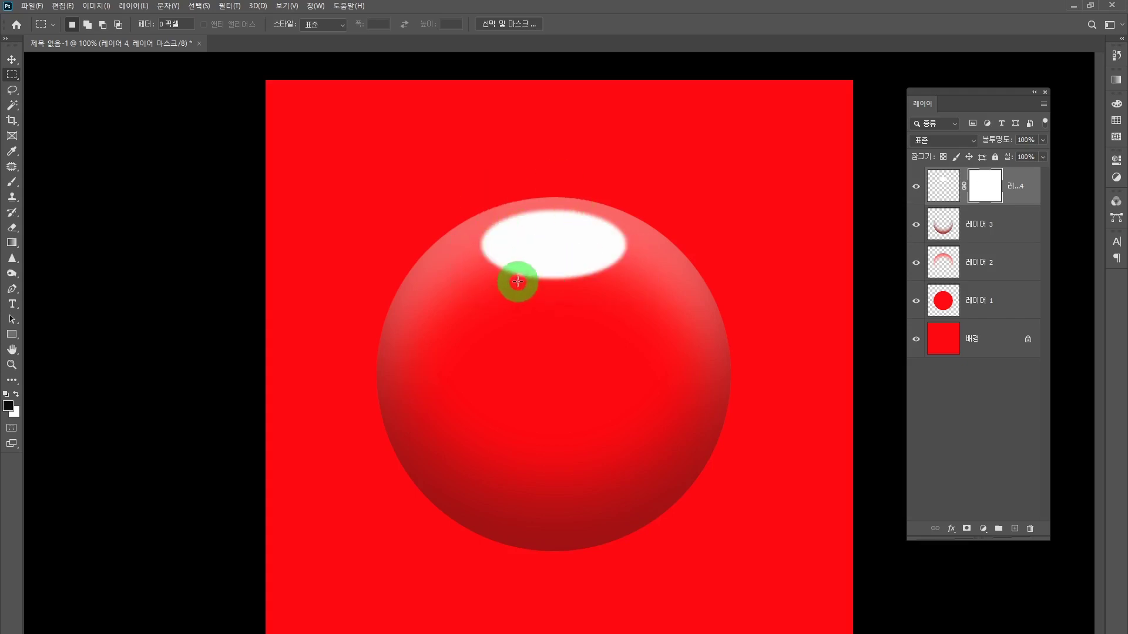
On Layer 4's mask, draw a vertical black-to-transparent linear gradient that fades out the lower part of the white ellipse
{"action": "left_click", "coordinate": [11, 243]}
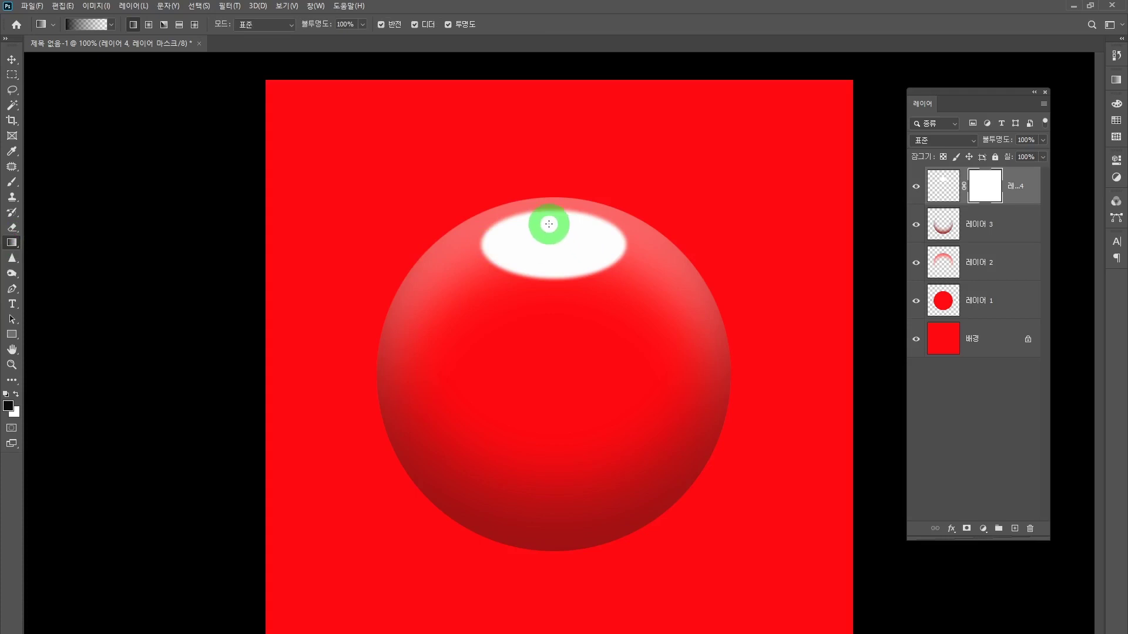
{"action": "mouse_move", "coordinate": [549, 224]}
{"action": "left_mouse_down"}
{"action": "mouse_move", "coordinate": [552, 276]}
{"action": "mouse_move", "coordinate": [551, 221]}
{"action": "left_mouse_up"}
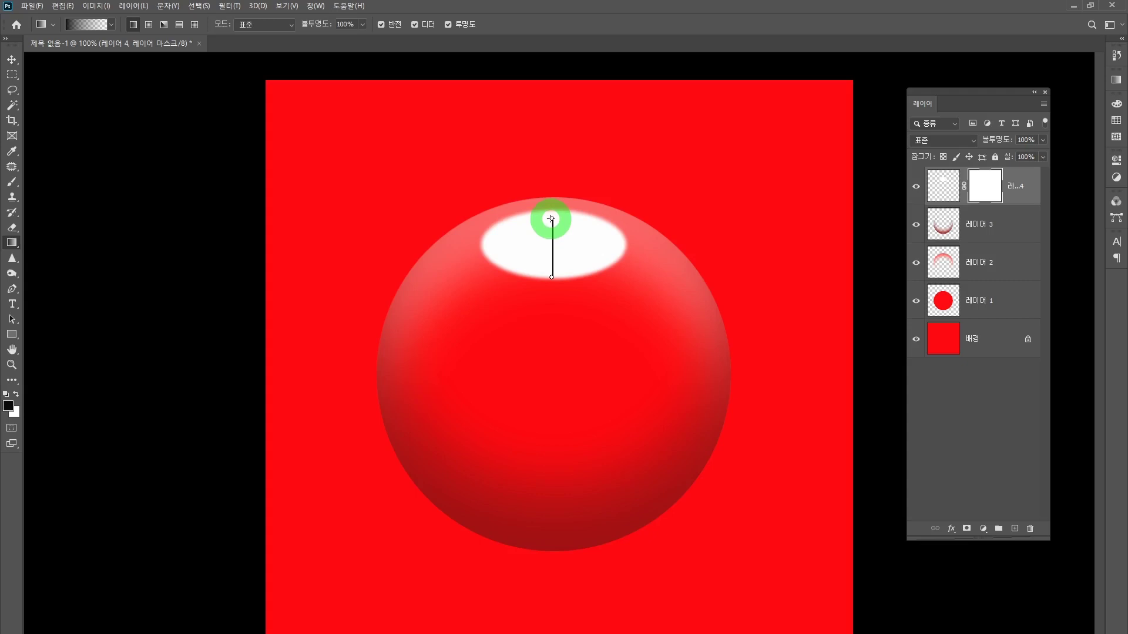
{"action": "left_click_drag", "start_coordinate": [550, 219], "coordinate": [551, 219]}
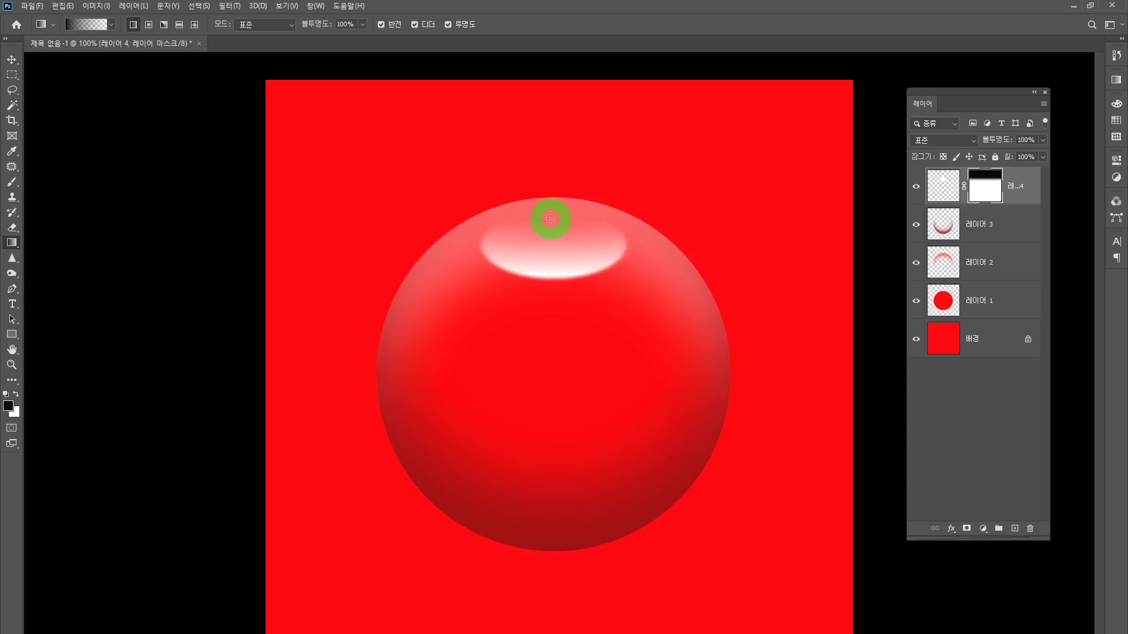
{"action": "key", "text": "ctrl+z"}
{"action": "left_click_drag", "start_coordinate": [551, 219], "coordinate": [551, 278]}
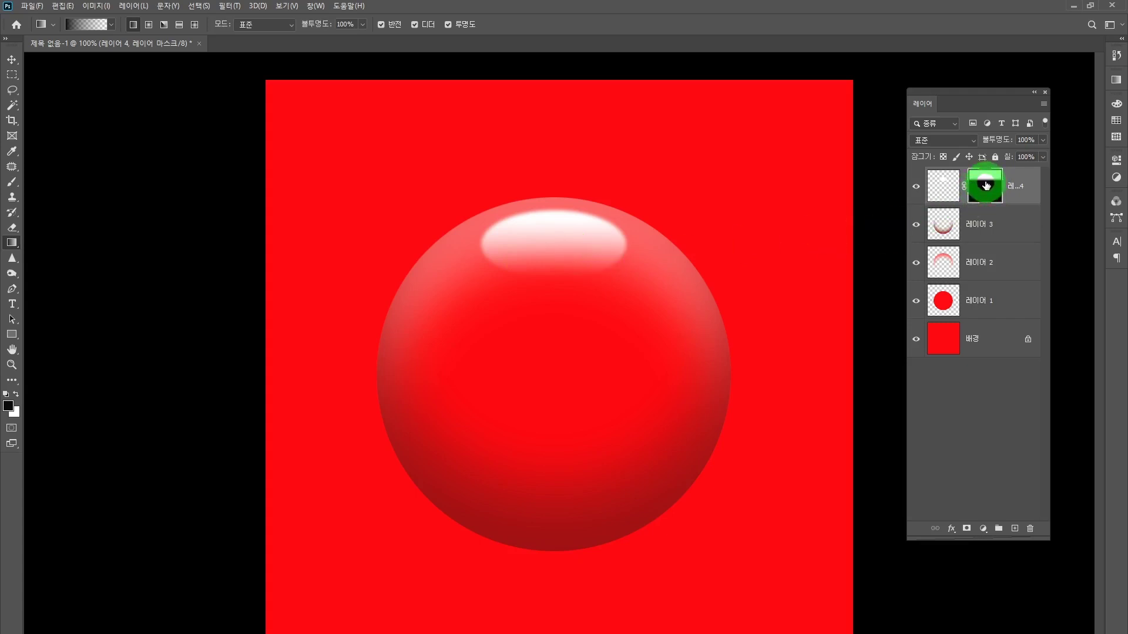
Delete Layer 4's mask without applying it to the layer
{"action": "left_click_drag", "start_coordinate": [986, 186], "coordinate": [1030, 530]}
{"action": "left_click_drag", "start_coordinate": [583, 222], "coordinate": [621, 122]}
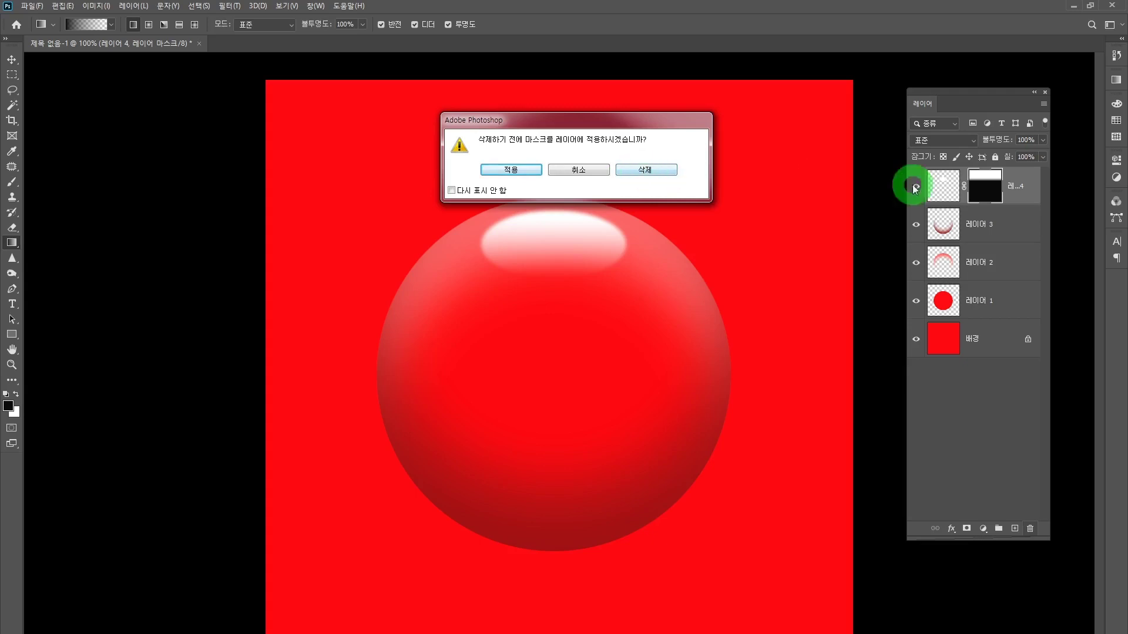
{"action": "left_click", "coordinate": [642, 170]}
{"action": "left_click", "coordinate": [944, 184]}
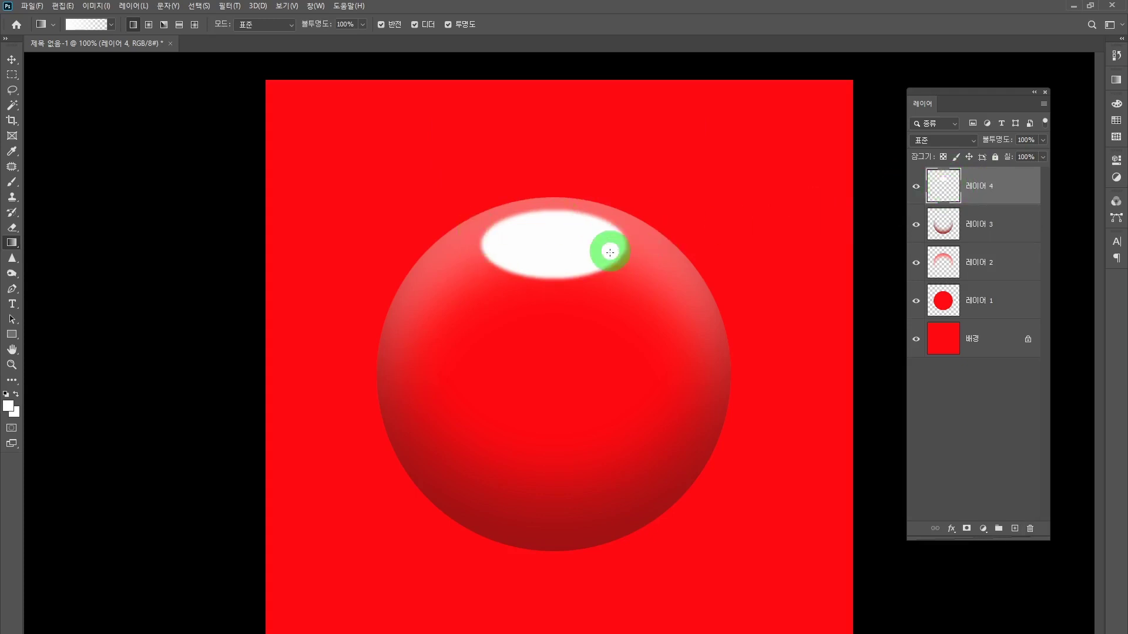
Add a new mask to Layer 4 and fade the white ellipse's lower part with a black-to-transparent gradient
{"action": "left_click", "coordinate": [967, 530]}
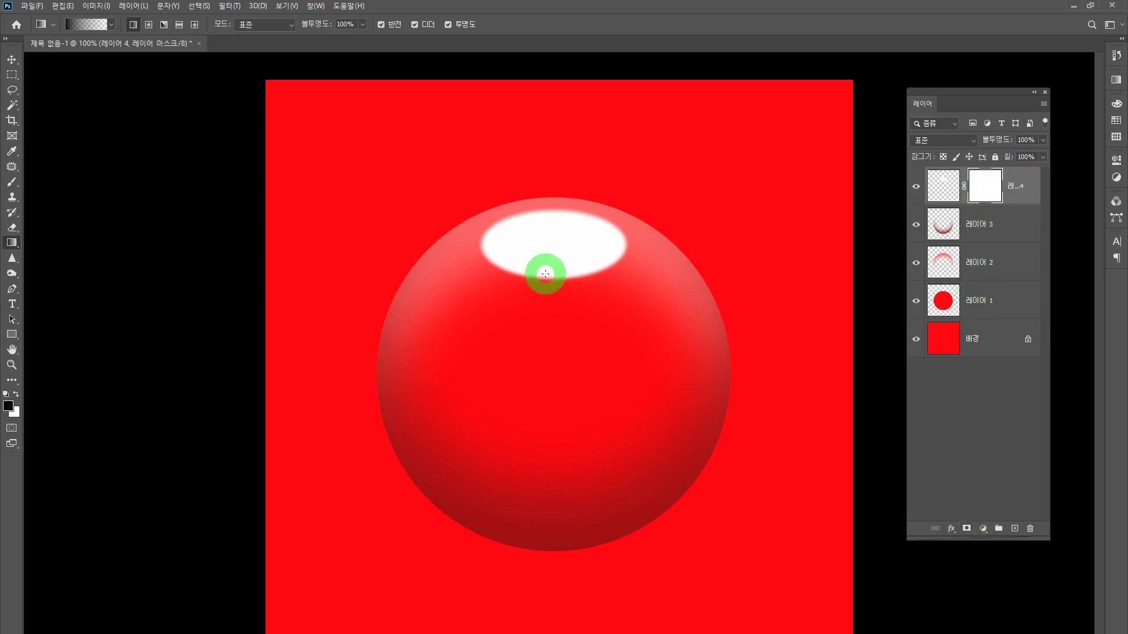
{"action": "mouse_move", "coordinate": [549, 275]}
{"action": "left_mouse_down"}
{"action": "mouse_move", "coordinate": [549, 216]}
{"action": "mouse_move", "coordinate": [549, 294]}
{"action": "left_mouse_up"}
{"action": "key", "text": "ctrl+z"}
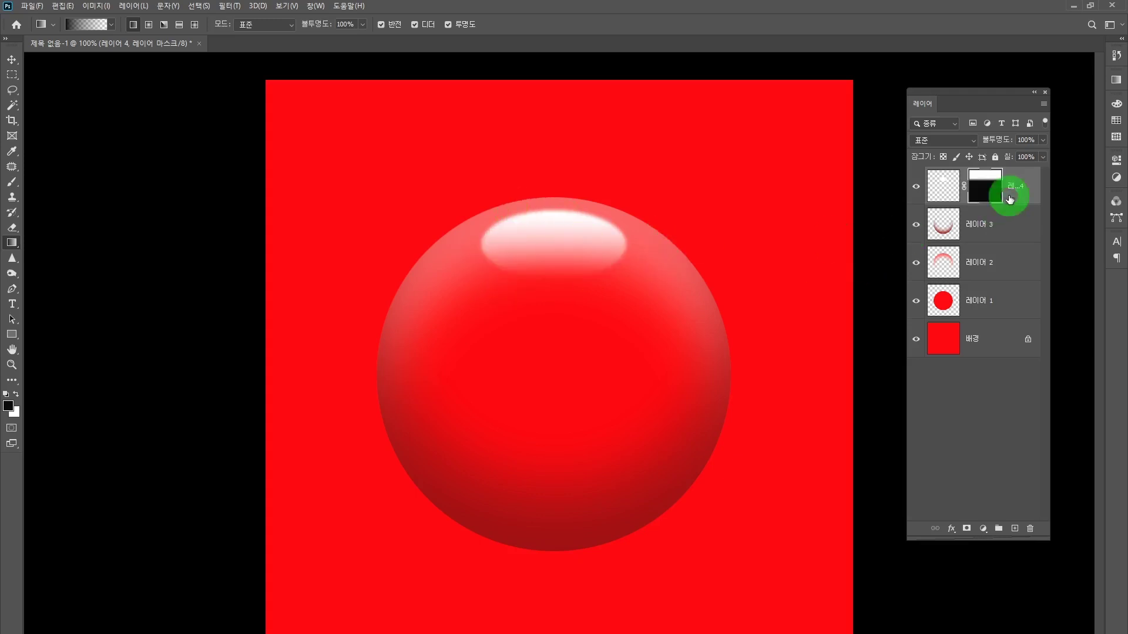
Try removing Layer 4's mask while applying its fade permanently to the layer
{"action": "left_click", "coordinate": [982, 186]}
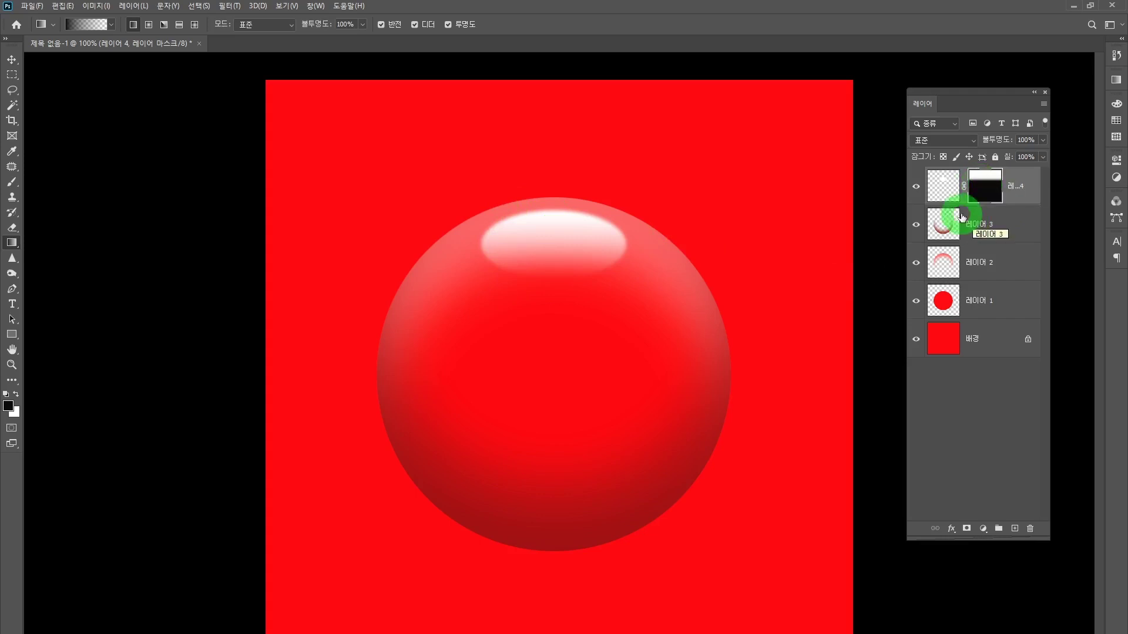
{"action": "left_click_drag", "start_coordinate": [993, 188], "coordinate": [1033, 530]}
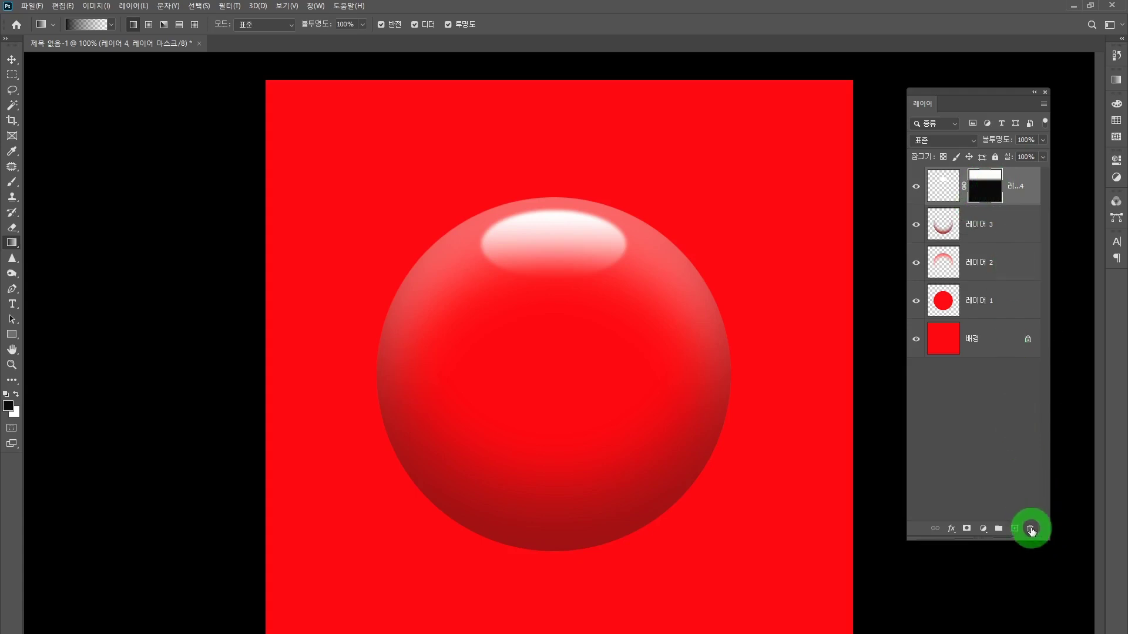
{"action": "left_click", "coordinate": [1031, 531]}
{"action": "left_click", "coordinate": [513, 170]}
Create a new layer directly above the background and load Layer 1's circle as a selection
{"action": "left_click", "coordinate": [980, 341]}
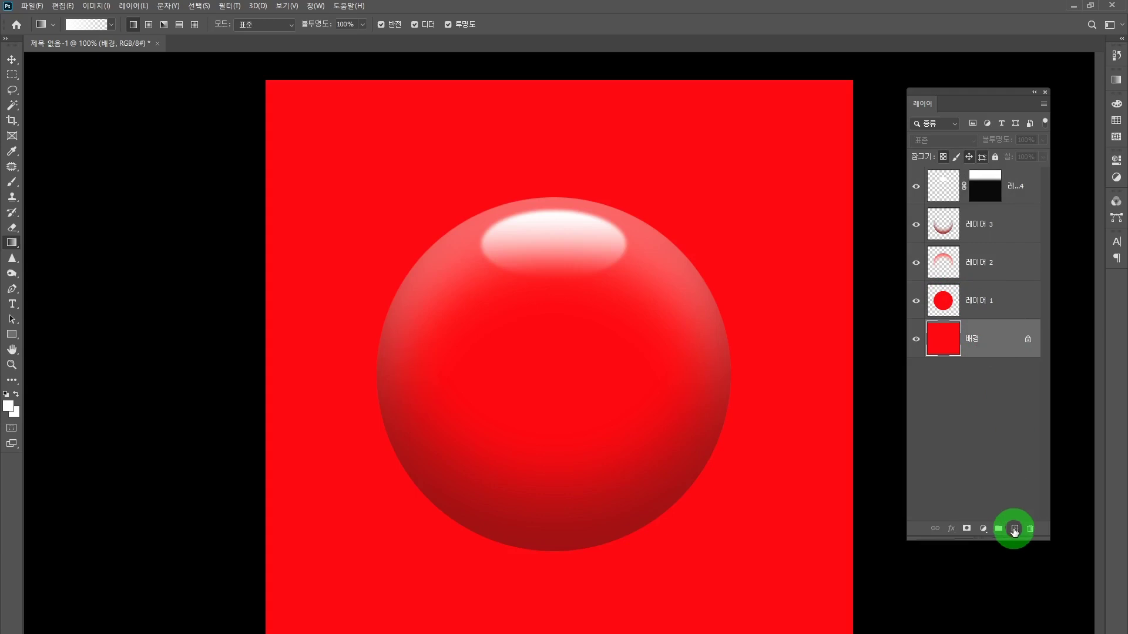
{"action": "left_click", "coordinate": [1014, 529]}
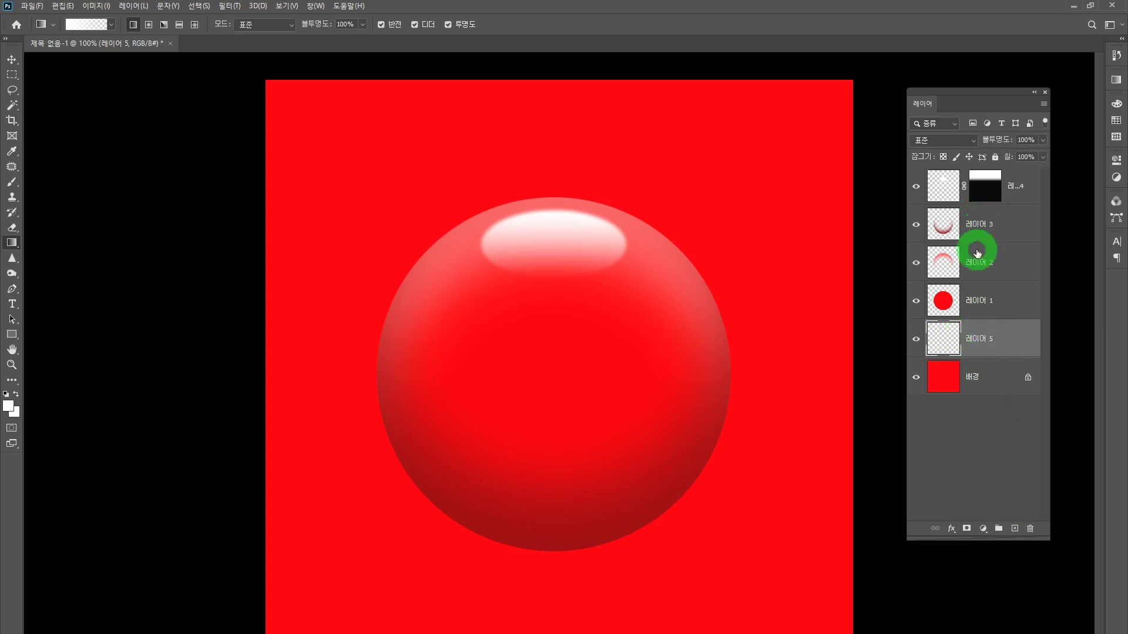
{"action": "mouse_move", "coordinate": [985, 340]}
{"action": "left_mouse_down"}
{"action": "mouse_move", "coordinate": [1003, 330]}
{"action": "mouse_move", "coordinate": [999, 274]}
{"action": "mouse_move", "coordinate": [987, 300]}
{"action": "mouse_move", "coordinate": [992, 245]}
{"action": "mouse_move", "coordinate": [985, 350]}
{"action": "left_mouse_up"}
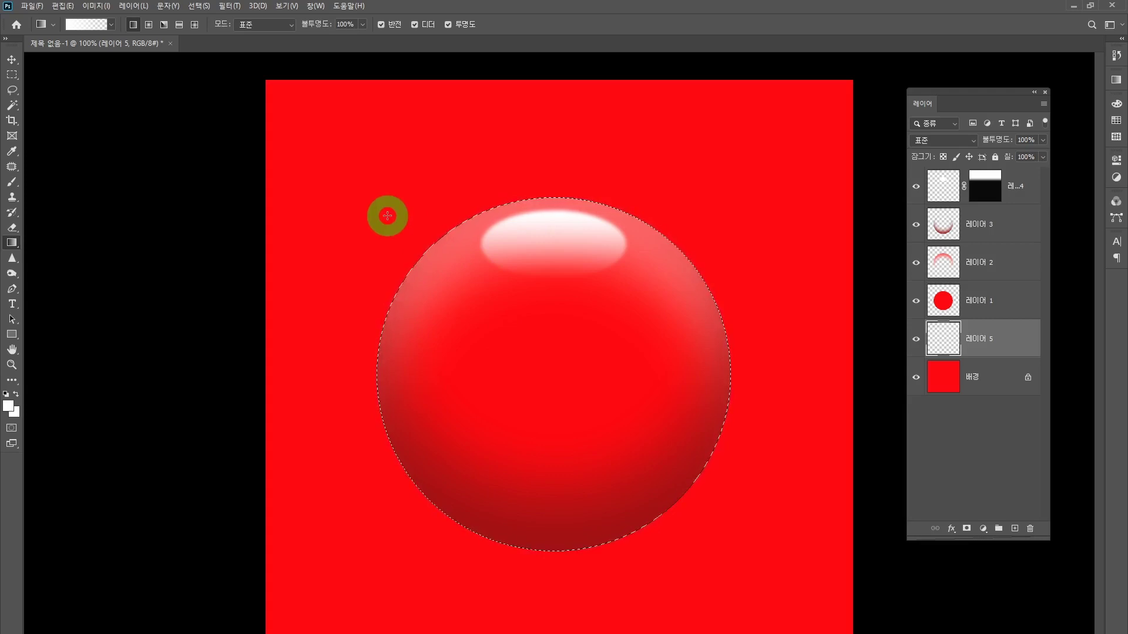
Feather the circular selection by 3 pixels
{"action": "key", "text": "shift+F6"}
{"action": "left_click", "coordinate": [557, 251]}
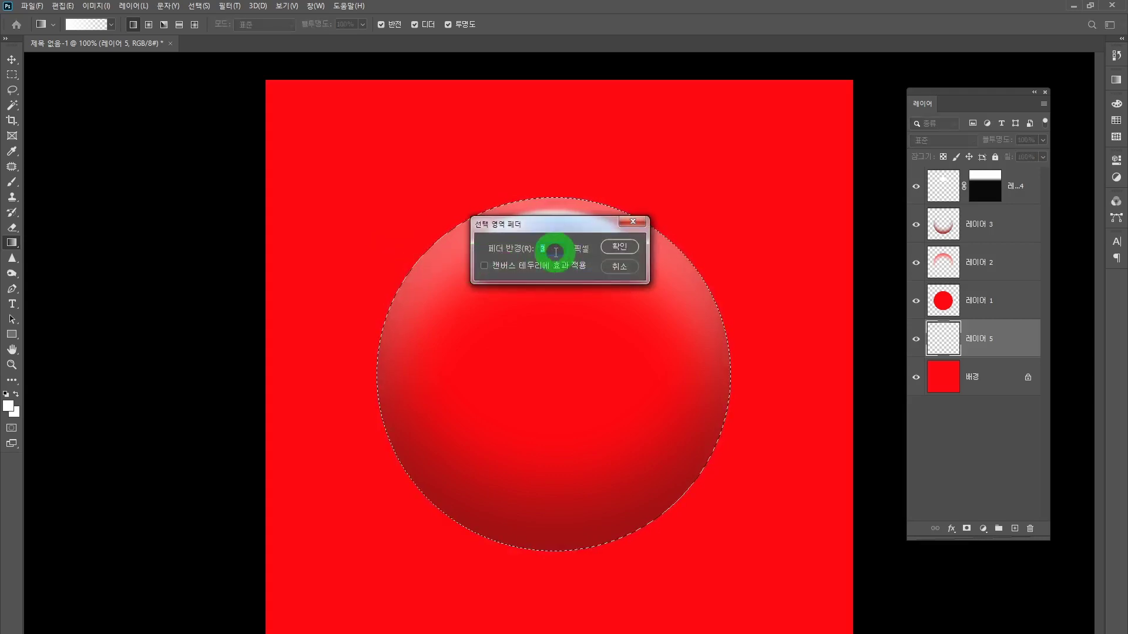
{"action": "left_click", "coordinate": [612, 245]}
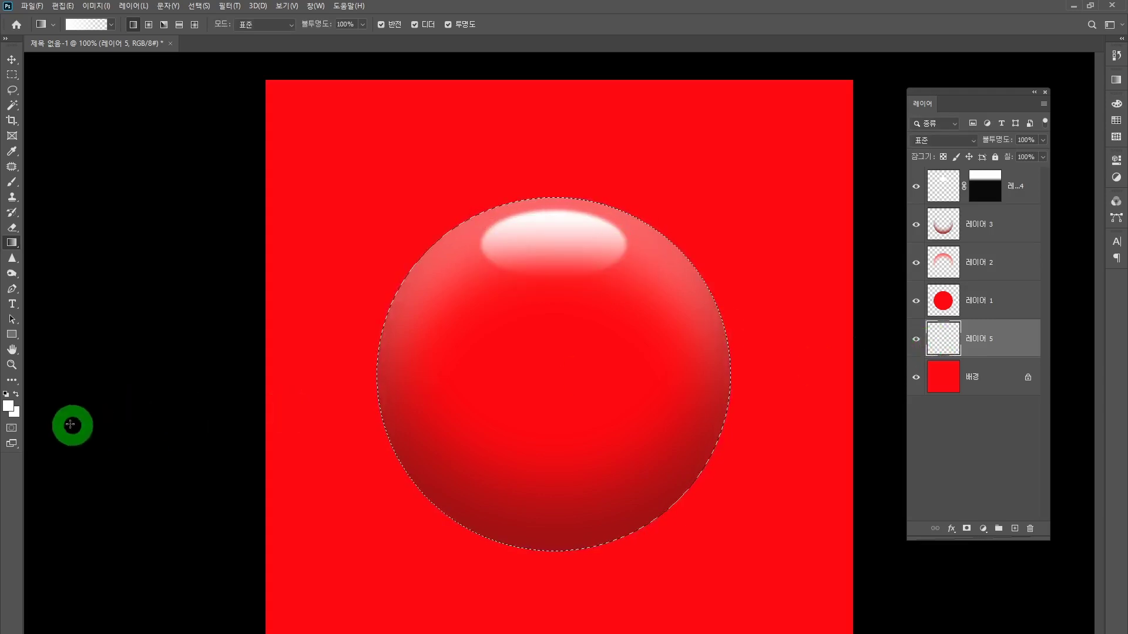
Set the foreground colour to dark red 661919, fill the circular selection on Layer 5 with it, and deselect
{"action": "left_click", "coordinate": [9, 408]}
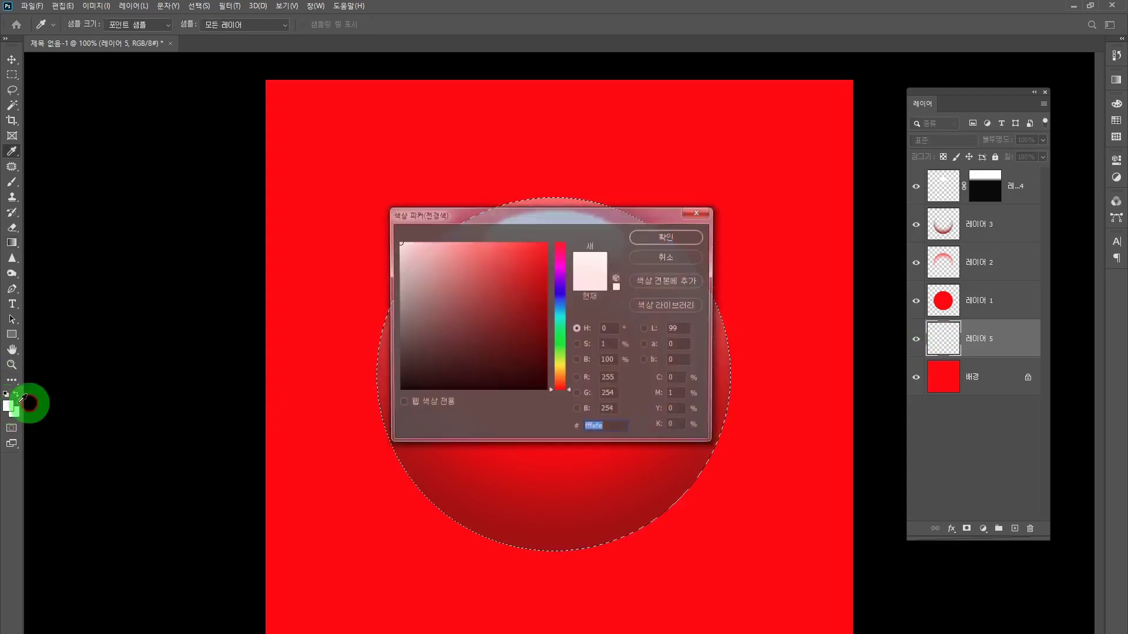
{"action": "left_click", "coordinate": [540, 315]}
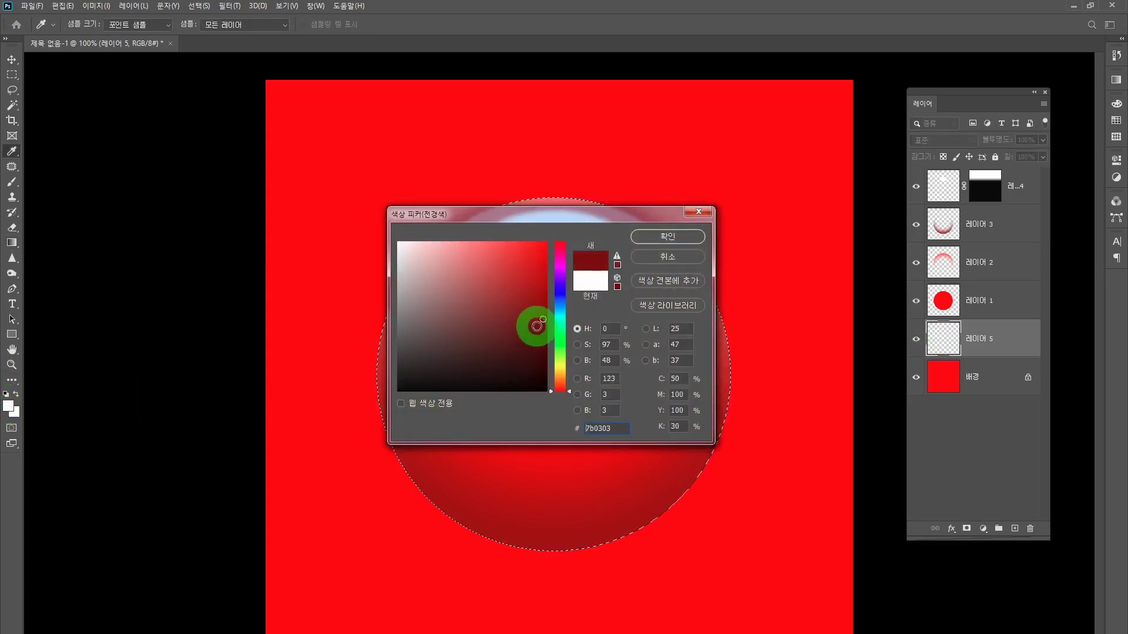
{"action": "left_click_drag", "start_coordinate": [532, 327], "coordinate": [523, 328]}
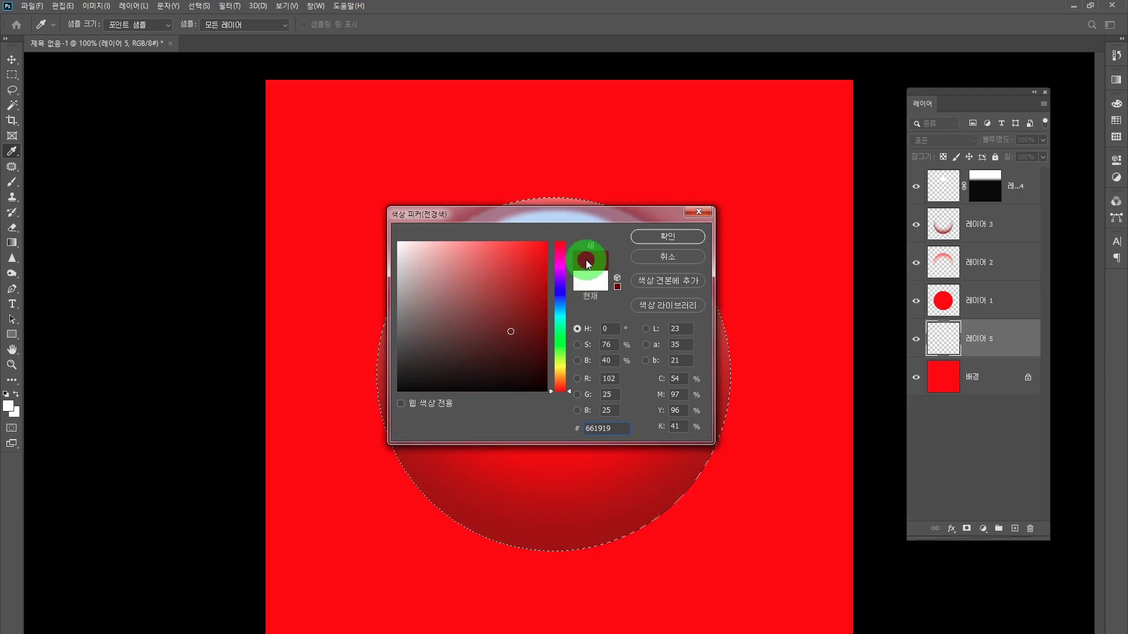
{"action": "left_click", "coordinate": [667, 238]}
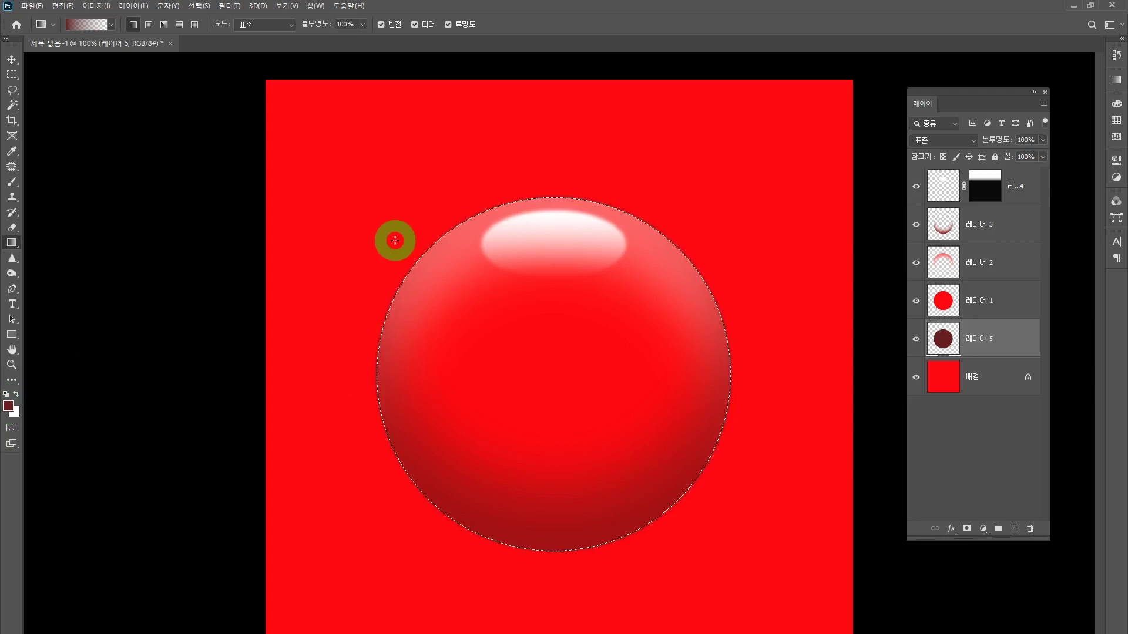
{"action": "key", "text": "ctrl+d"}
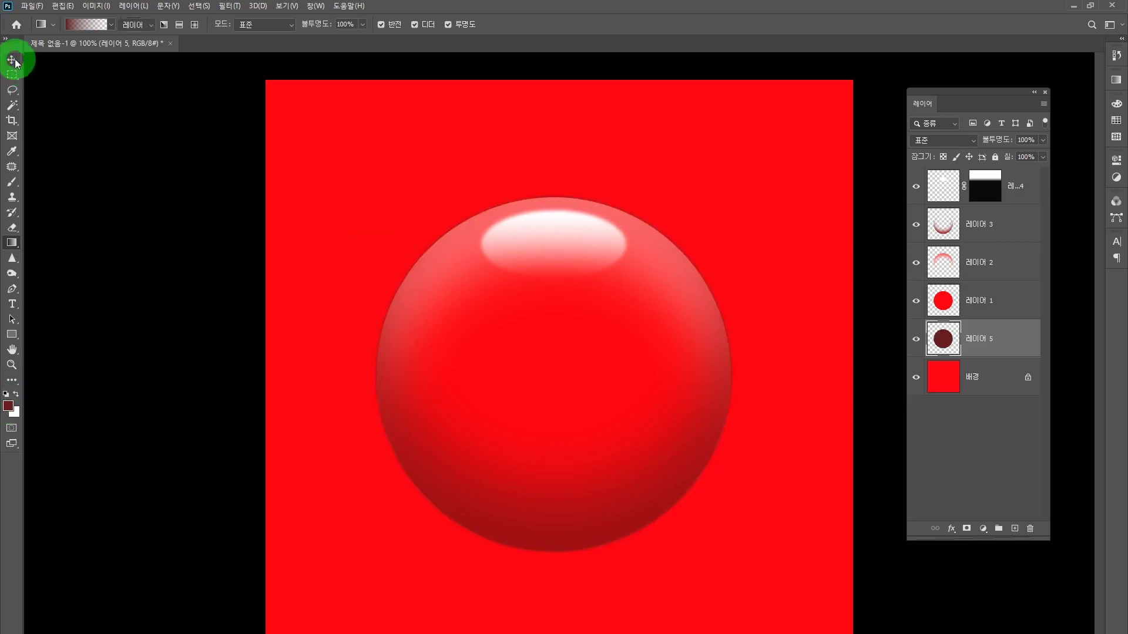
Move Layer 5's dark red circle straight down so it shows below the sphere, and stretch its height downward to about 110%
{"action": "left_click", "coordinate": [12, 60]}
{"action": "left_click_drag", "start_coordinate": [554, 227], "coordinate": [553, 277]}
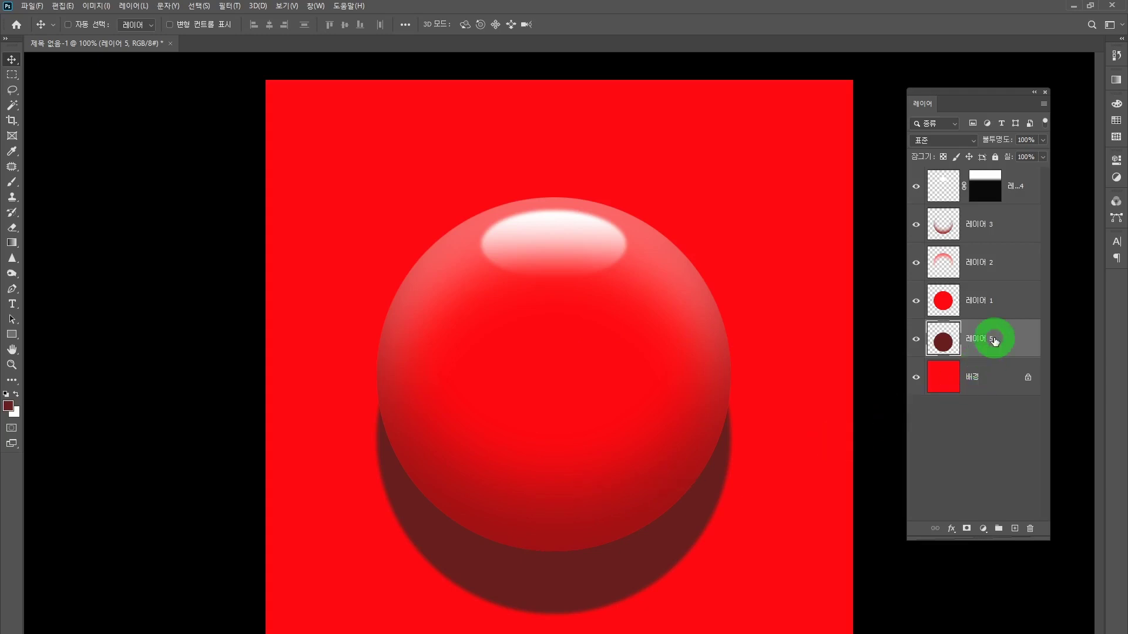
{"action": "left_click", "coordinate": [943, 344]}
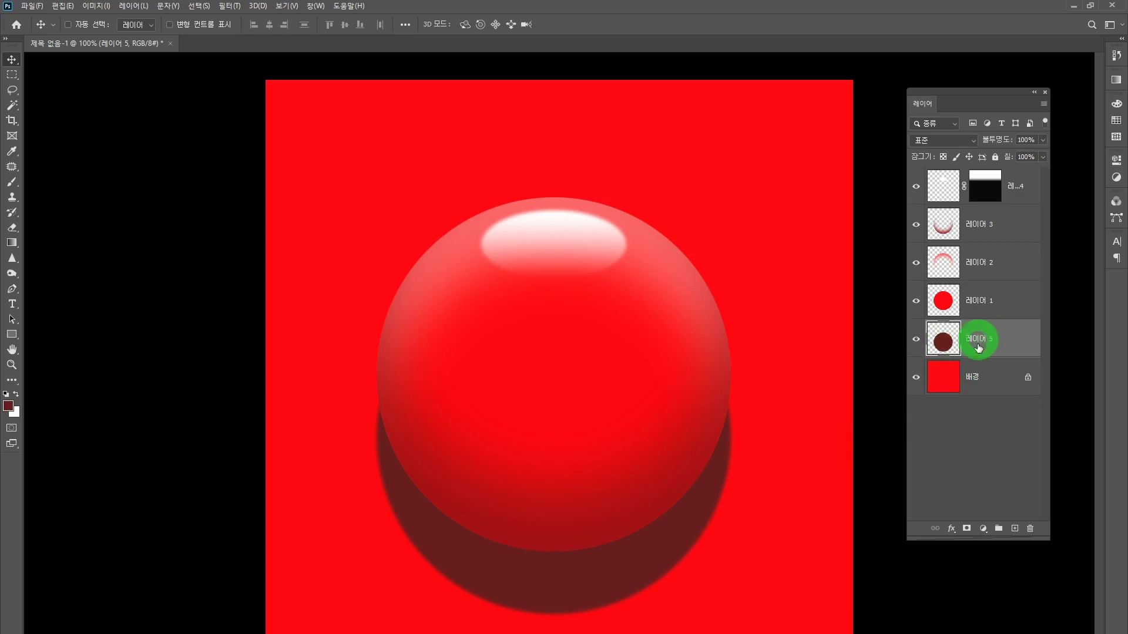
{"action": "left_click", "coordinate": [63, 6]}
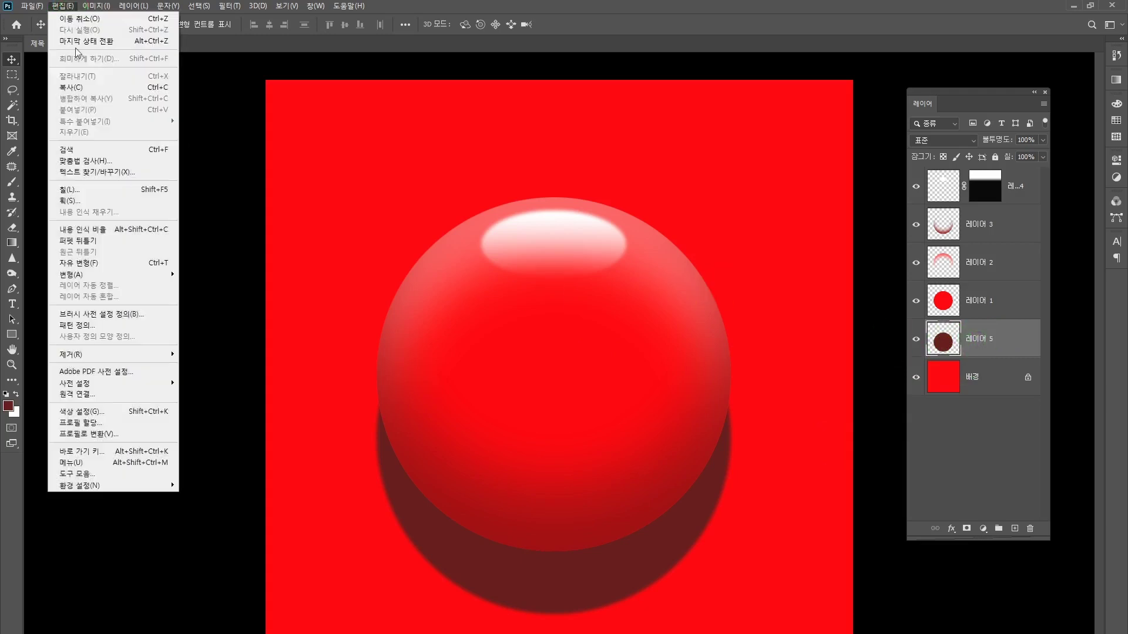
{"action": "left_click", "coordinate": [86, 262]}
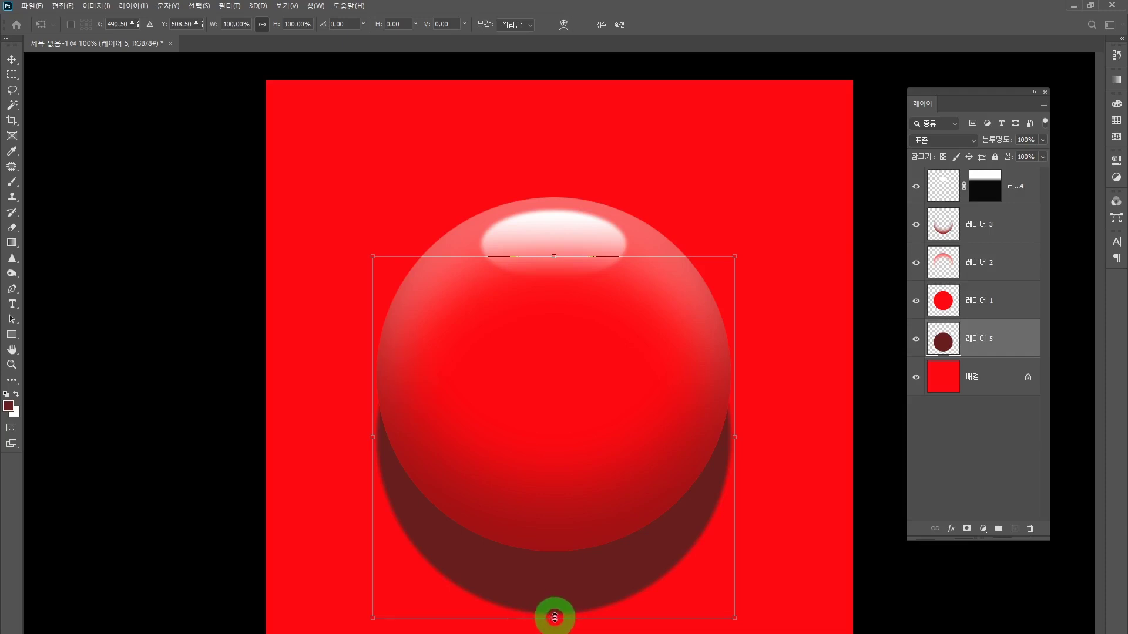
{"action": "left_click_drag", "start_coordinate": [554, 618], "coordinate": [554, 633]}
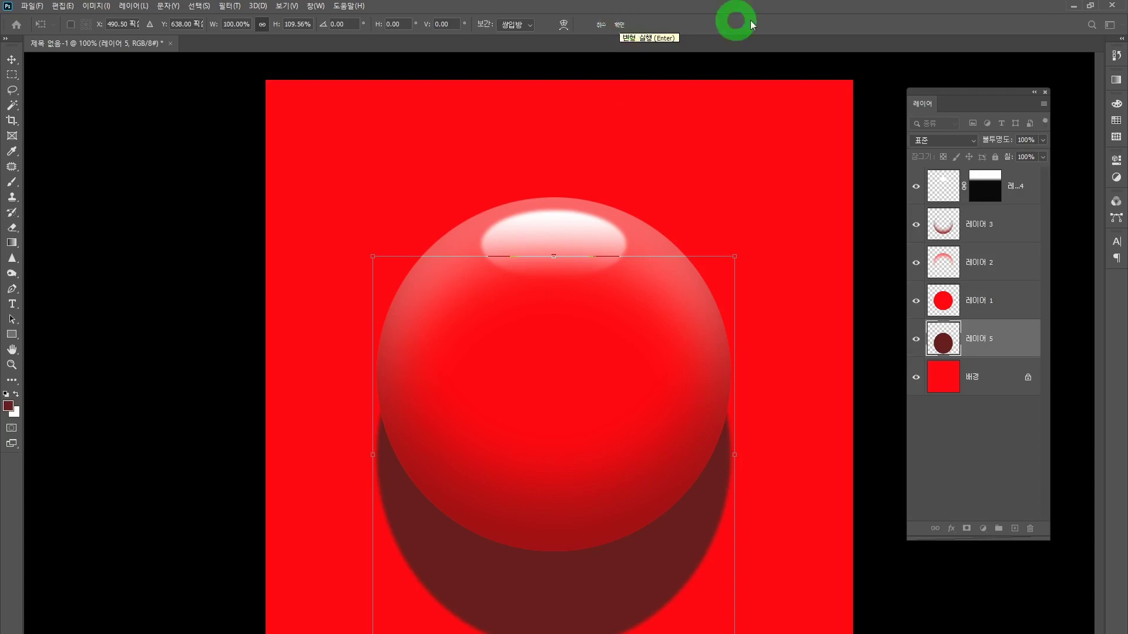
{"action": "left_click", "coordinate": [1092, 6]}
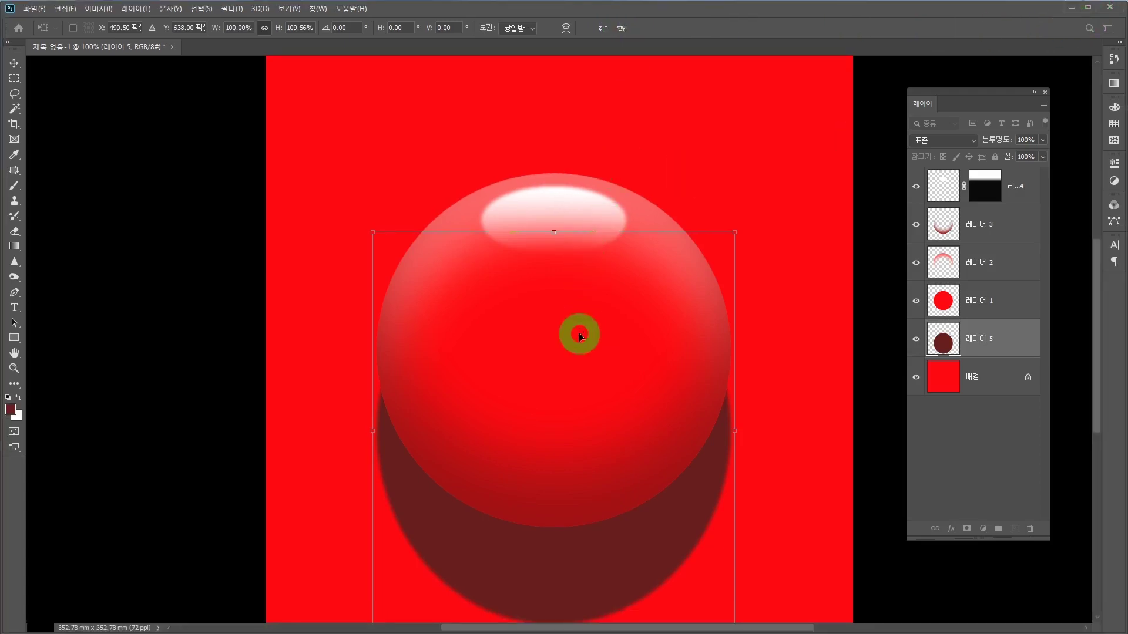
{"action": "key", "text": "ctrl+minus"}
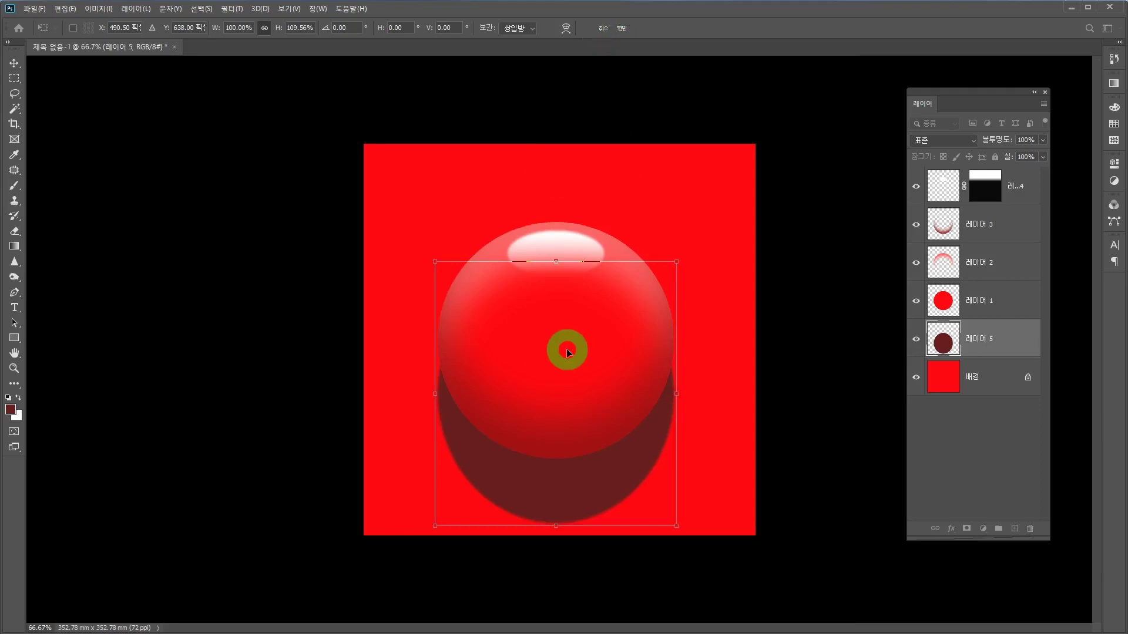
{"action": "left_click", "coordinate": [622, 28]}
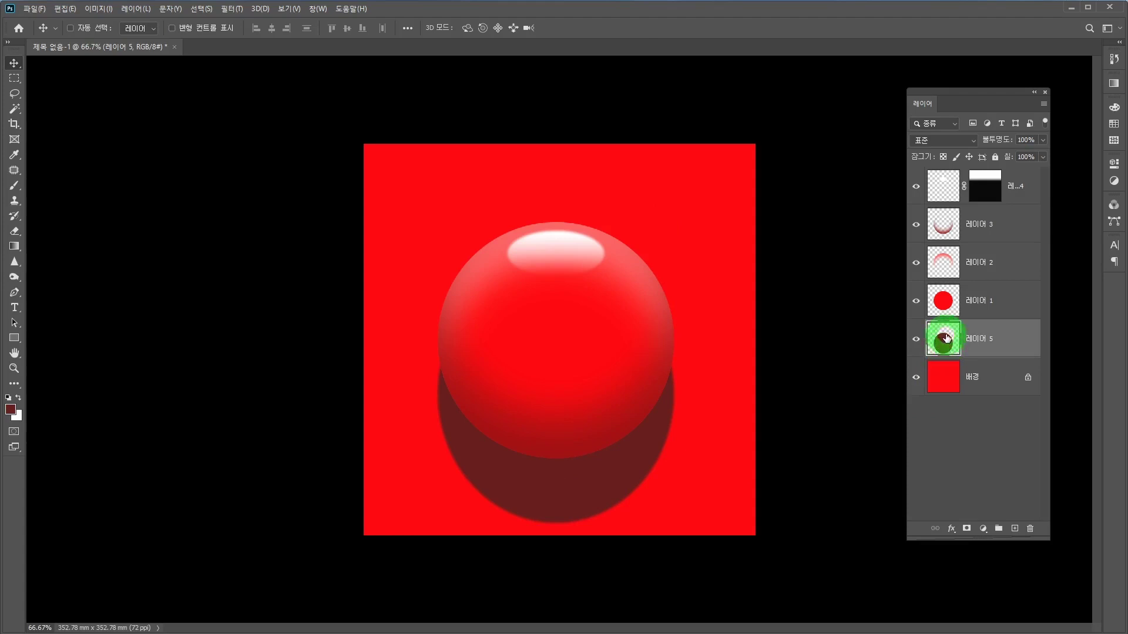
Add a layer mask to Layer 5 and fade out the shadow's lower end with a vertical black-to-transparent gradient
{"action": "left_click", "coordinate": [967, 529]}
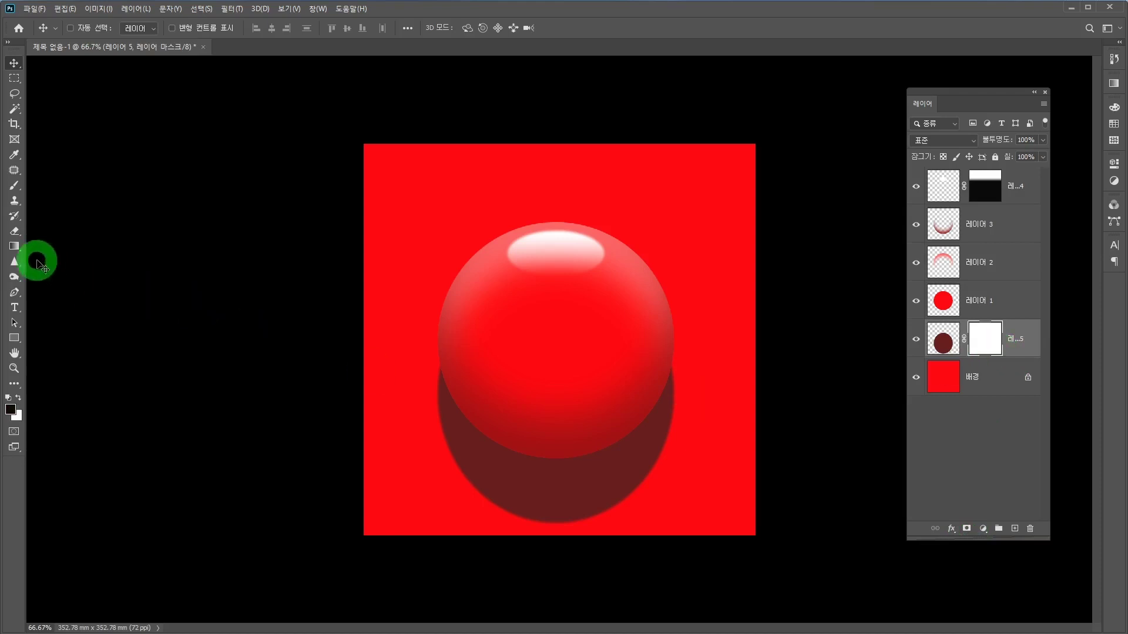
{"action": "left_click", "coordinate": [14, 247]}
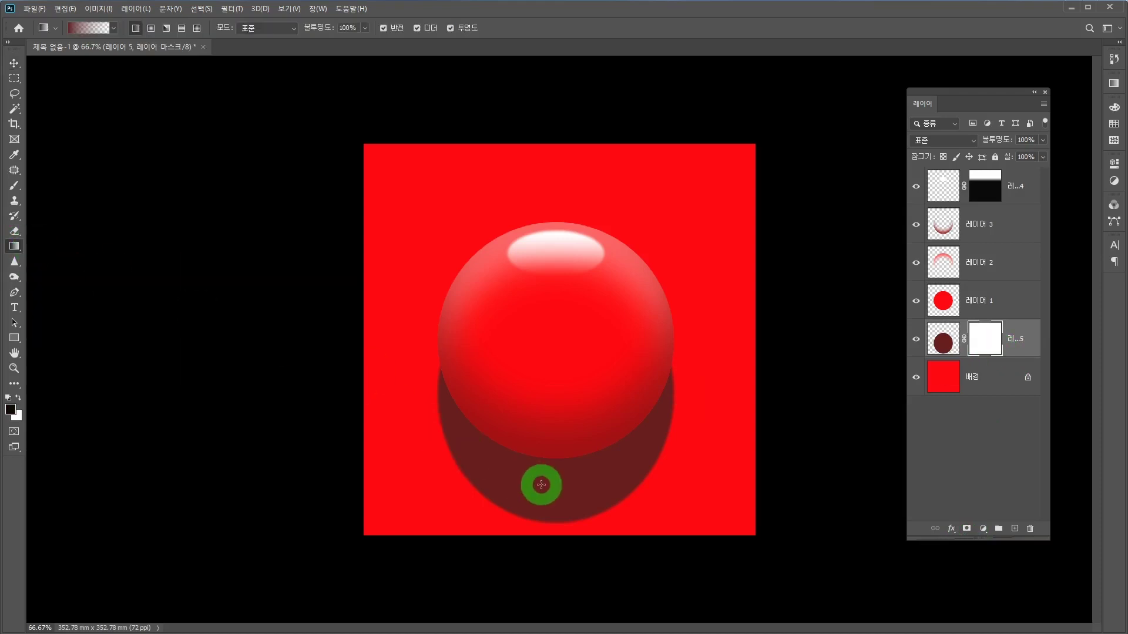
{"action": "left_click_drag", "start_coordinate": [548, 497], "coordinate": [557, 520]}
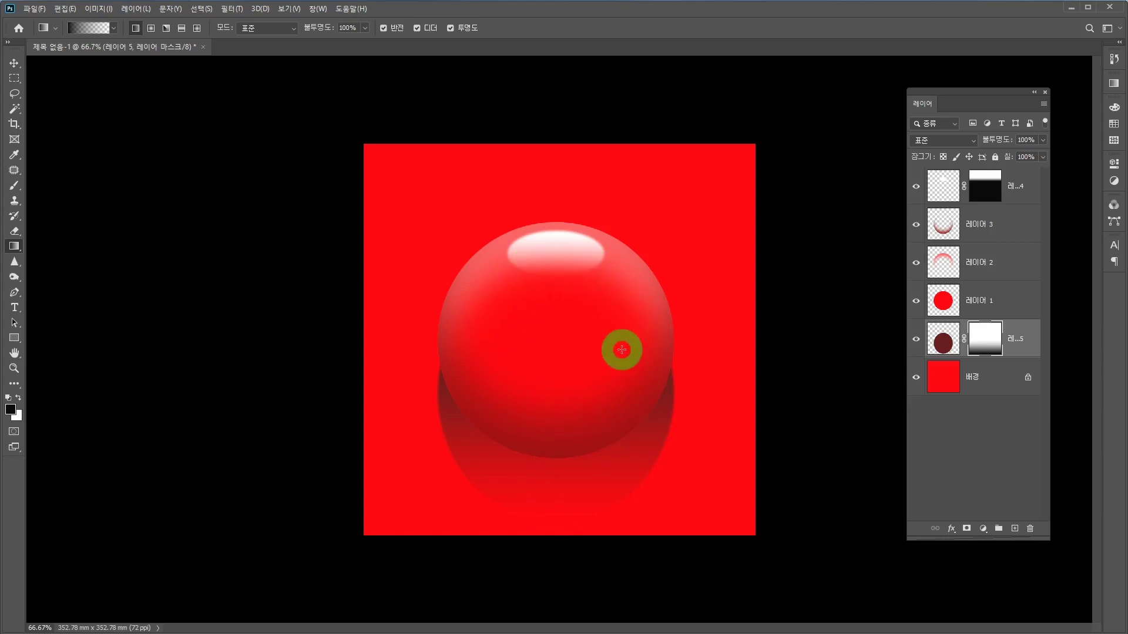
Load Layer 1's circle as a selection and scale the selection to 63.70% about its centre
{"action": "left_click", "coordinate": [942, 309]}
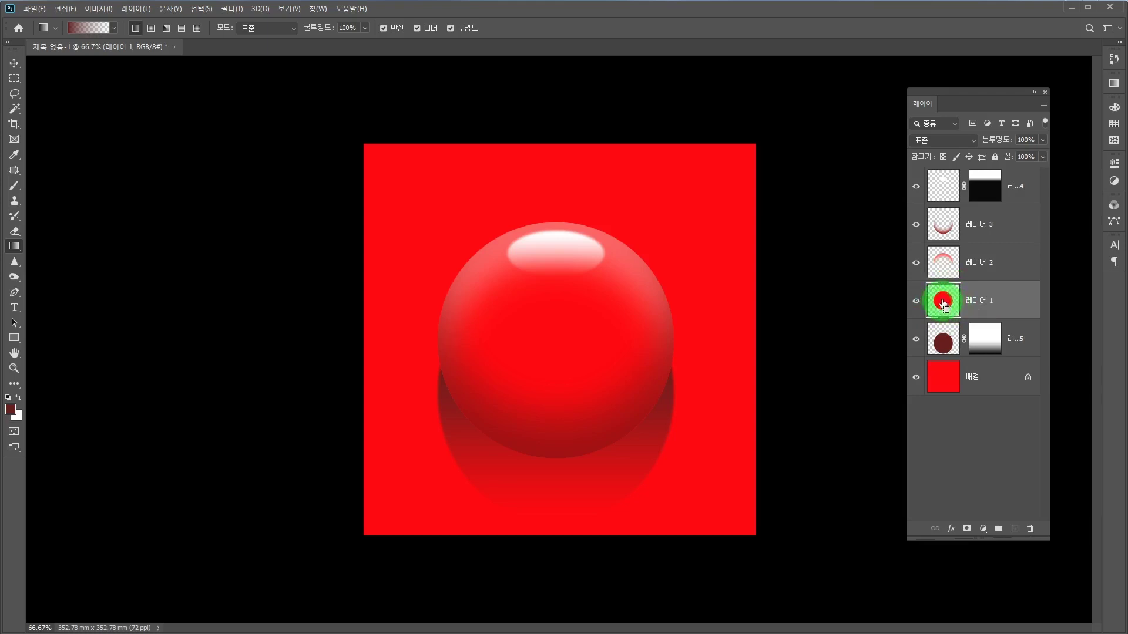
{"action": "left_click", "coordinate": [943, 304], "text": "ctrl"}
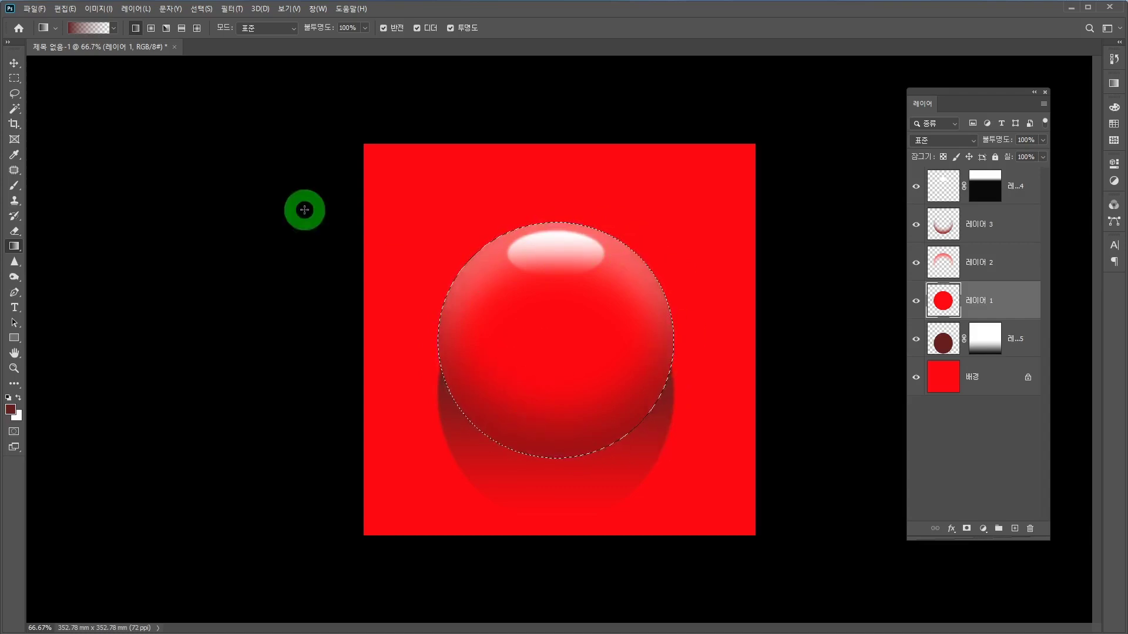
{"action": "left_click", "coordinate": [204, 10]}
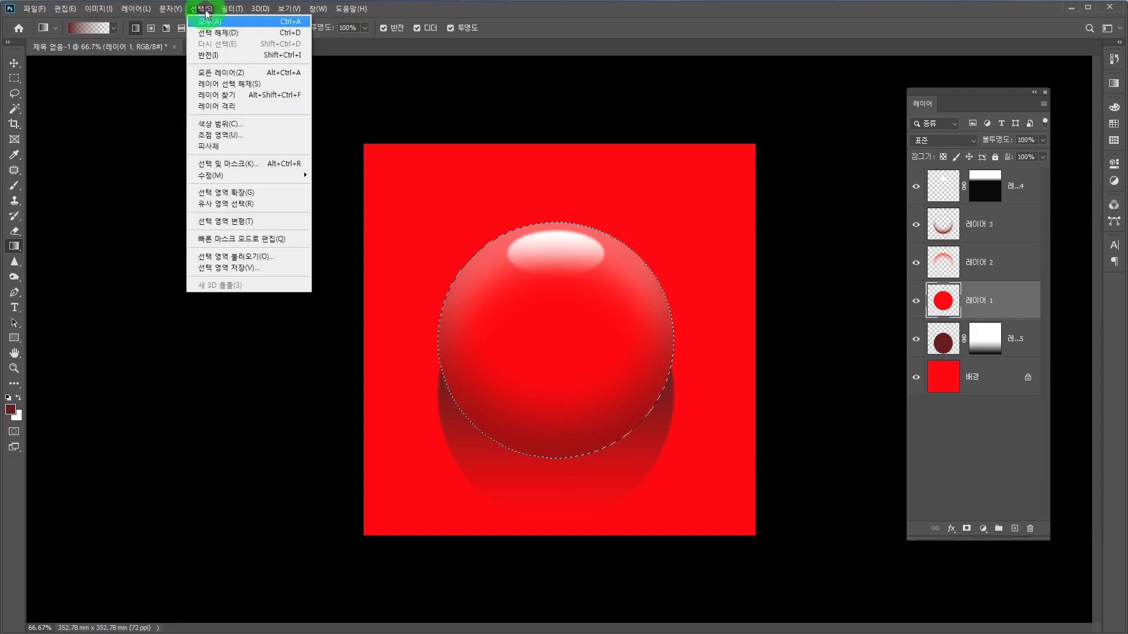
{"action": "left_click", "coordinate": [226, 224]}
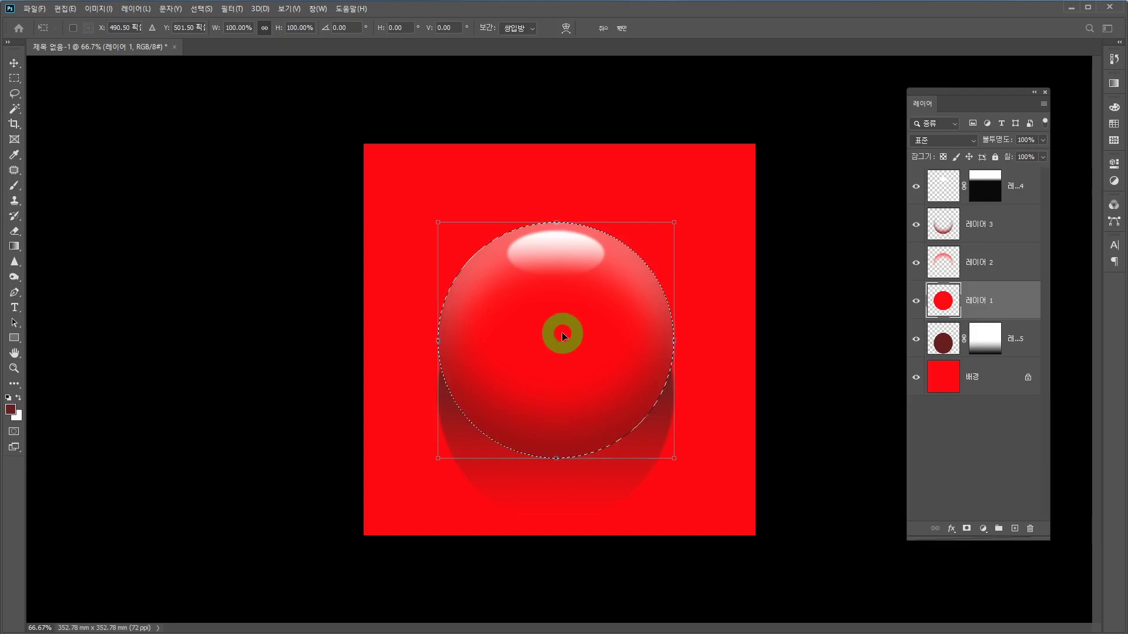
{"action": "left_click_drag", "start_coordinate": [674, 459], "coordinate": [631, 415]}
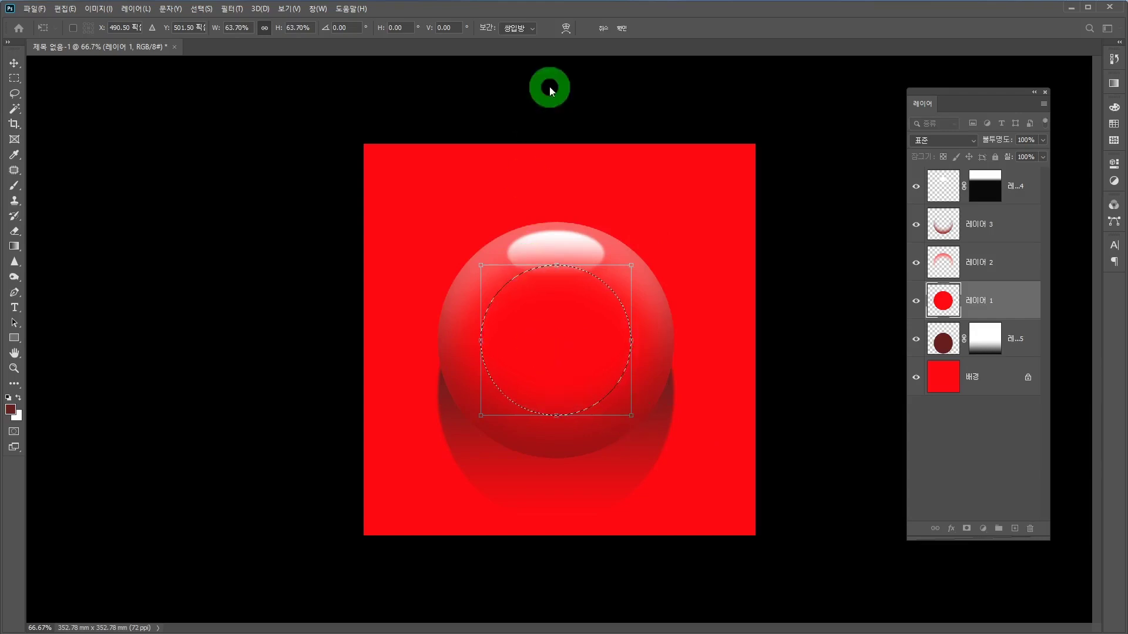
{"action": "left_click", "coordinate": [622, 31]}
{"action": "key", "text": "g"}
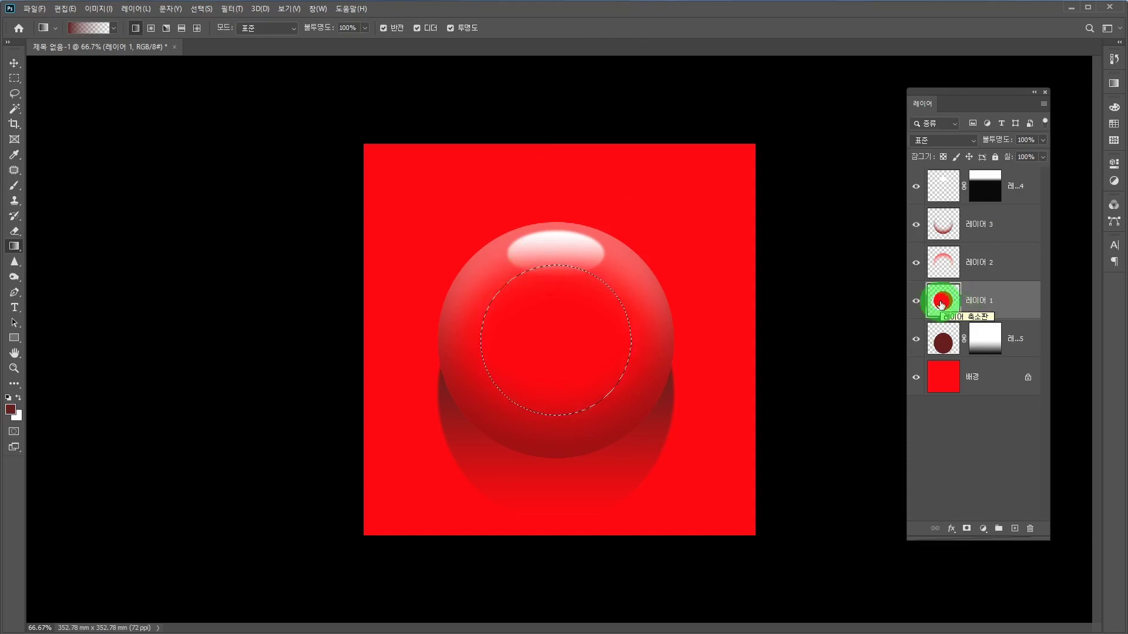
Feather the circular selection by 40 pixels and delete the selected centre of Layer 1
{"action": "key", "text": "Delete"}
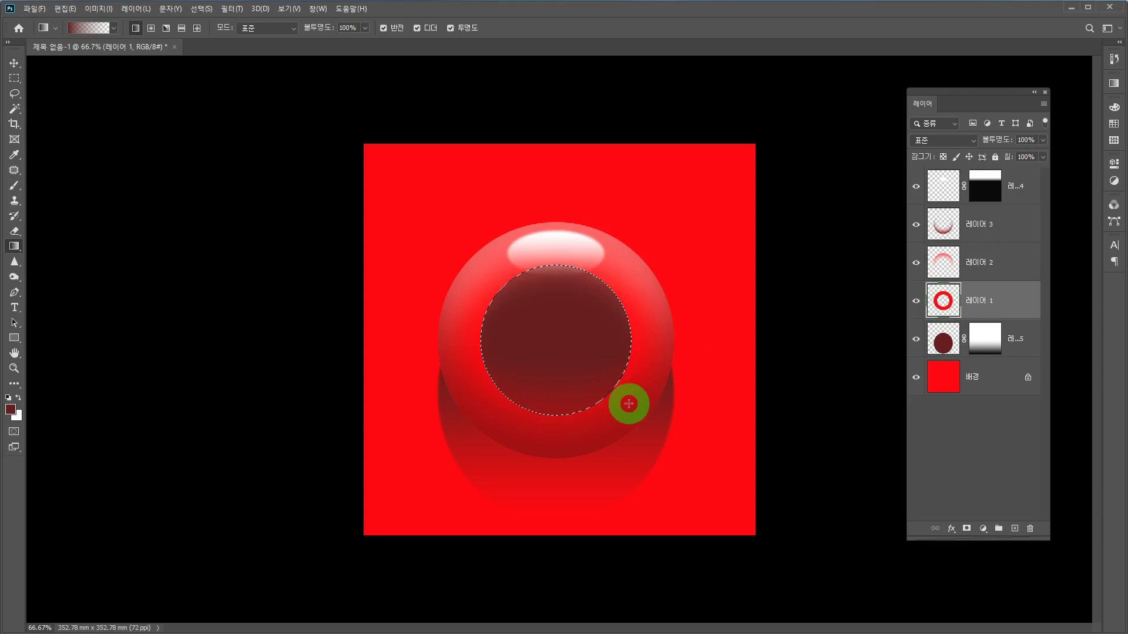
{"action": "key", "text": "ctrl+z"}
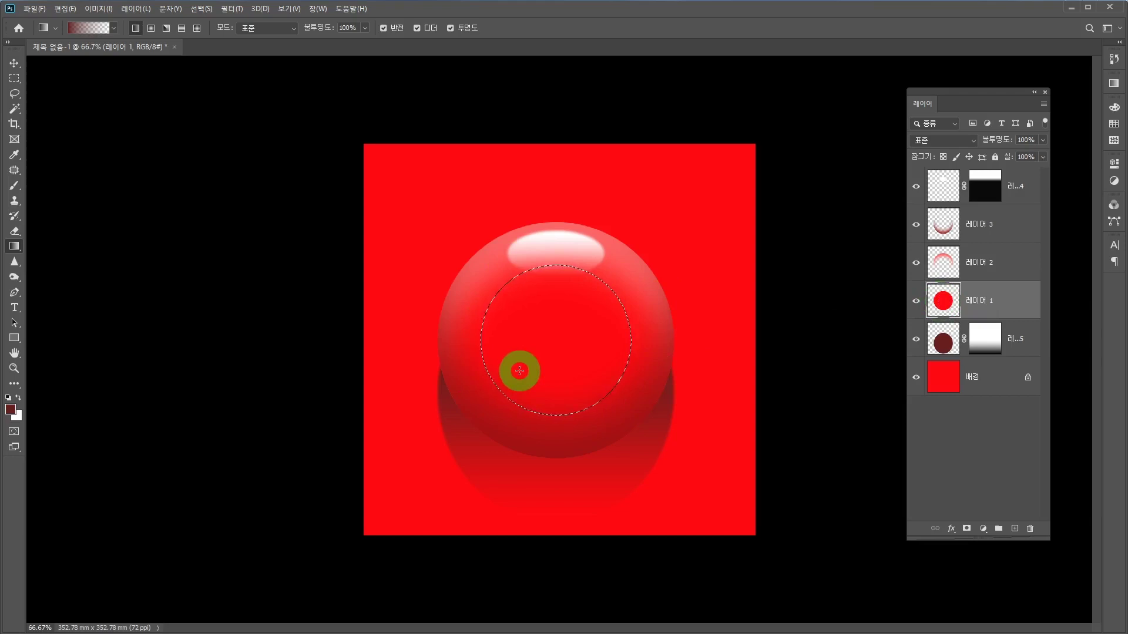
{"action": "key", "text": "shift+F6"}
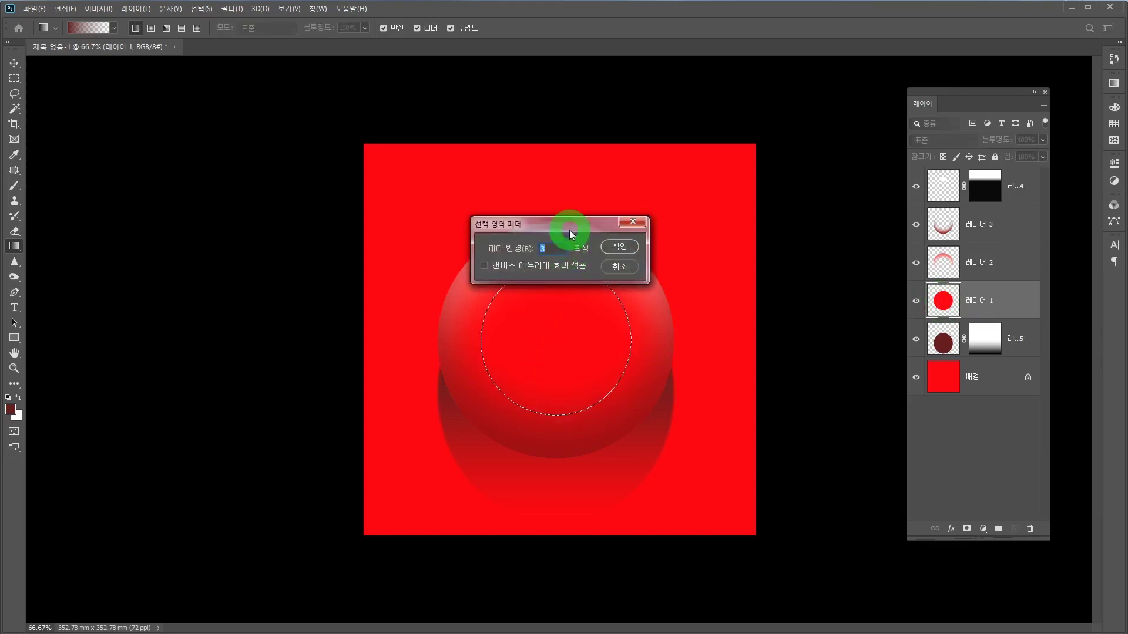
{"action": "left_click_drag", "start_coordinate": [570, 232], "coordinate": [615, 171]}
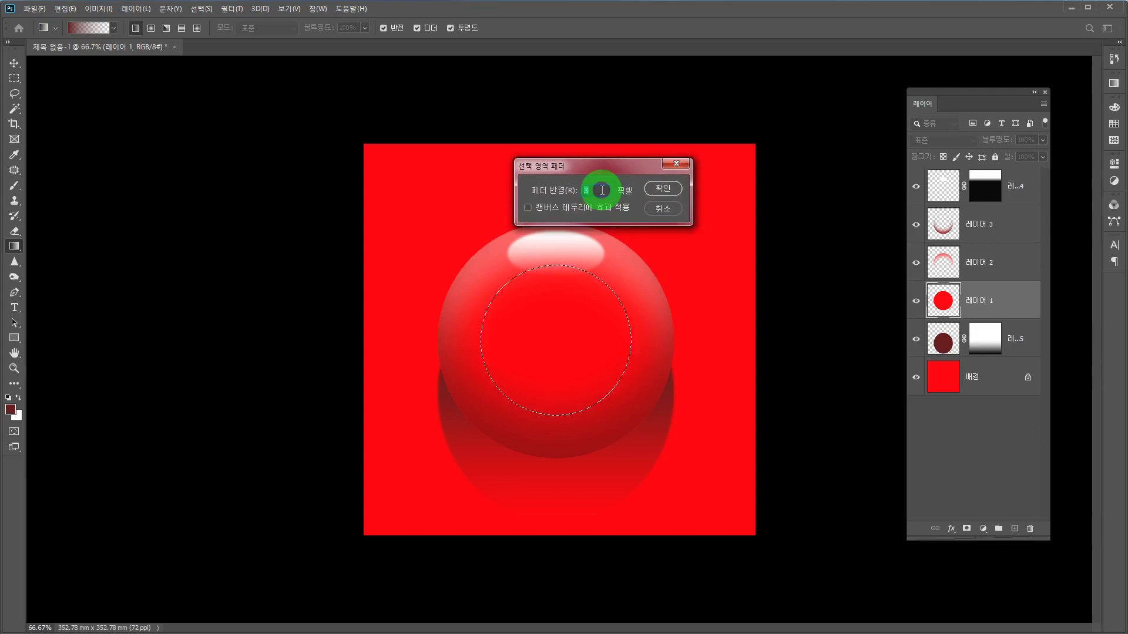
{"action": "type", "text": "40"}
{"action": "left_click", "coordinate": [661, 187]}
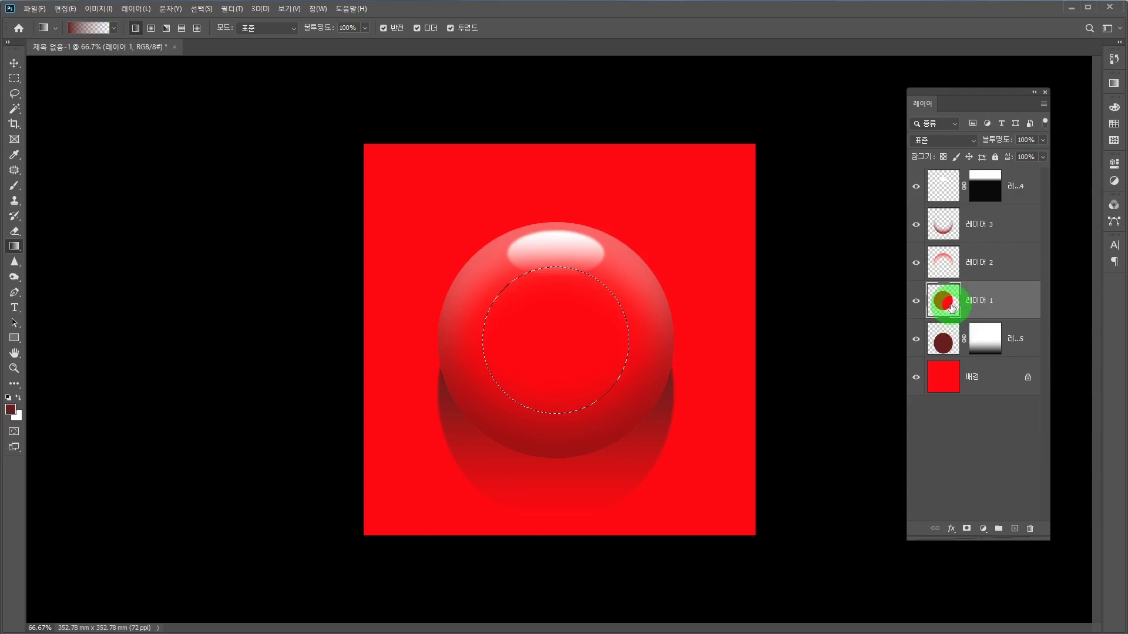
{"action": "key", "text": "alt+BackSpace"}
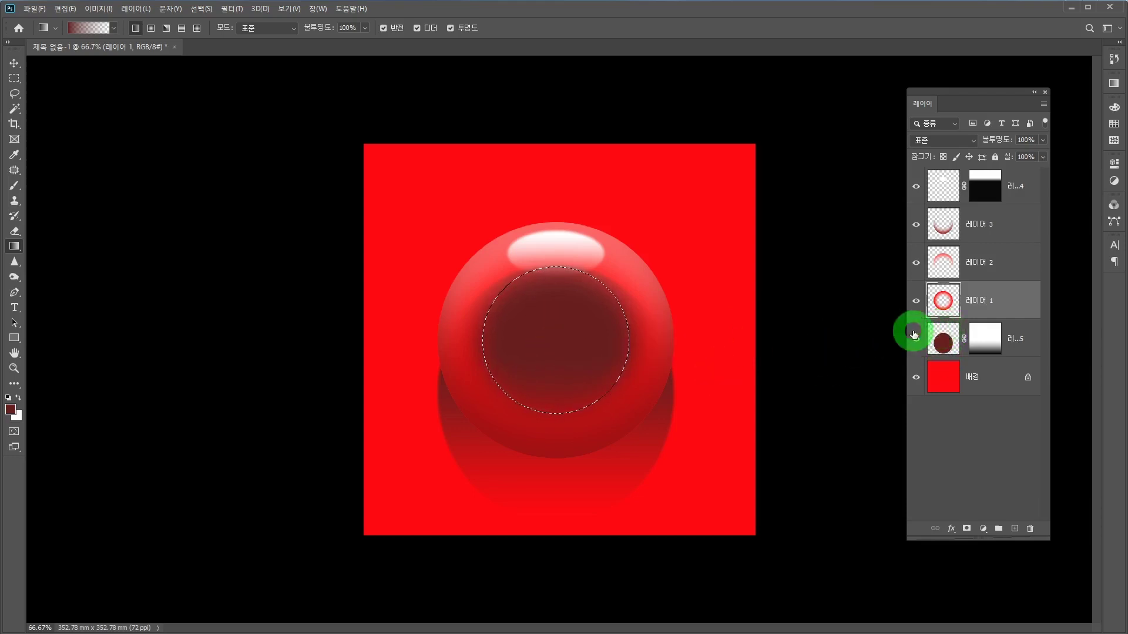
Shift the feathered circular selection slightly downward, delete that area from Layer 5, and deselect
{"action": "left_click", "coordinate": [941, 340]}
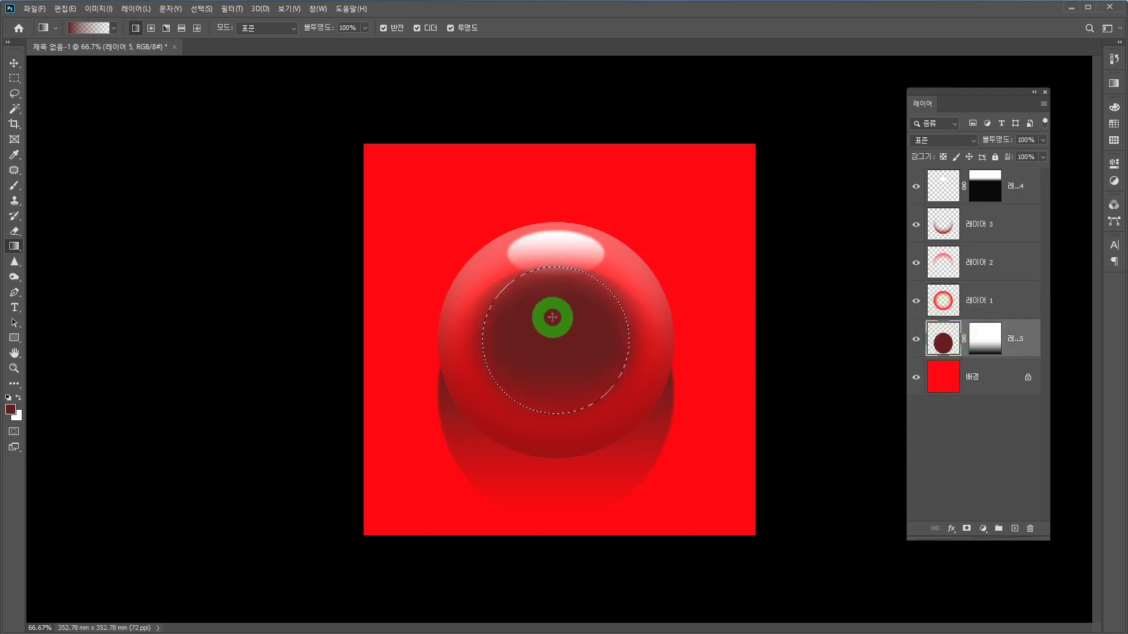
{"action": "left_click_drag", "start_coordinate": [554, 318], "coordinate": [554, 332]}
{"action": "left_click", "coordinate": [16, 78]}
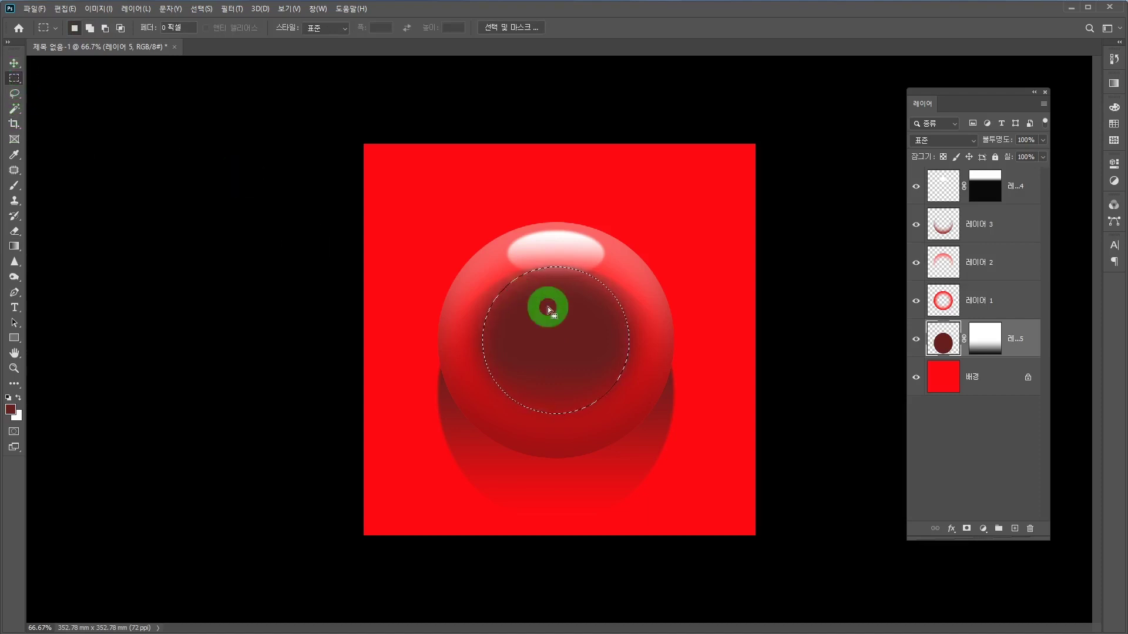
{"action": "left_click_drag", "start_coordinate": [552, 329], "coordinate": [555, 350]}
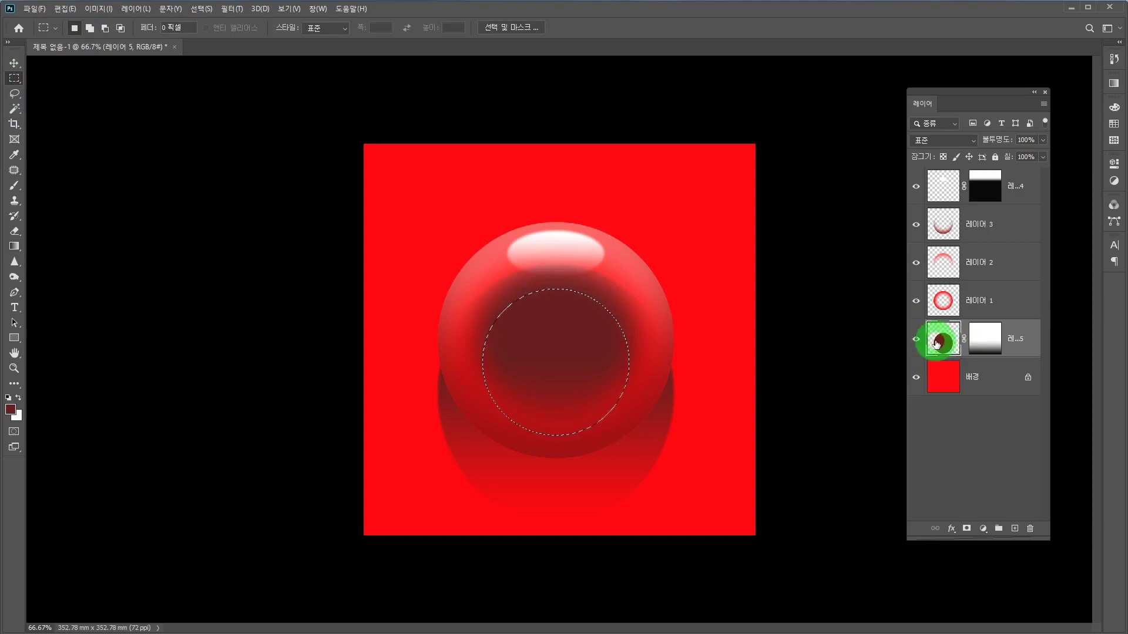
{"action": "key", "text": "Delete"}
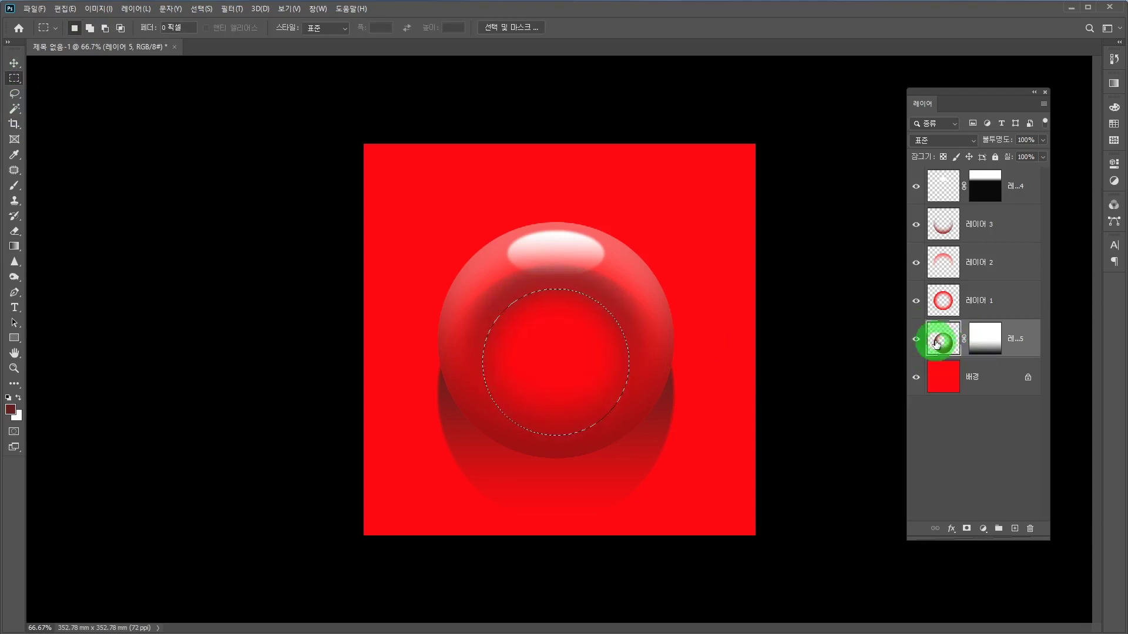
{"action": "key", "text": "ctrl+d"}
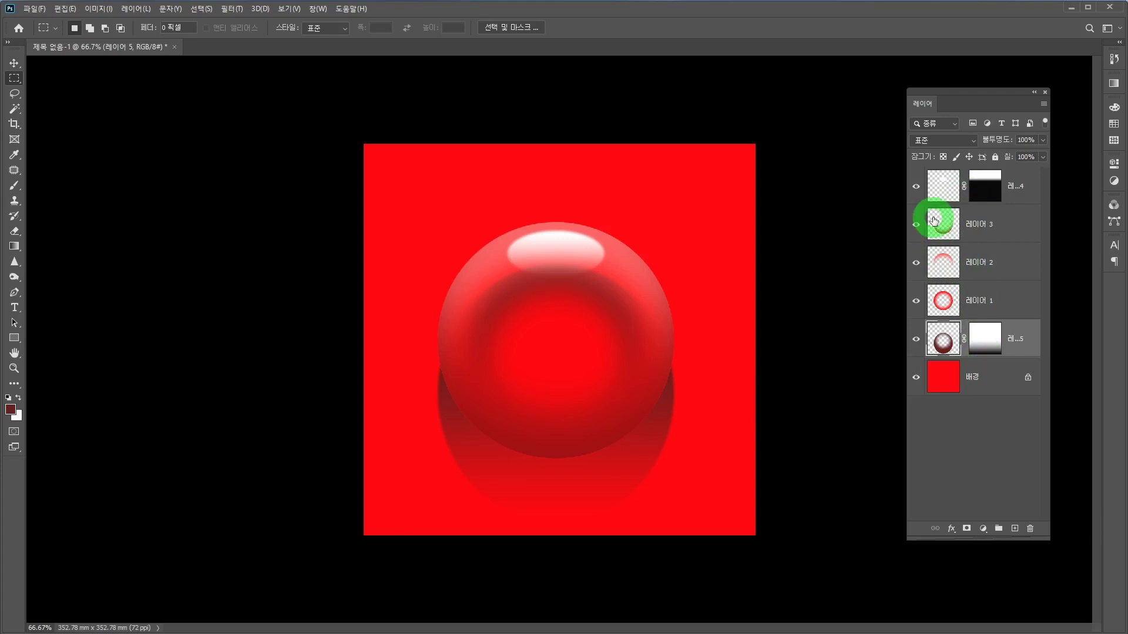
Hide Layers 4, 3, 2, 1 and 5 in turn and show them all again to examine each layer's contribution
{"action": "left_click", "coordinate": [917, 187]}
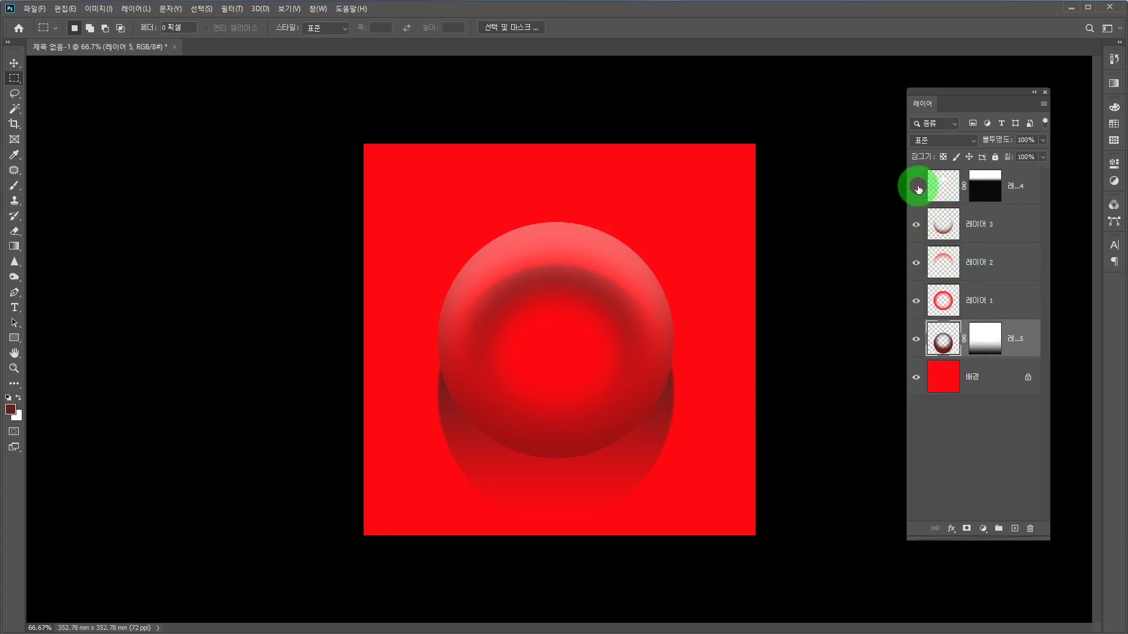
{"action": "left_click", "coordinate": [917, 227]}
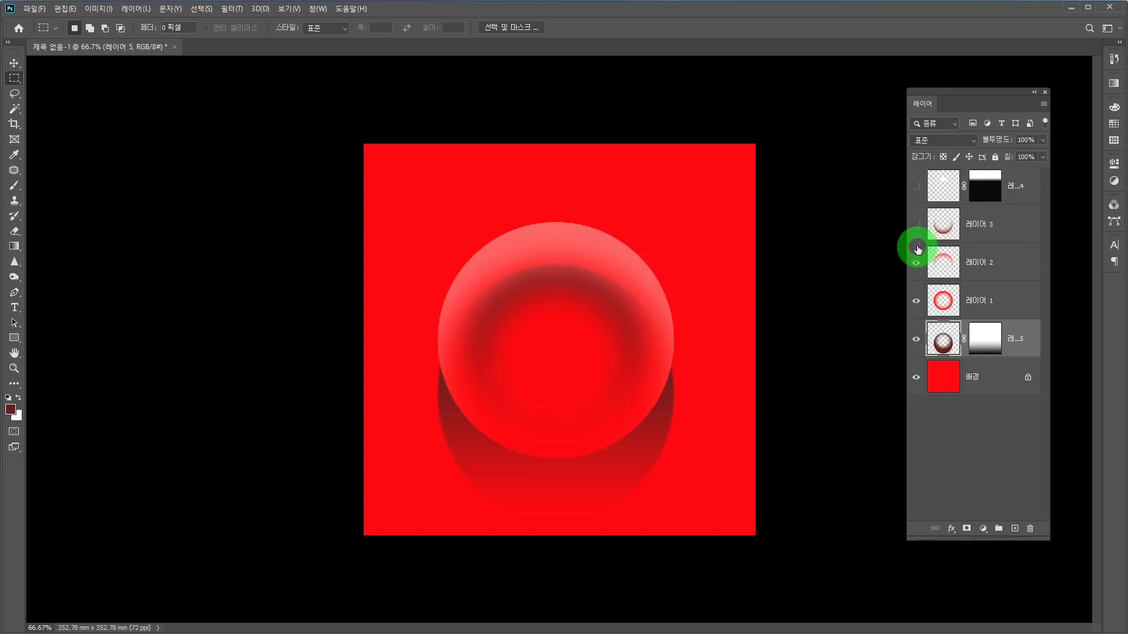
{"action": "left_click", "coordinate": [917, 263]}
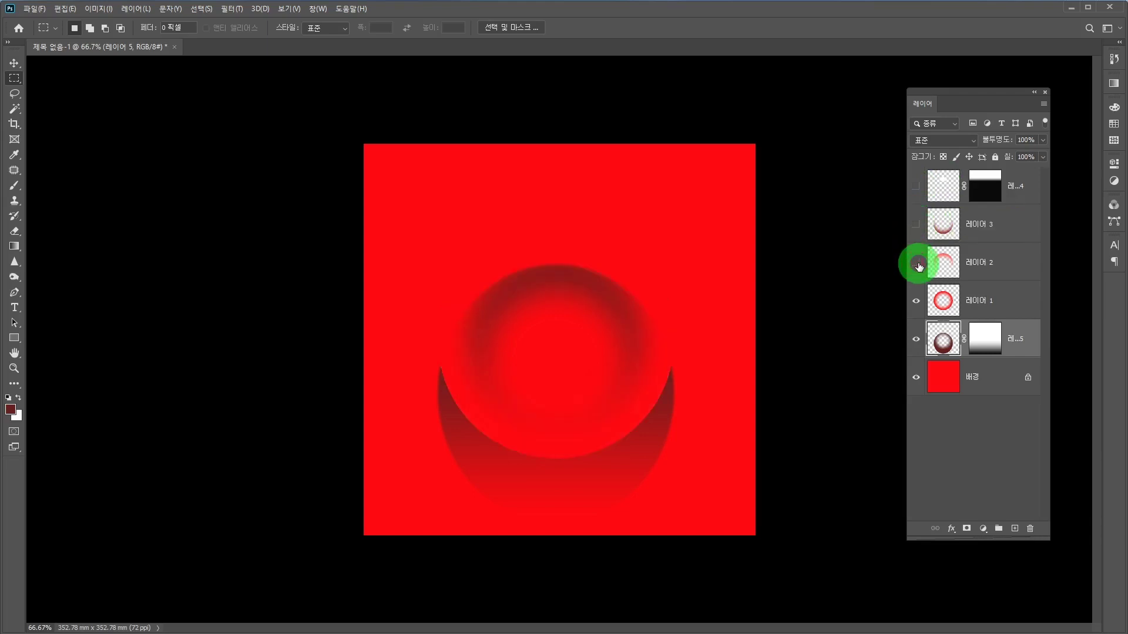
{"action": "left_click", "coordinate": [916, 304]}
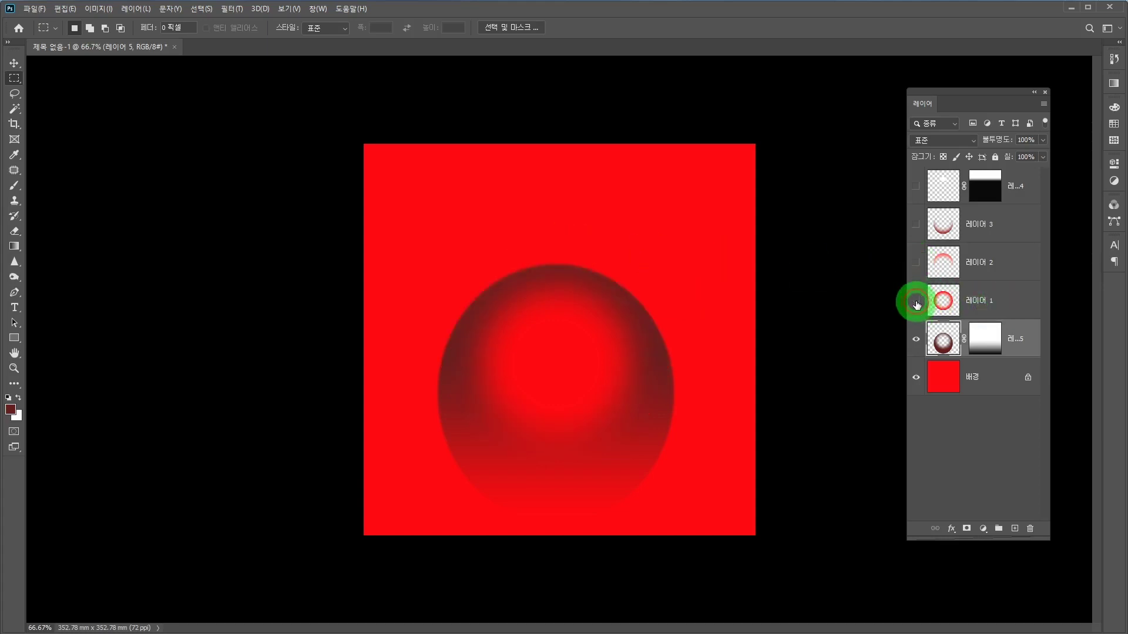
{"action": "left_click", "coordinate": [917, 304]}
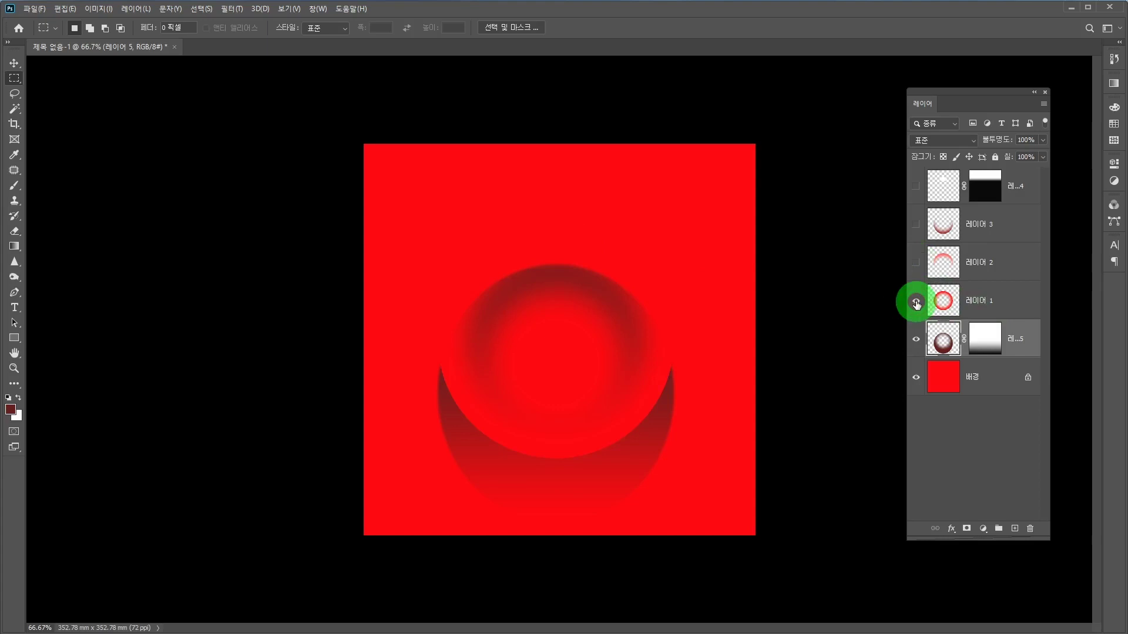
{"action": "left_click", "coordinate": [917, 304]}
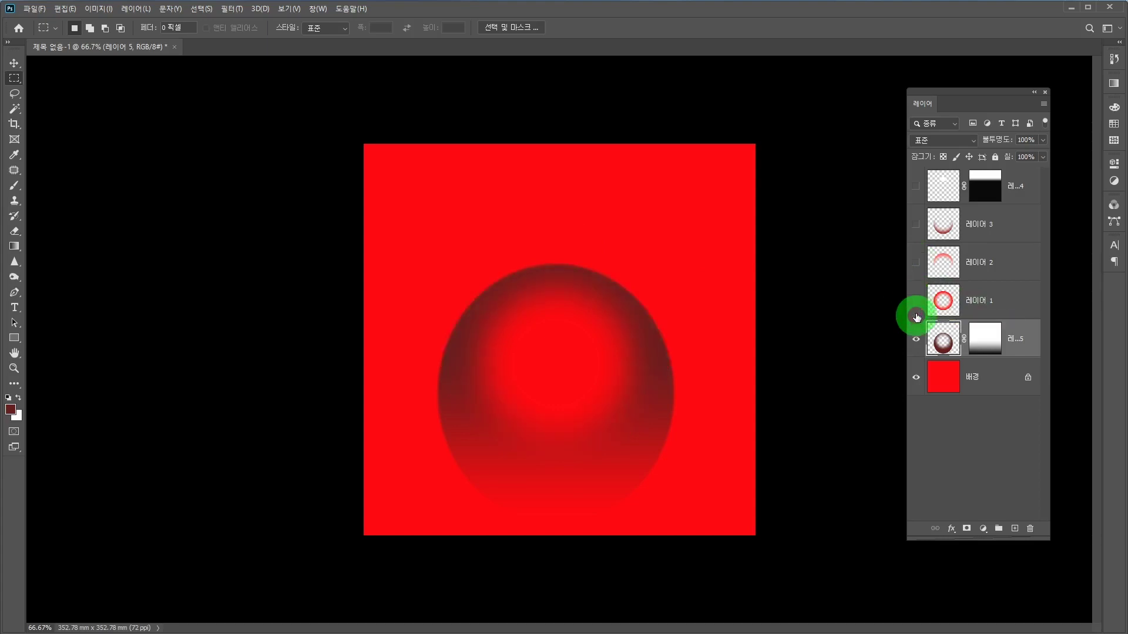
{"action": "left_click", "coordinate": [916, 342]}
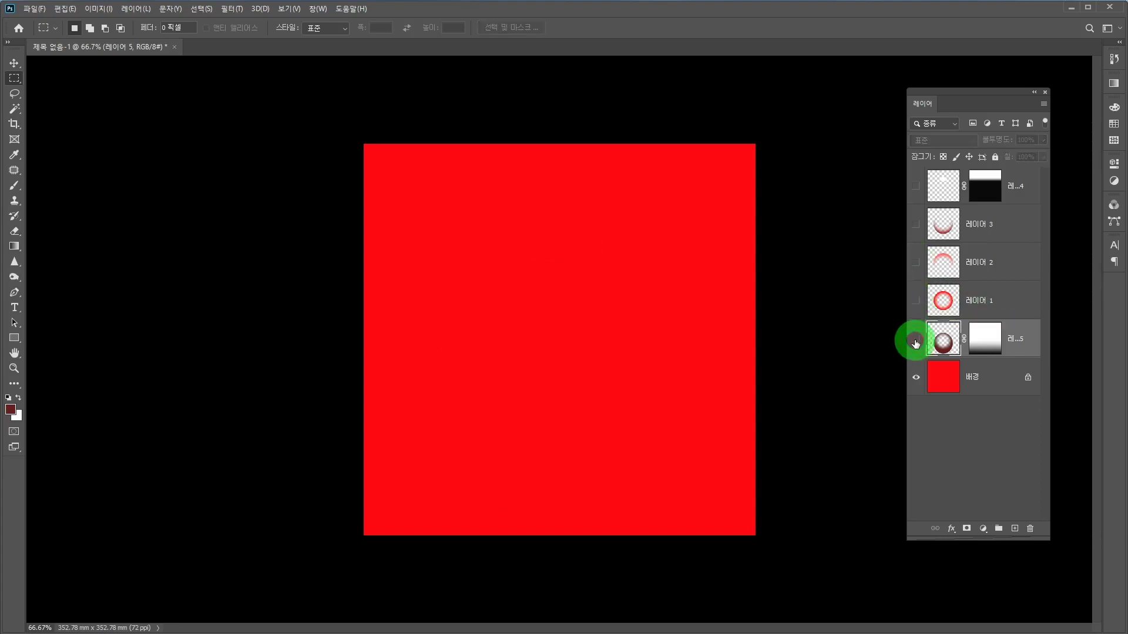
{"action": "left_click", "coordinate": [916, 341]}
{"action": "left_click", "coordinate": [916, 301]}
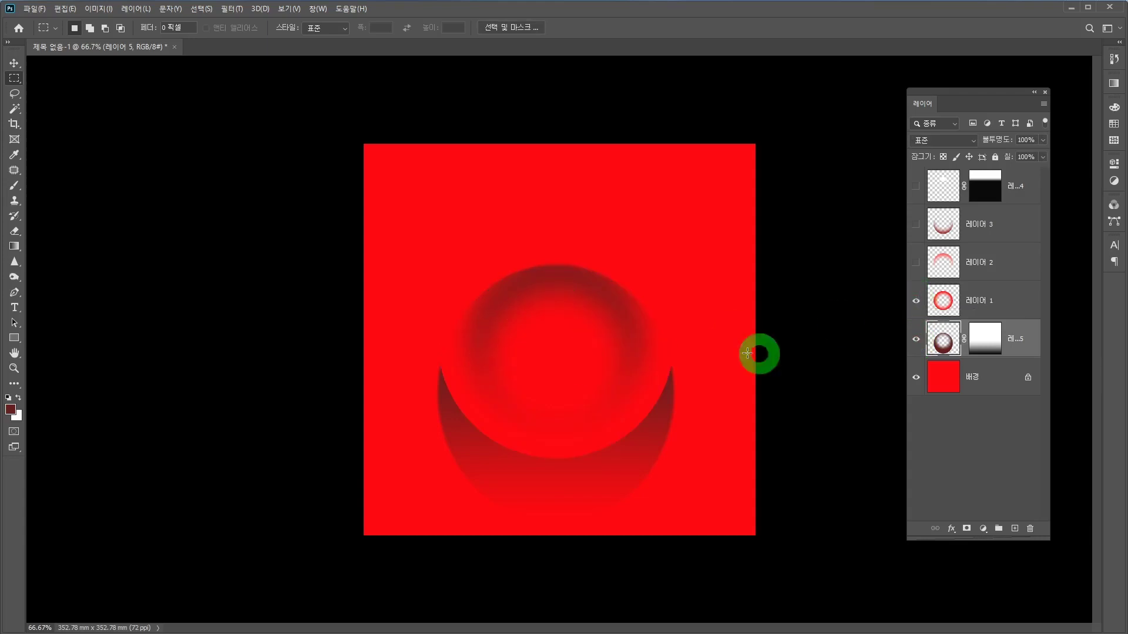
{"action": "left_click", "coordinate": [916, 262]}
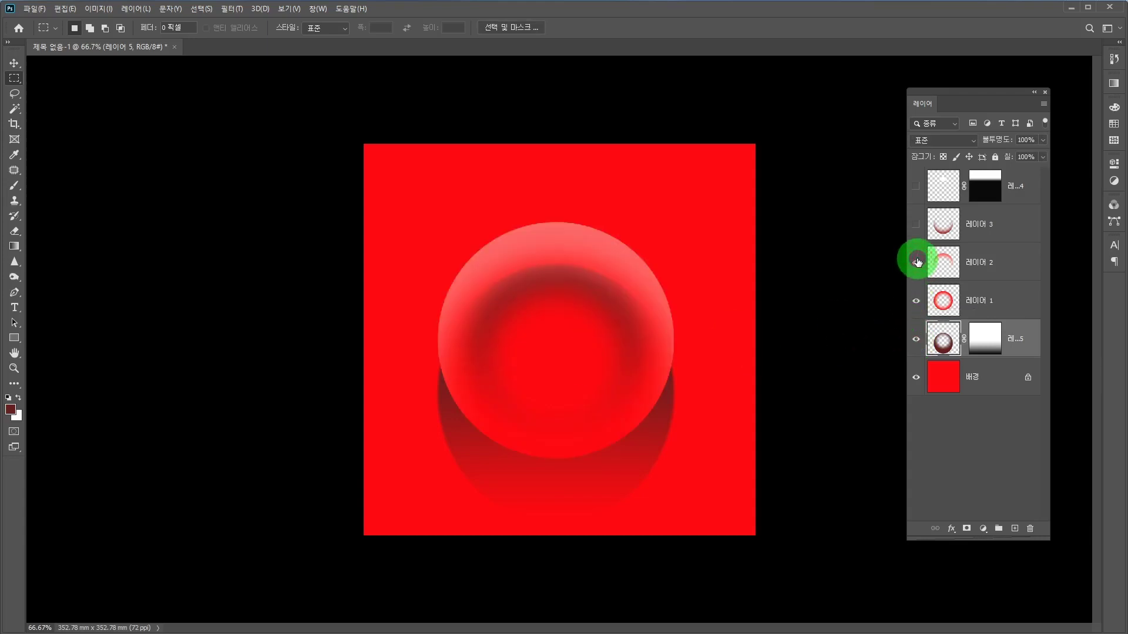
{"action": "left_click", "coordinate": [916, 225]}
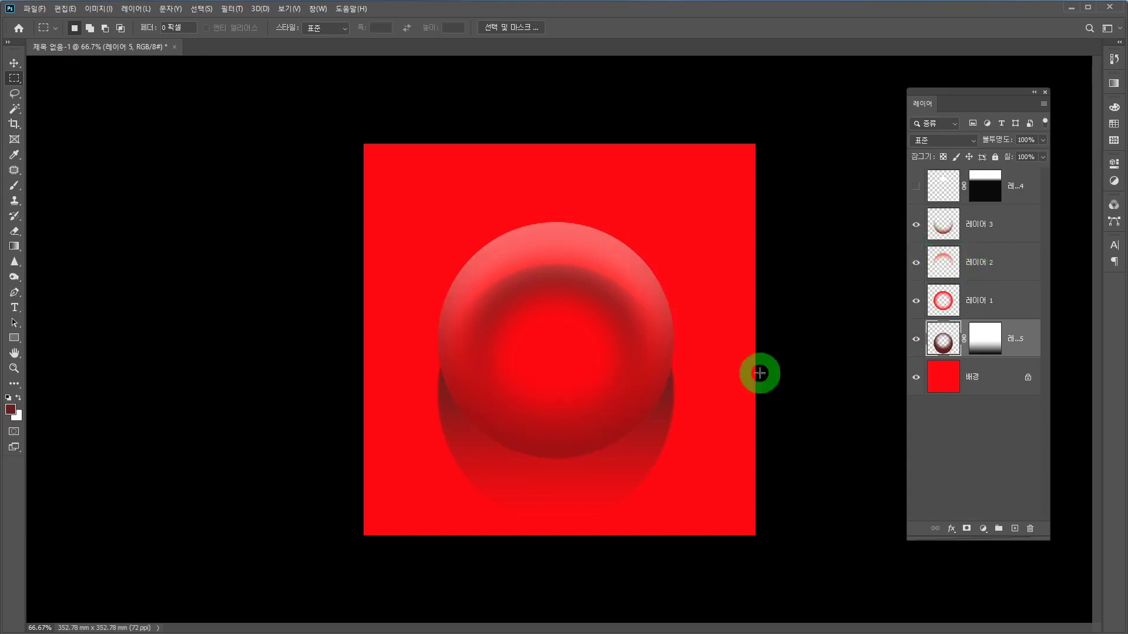
{"action": "left_click", "coordinate": [917, 187]}
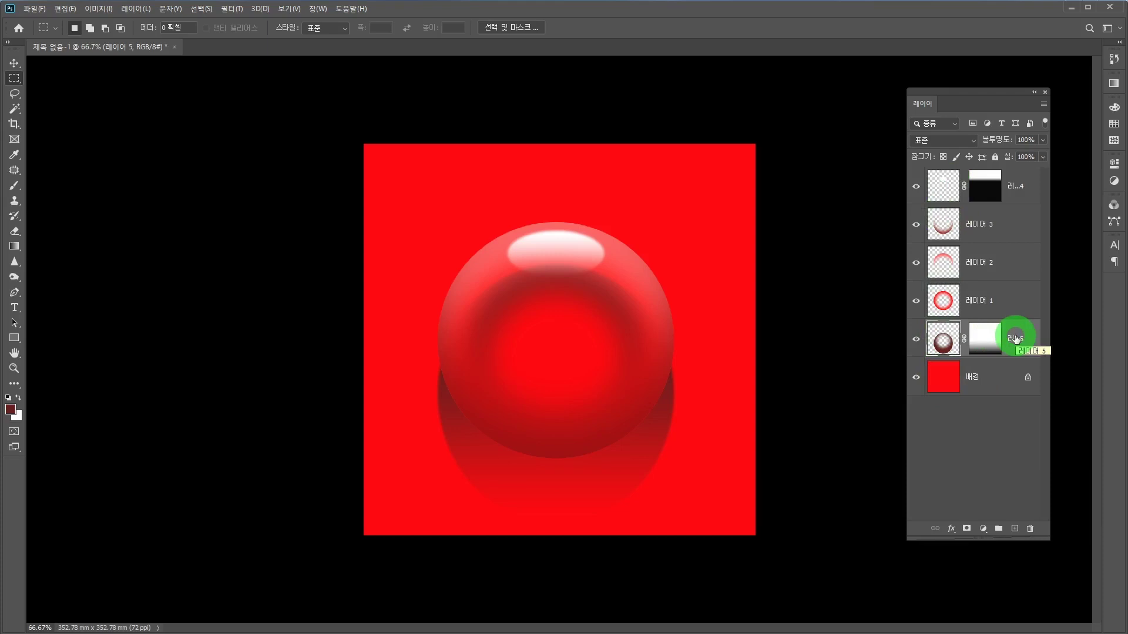
Select Layer 4 and examine the layer merging commands available for the sphere's layer stack
{"action": "mouse_move", "coordinate": [1011, 340]}
{"action": "left_mouse_down"}
{"action": "mouse_move", "coordinate": [1017, 244]}
{"action": "mouse_move", "coordinate": [1012, 356]}
{"action": "left_mouse_up"}
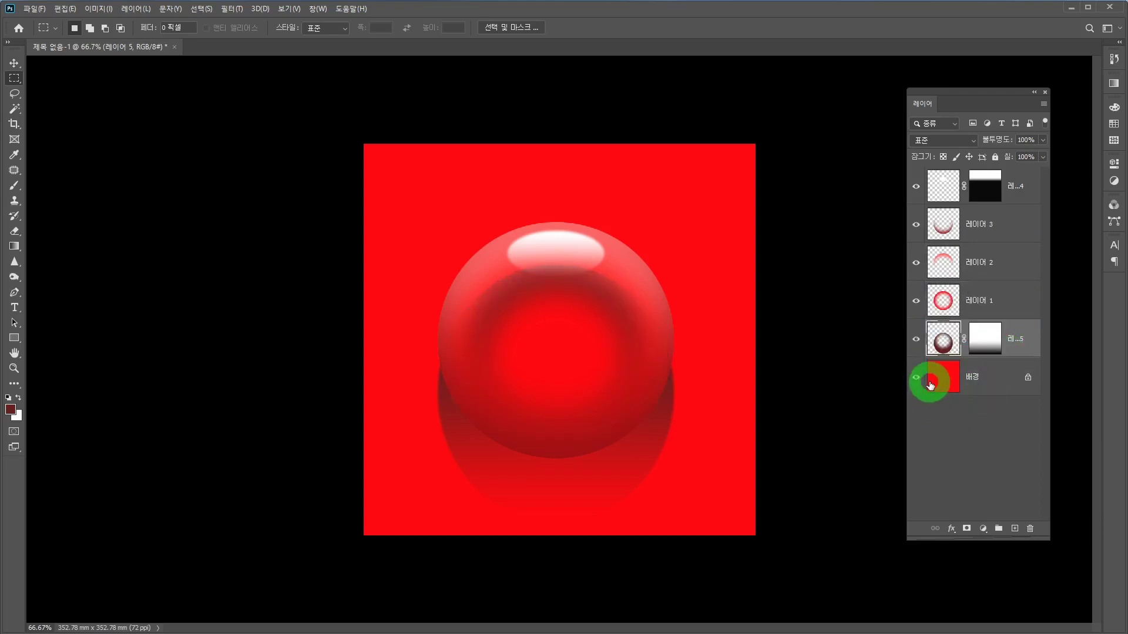
{"action": "left_click", "coordinate": [942, 185]}
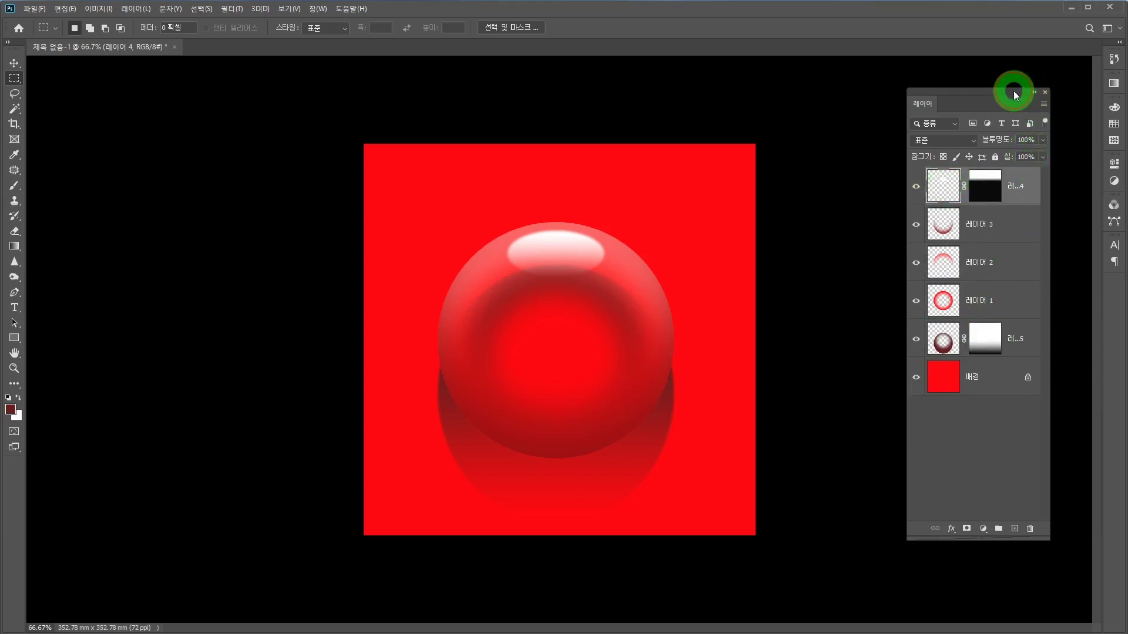
{"action": "left_click_drag", "start_coordinate": [1014, 90], "coordinate": [978, 96]}
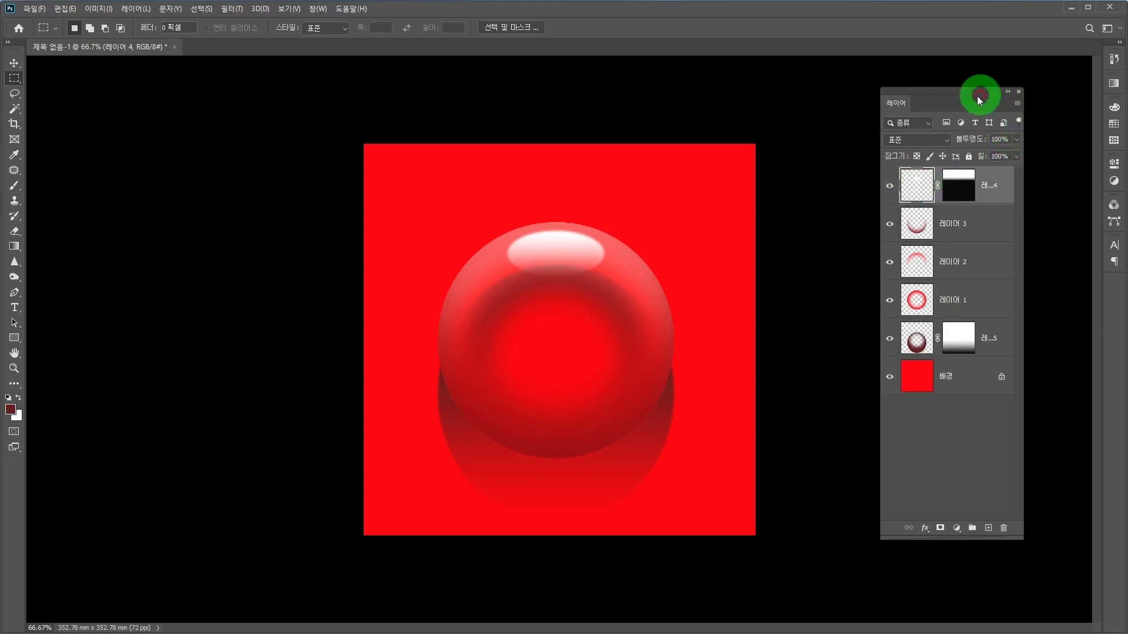
{"action": "left_click", "coordinate": [1017, 102]}
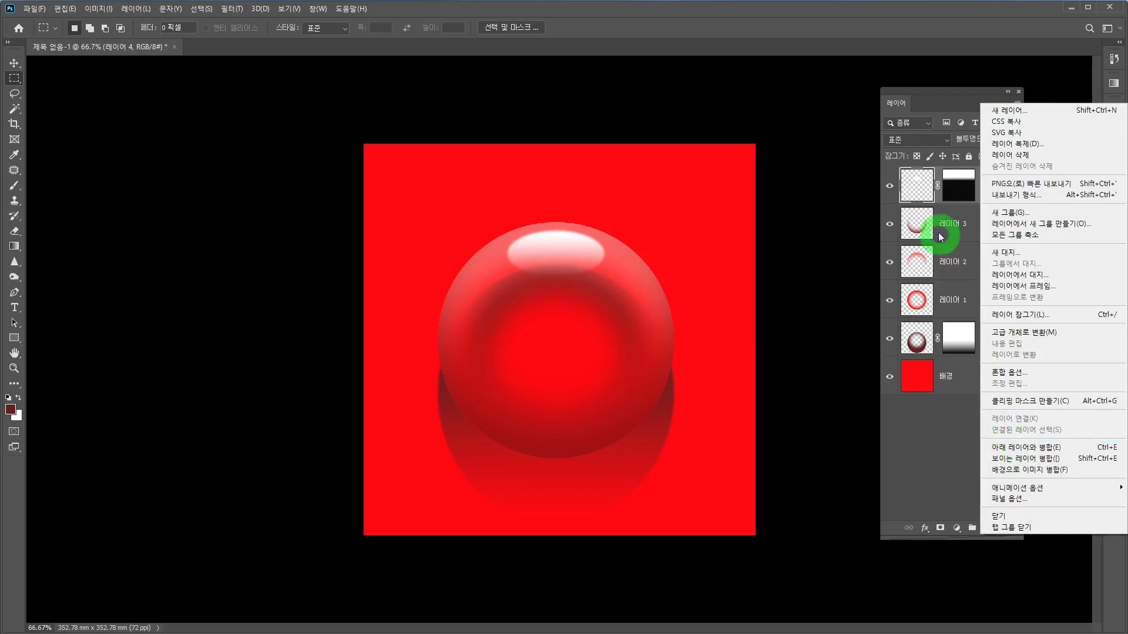
{"action": "left_click", "coordinate": [920, 198]}
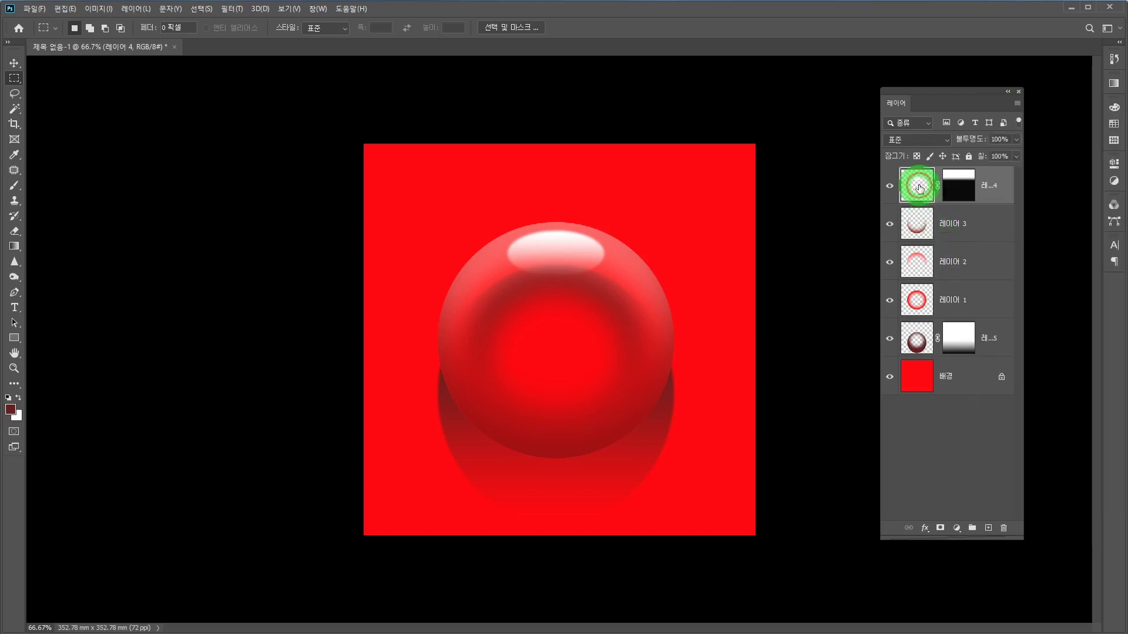
{"action": "left_click", "coordinate": [923, 218]}
{"action": "left_click", "coordinate": [925, 187]}
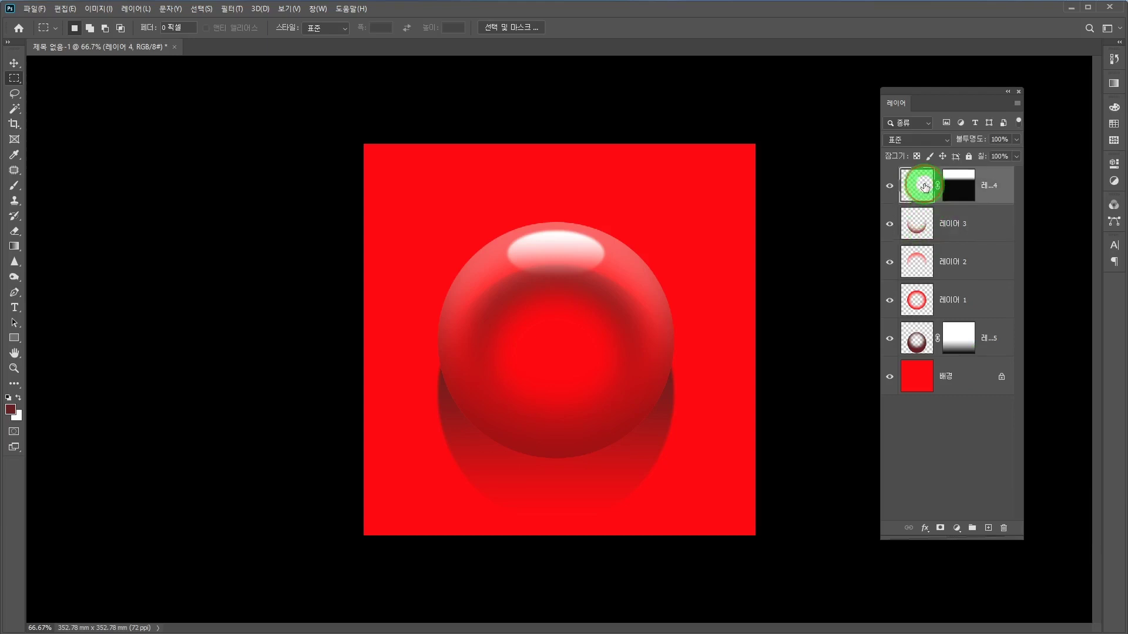
{"action": "left_click", "coordinate": [1018, 104]}
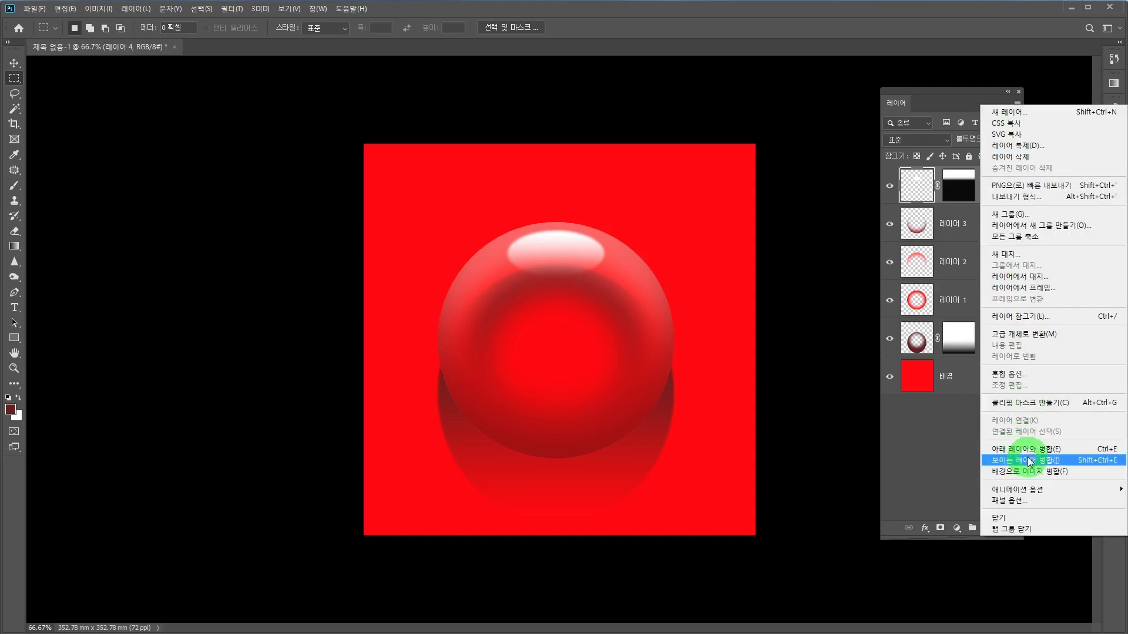
{"action": "left_click", "coordinate": [956, 381]}
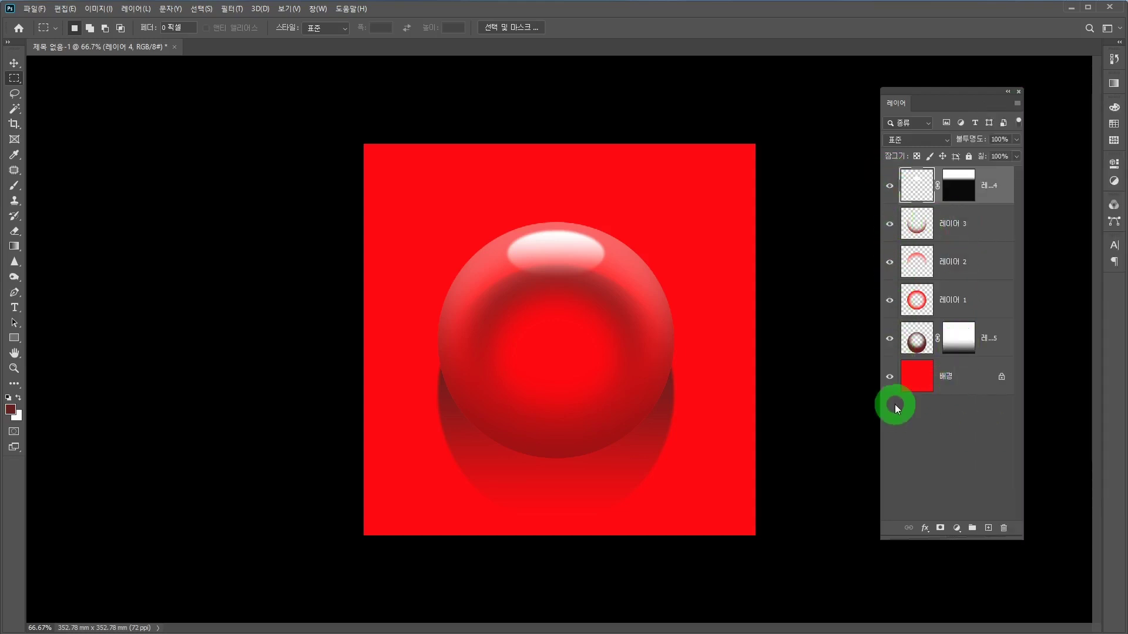
Hide Layers 1 and 3, examine the Merge Visible option for the remaining layers, and show both layers again
{"action": "left_click", "coordinate": [891, 301]}
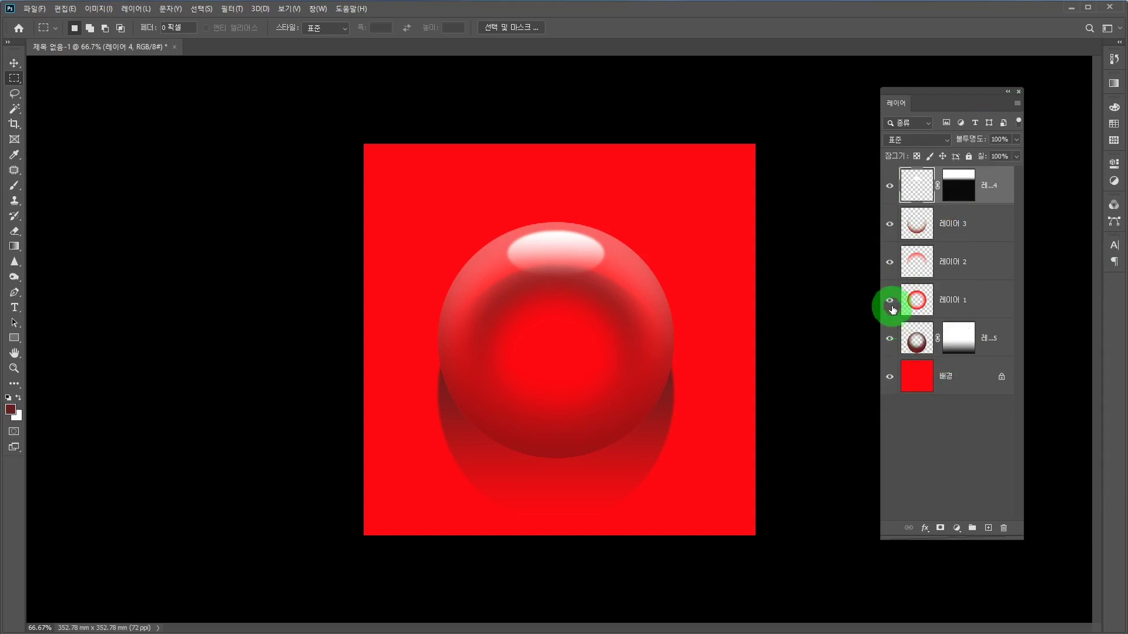
{"action": "left_click", "coordinate": [890, 224]}
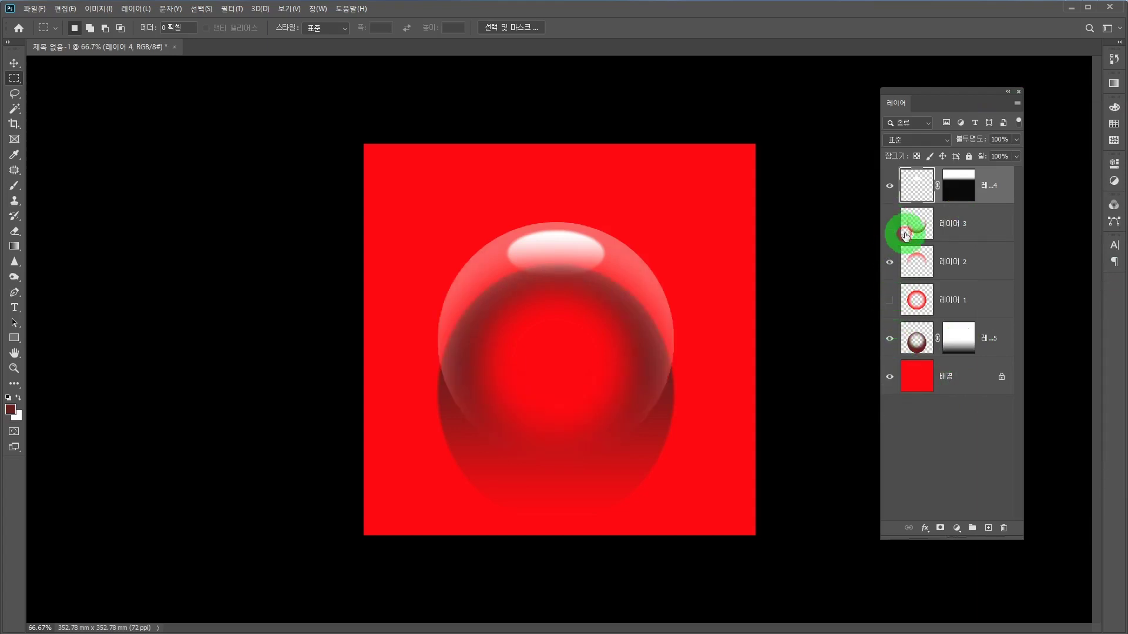
{"action": "left_click", "coordinate": [962, 229]}
{"action": "left_click", "coordinate": [960, 300]}
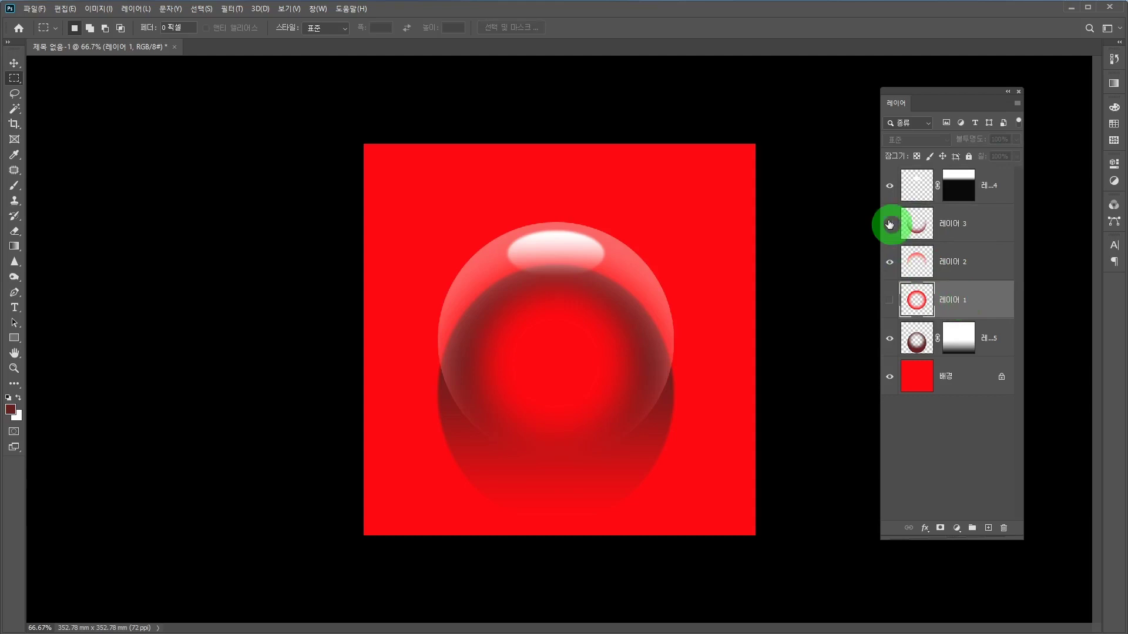
{"action": "left_click", "coordinate": [917, 187]}
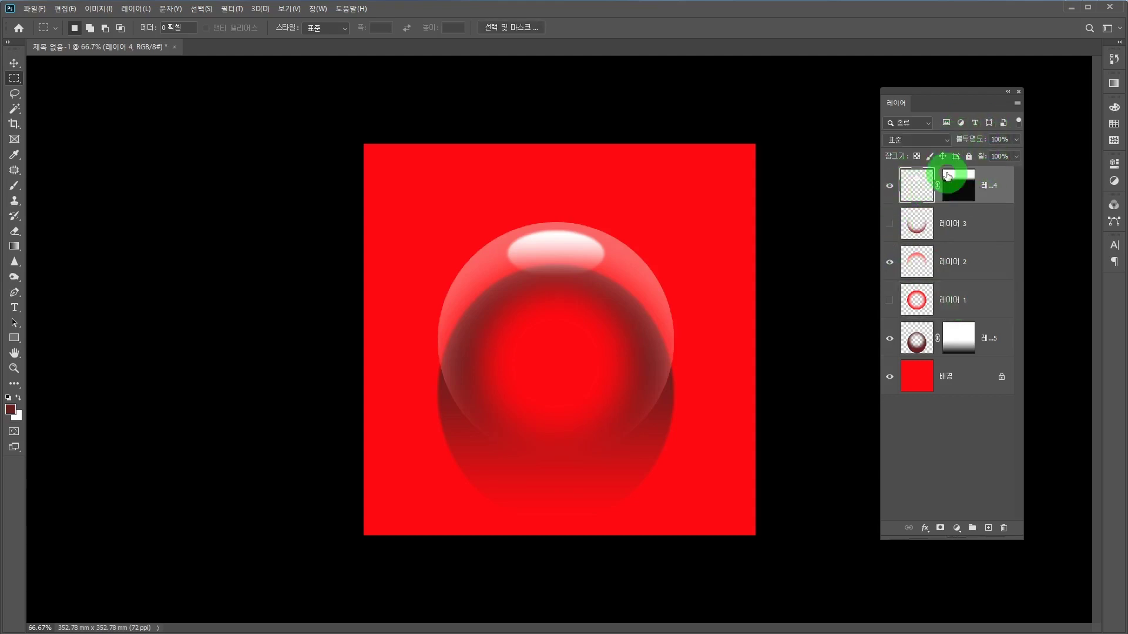
{"action": "left_click", "coordinate": [1017, 104]}
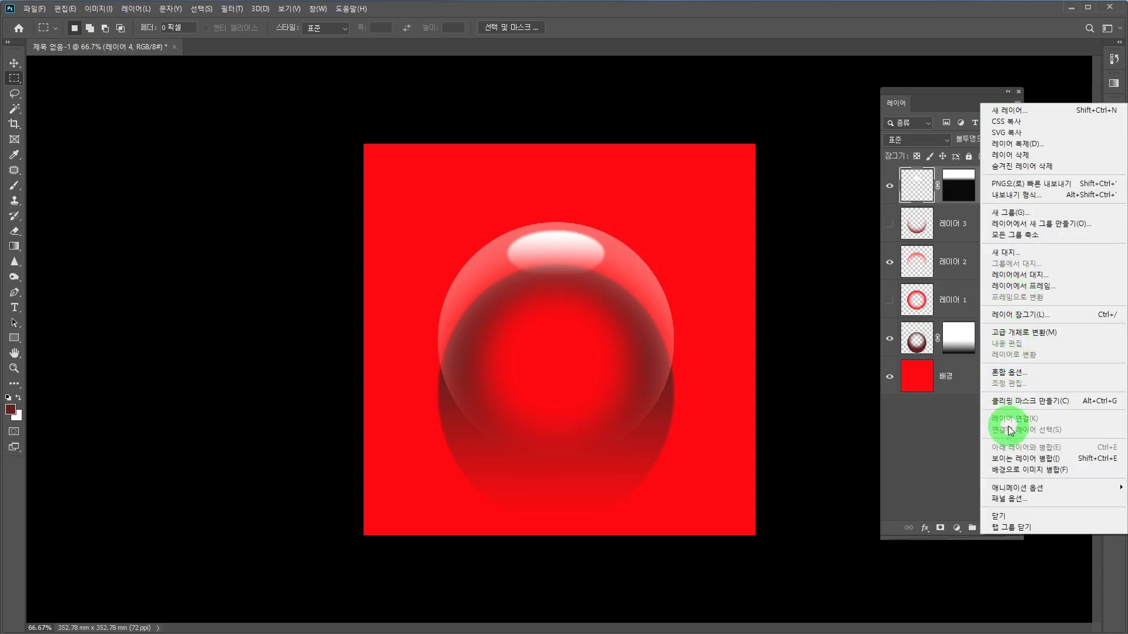
{"action": "left_click", "coordinate": [1011, 459]}
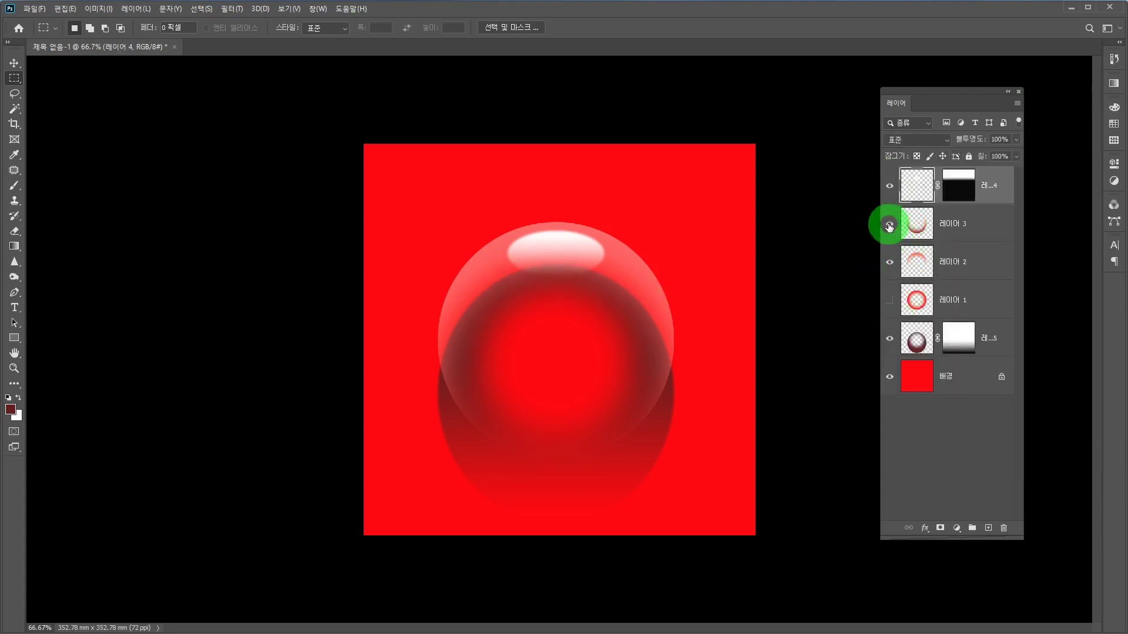
{"action": "left_click_drag", "start_coordinate": [890, 231], "coordinate": [889, 294]}
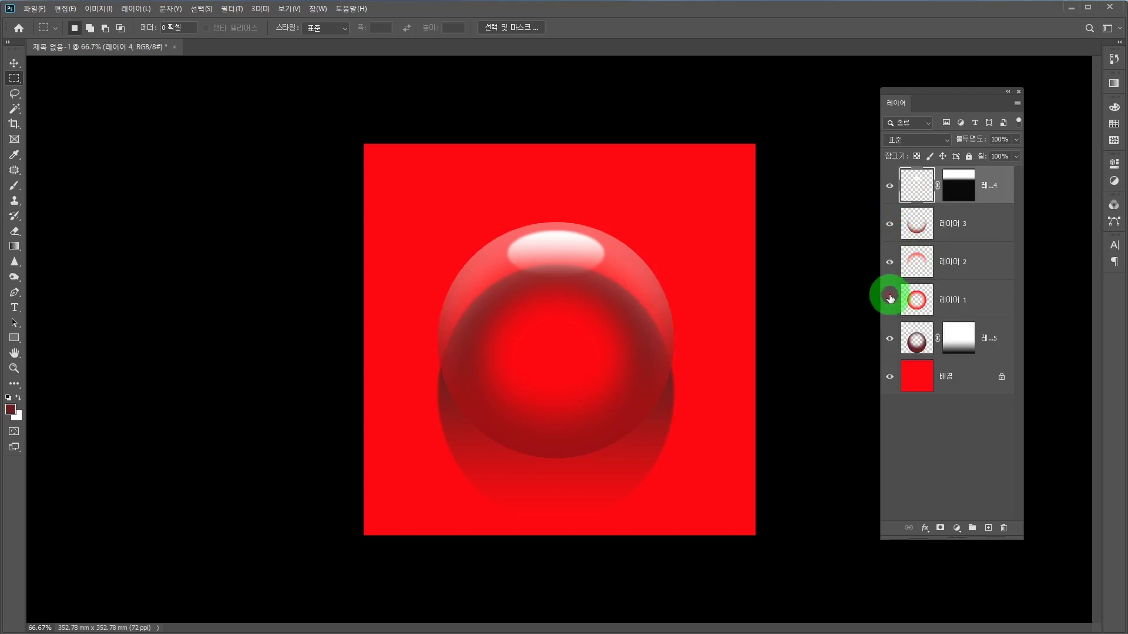
{"action": "left_click", "coordinate": [889, 295]}
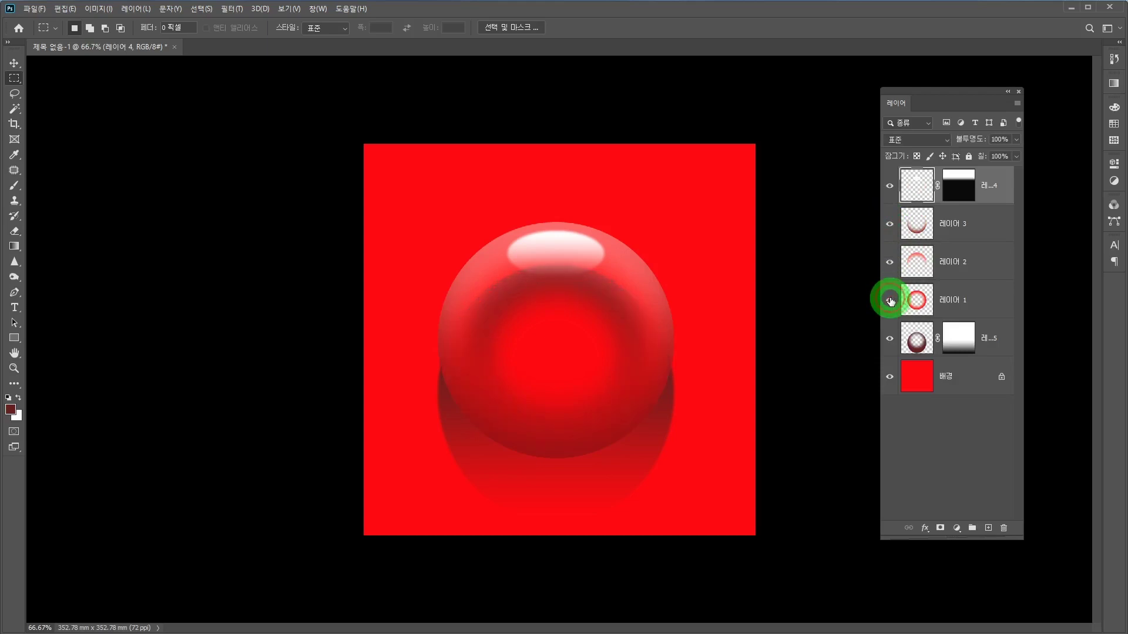
Flatten the whole sphere image into the background and undo the flattening
{"action": "left_click", "coordinate": [1018, 105]}
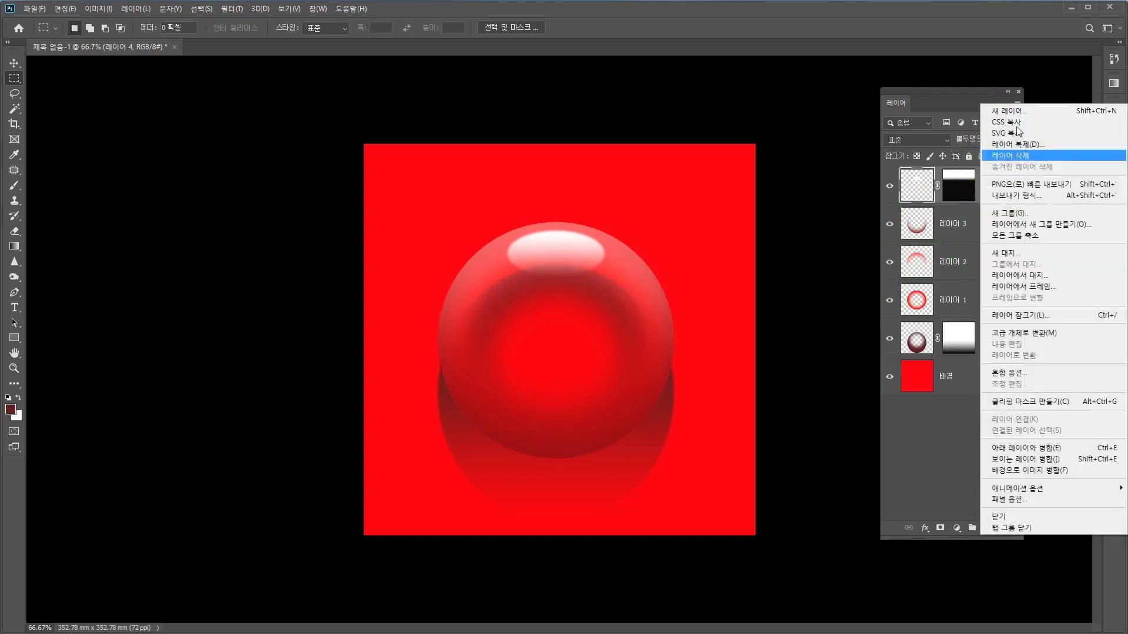
{"action": "left_click", "coordinate": [1023, 470]}
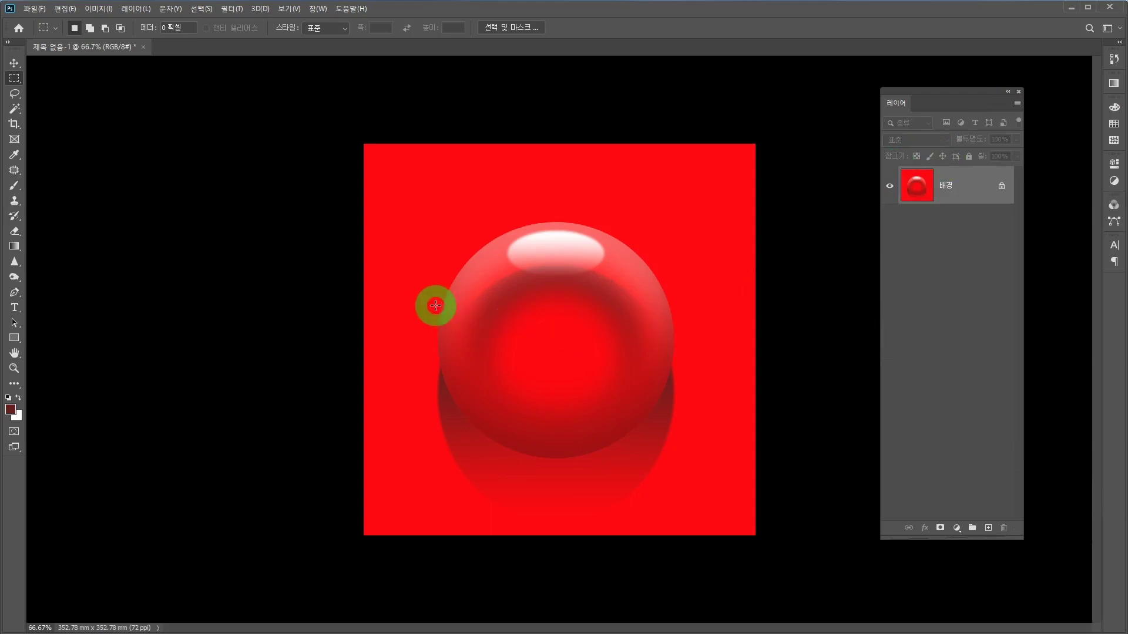
{"action": "left_click", "coordinate": [978, 227]}
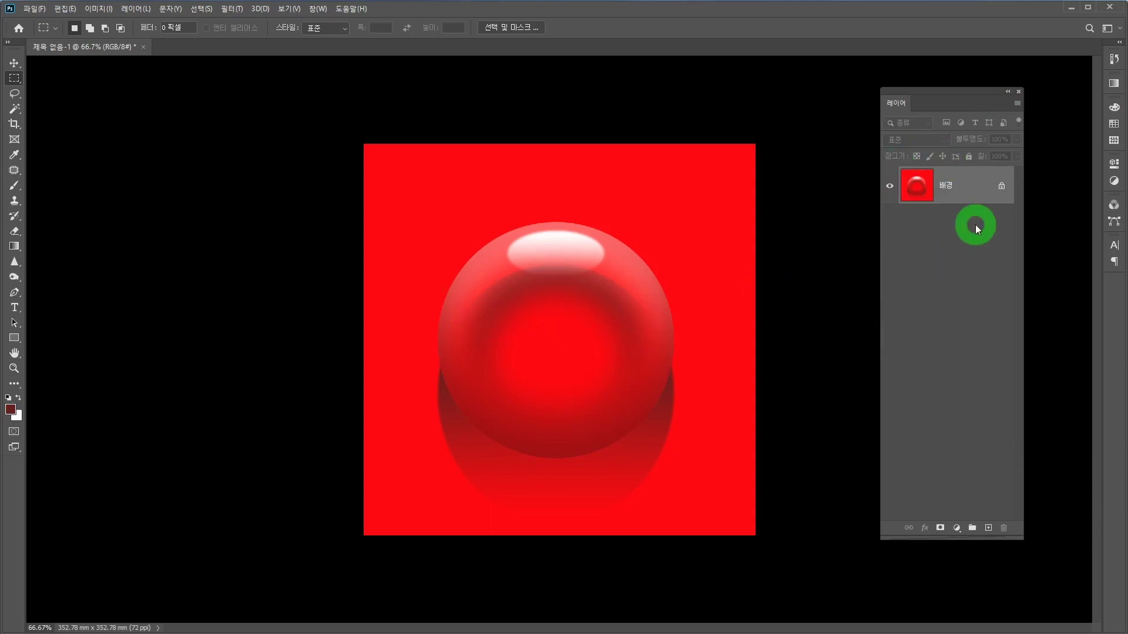
{"action": "key", "text": "ctrl+z"}
{"action": "left_click_drag", "start_coordinate": [955, 189], "coordinate": [984, 323]}
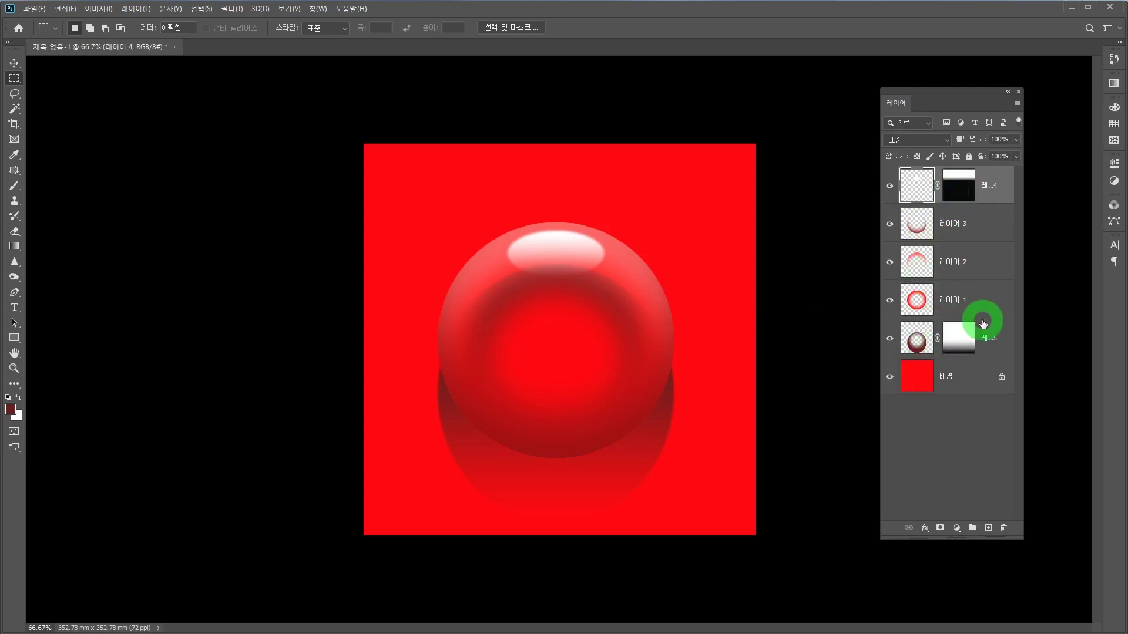
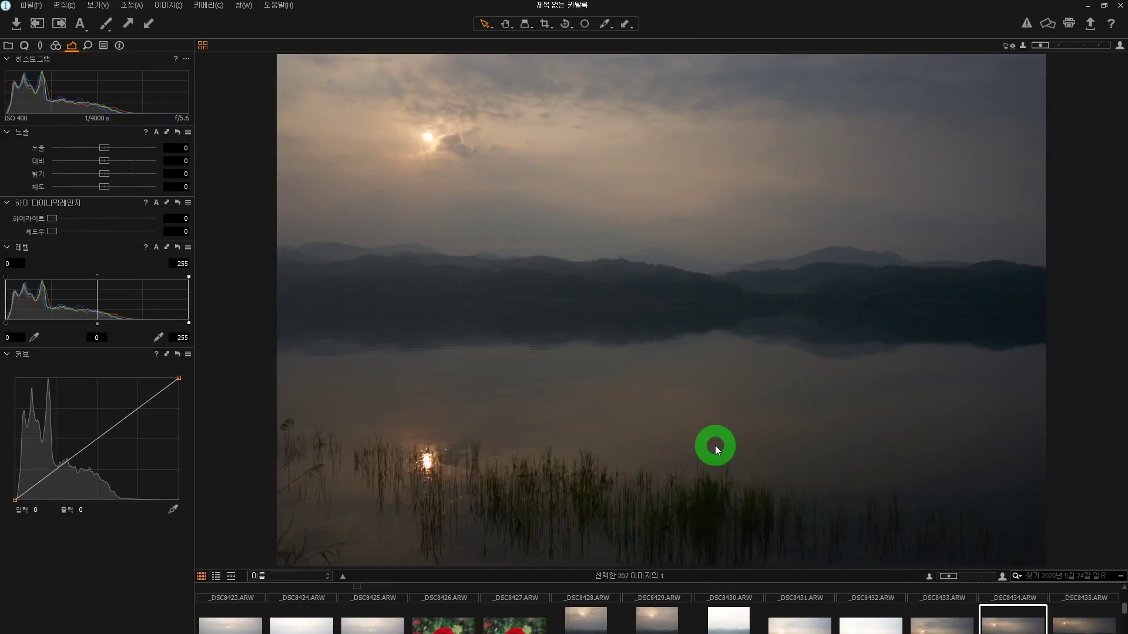
Send the dusk lake photo from Capture One to Photoshop for editing and clear the layer list away from the image
{"action": "right_click", "coordinate": [643, 343]}
{"action": "mouse_move", "coordinate": [690, 387]}
{"action": "left_click", "coordinate": [837, 403]}
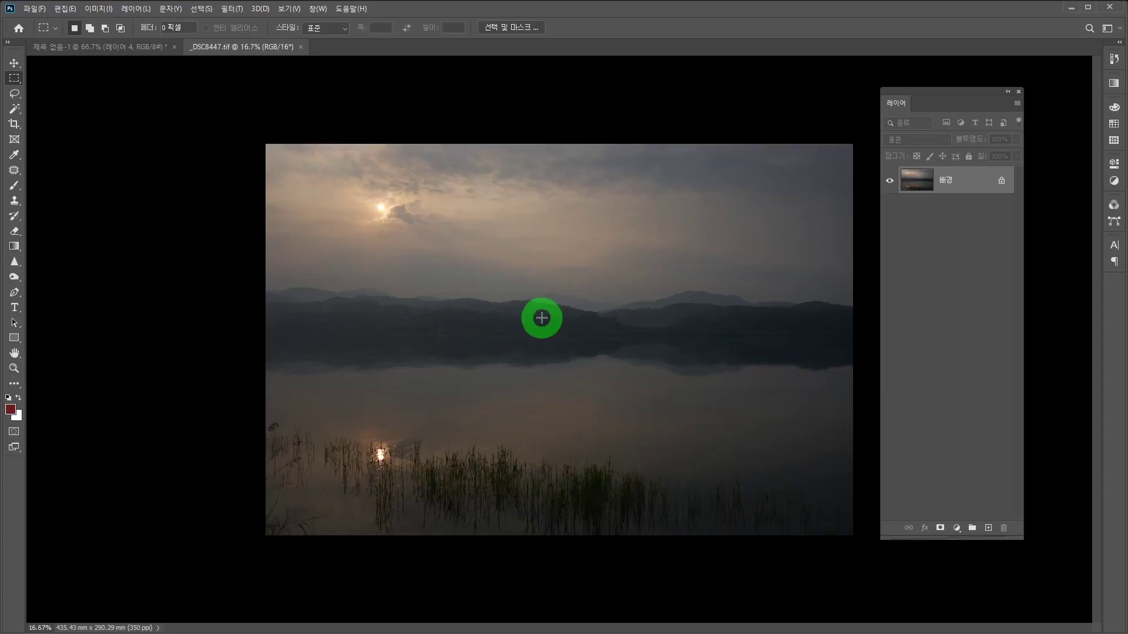
{"action": "left_click", "coordinate": [541, 318]}
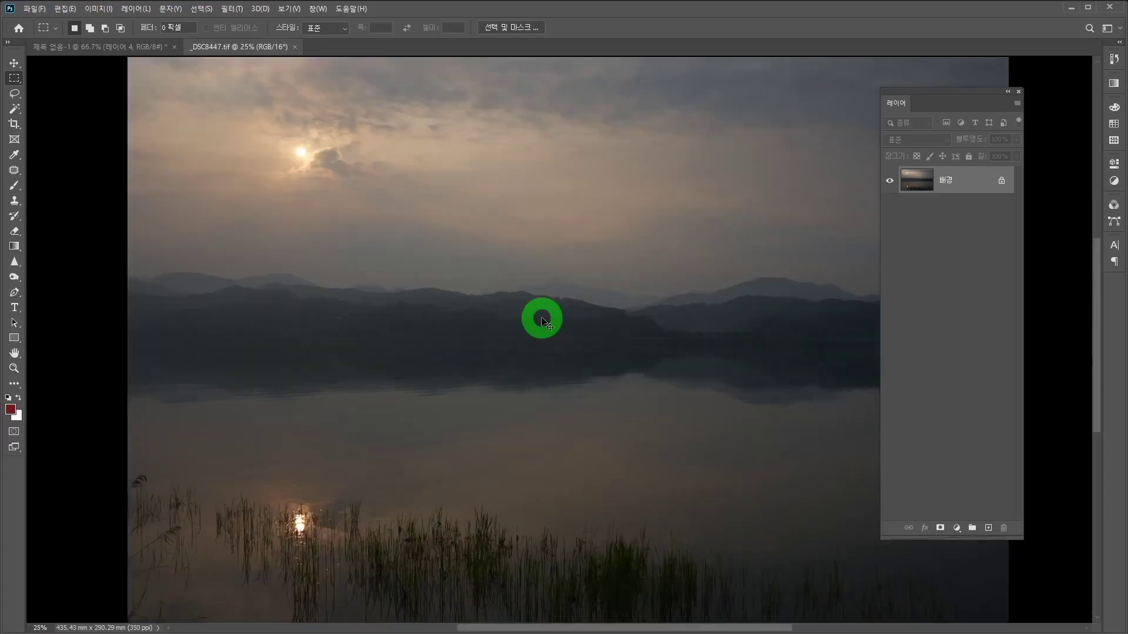
{"action": "left_click", "coordinate": [542, 318], "text": "alt"}
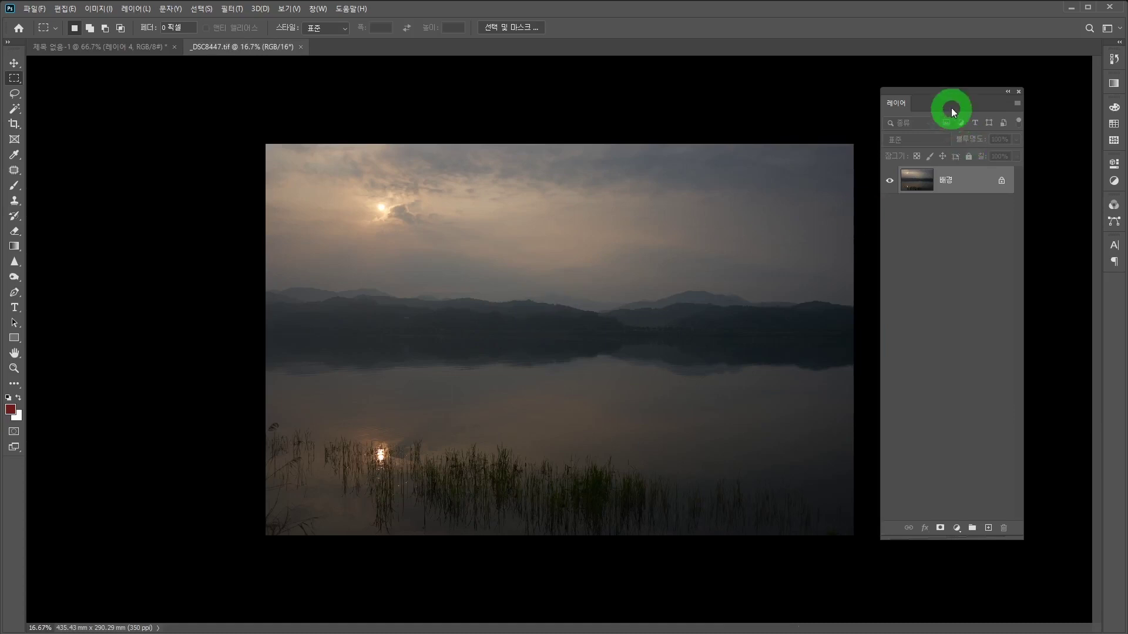
{"action": "left_click_drag", "start_coordinate": [941, 93], "coordinate": [1020, 75]}
{"action": "left_click", "coordinate": [1007, 170]}
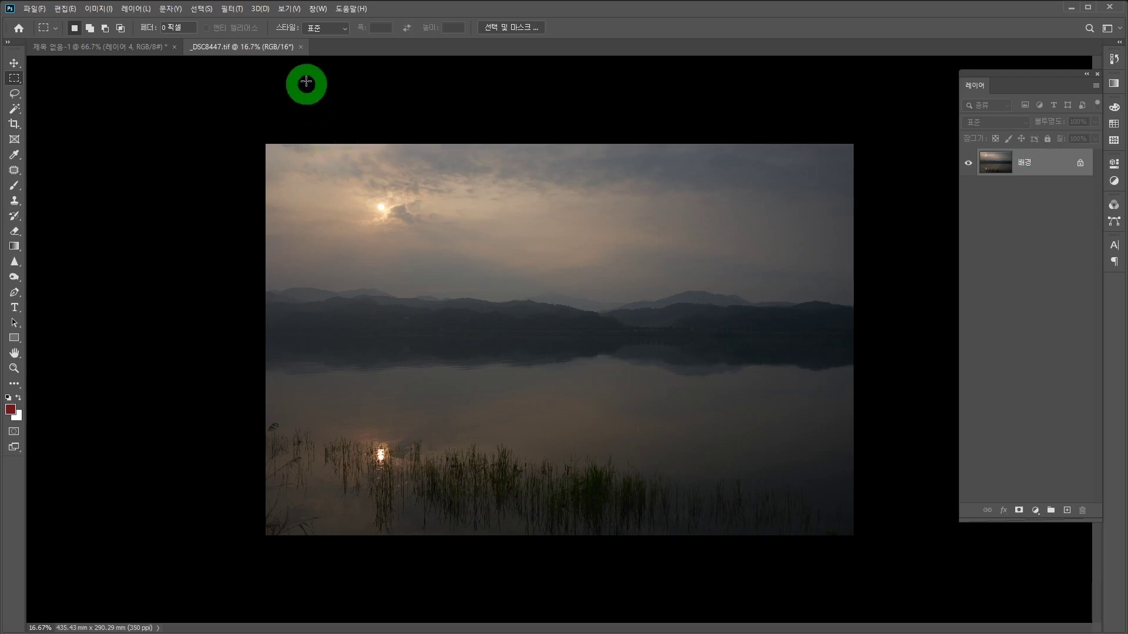
In the Camera Raw filter, set Dehaze to +15, Saturation to +5, Temperature to -13, Shadows to +69 and Highlights to +14
{"action": "left_click", "coordinate": [232, 8]}
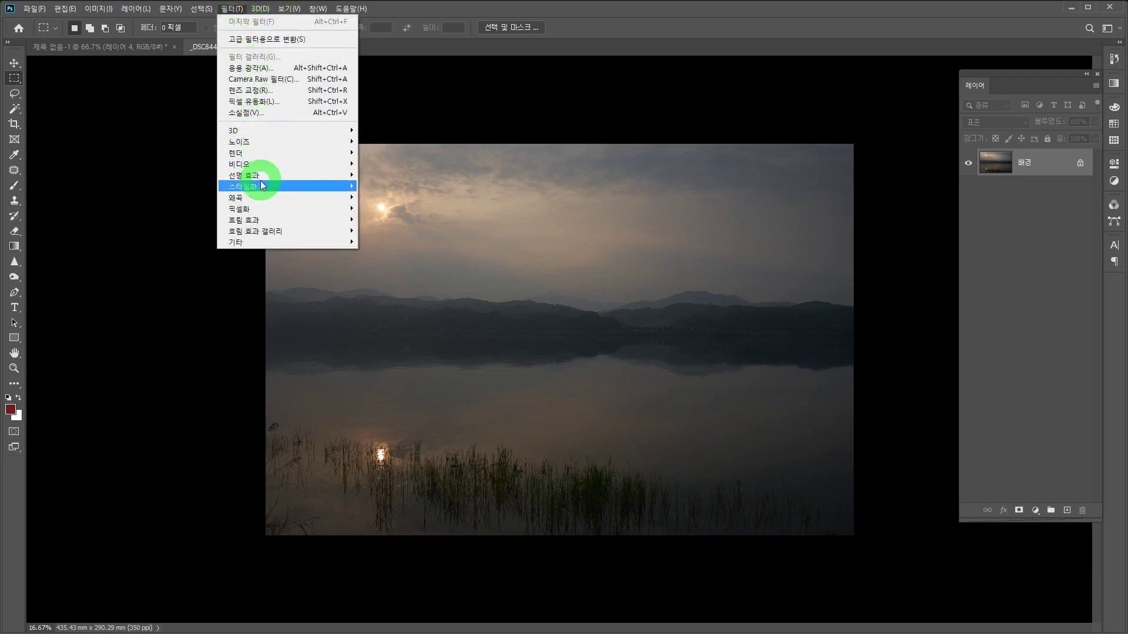
{"action": "left_click", "coordinate": [262, 80]}
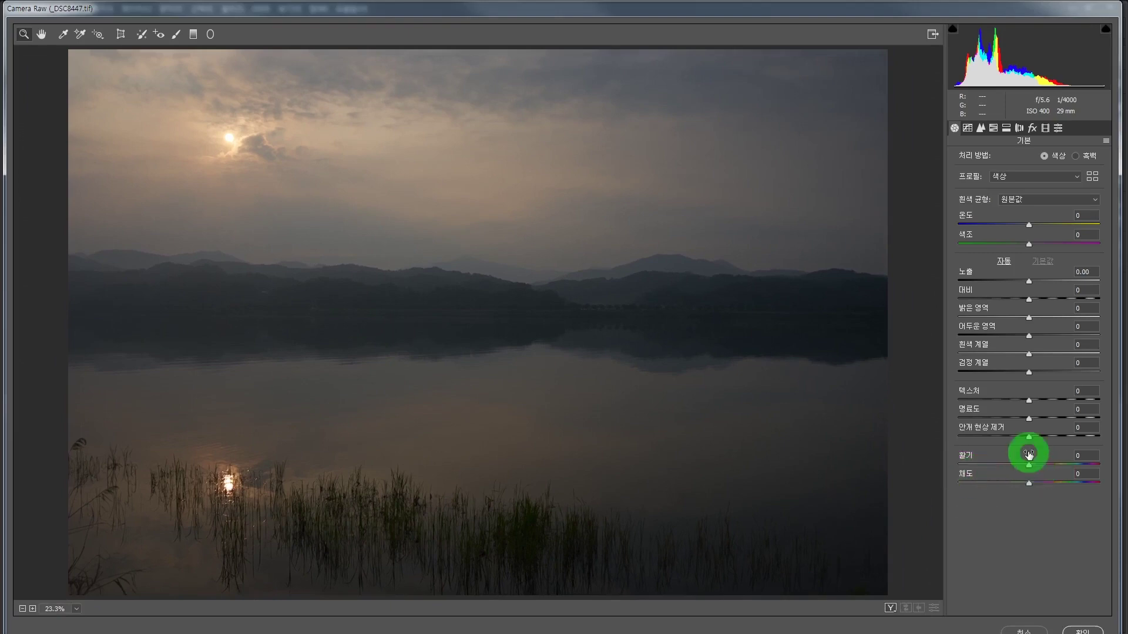
{"action": "left_click_drag", "start_coordinate": [1032, 440], "coordinate": [1039, 438]}
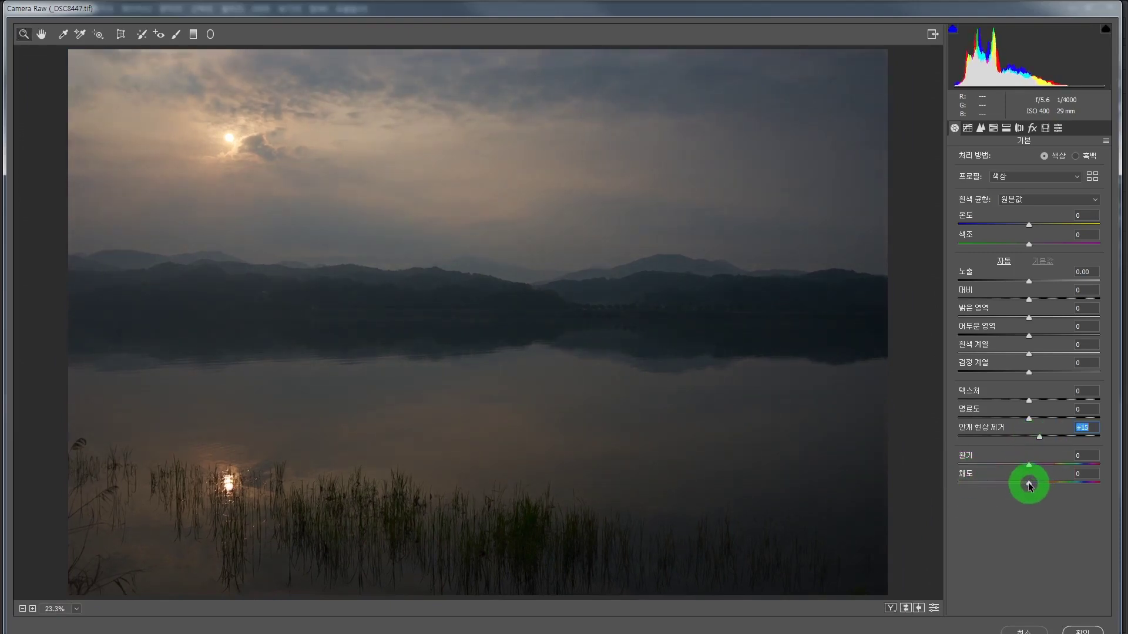
{"action": "mouse_move", "coordinate": [1031, 227]}
{"action": "left_mouse_down"}
{"action": "mouse_move", "coordinate": [1046, 227]}
{"action": "mouse_move", "coordinate": [1021, 228]}
{"action": "left_mouse_up"}
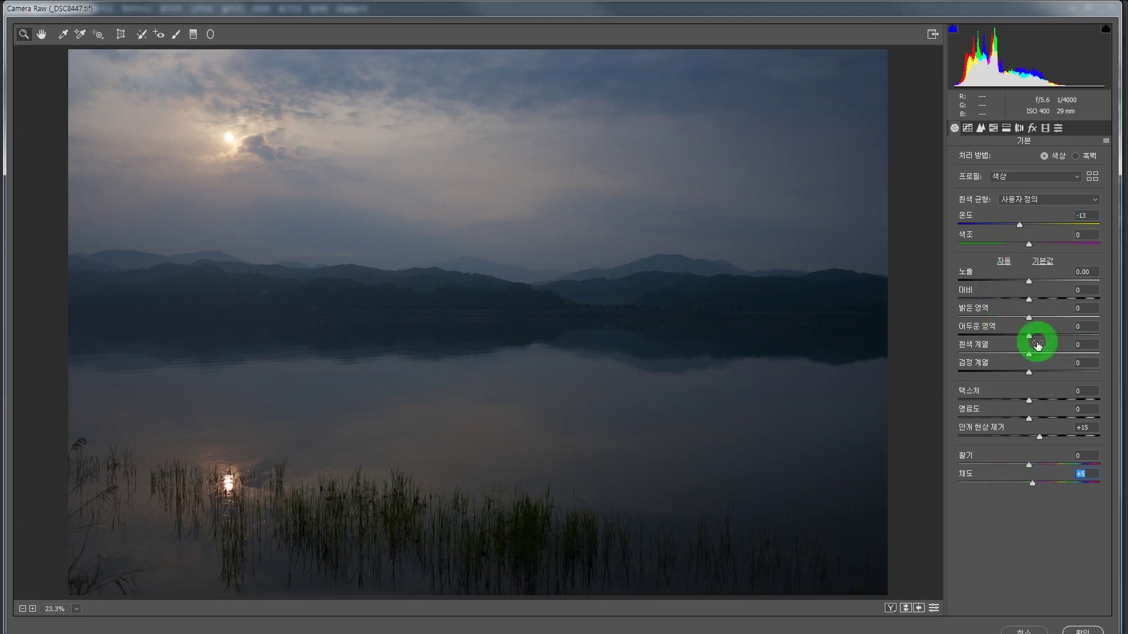
{"action": "mouse_move", "coordinate": [1035, 337]}
{"action": "left_mouse_down"}
{"action": "mouse_move", "coordinate": [1078, 338]}
{"action": "mouse_move", "coordinate": [1033, 318]}
{"action": "left_mouse_up"}
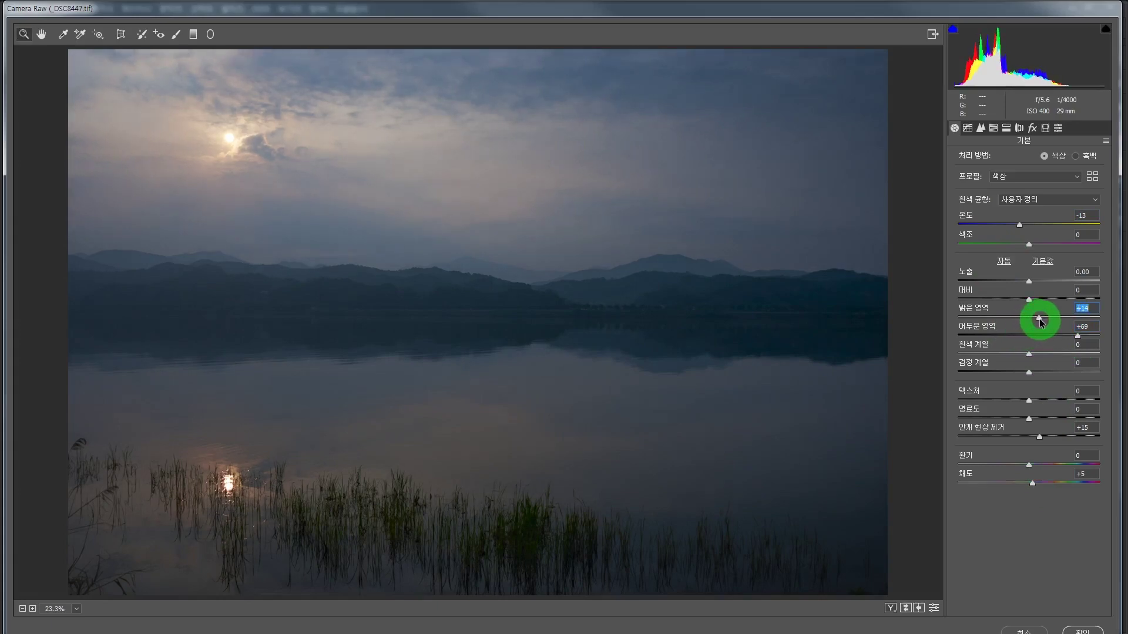
Brighten the midtones with an RGB curve point at input 118, output 141, and apply the Camera Raw adjustments
{"action": "left_click", "coordinate": [980, 128]}
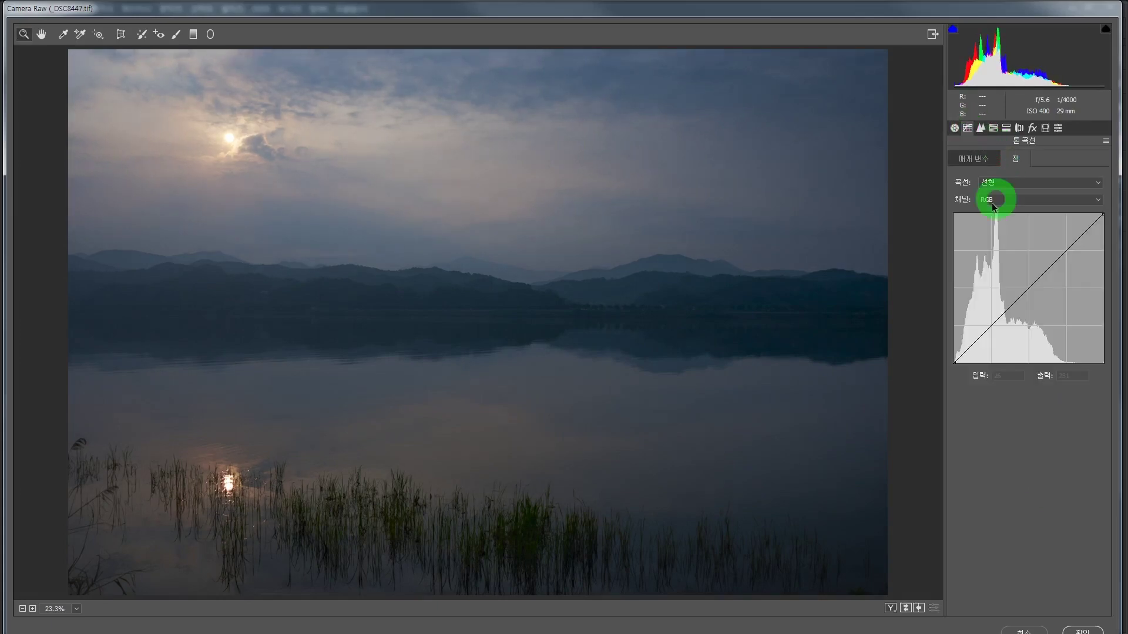
{"action": "left_click_drag", "start_coordinate": [1023, 293], "coordinate": [1023, 281]}
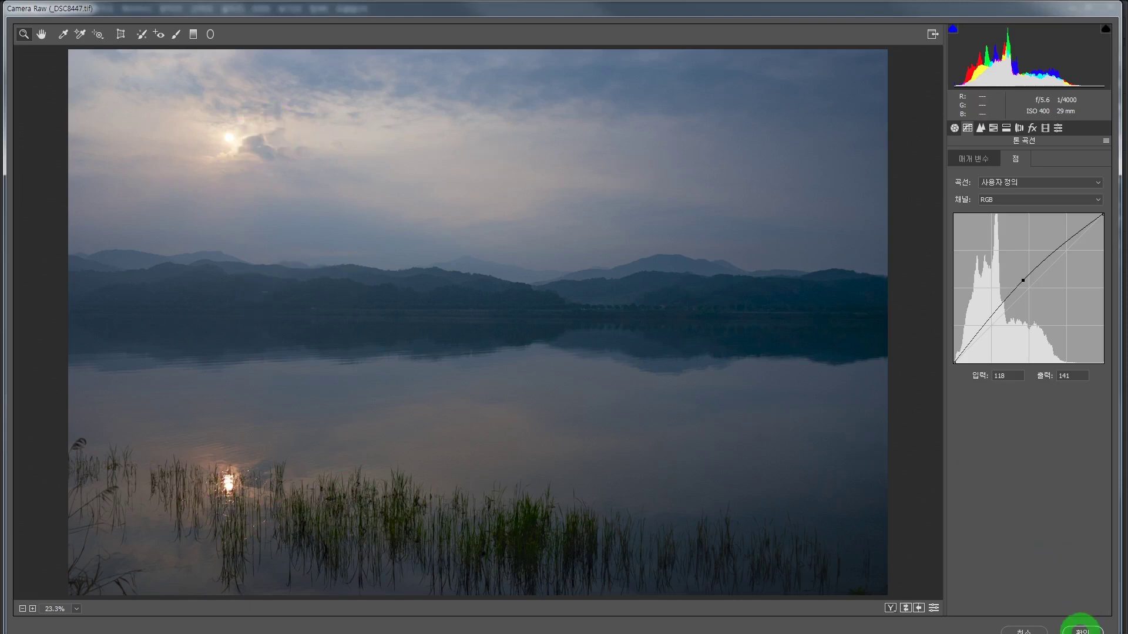
{"action": "left_click", "coordinate": [1082, 630]}
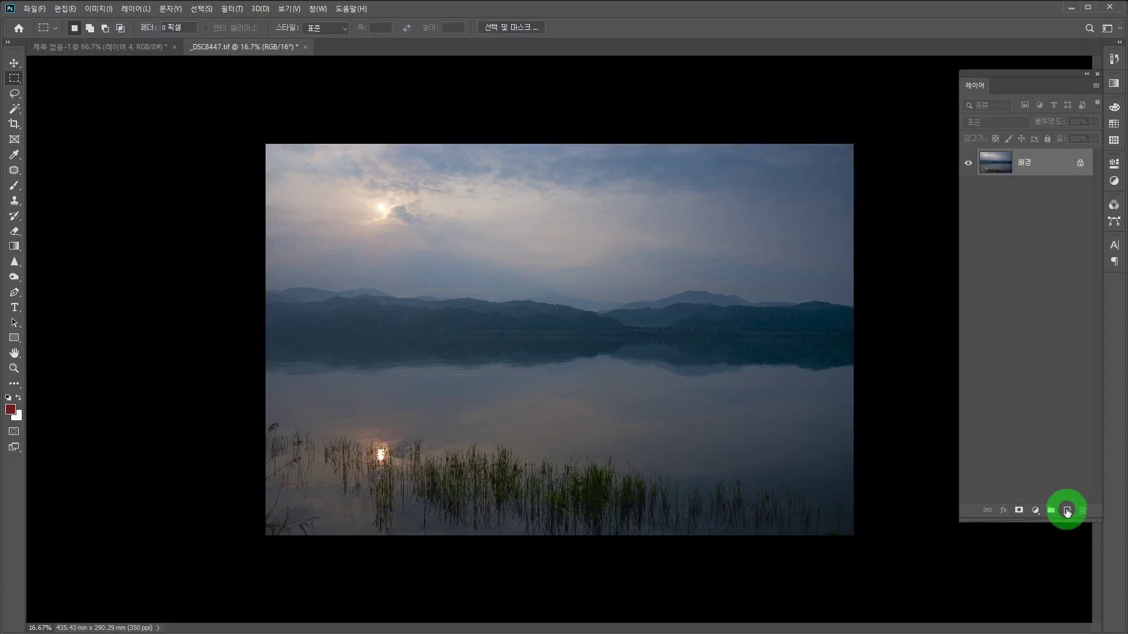
Add an empty layer above the lake photo and set its blend mode to Overlay
{"action": "left_click", "coordinate": [1068, 511]}
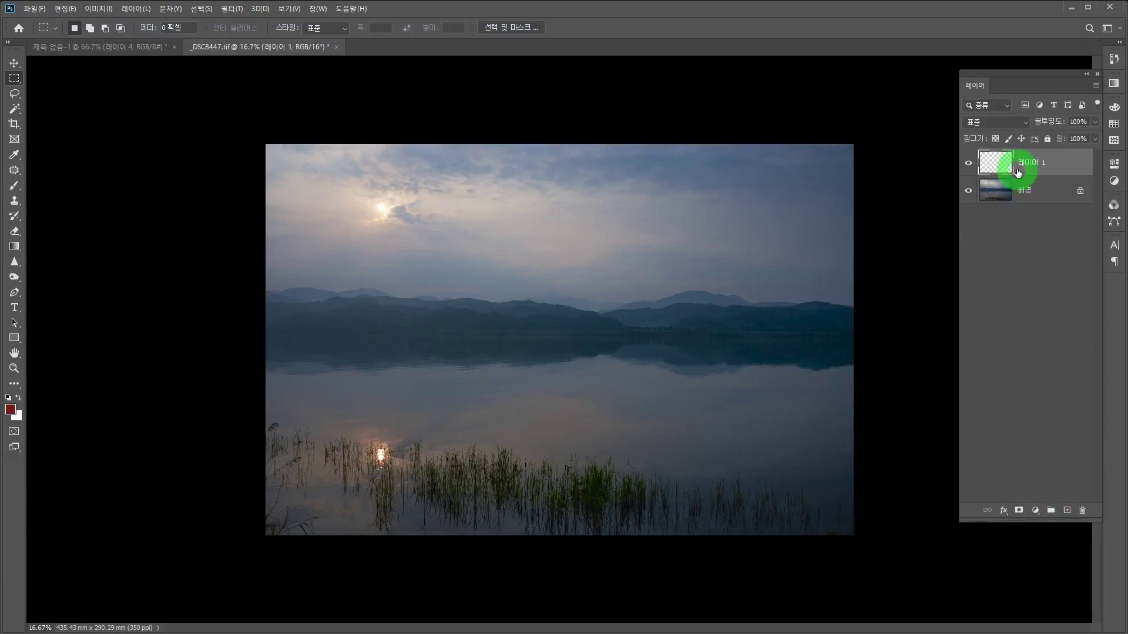
{"action": "left_click", "coordinate": [988, 122]}
{"action": "left_click", "coordinate": [988, 123]}
{"action": "left_click", "coordinate": [988, 122]}
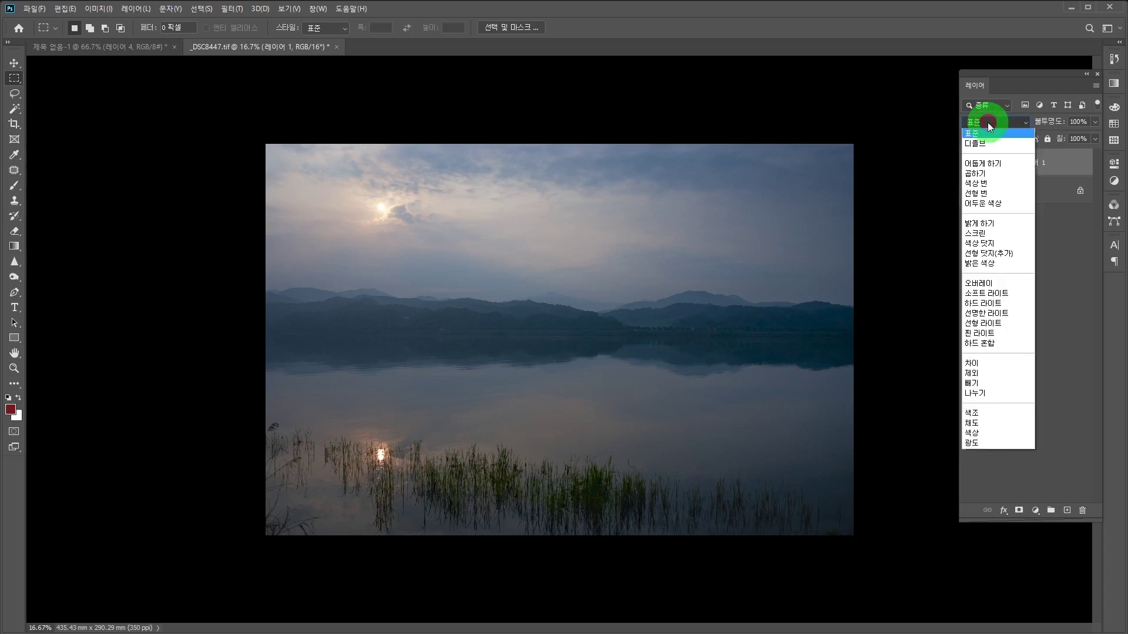
{"action": "left_click", "coordinate": [986, 283]}
{"action": "left_click", "coordinate": [996, 163]}
{"action": "left_click", "coordinate": [999, 122]}
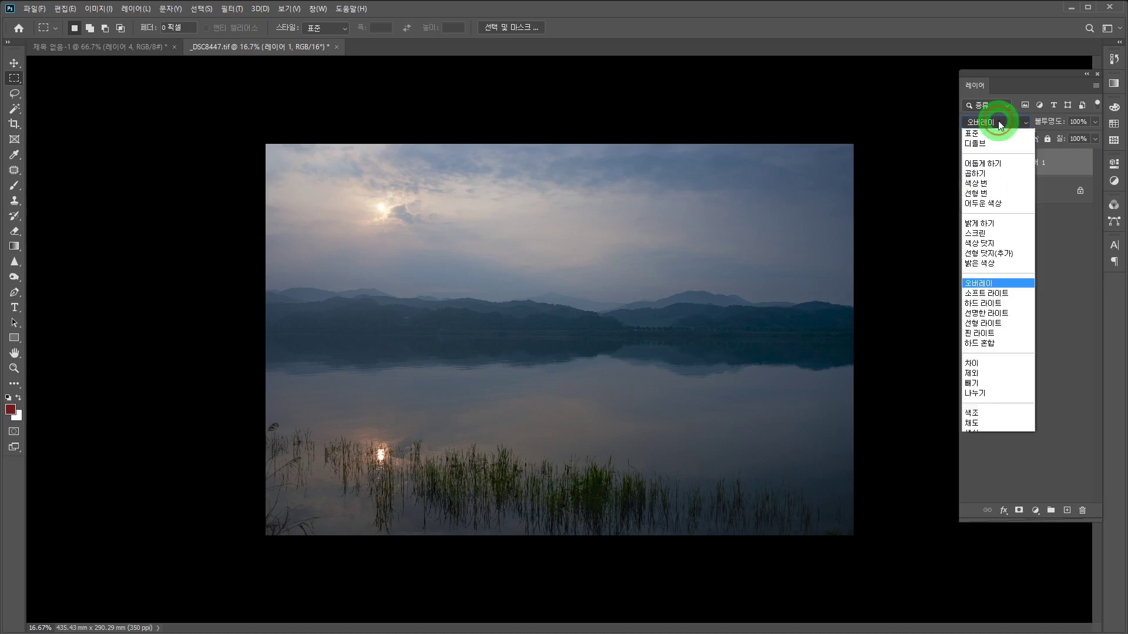
{"action": "left_click", "coordinate": [997, 124]}
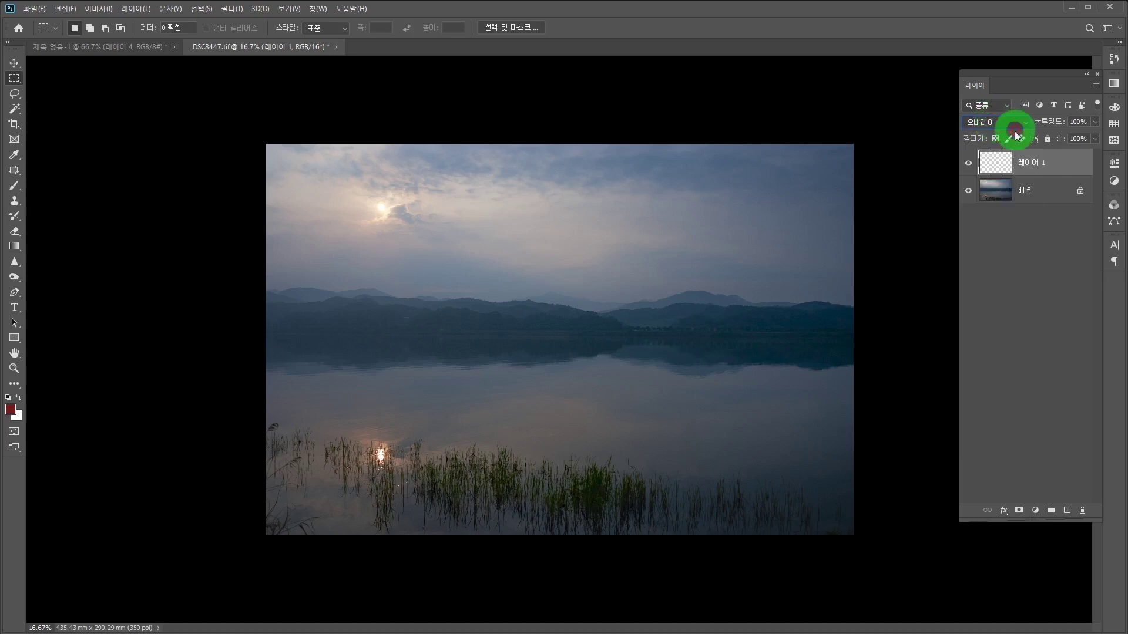
{"action": "left_click_drag", "start_coordinate": [1003, 189], "coordinate": [1003, 199]}
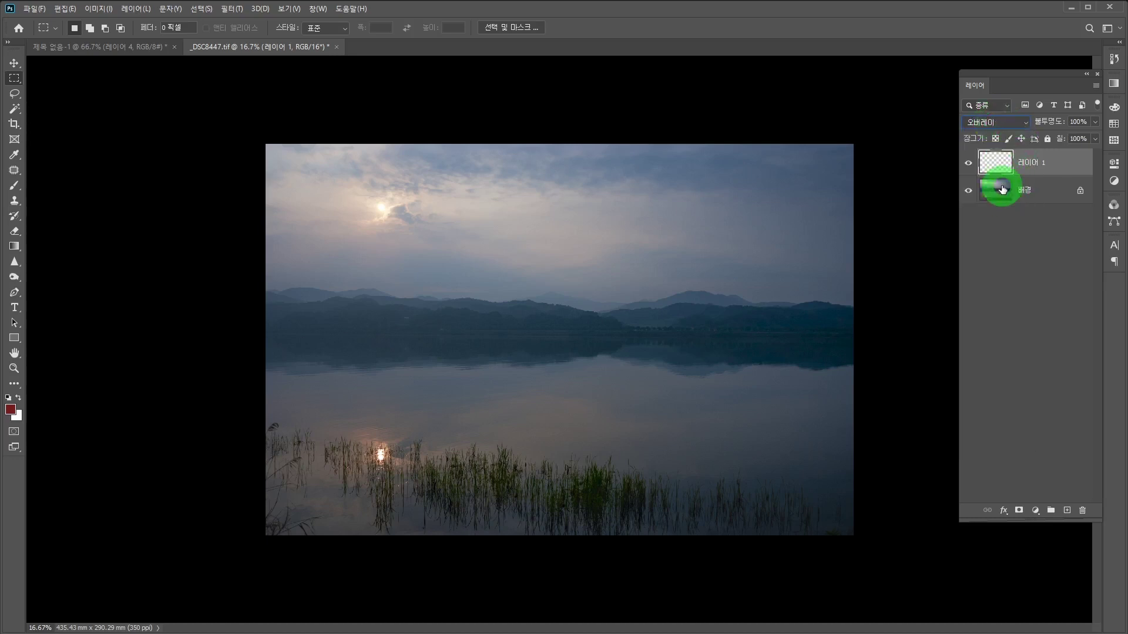
{"action": "left_click", "coordinate": [1035, 165]}
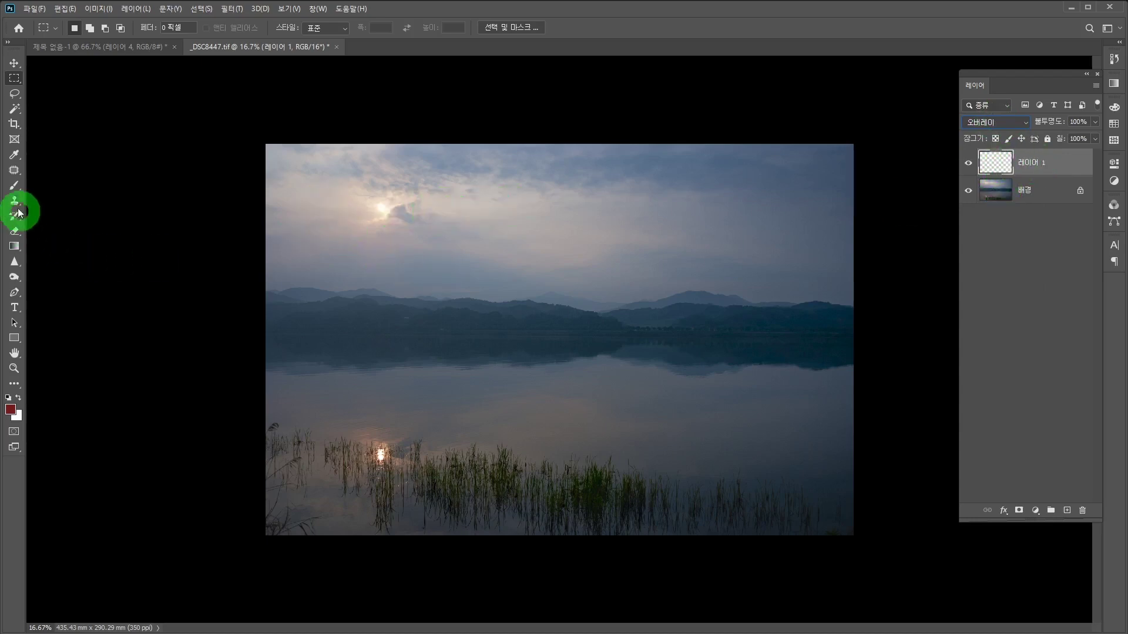
Set up the Brush tool with a size of 1100 and 5% opacity
{"action": "left_click", "coordinate": [13, 186]}
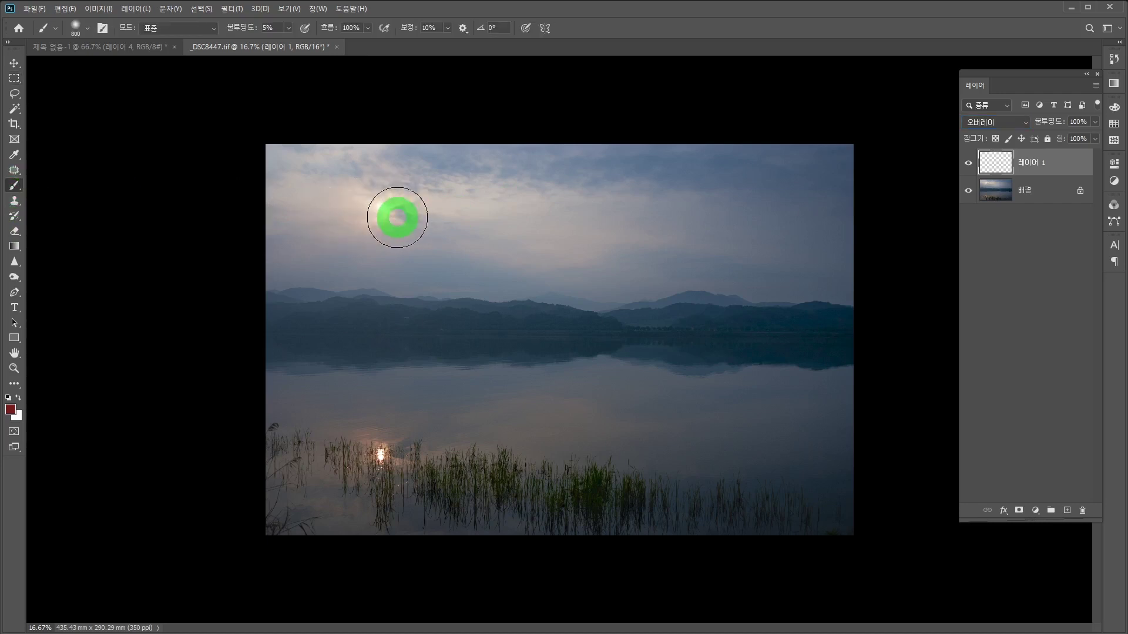
{"action": "key", "text": "bracketleft"}
{"action": "key", "text": "bracketleft"}
{"action": "key", "text": "bracketright"}
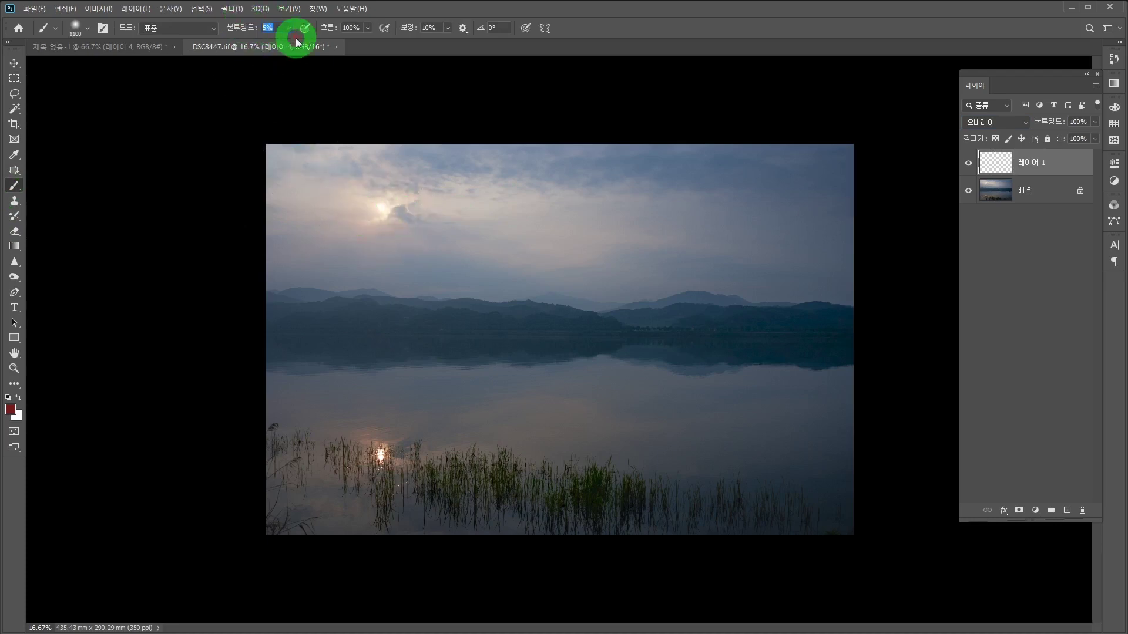
{"action": "left_click", "coordinate": [251, 28]}
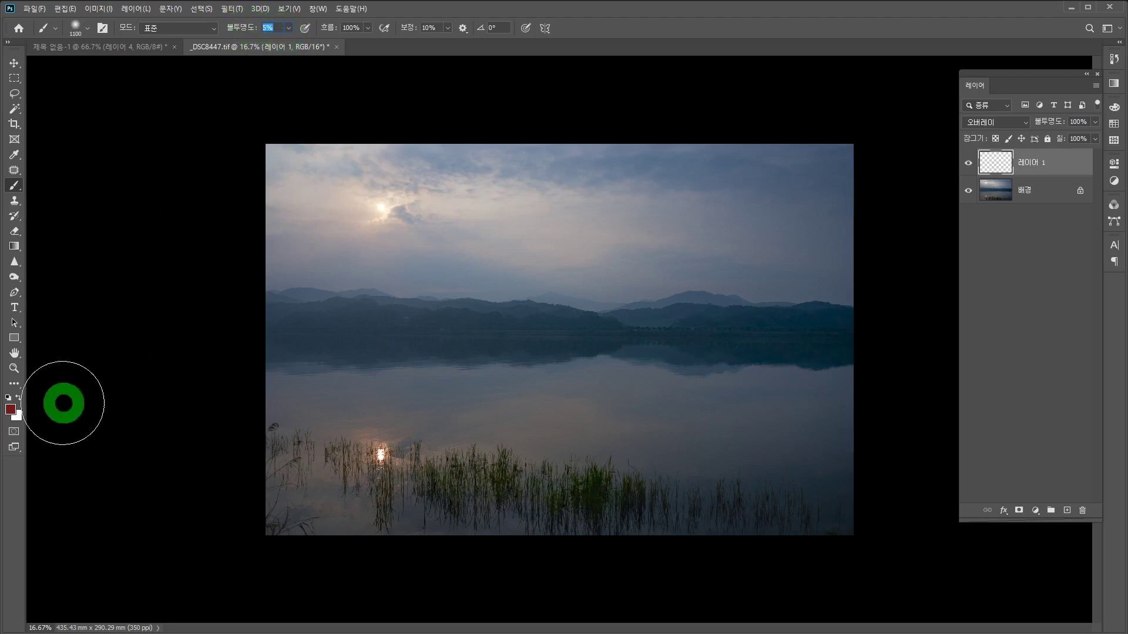
Choose golden orange (#c2840e) as the foreground colour and brush it across the sky around the sun
{"action": "left_click", "coordinate": [11, 411]}
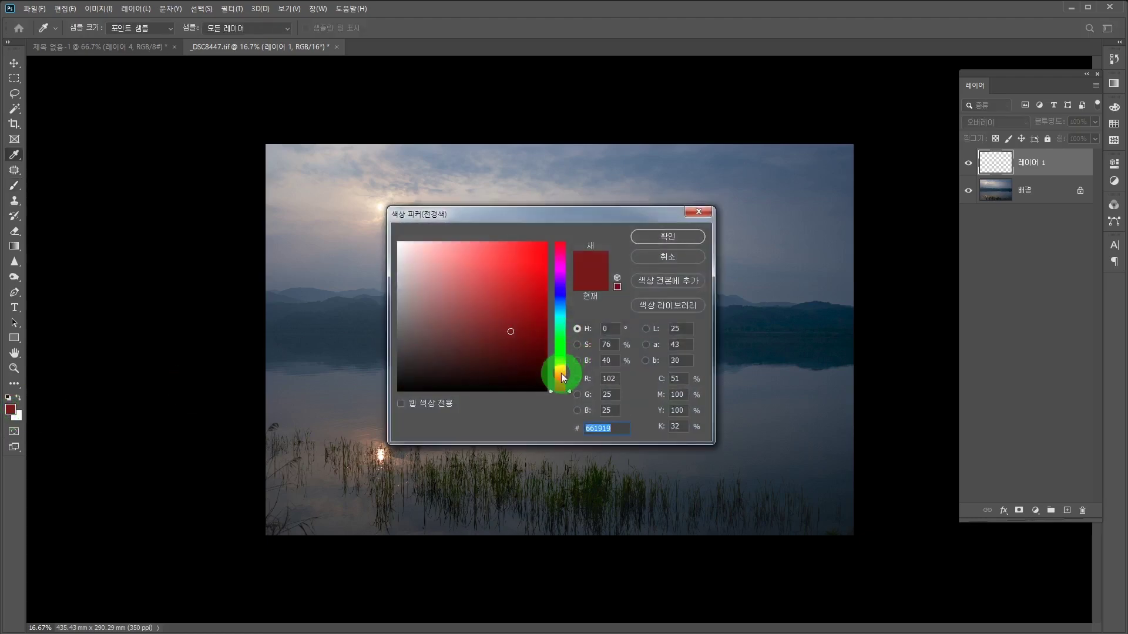
{"action": "left_click", "coordinate": [562, 374]}
{"action": "left_click", "coordinate": [536, 278]}
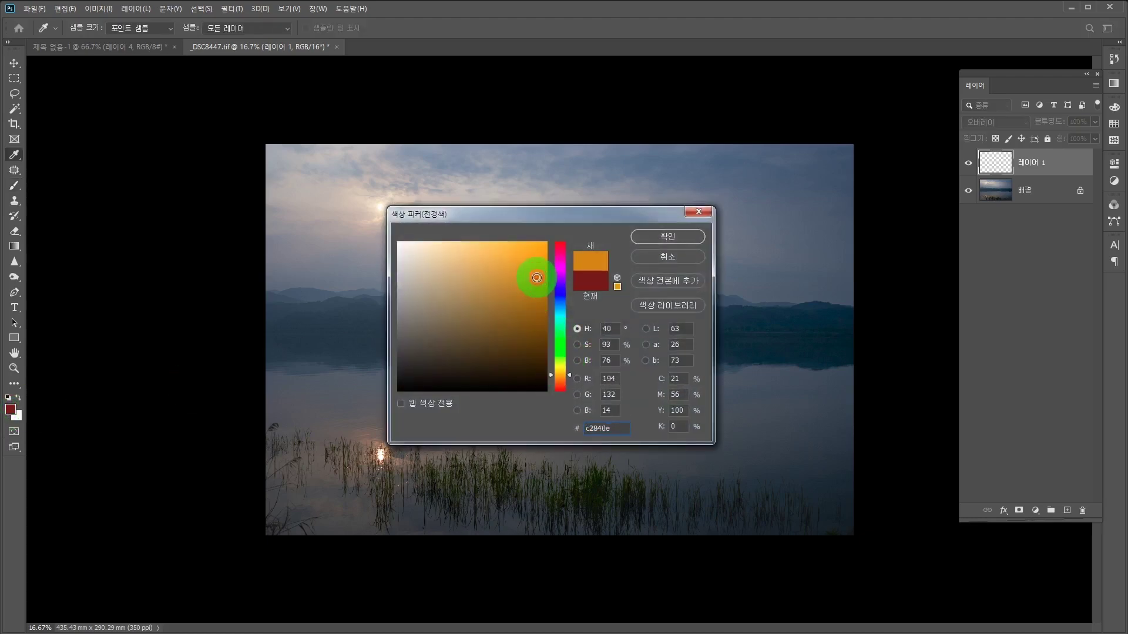
{"action": "key", "text": "b"}
{"action": "left_click", "coordinate": [645, 241]}
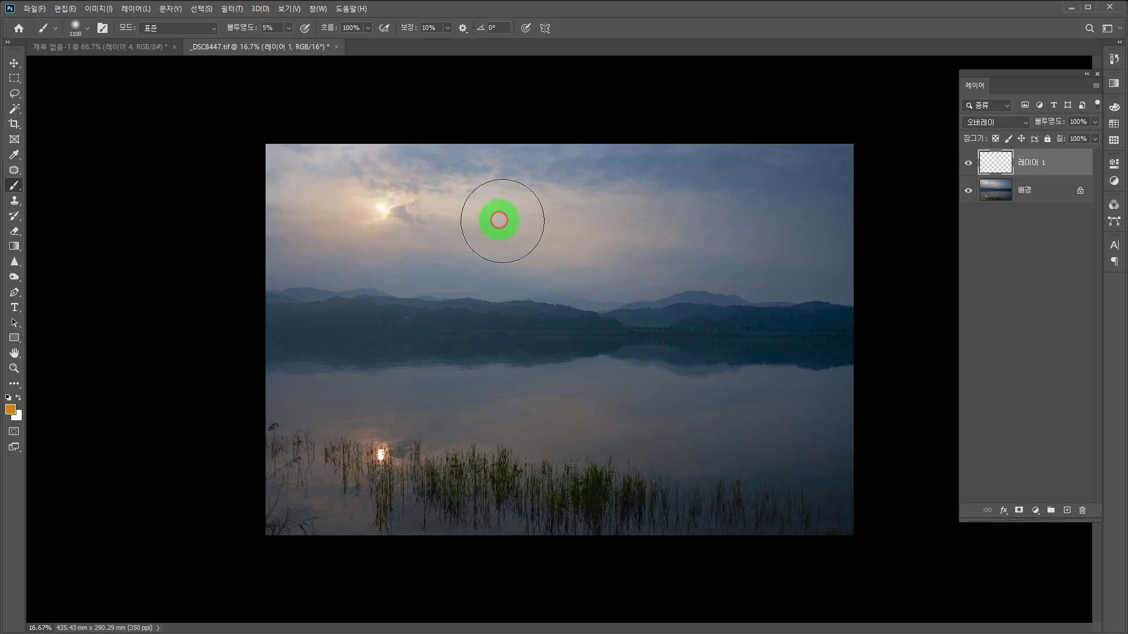
{"action": "left_click_drag", "start_coordinate": [327, 218], "coordinate": [750, 241]}
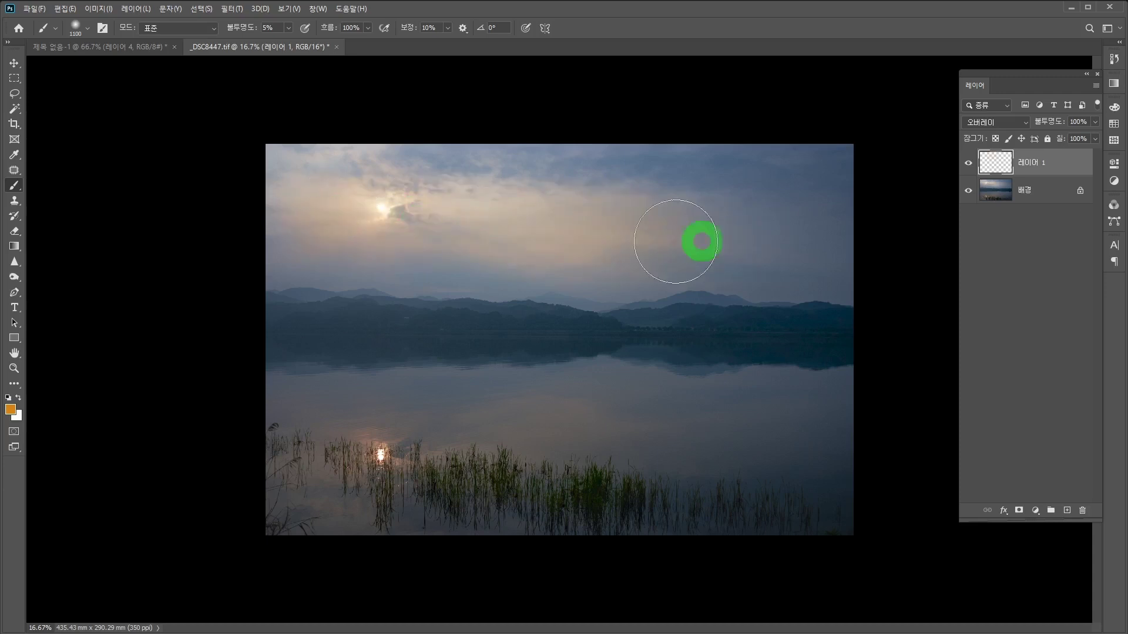
{"action": "mouse_move", "coordinate": [297, 214]}
{"action": "left_mouse_down"}
{"action": "mouse_move", "coordinate": [448, 254]}
{"action": "mouse_move", "coordinate": [581, 268]}
{"action": "mouse_move", "coordinate": [324, 197]}
{"action": "mouse_move", "coordinate": [672, 211]}
{"action": "mouse_move", "coordinate": [707, 224]}
{"action": "mouse_move", "coordinate": [559, 256]}
{"action": "mouse_move", "coordinate": [391, 267]}
{"action": "mouse_move", "coordinate": [379, 460]}
{"action": "mouse_move", "coordinate": [330, 464]}
{"action": "mouse_move", "coordinate": [572, 472]}
{"action": "mouse_move", "coordinate": [320, 450]}
{"action": "mouse_move", "coordinate": [642, 478]}
{"action": "mouse_move", "coordinate": [588, 300]}
{"action": "mouse_move", "coordinate": [425, 258]}
{"action": "left_mouse_up"}
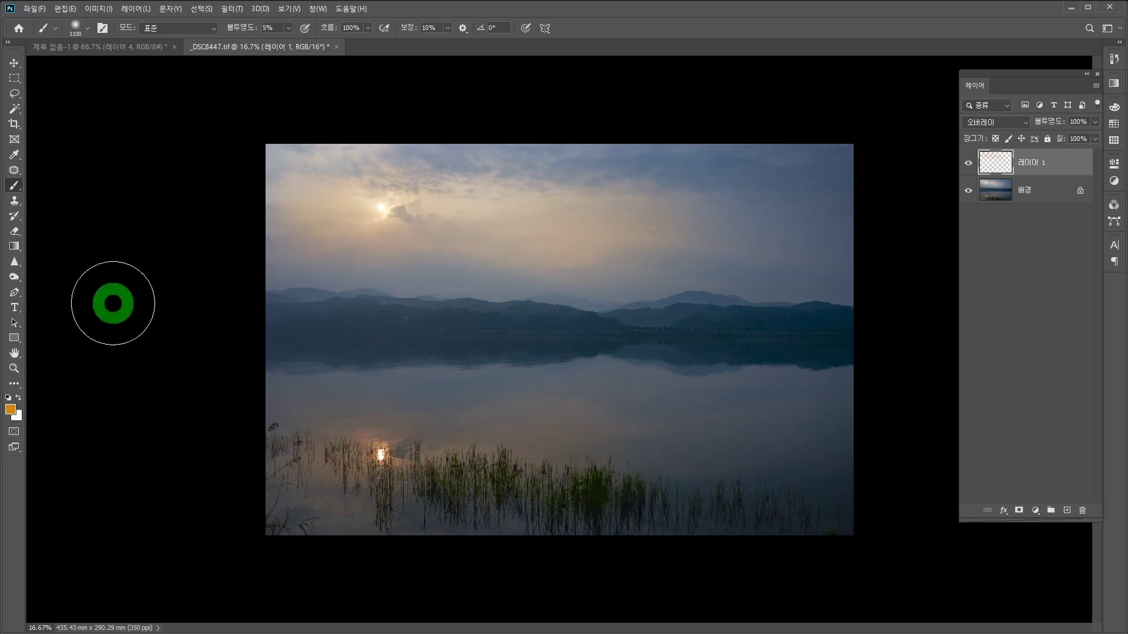
Switch the foreground colour to deeper orange (#c25a0e) and brush it over the middle of the sky
{"action": "left_click", "coordinate": [11, 412]}
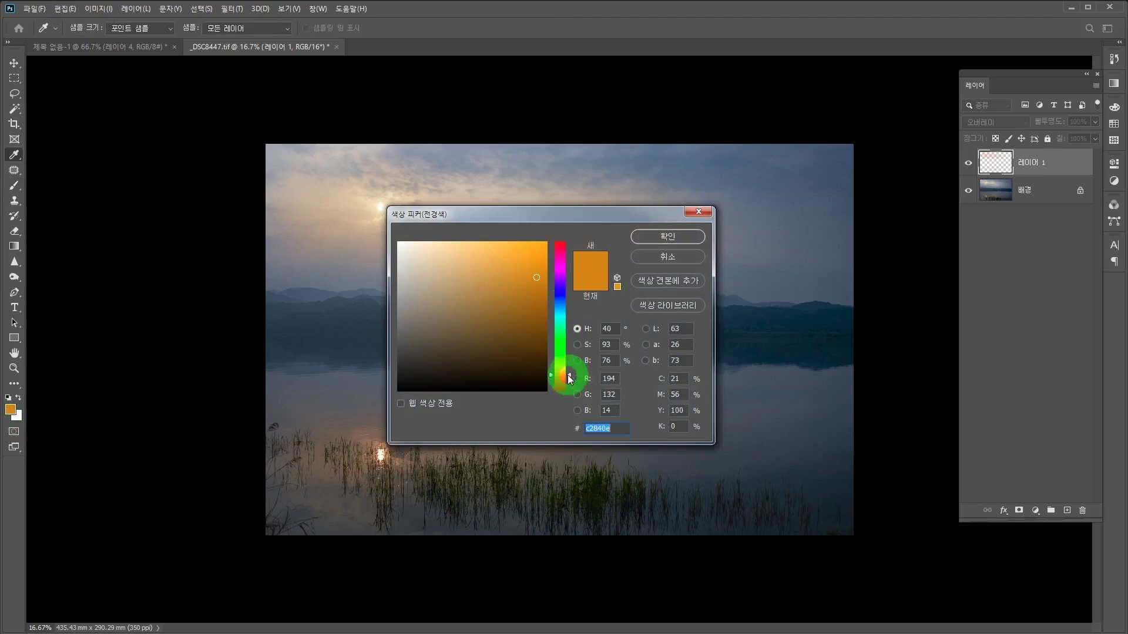
{"action": "left_click", "coordinate": [662, 236]}
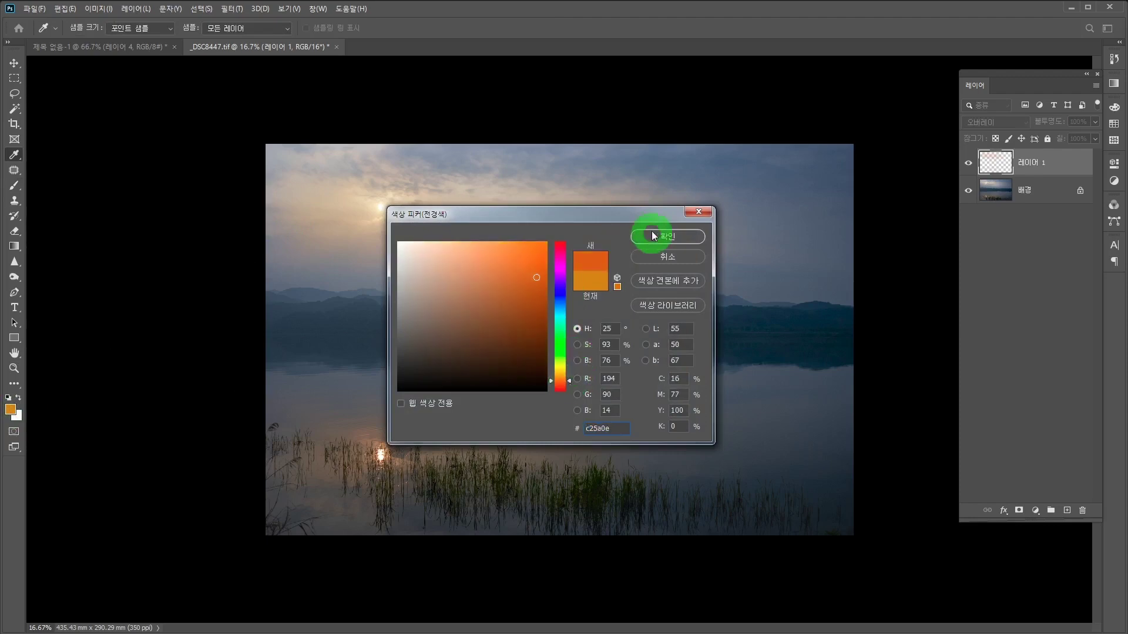
{"action": "mouse_move", "coordinate": [461, 227]}
{"action": "left_mouse_down"}
{"action": "mouse_move", "coordinate": [584, 217]}
{"action": "mouse_move", "coordinate": [484, 187]}
{"action": "mouse_move", "coordinate": [684, 218]}
{"action": "mouse_move", "coordinate": [468, 233]}
{"action": "mouse_move", "coordinate": [604, 244]}
{"action": "left_mouse_up"}
{"action": "mouse_move", "coordinate": [475, 191]}
{"action": "left_mouse_down"}
{"action": "mouse_move", "coordinate": [701, 215]}
{"action": "mouse_move", "coordinate": [581, 176]}
{"action": "mouse_move", "coordinate": [443, 170]}
{"action": "mouse_move", "coordinate": [708, 201]}
{"action": "mouse_move", "coordinate": [556, 184]}
{"action": "mouse_move", "coordinate": [466, 245]}
{"action": "mouse_move", "coordinate": [810, 239]}
{"action": "mouse_move", "coordinate": [551, 243]}
{"action": "left_mouse_up"}
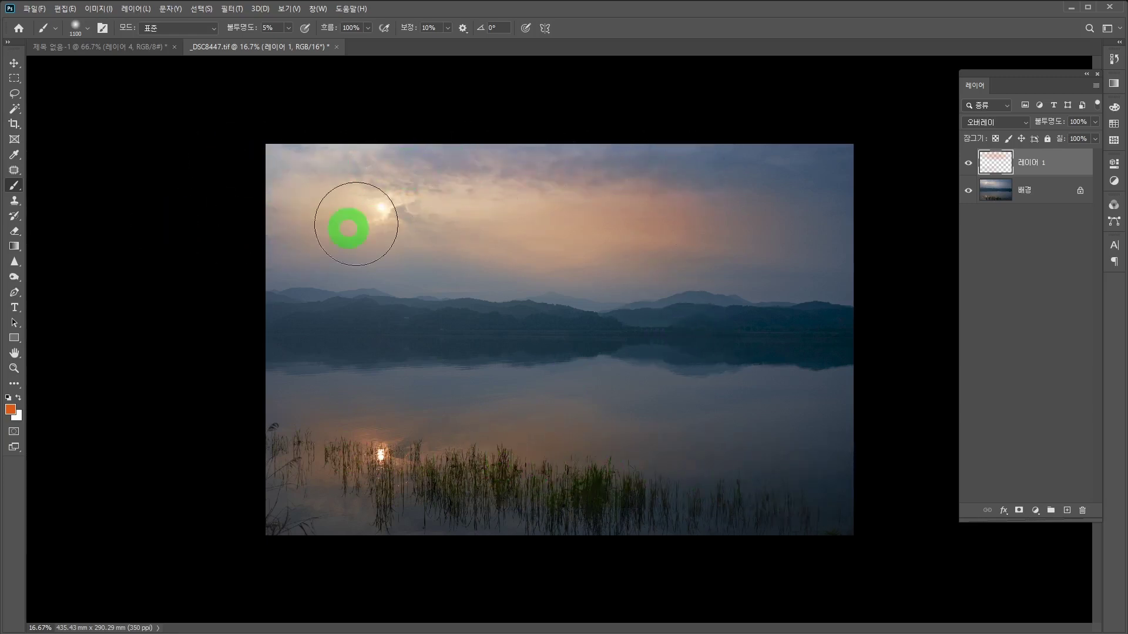
Change the foreground colour to a vivid pinkish red and brush it across the upper sky and clouds
{"action": "left_click", "coordinate": [11, 410]}
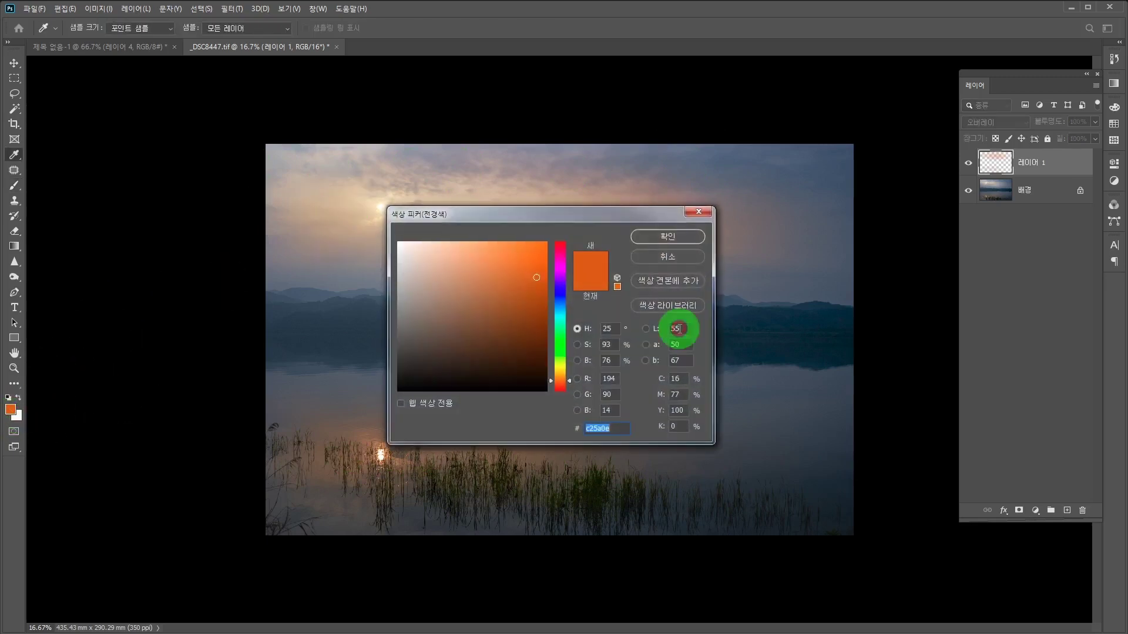
{"action": "left_click_drag", "start_coordinate": [568, 381], "coordinate": [562, 245]}
{"action": "left_click", "coordinate": [544, 249]}
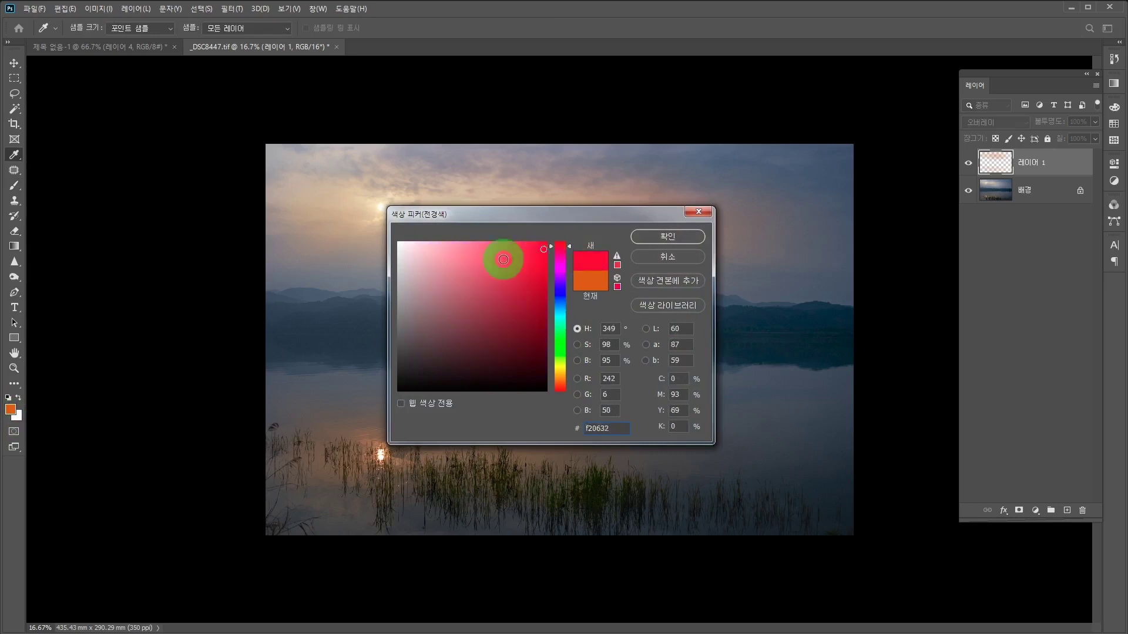
{"action": "left_click", "coordinate": [687, 235]}
{"action": "key", "text": "b"}
{"action": "mouse_move", "coordinate": [514, 163]}
{"action": "left_mouse_down"}
{"action": "mouse_move", "coordinate": [976, 208]}
{"action": "mouse_move", "coordinate": [789, 252]}
{"action": "mouse_move", "coordinate": [667, 232]}
{"action": "mouse_move", "coordinate": [936, 224]}
{"action": "mouse_move", "coordinate": [467, 186]}
{"action": "mouse_move", "coordinate": [402, 154]}
{"action": "mouse_move", "coordinate": [407, 145]}
{"action": "mouse_move", "coordinate": [655, 212]}
{"action": "mouse_move", "coordinate": [994, 251]}
{"action": "mouse_move", "coordinate": [725, 237]}
{"action": "mouse_move", "coordinate": [512, 202]}
{"action": "mouse_move", "coordinate": [901, 255]}
{"action": "mouse_move", "coordinate": [706, 163]}
{"action": "mouse_move", "coordinate": [938, 155]}
{"action": "mouse_move", "coordinate": [903, 209]}
{"action": "mouse_move", "coordinate": [719, 273]}
{"action": "mouse_move", "coordinate": [157, 242]}
{"action": "mouse_move", "coordinate": [324, 215]}
{"action": "mouse_move", "coordinate": [130, 165]}
{"action": "mouse_move", "coordinate": [359, 183]}
{"action": "mouse_move", "coordinate": [105, 118]}
{"action": "mouse_move", "coordinate": [356, 238]}
{"action": "mouse_move", "coordinate": [78, 222]}
{"action": "mouse_move", "coordinate": [433, 285]}
{"action": "mouse_move", "coordinate": [382, 259]}
{"action": "mouse_move", "coordinate": [318, 253]}
{"action": "mouse_move", "coordinate": [815, 311]}
{"action": "mouse_move", "coordinate": [393, 477]}
{"action": "mouse_move", "coordinate": [287, 471]}
{"action": "mouse_move", "coordinate": [820, 487]}
{"action": "mouse_move", "coordinate": [560, 461]}
{"action": "mouse_move", "coordinate": [961, 485]}
{"action": "mouse_move", "coordinate": [809, 478]}
{"action": "mouse_move", "coordinate": [539, 372]}
{"action": "mouse_move", "coordinate": [495, 335]}
{"action": "mouse_move", "coordinate": [535, 350]}
{"action": "mouse_move", "coordinate": [456, 302]}
{"action": "mouse_move", "coordinate": [903, 268]}
{"action": "mouse_move", "coordinate": [1022, 177]}
{"action": "left_mouse_up"}
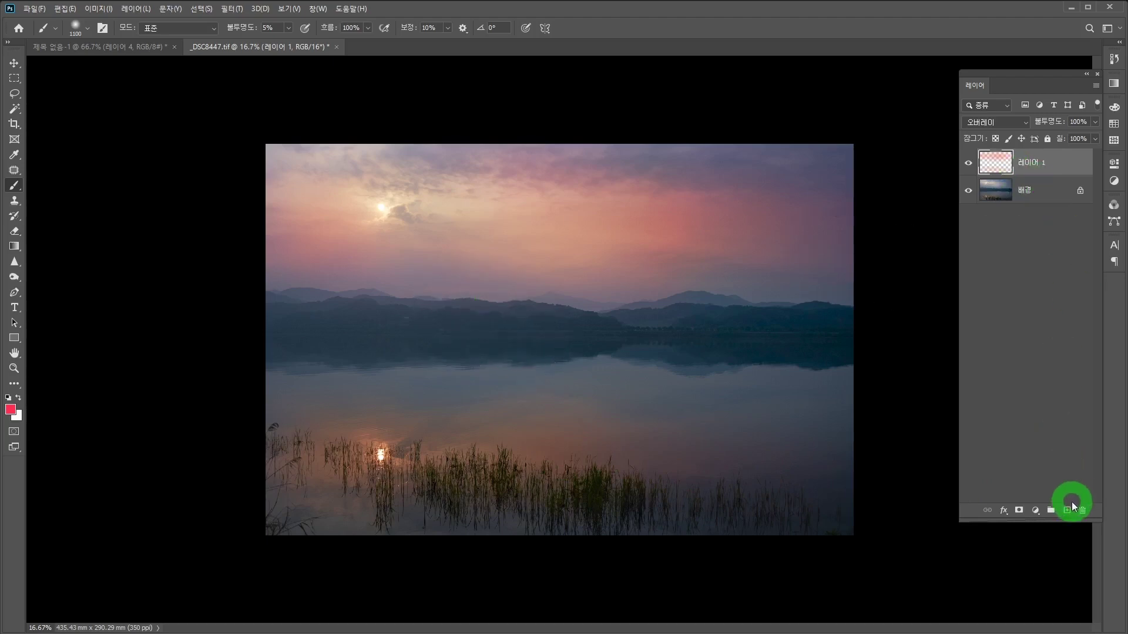
Add a second empty layer above the sky colouring and set its blend mode to Overlay
{"action": "left_click", "coordinate": [1067, 511]}
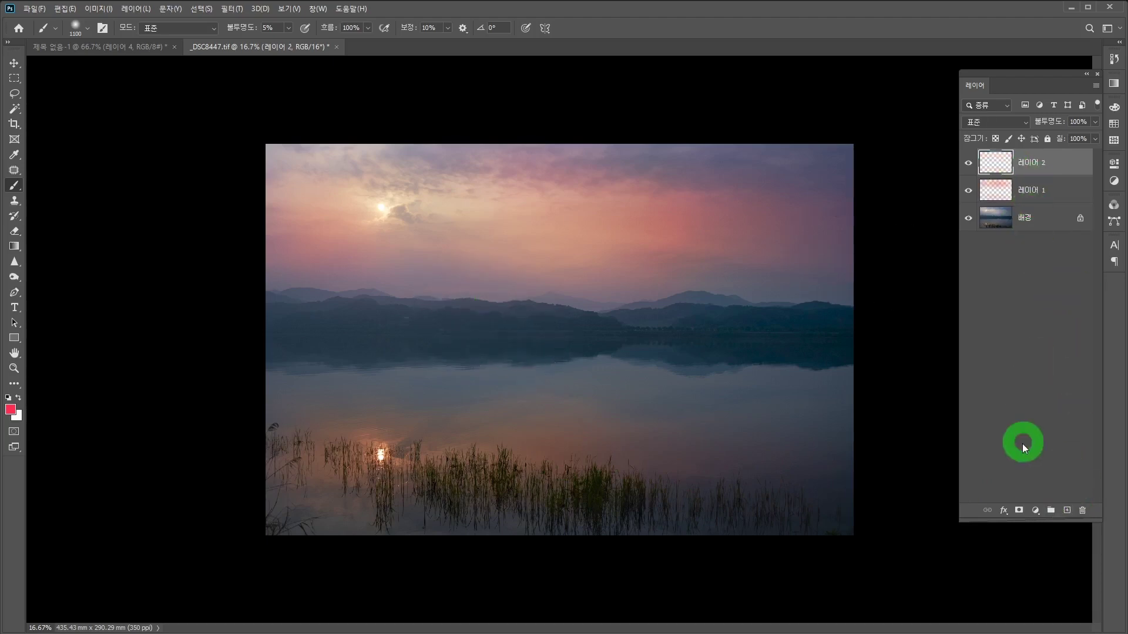
{"action": "left_click", "coordinate": [995, 124]}
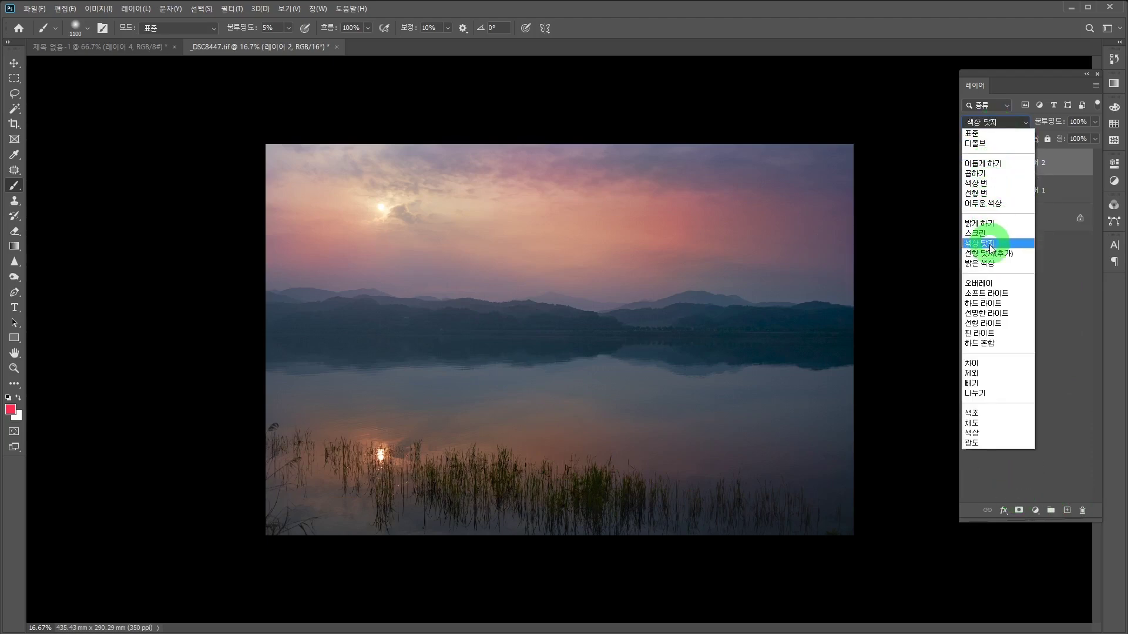
{"action": "left_click", "coordinate": [990, 284]}
Pick teal (#0cb0aa) as the foreground colour and brush it over the lake water and distant shoreline
{"action": "left_click", "coordinate": [11, 409]}
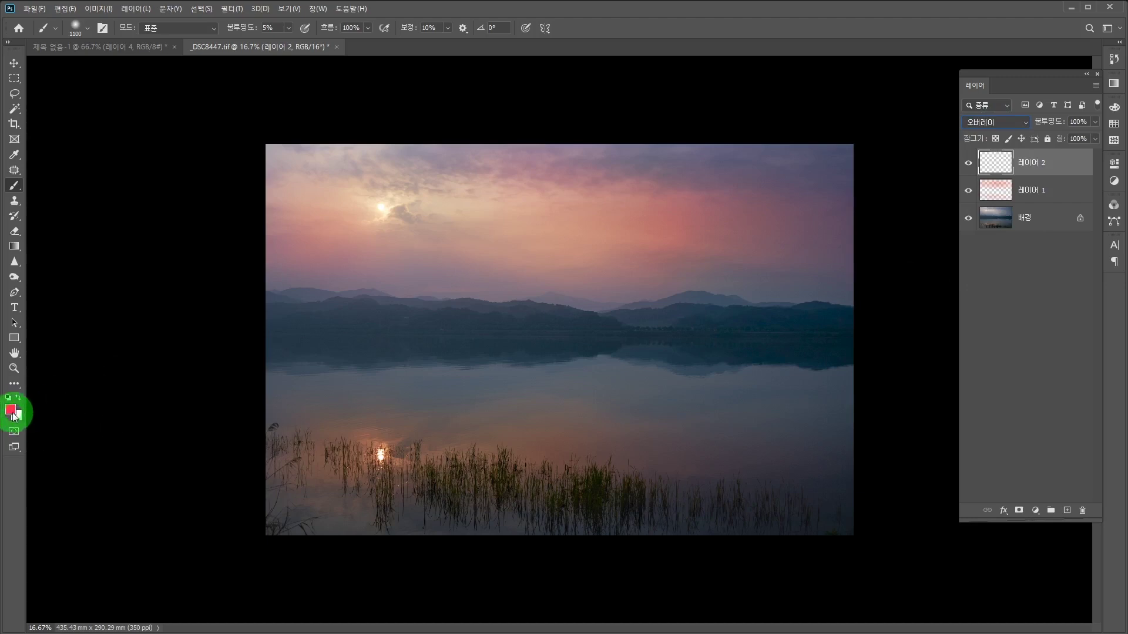
{"action": "left_click_drag", "start_coordinate": [564, 332], "coordinate": [564, 309]}
{"action": "left_click", "coordinate": [537, 287]}
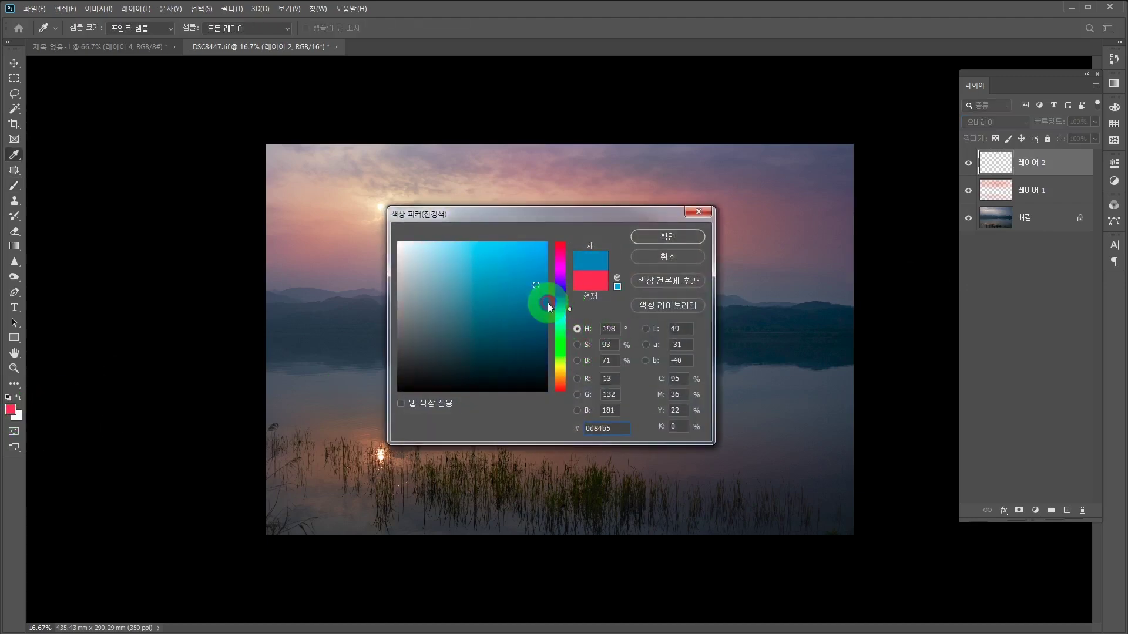
{"action": "left_click", "coordinate": [569, 312]}
{"action": "left_click_drag", "start_coordinate": [569, 311], "coordinate": [569, 316]}
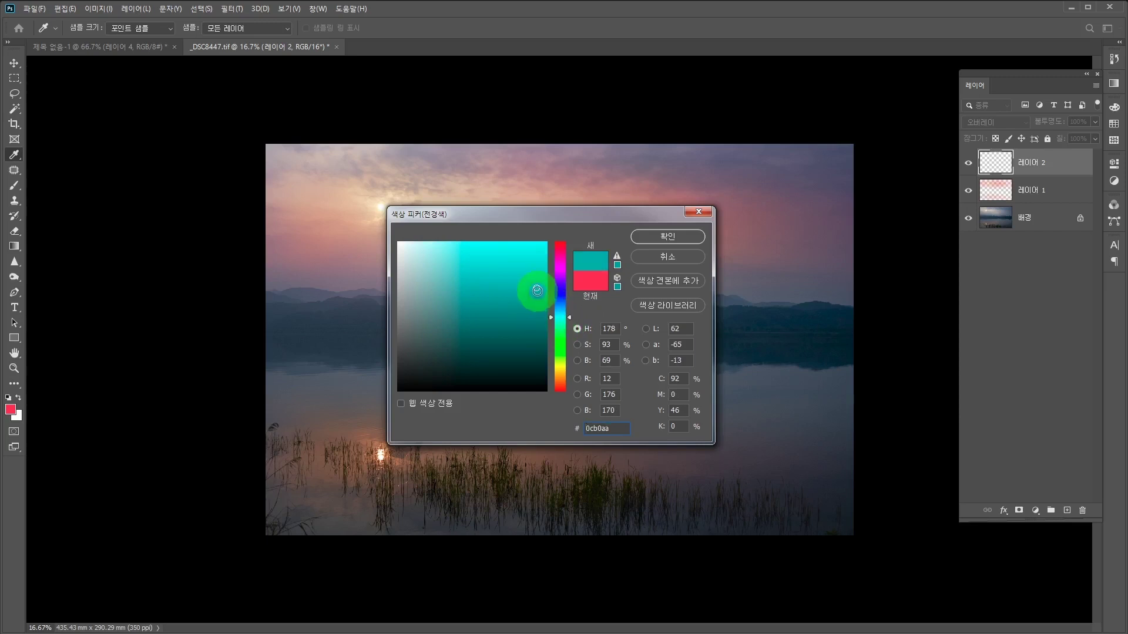
{"action": "left_click", "coordinate": [651, 237]}
{"action": "key", "text": "b"}
{"action": "mouse_move", "coordinate": [520, 373]}
{"action": "left_mouse_down"}
{"action": "mouse_move", "coordinate": [723, 378]}
{"action": "mouse_move", "coordinate": [902, 404]}
{"action": "mouse_move", "coordinate": [486, 362]}
{"action": "mouse_move", "coordinate": [944, 438]}
{"action": "mouse_move", "coordinate": [751, 388]}
{"action": "mouse_move", "coordinate": [197, 344]}
{"action": "mouse_move", "coordinate": [372, 339]}
{"action": "mouse_move", "coordinate": [563, 427]}
{"action": "mouse_move", "coordinate": [993, 498]}
{"action": "mouse_move", "coordinate": [902, 487]}
{"action": "mouse_move", "coordinate": [437, 363]}
{"action": "mouse_move", "coordinate": [309, 351]}
{"action": "mouse_move", "coordinate": [267, 314]}
{"action": "mouse_move", "coordinate": [658, 344]}
{"action": "mouse_move", "coordinate": [636, 339]}
{"action": "mouse_move", "coordinate": [546, 255]}
{"action": "mouse_move", "coordinate": [554, 340]}
{"action": "mouse_move", "coordinate": [823, 332]}
{"action": "left_mouse_up"}
Flatten the two colour layers and the photo into a single background layer
{"action": "left_click", "coordinate": [1039, 173]}
{"action": "left_click", "coordinate": [1095, 119]}
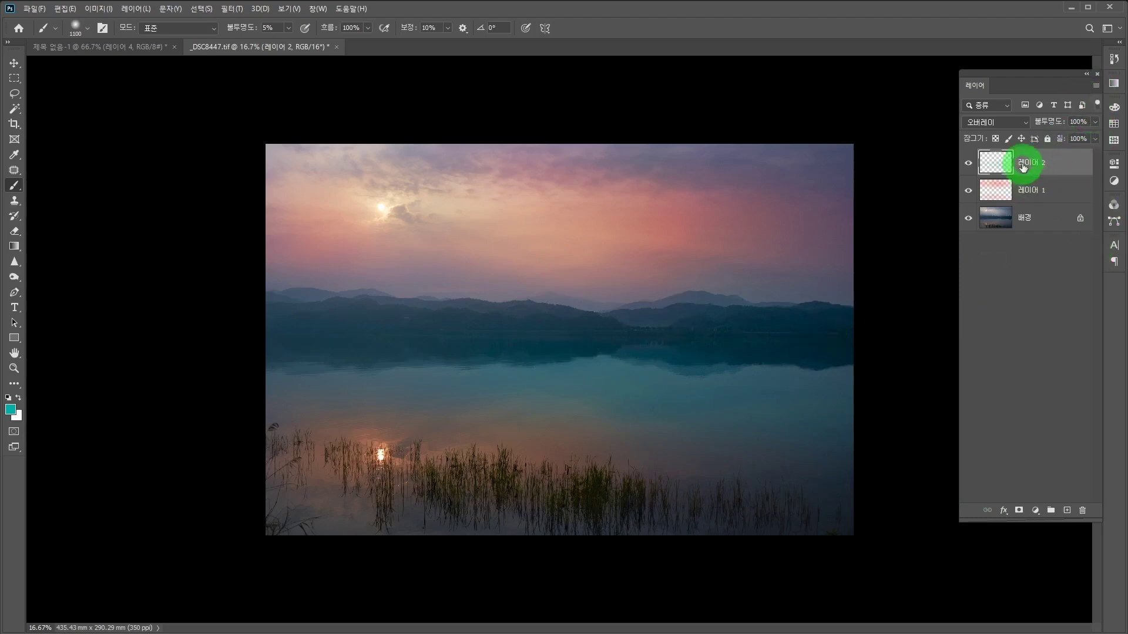
{"action": "left_click", "coordinate": [1097, 86]}
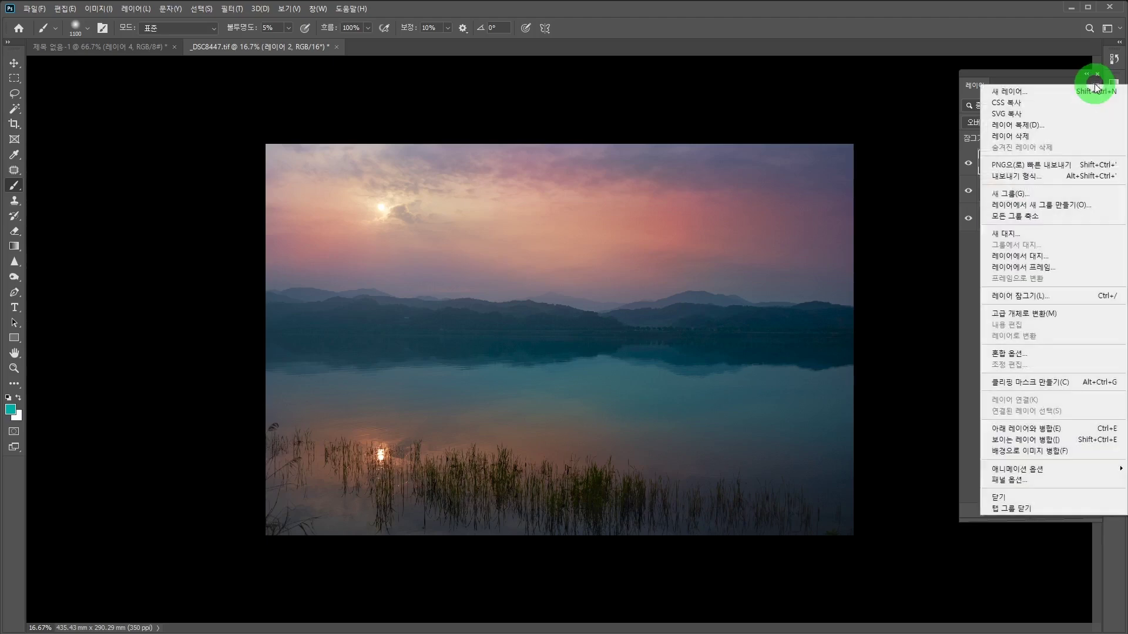
{"action": "left_click", "coordinate": [1019, 451]}
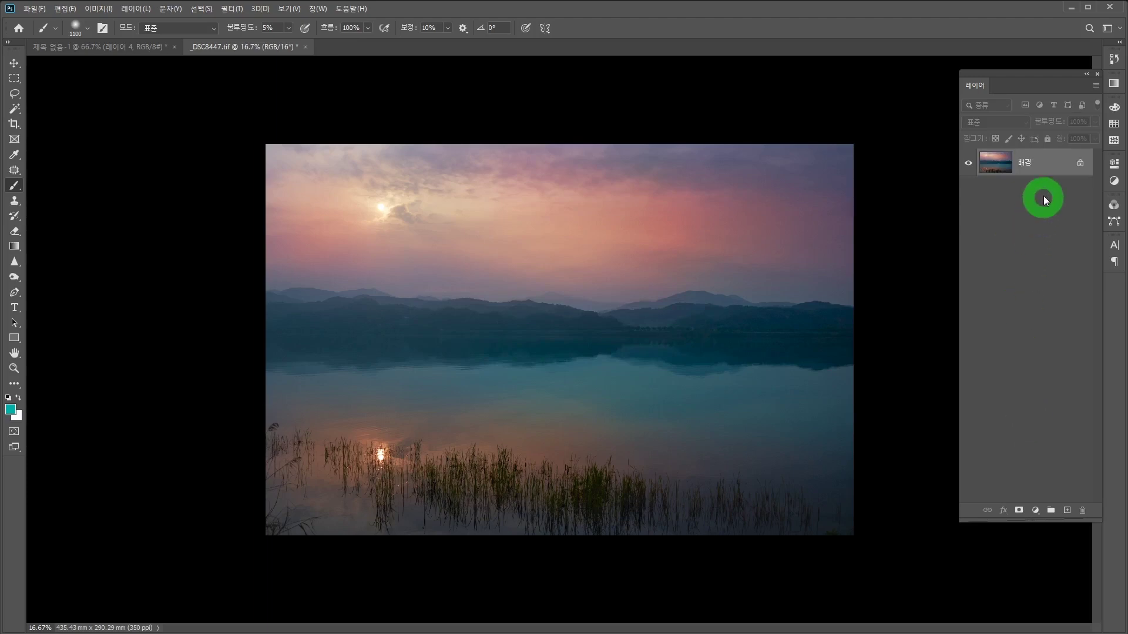
Duplicate the flattened background layer and close the advertising pop-up
{"action": "mouse_move", "coordinate": [1046, 164]}
{"action": "left_mouse_down"}
{"action": "mouse_move", "coordinate": [1048, 338]}
{"action": "mouse_move", "coordinate": [1047, 164]}
{"action": "left_mouse_up"}
{"action": "right_click", "coordinate": [1051, 162]}
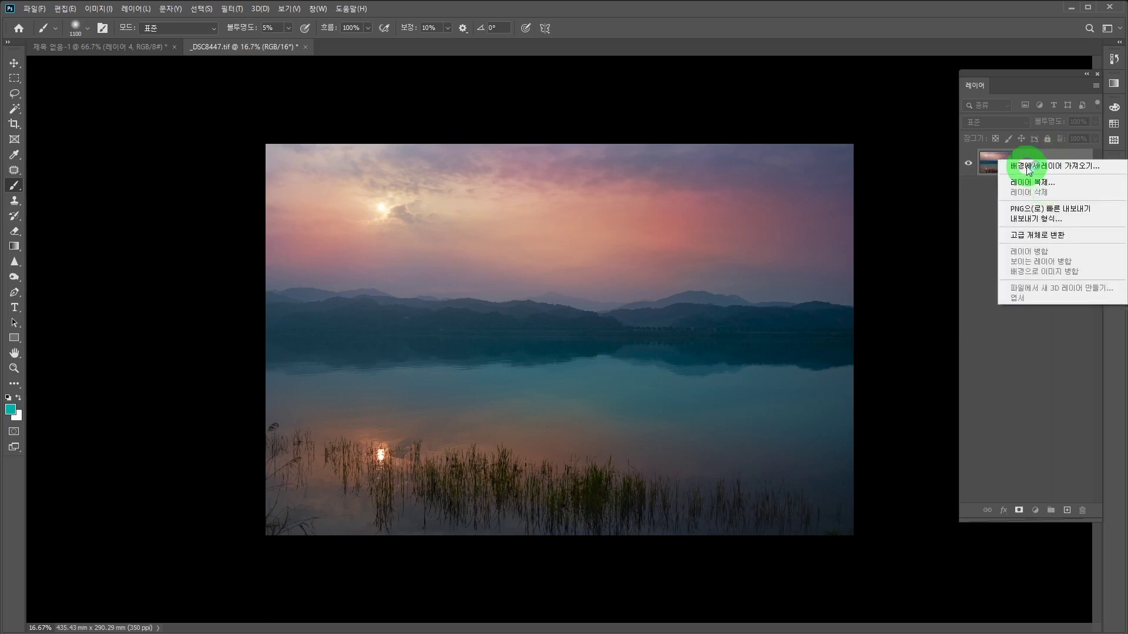
{"action": "left_click", "coordinate": [1025, 156]}
{"action": "left_click_drag", "start_coordinate": [1056, 158], "coordinate": [1067, 507]}
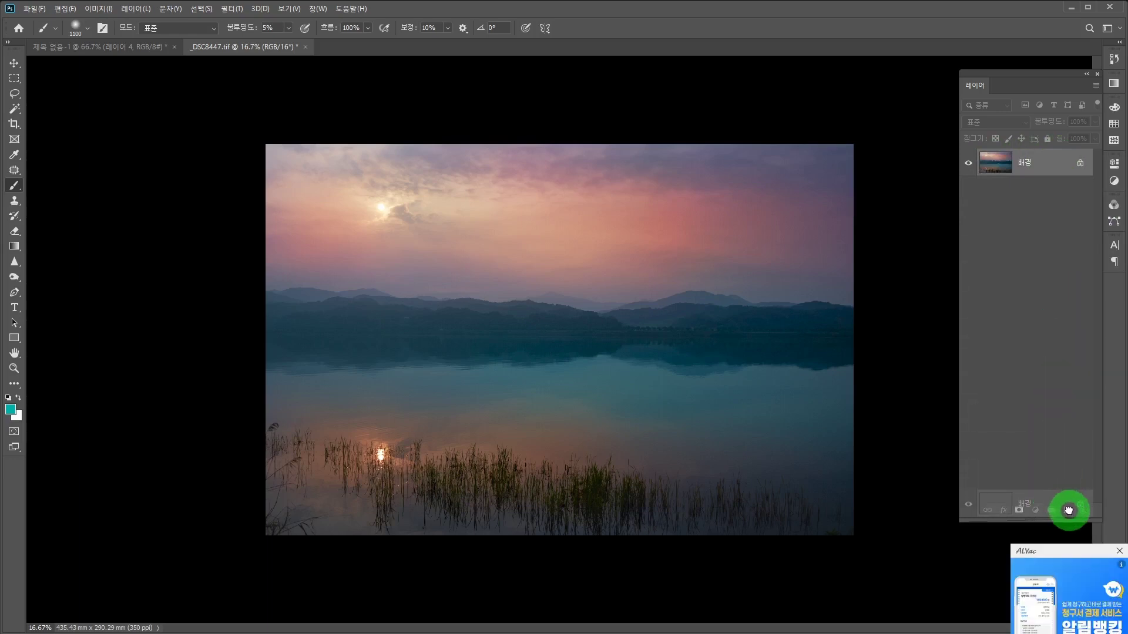
{"action": "left_click_drag", "start_coordinate": [1069, 510], "coordinate": [1068, 511]}
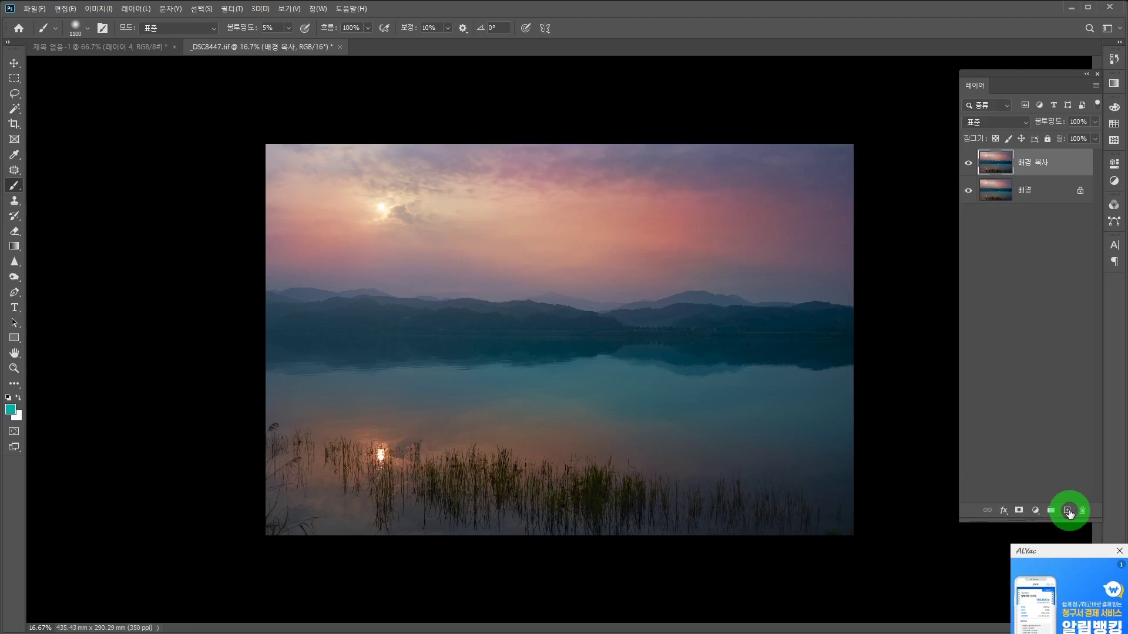
{"action": "left_click", "coordinate": [1118, 552]}
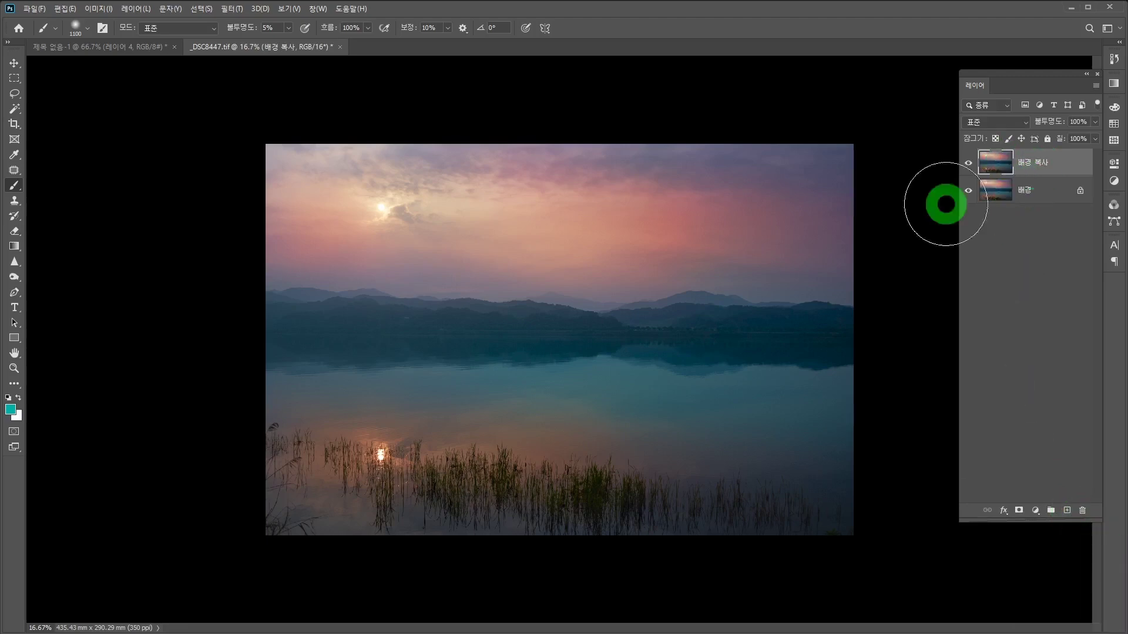
Apply a High Pass filter with a radius of 7.0 pixels to the duplicated background layer
{"action": "left_click", "coordinate": [230, 9]}
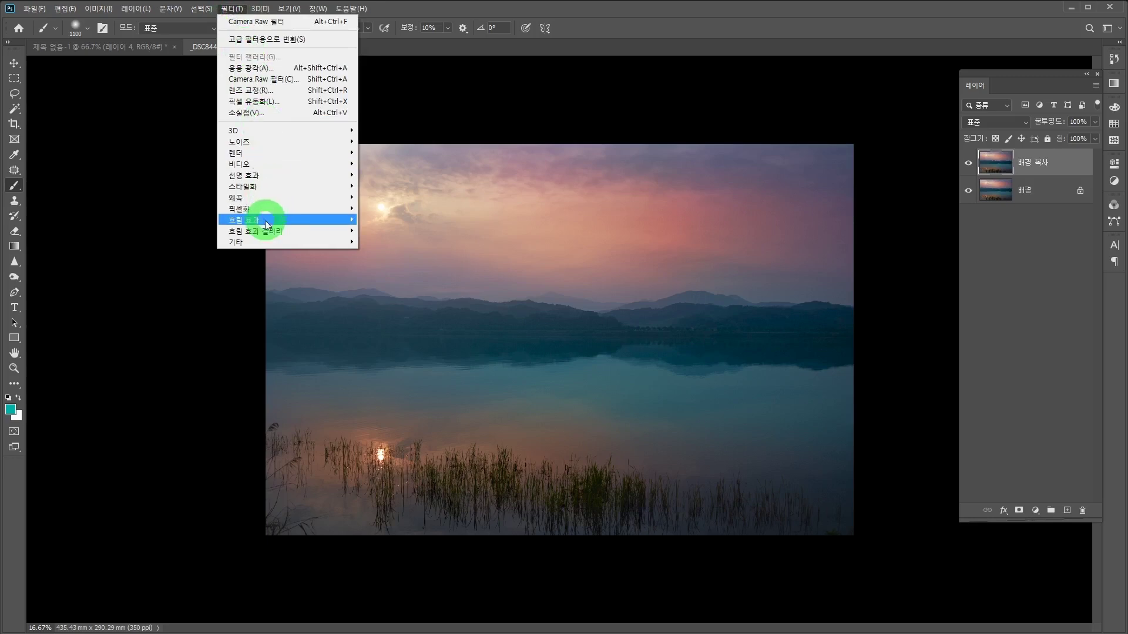
{"action": "mouse_move", "coordinate": [262, 241]}
{"action": "left_click", "coordinate": [394, 297]}
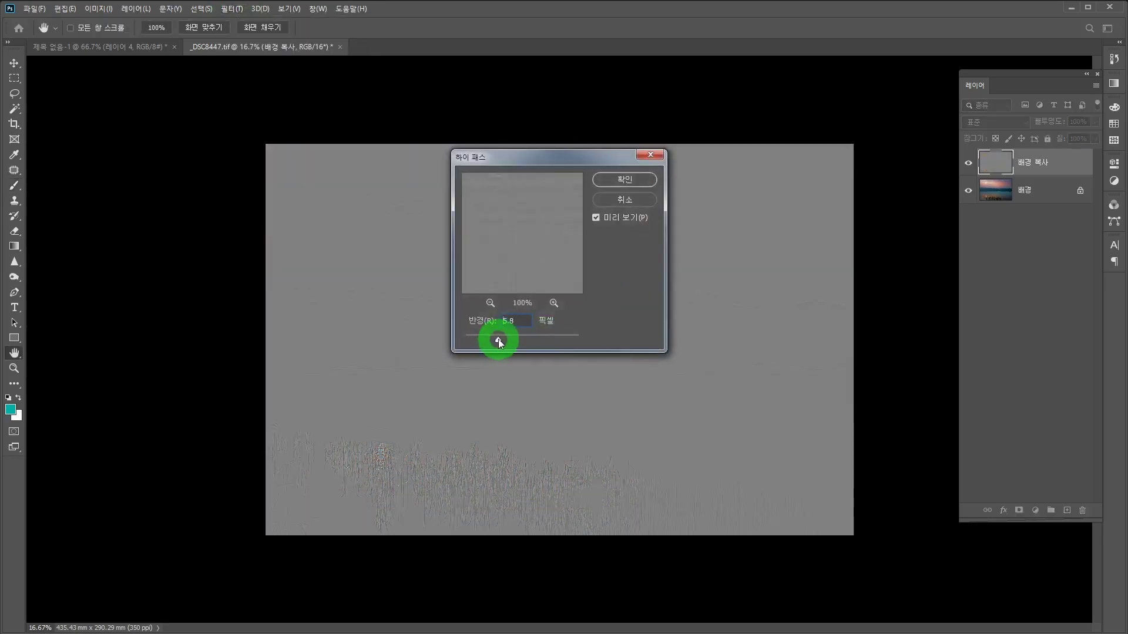
{"action": "left_click_drag", "start_coordinate": [502, 341], "coordinate": [502, 340]}
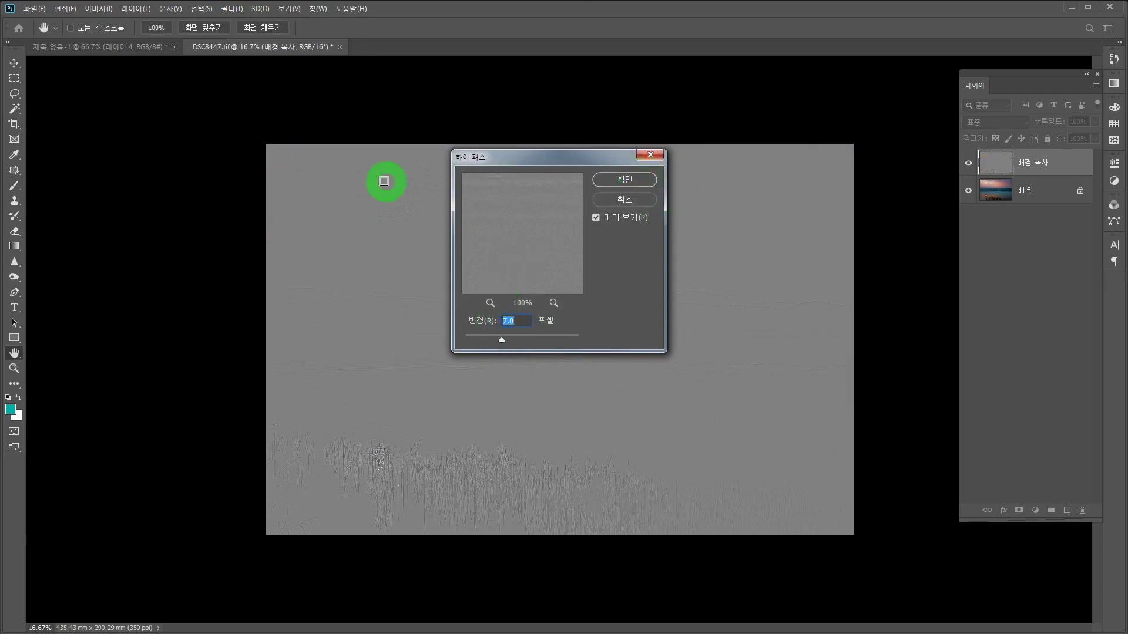
{"action": "left_click", "coordinate": [628, 179]}
{"action": "key", "text": "b"}
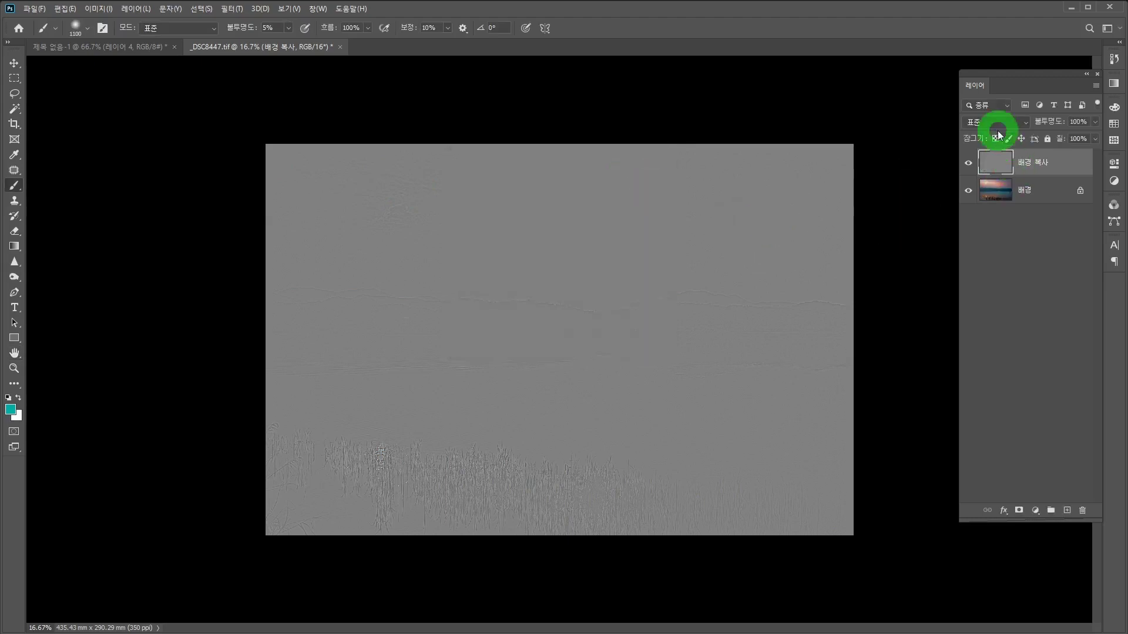
Set the High Pass layer's blend mode to Overlay and compare the photo with that layer hidden and shown
{"action": "left_click", "coordinate": [994, 122]}
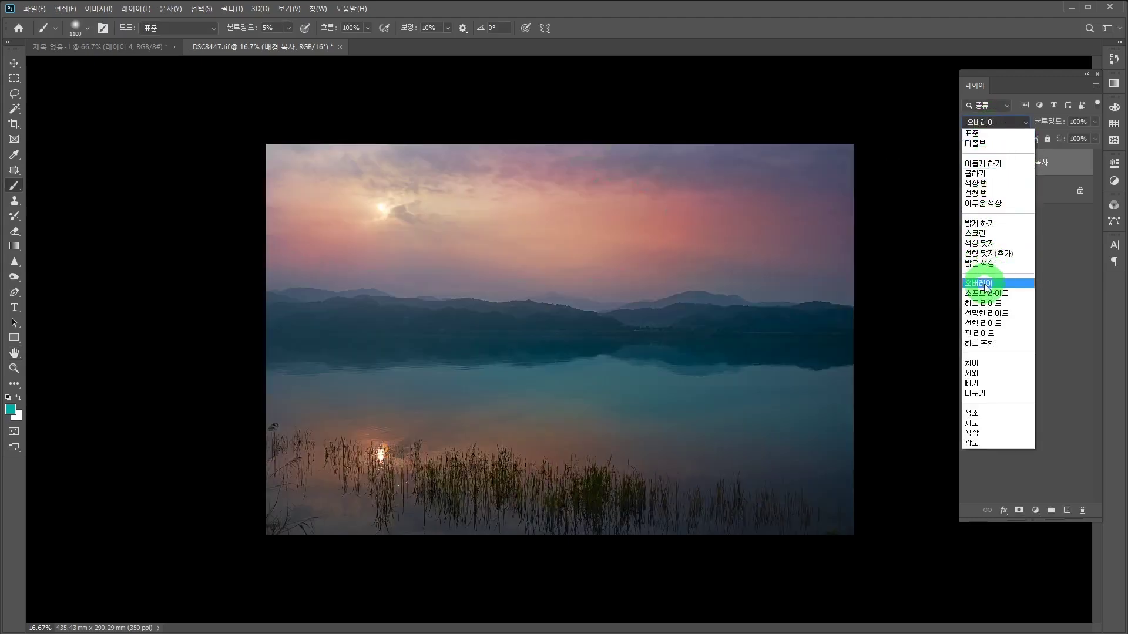
{"action": "left_click", "coordinate": [986, 285]}
{"action": "scroll", "coordinate": [606, 317], "scroll_direction": "up", "scroll_amount": 1}
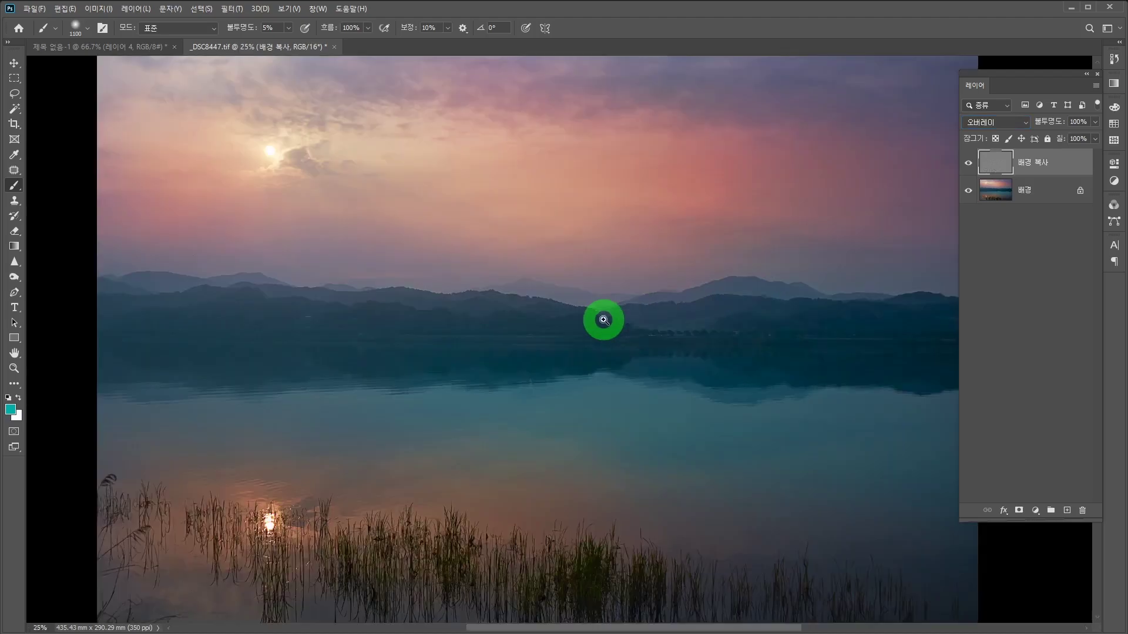
{"action": "left_click", "coordinate": [970, 164]}
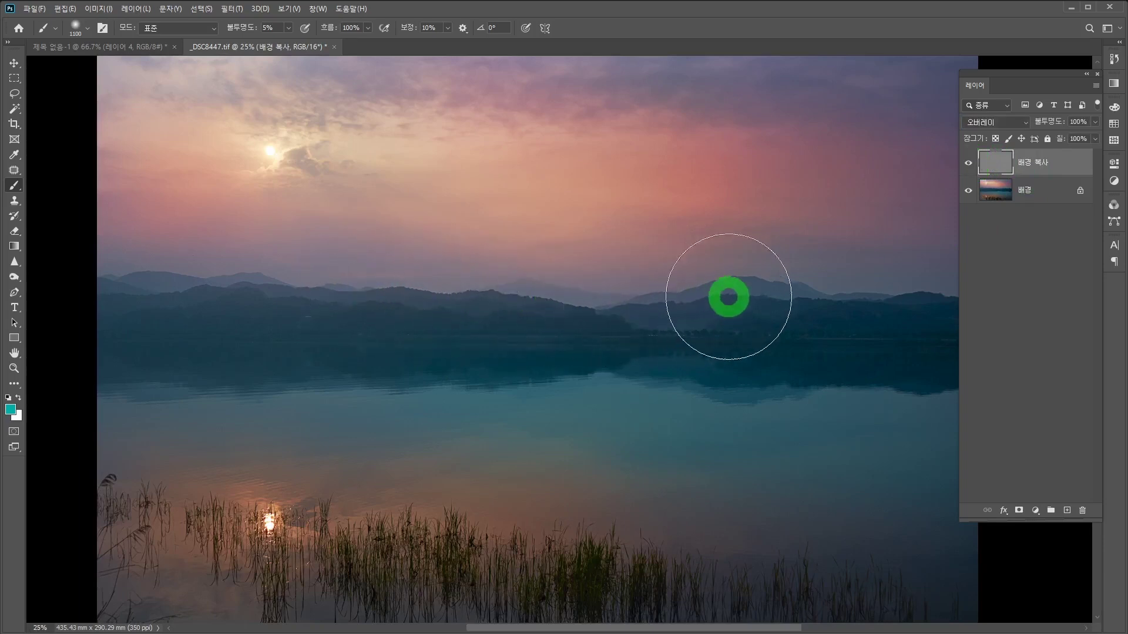
{"action": "left_click", "coordinate": [968, 163]}
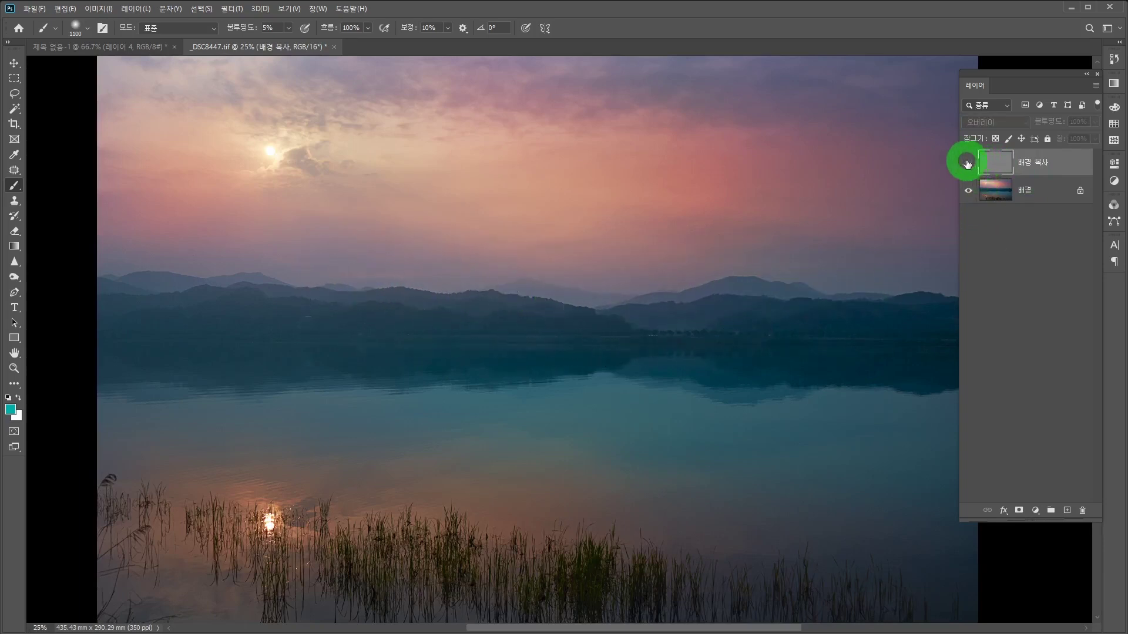
{"action": "left_click", "coordinate": [969, 163]}
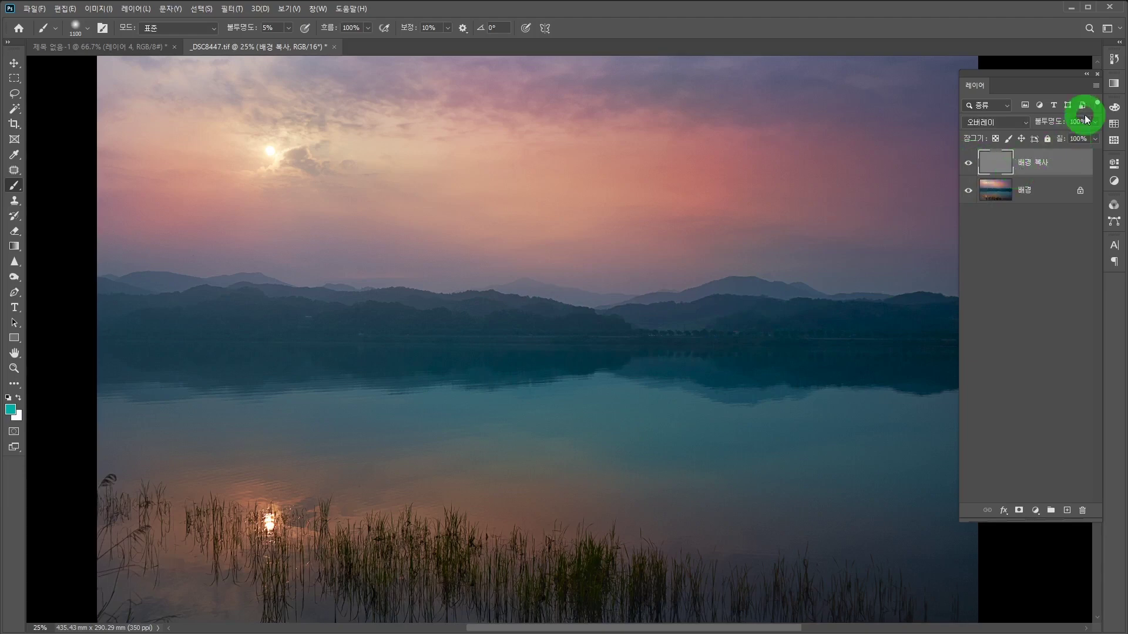
Flatten the Overlay sharpening layer and the photo into a single background layer
{"action": "left_click", "coordinate": [1096, 86]}
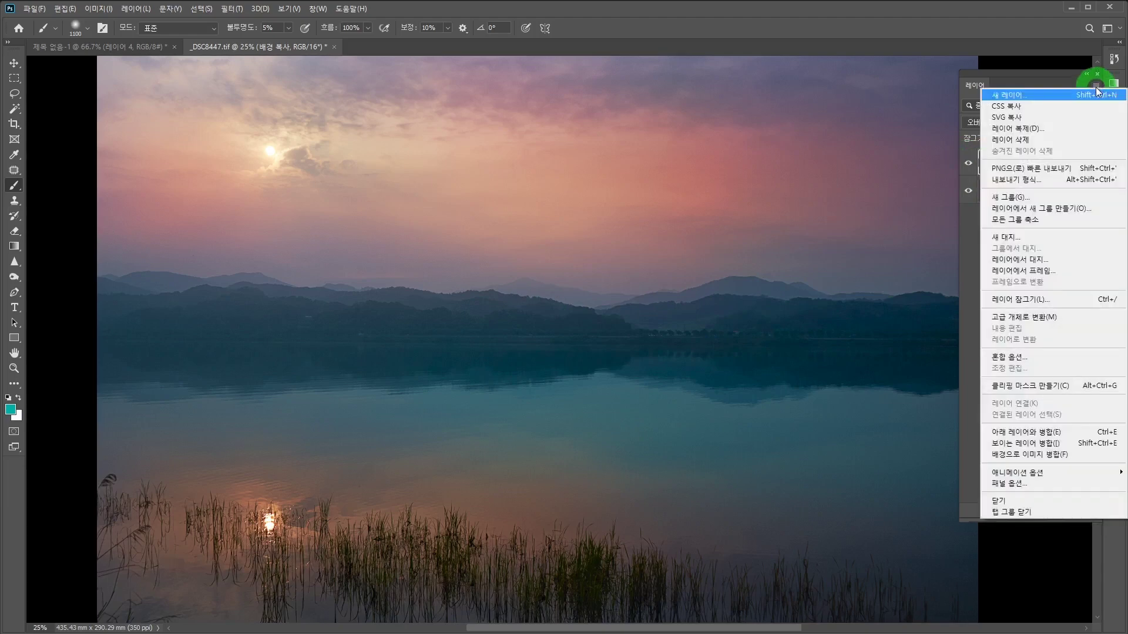
{"action": "left_click", "coordinate": [1036, 455]}
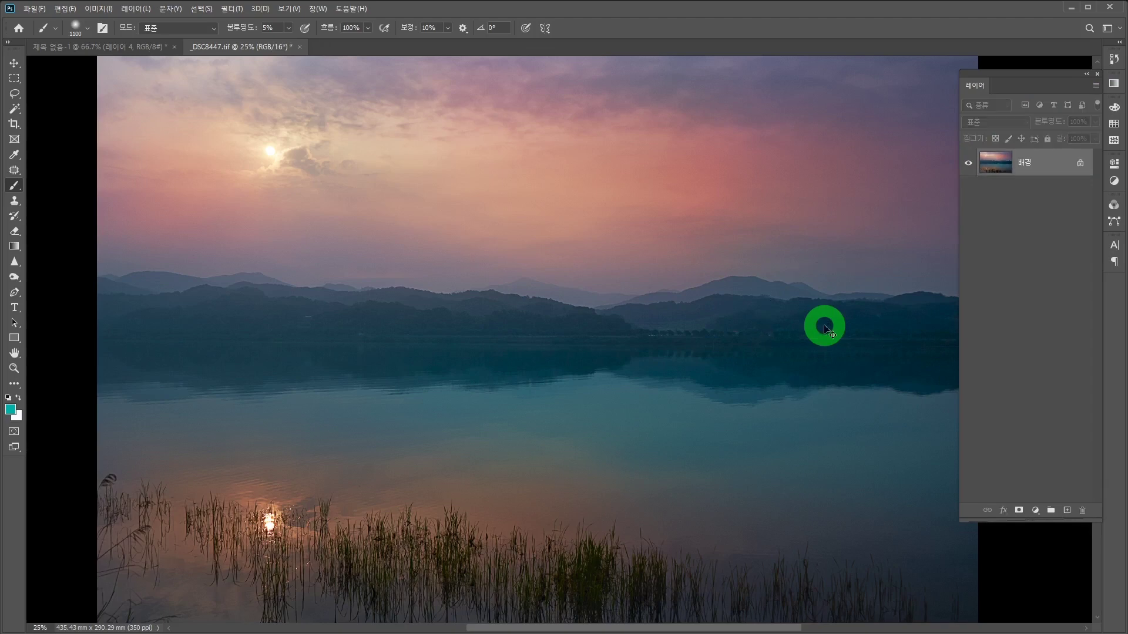
{"action": "key", "text": "ctrl+minus"}
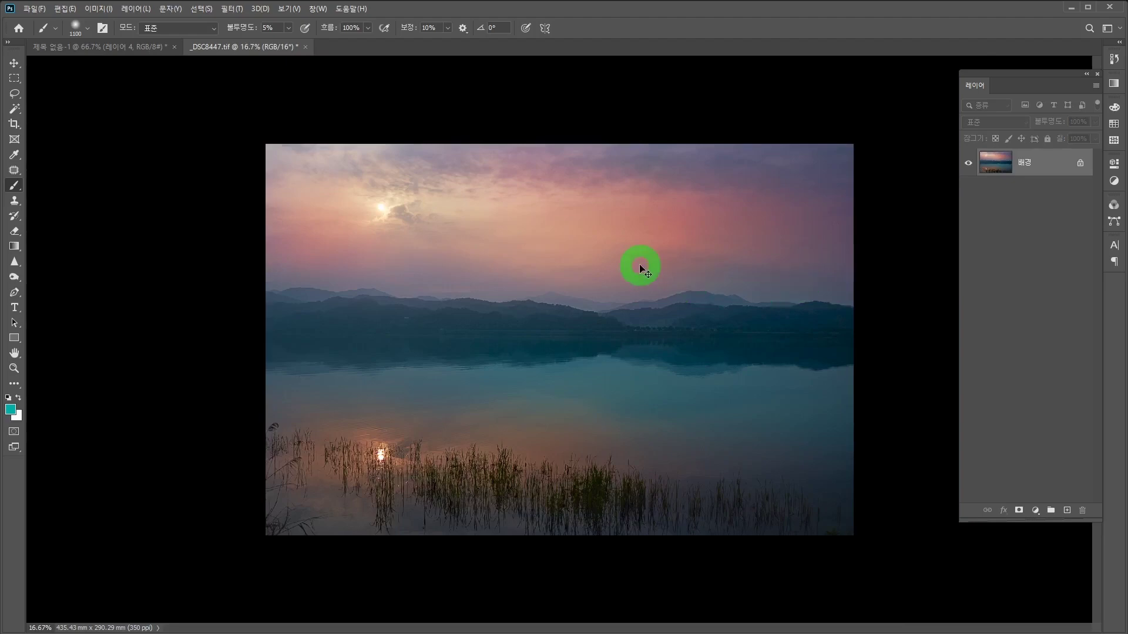
With the Camera Raw Filter, lift the RGB tone curve to output 142 at input 118 and set the saturation to -15
{"action": "left_click", "coordinate": [232, 8]}
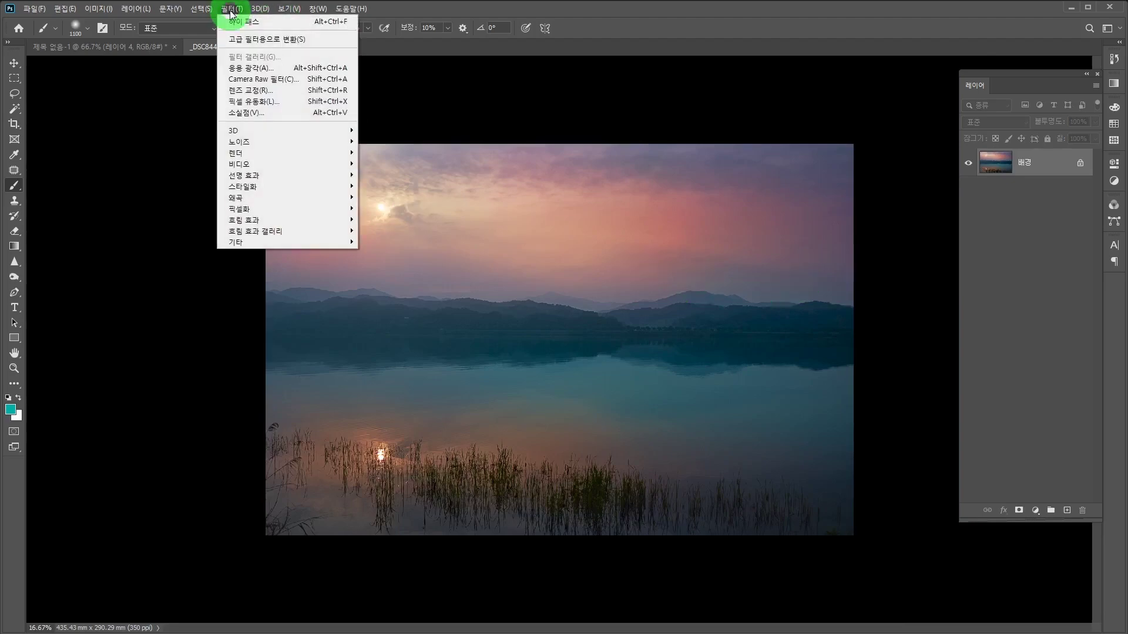
{"action": "left_click", "coordinate": [241, 78]}
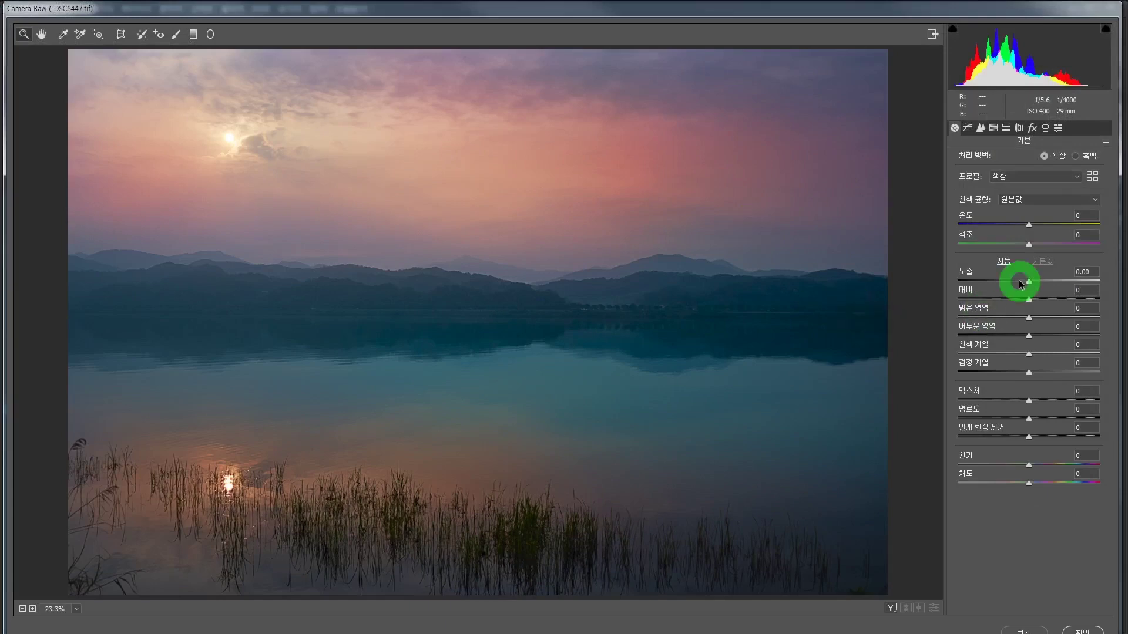
{"action": "left_click", "coordinate": [967, 128]}
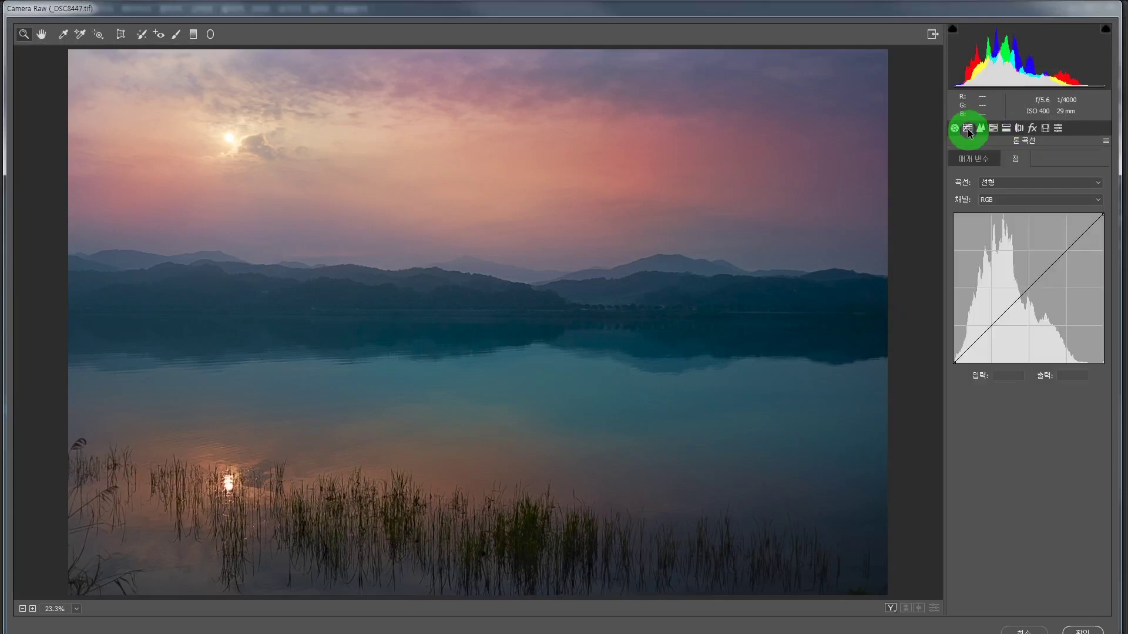
{"action": "left_click_drag", "start_coordinate": [1030, 283], "coordinate": [1023, 280]}
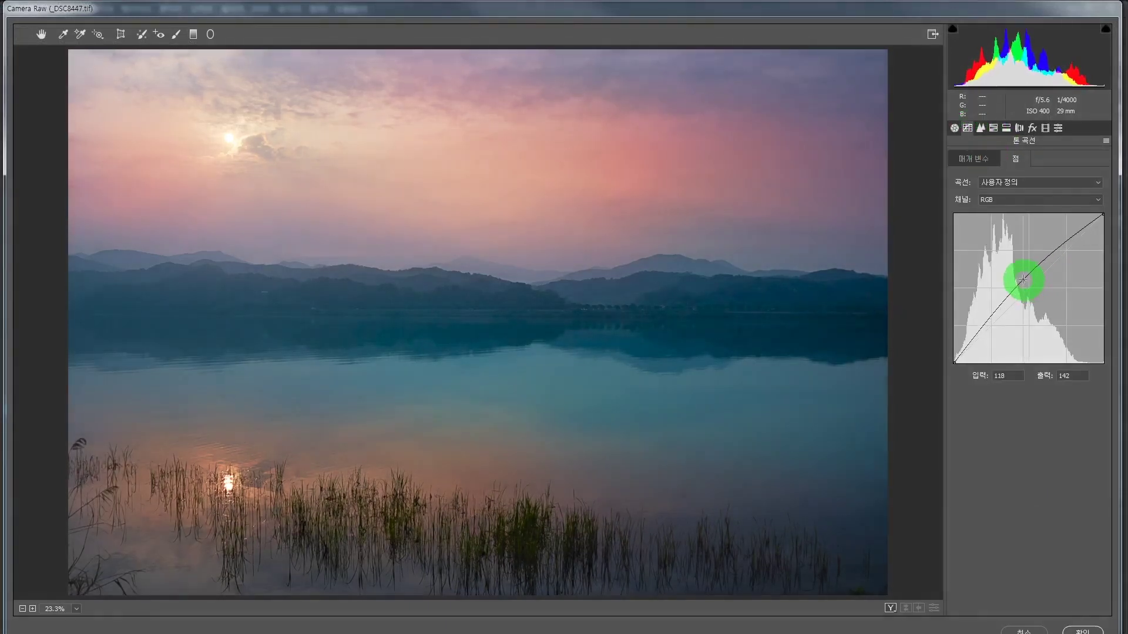
{"action": "left_click", "coordinate": [955, 128]}
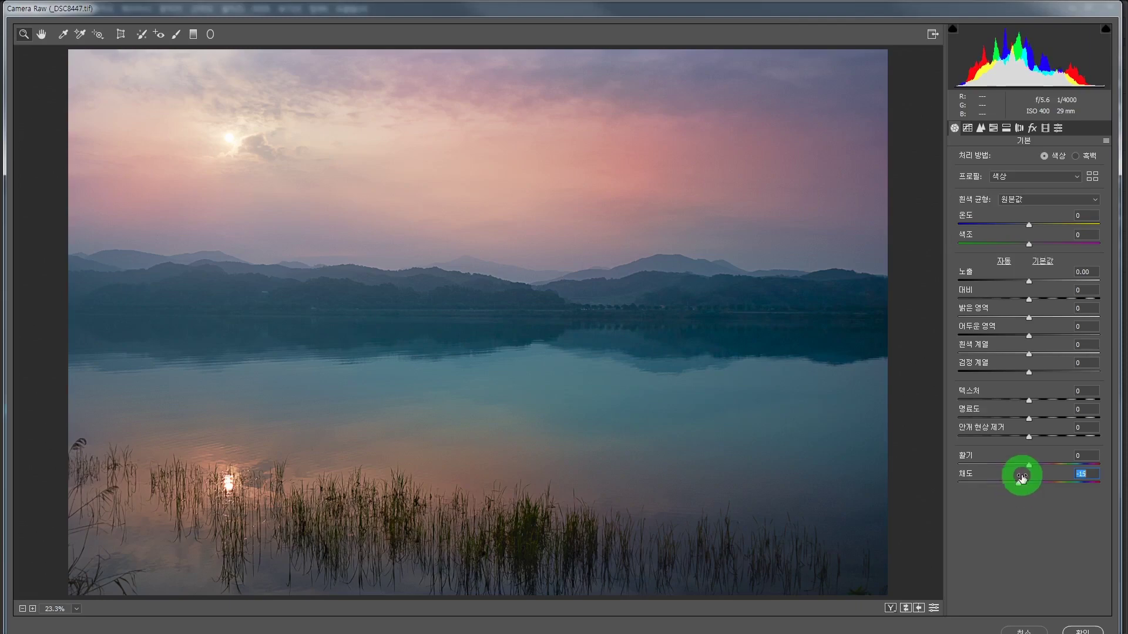
{"action": "left_click", "coordinate": [1078, 629]}
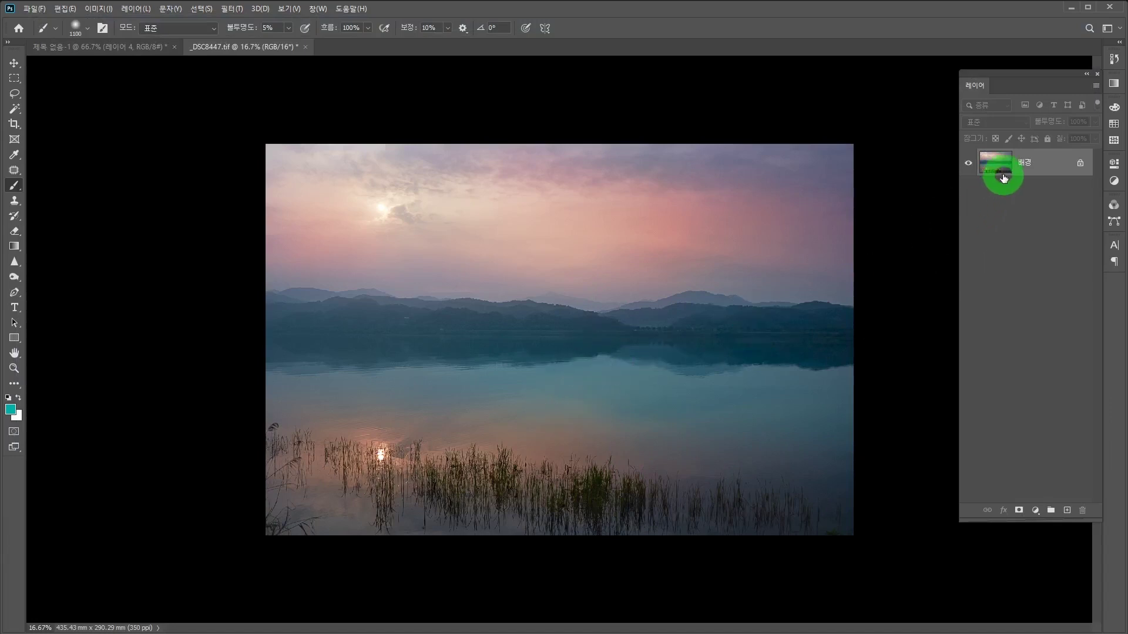
Duplicate the background layer and delete the copy again
{"action": "left_click", "coordinate": [614, 237]}
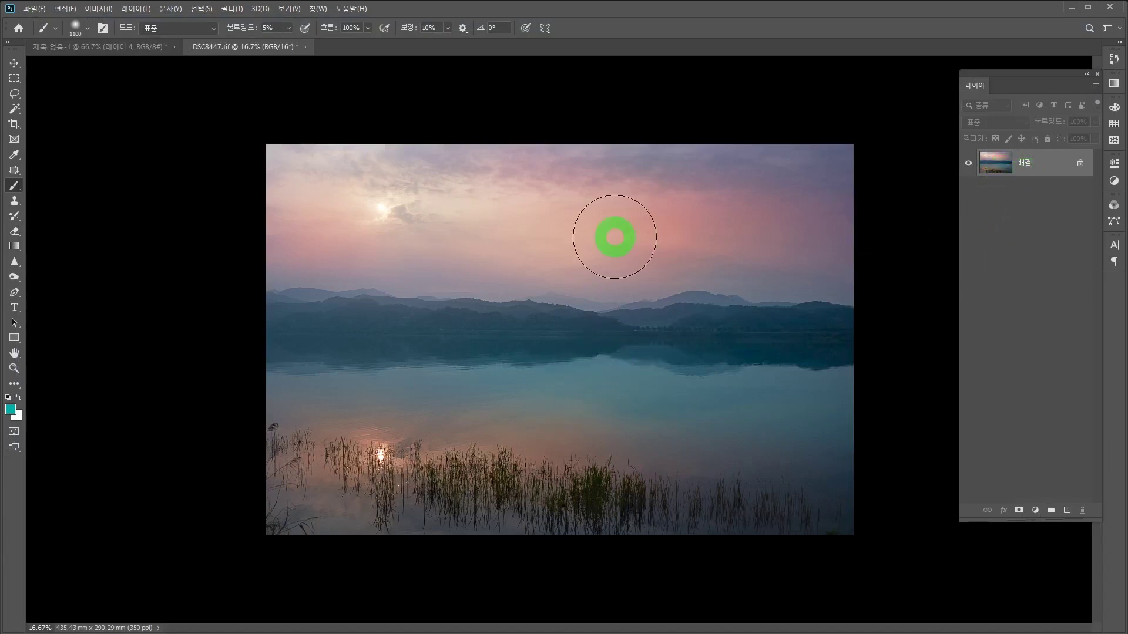
{"action": "left_click", "coordinate": [1036, 169]}
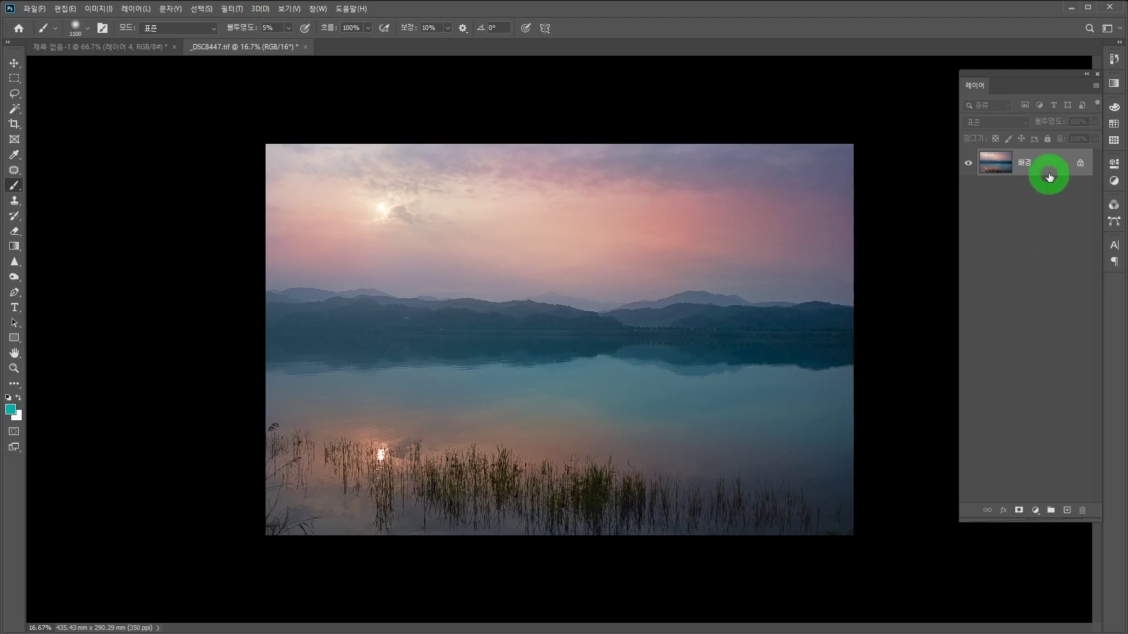
{"action": "left_click_drag", "start_coordinate": [1054, 163], "coordinate": [1068, 510]}
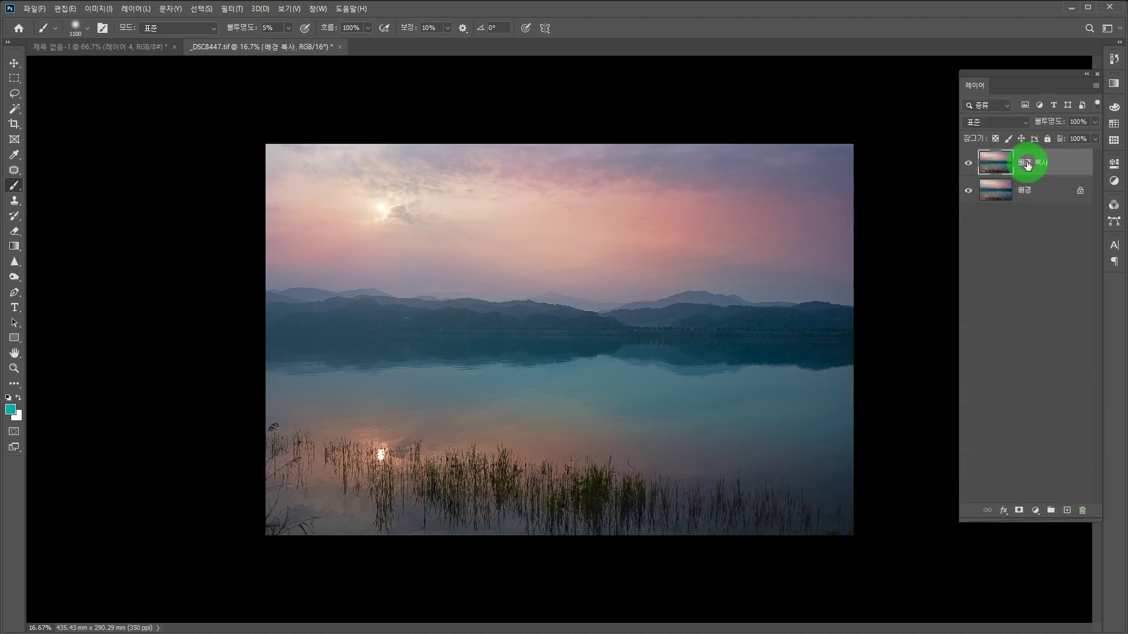
{"action": "left_click", "coordinate": [997, 170]}
{"action": "left_click", "coordinate": [1083, 510]}
{"action": "left_click", "coordinate": [504, 171]}
{"action": "left_click", "coordinate": [763, 233]}
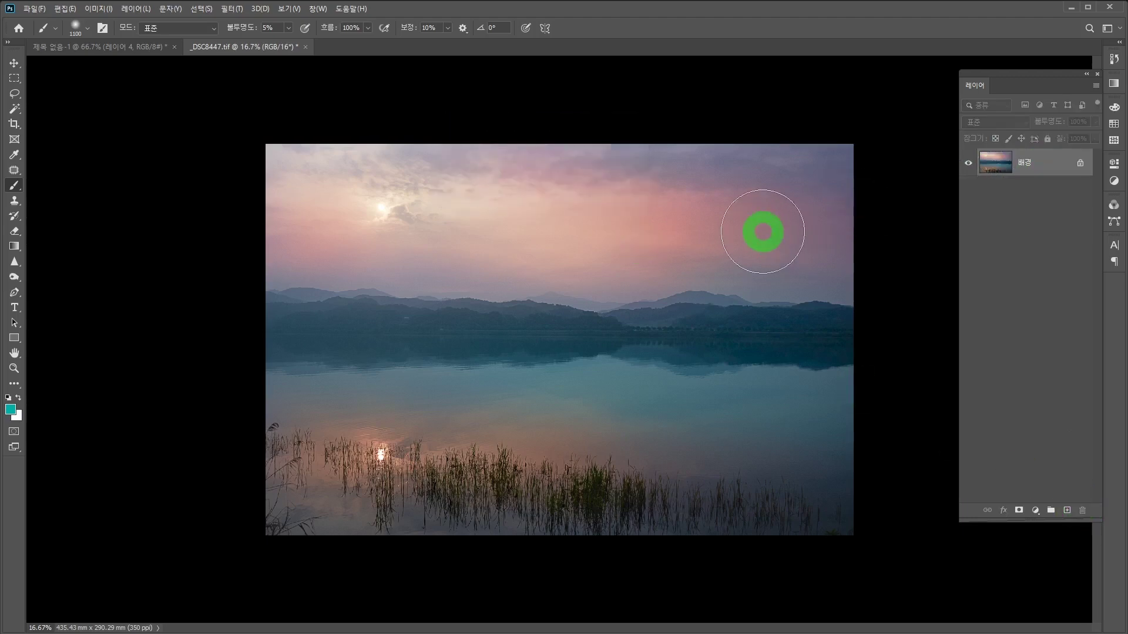
Compare the original photo with the finished edit by switching between the opening snapshot and the latest history state
{"action": "left_click", "coordinate": [986, 210]}
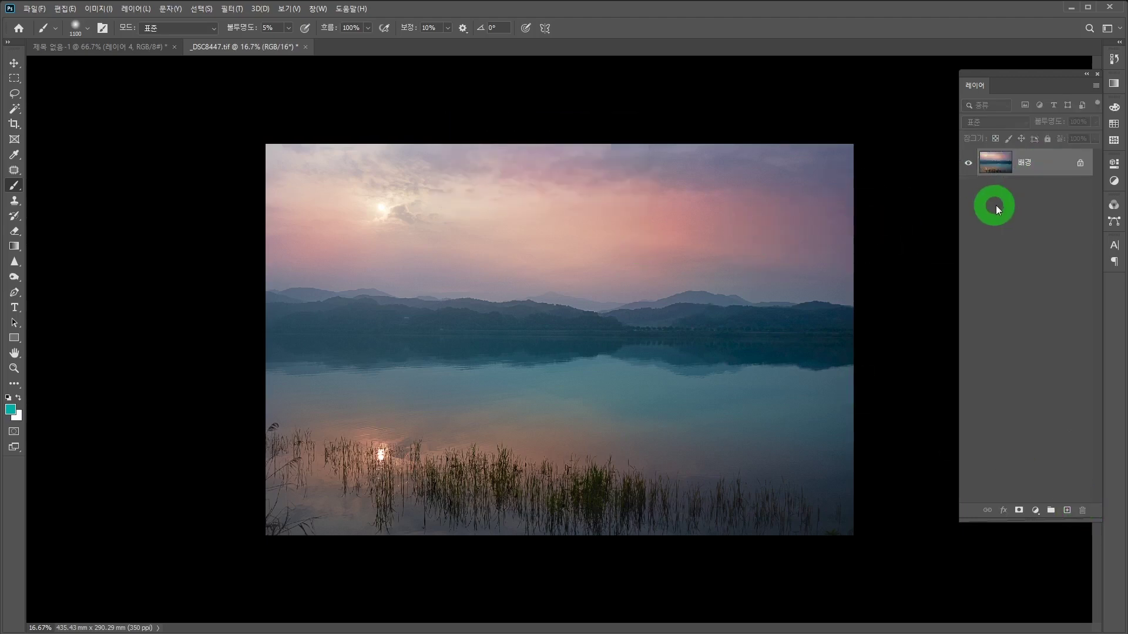
{"action": "left_click", "coordinate": [1115, 59]}
{"action": "left_click_drag", "start_coordinate": [1100, 249], "coordinate": [1103, 63]}
{"action": "left_click", "coordinate": [1009, 76]}
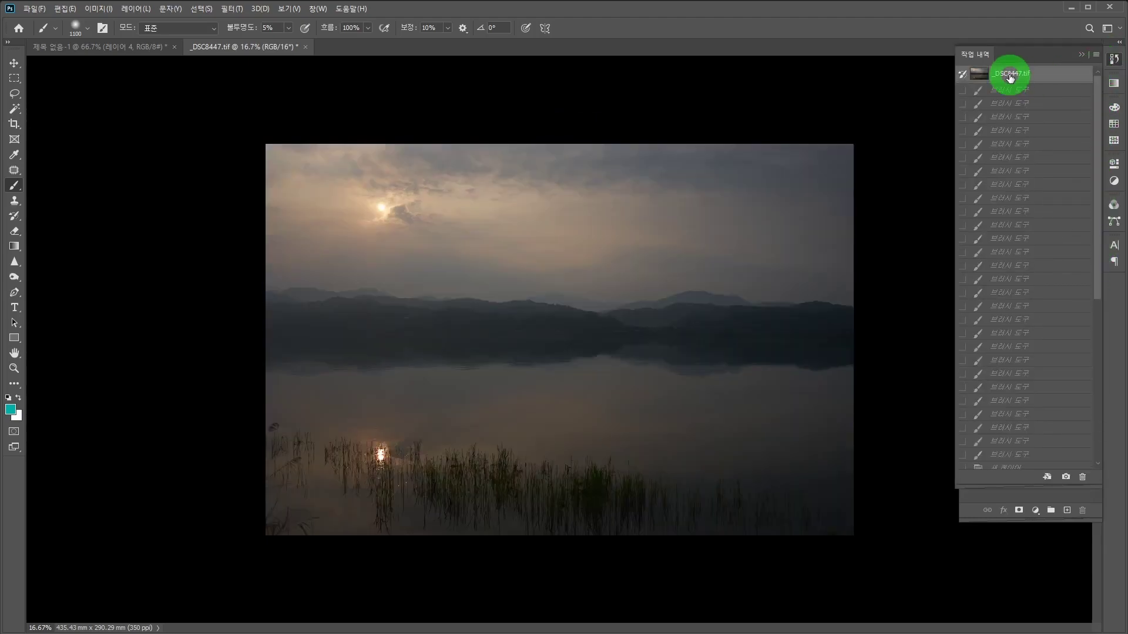
{"action": "left_click_drag", "start_coordinate": [1096, 91], "coordinate": [1097, 254]}
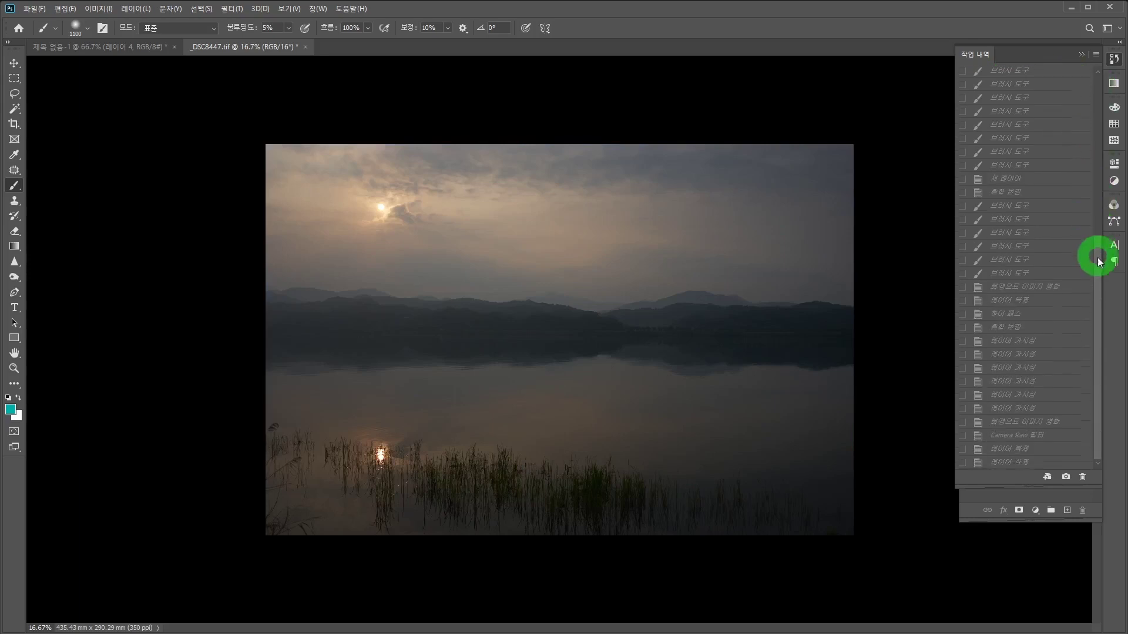
{"action": "left_click", "coordinate": [1010, 462]}
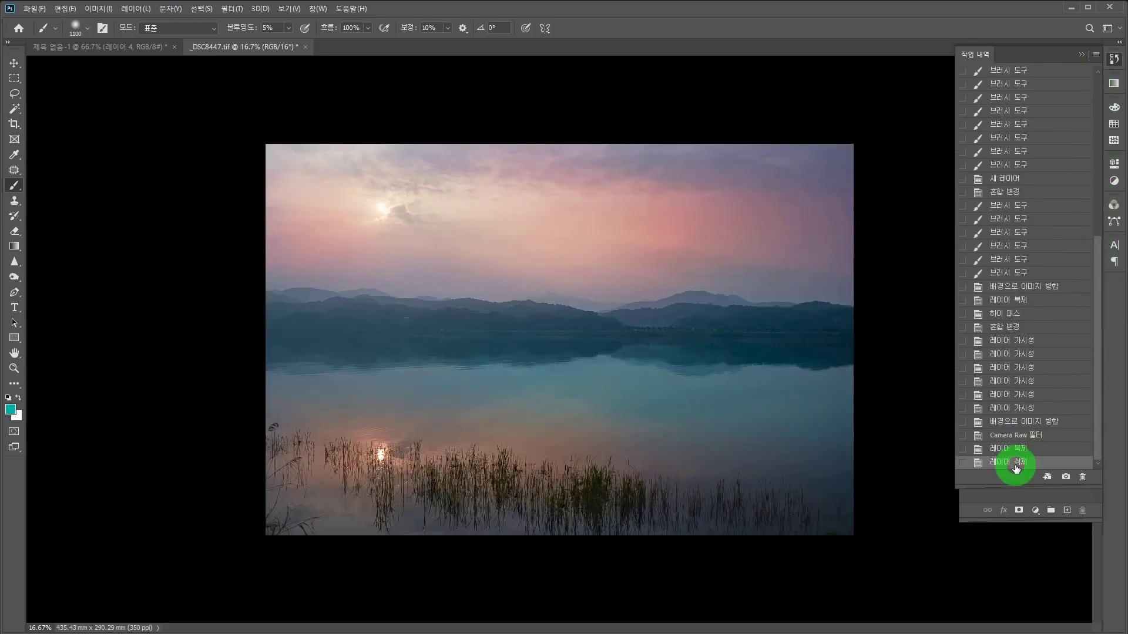